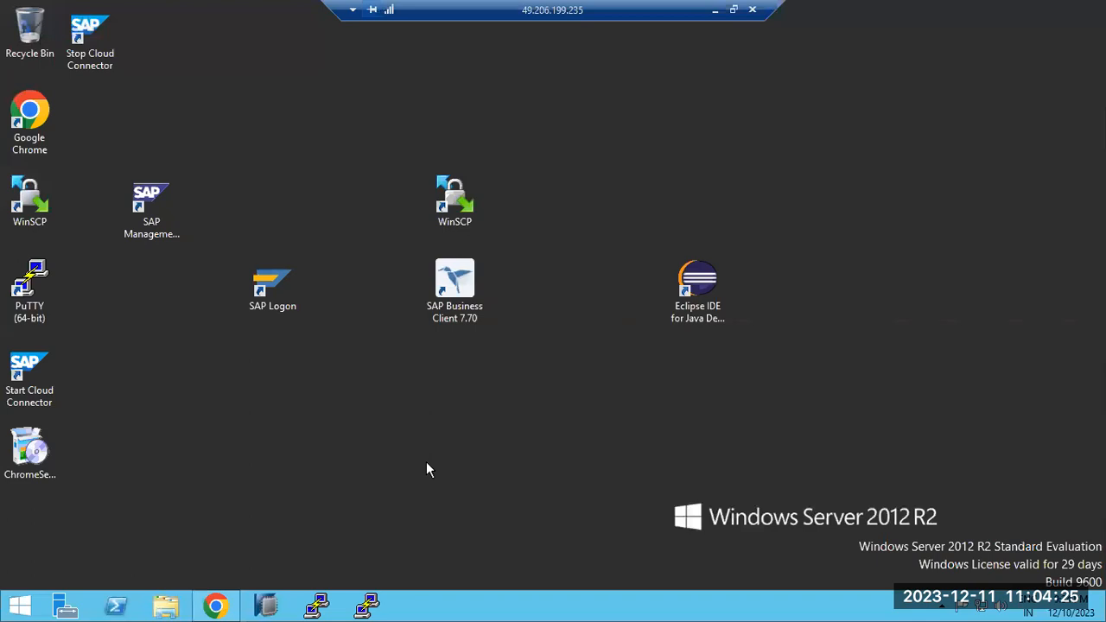
Bring Chrome up on the server and close the Cloud Connector login tab
left_click(215, 604)
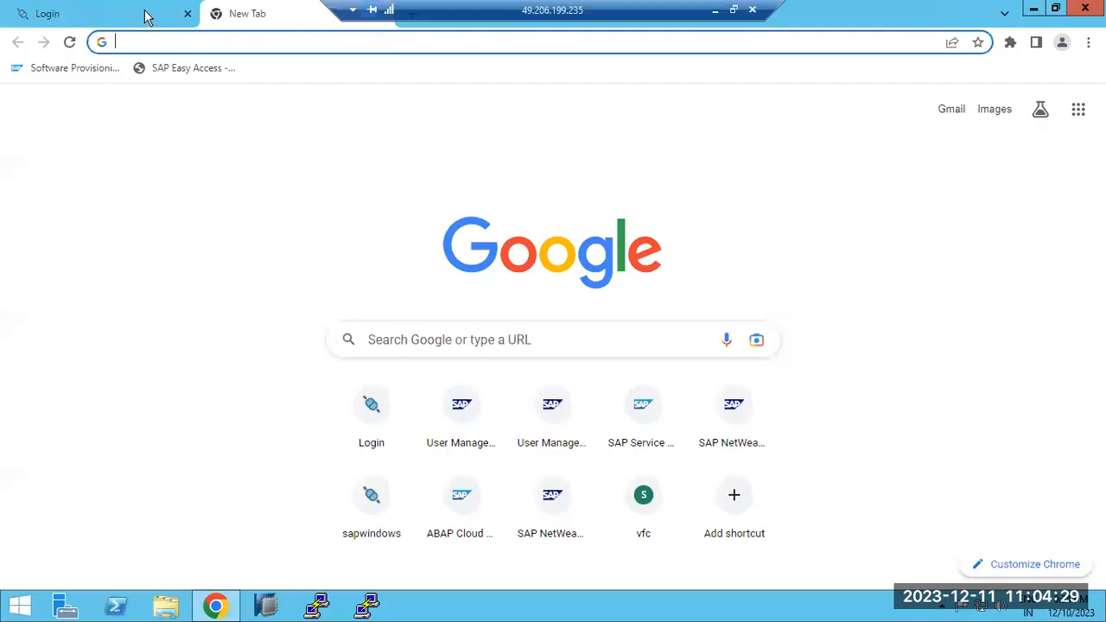
left_click(147, 14)
left_click(187, 14)
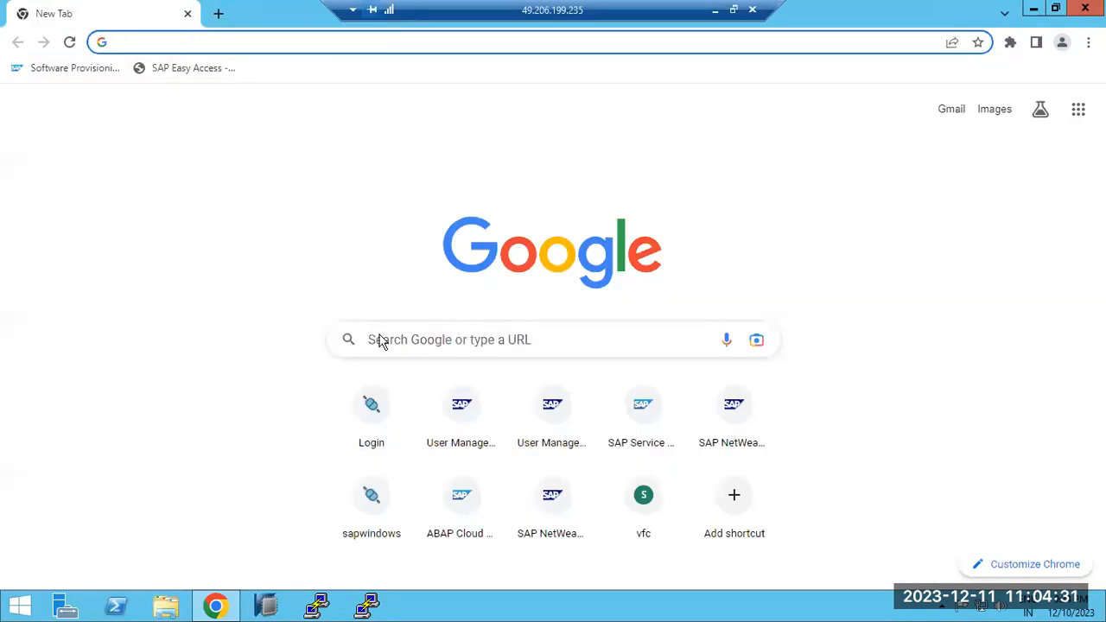
Open the User Management page, then cut its URL back to sapwindows1:54000 to load the start page
left_click(489, 425)
left_click_drag(286, 42, 799, 65)
key("BackSpace")
key("Return")
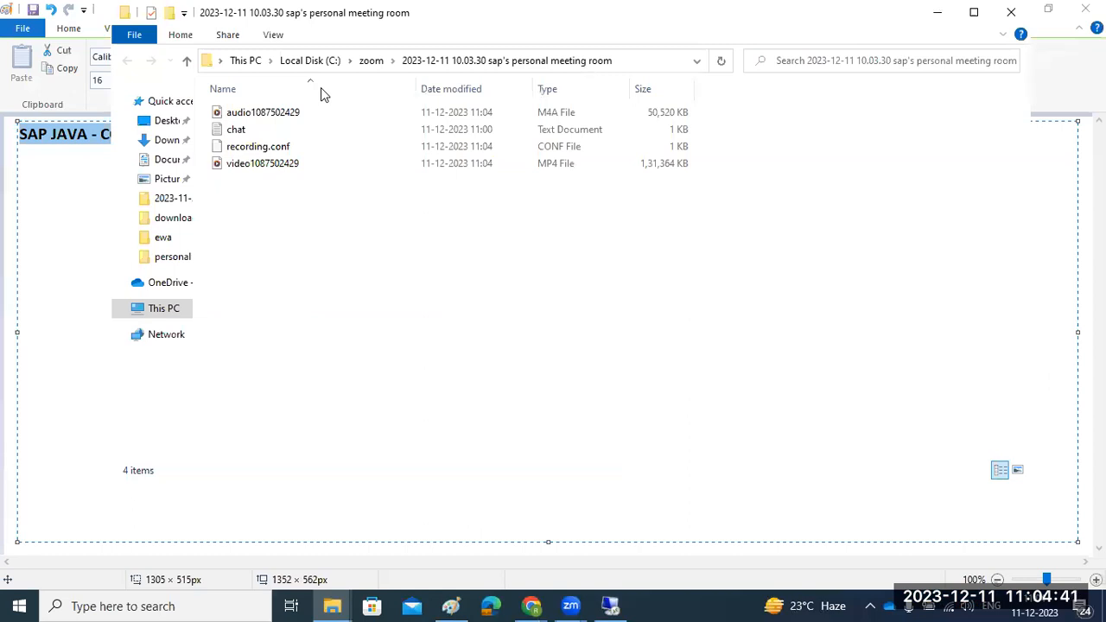
Minimize local File Explorer, place the cursor after the SAP JAVA - CONFIGTOOL heading, and return to the server
left_click(936, 12)
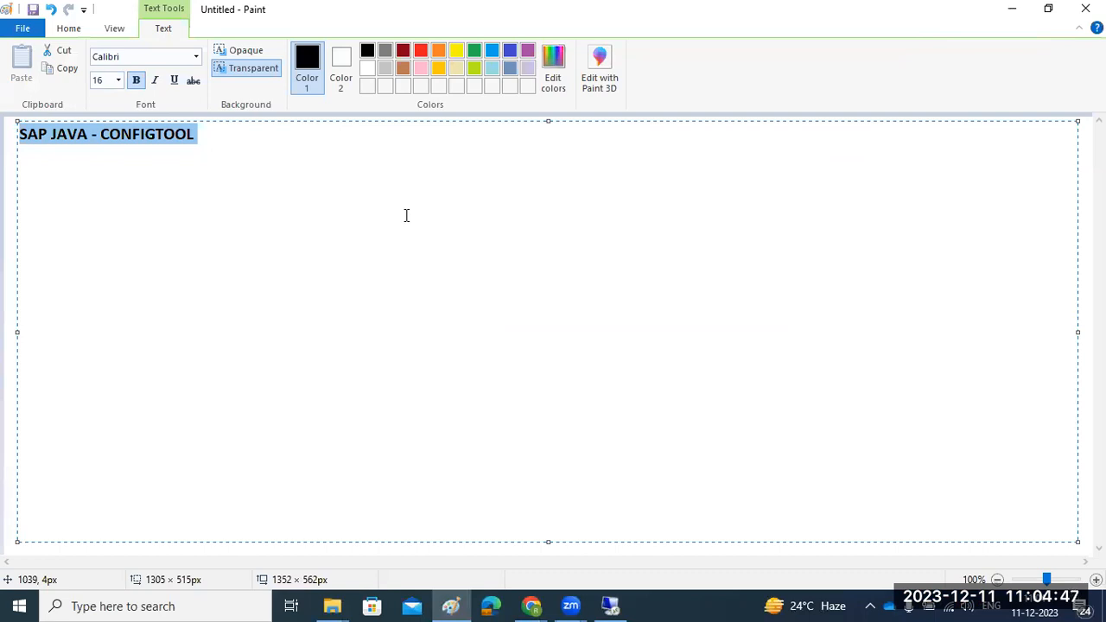
left_click(234, 137)
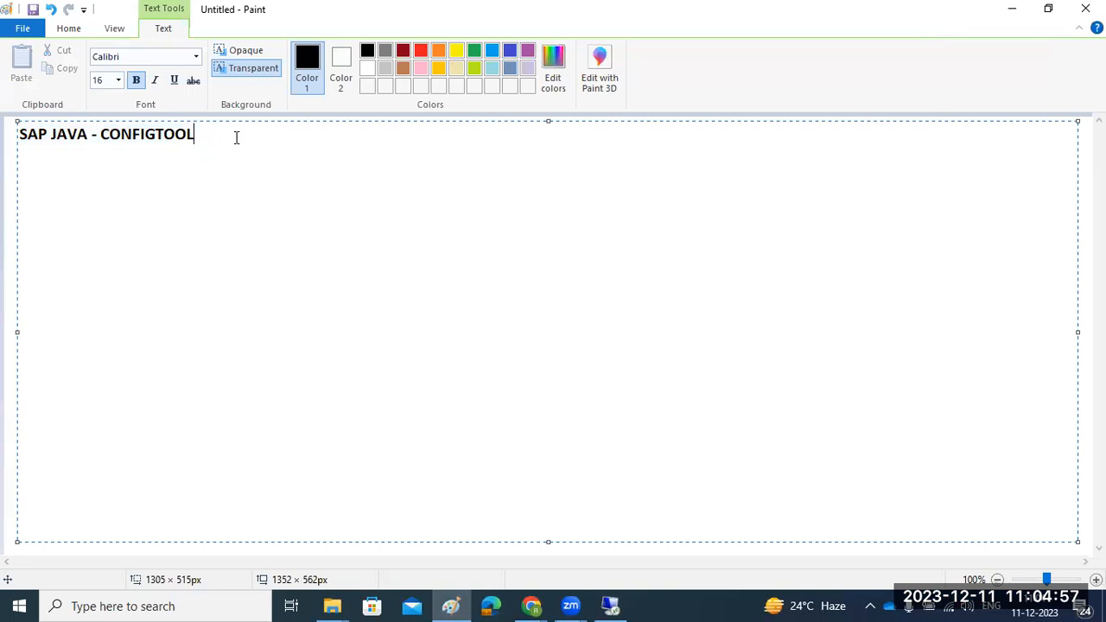
left_click(615, 604)
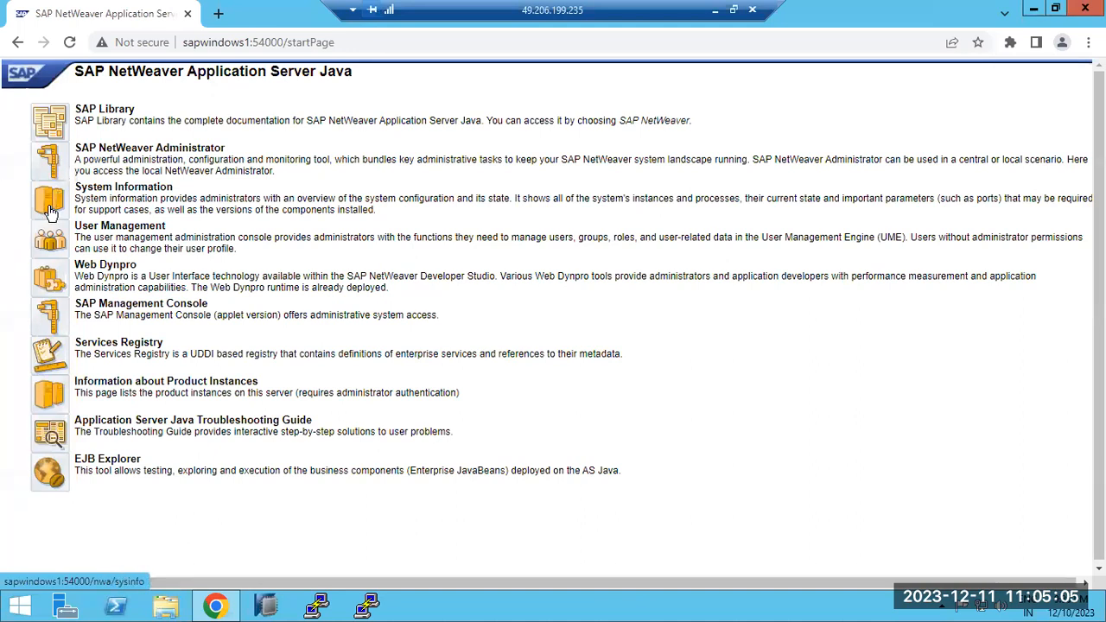
Minimize Chrome, refresh the server desktop, and bring up File Explorer
left_click(226, 602)
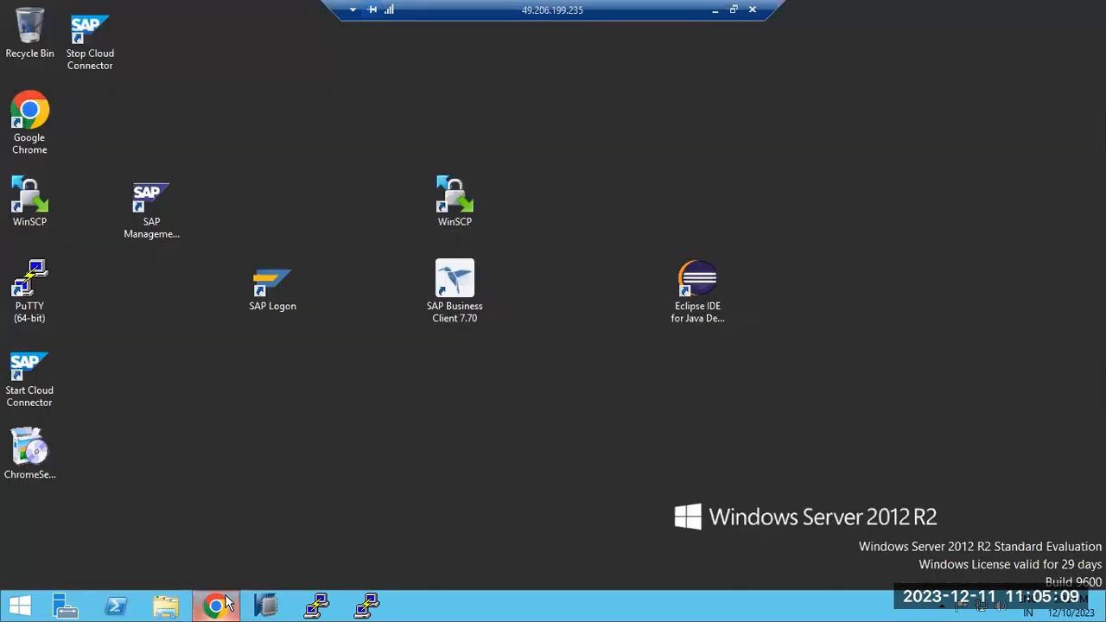
right_click(287, 452)
left_click(320, 494)
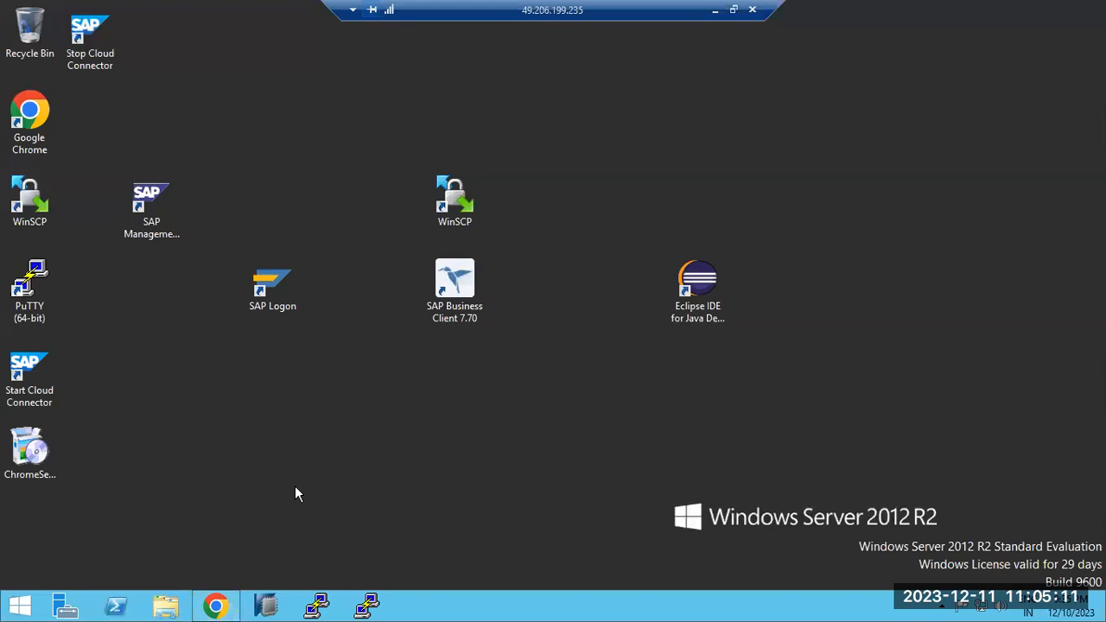
left_click(166, 607)
Browse from Local Disk (C:) into usr\sap, briefly checking the NJD and ECQ folders
left_click(242, 319)
double_click(242, 320)
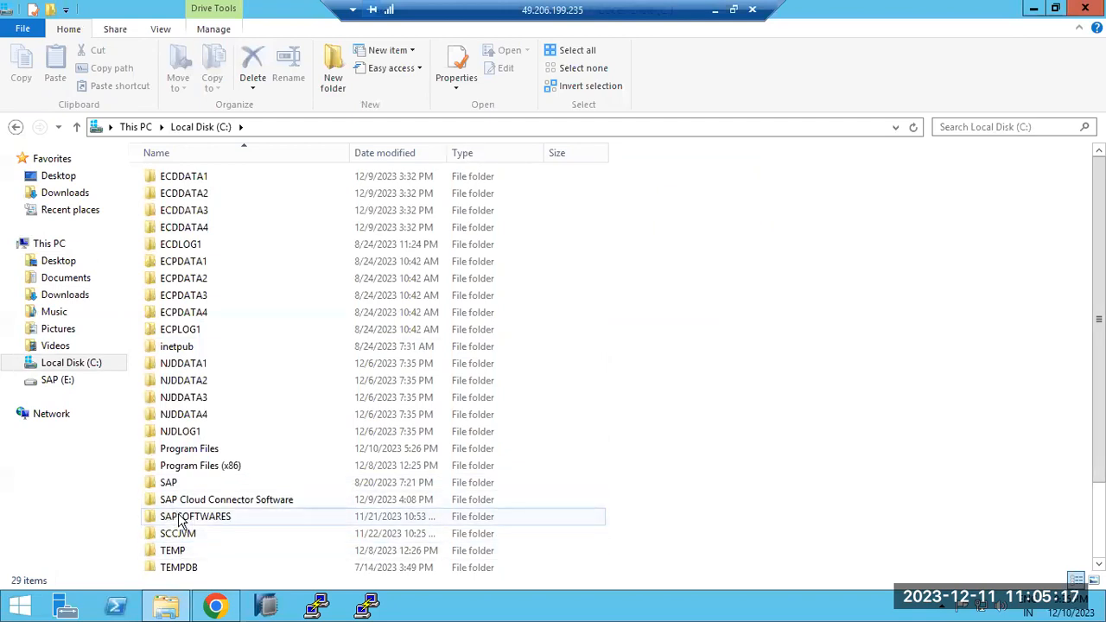
scroll(179, 518, "down", 2)
double_click(170, 515)
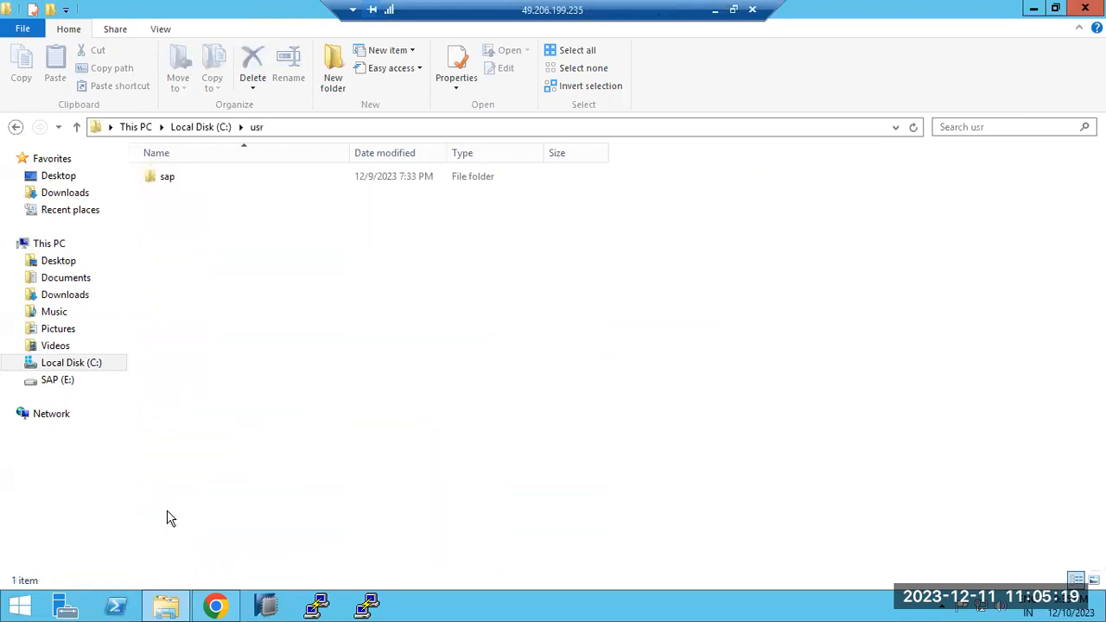
double_click(168, 177)
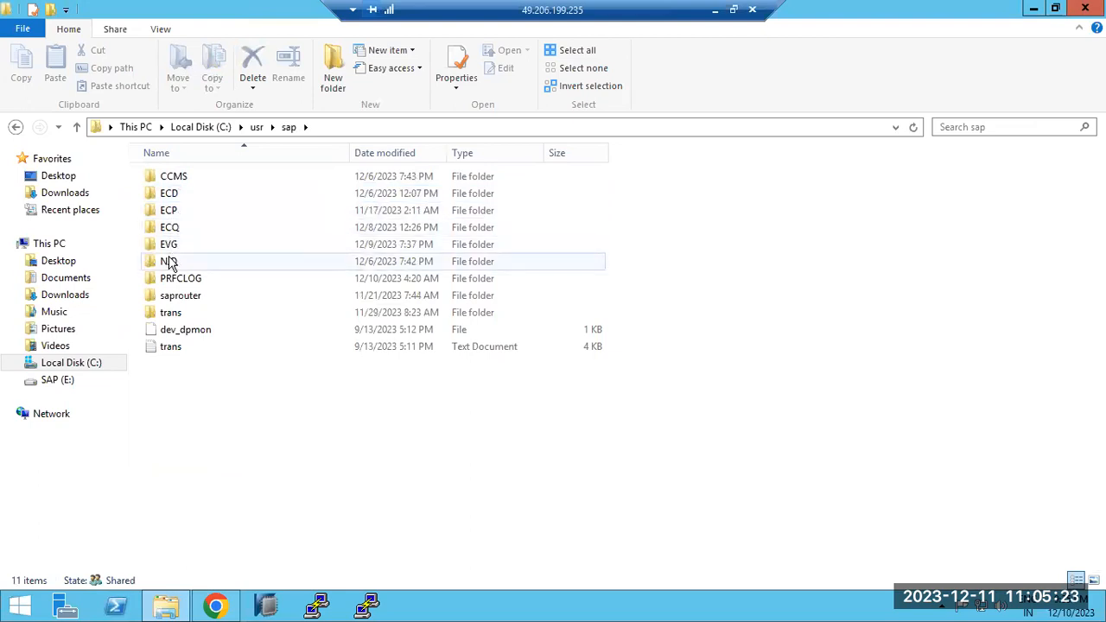
double_click(168, 261)
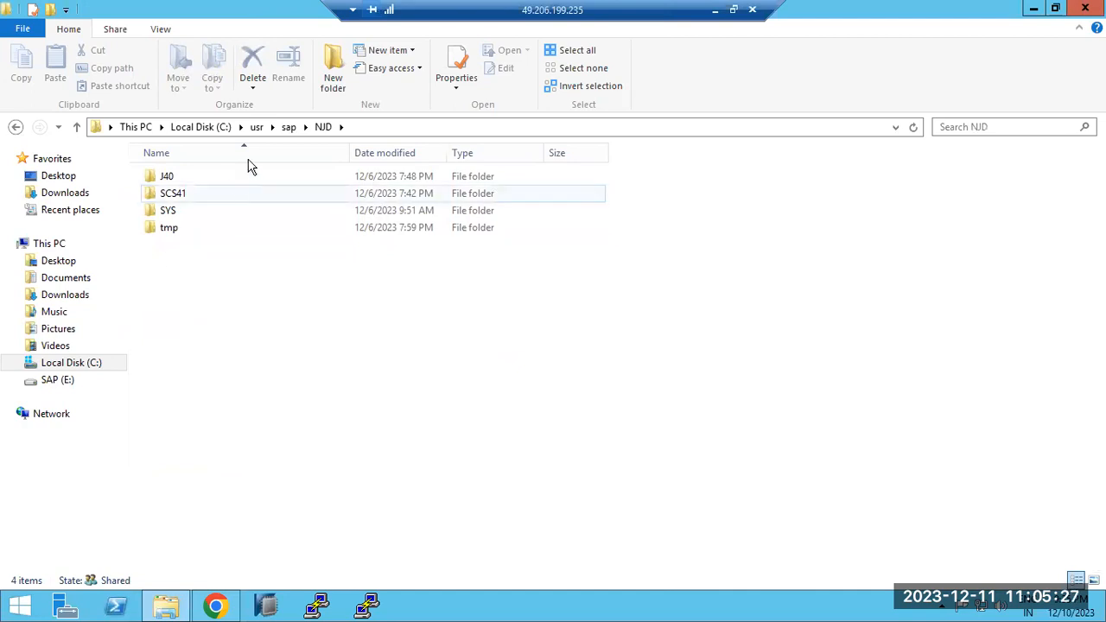
left_click(288, 127)
double_click(173, 228)
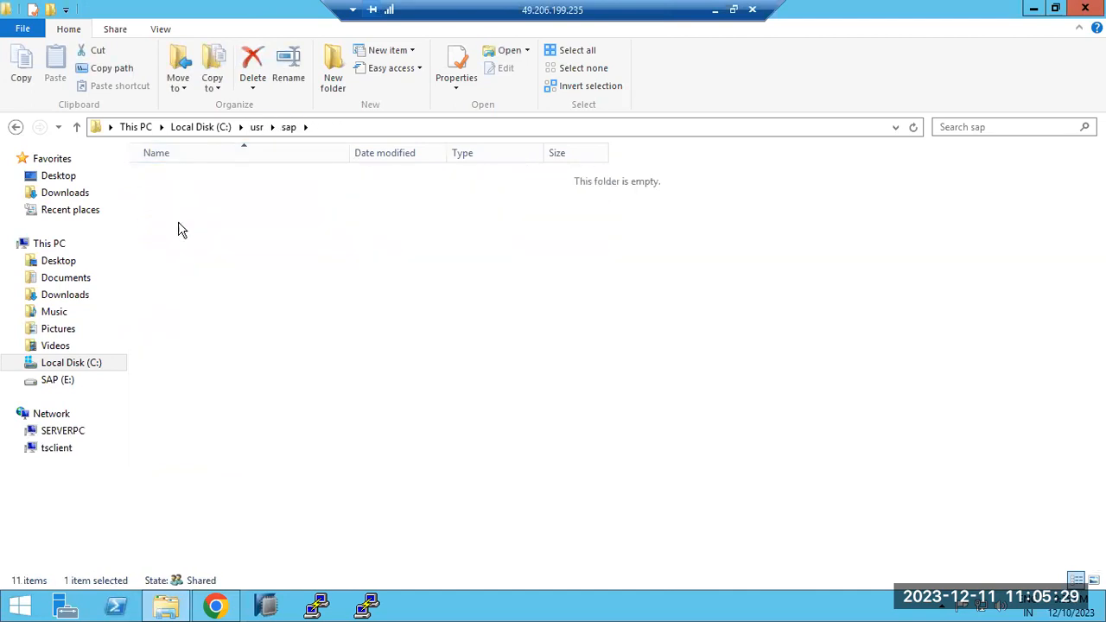
left_click(285, 129)
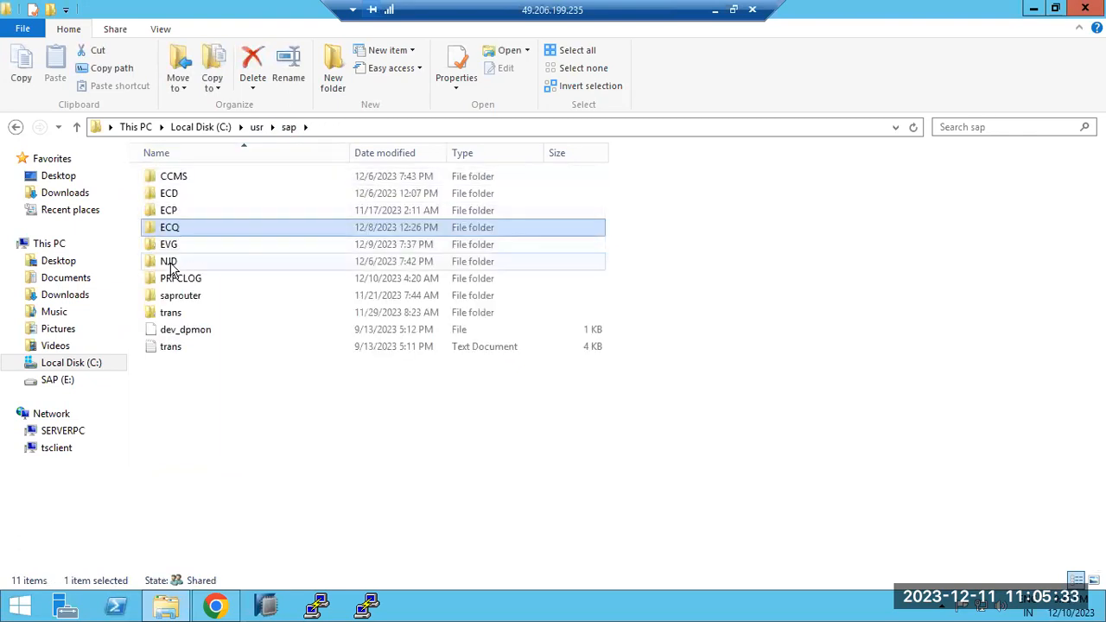
Navigate NJD > J40 > j2ee > configtool to reach C:\usr\sap\NJD\J40\j2ee\configtool
double_click(170, 262)
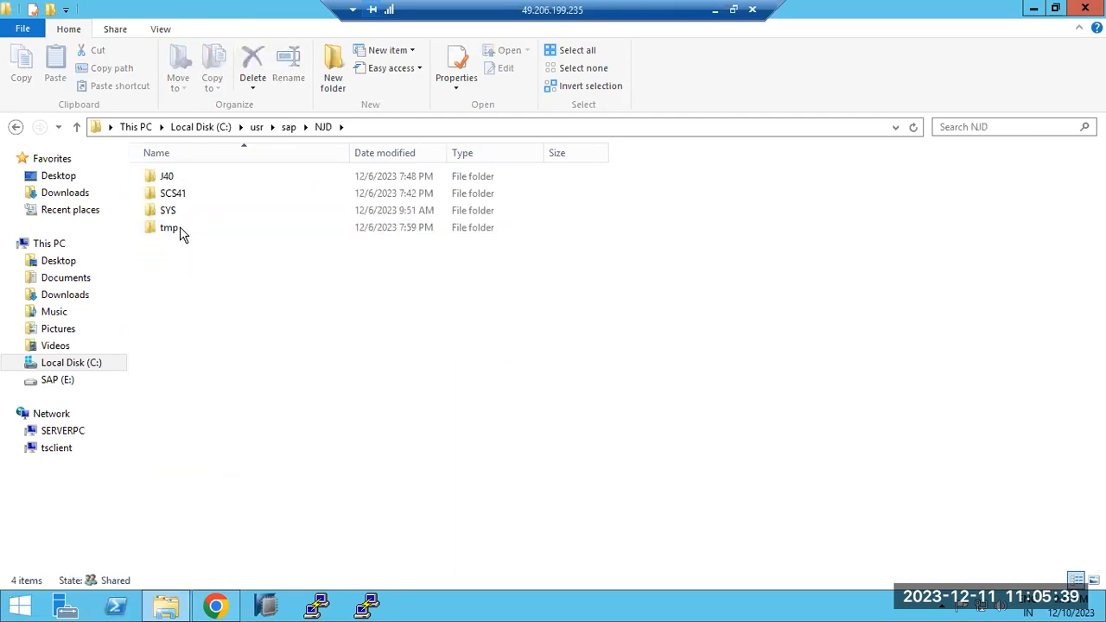
left_click(171, 178)
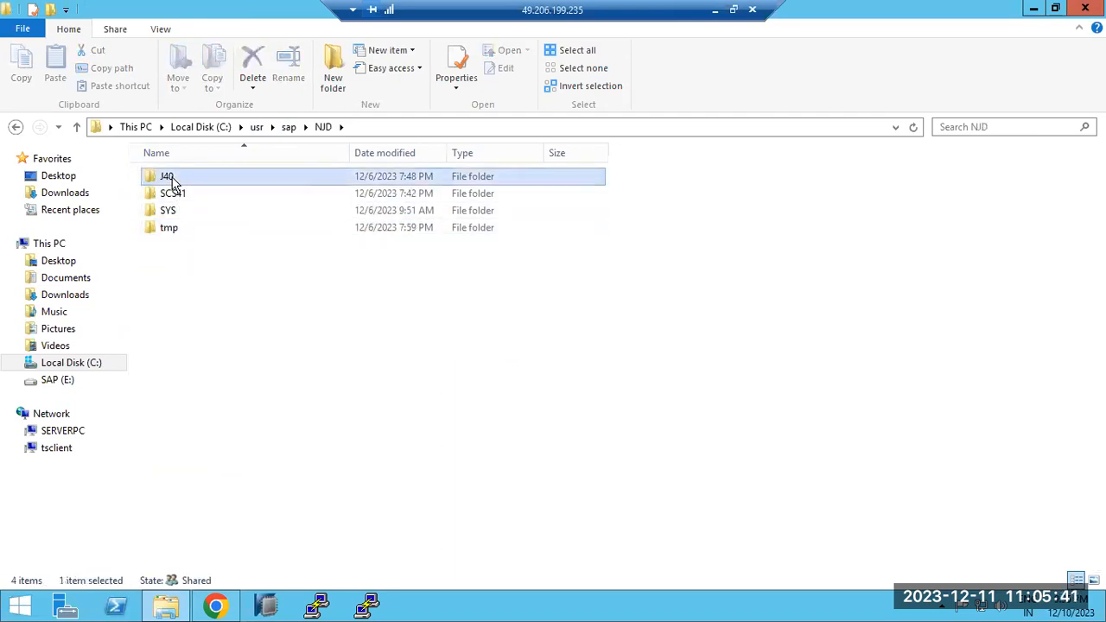
double_click(171, 180)
left_click(170, 230)
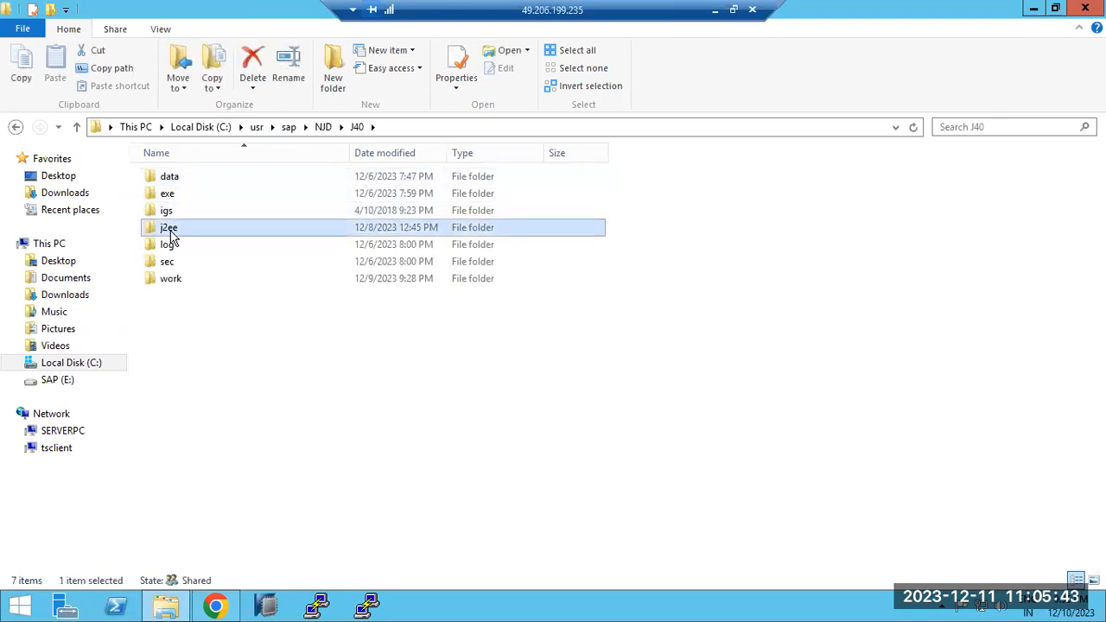
double_click(170, 230)
left_click(182, 197)
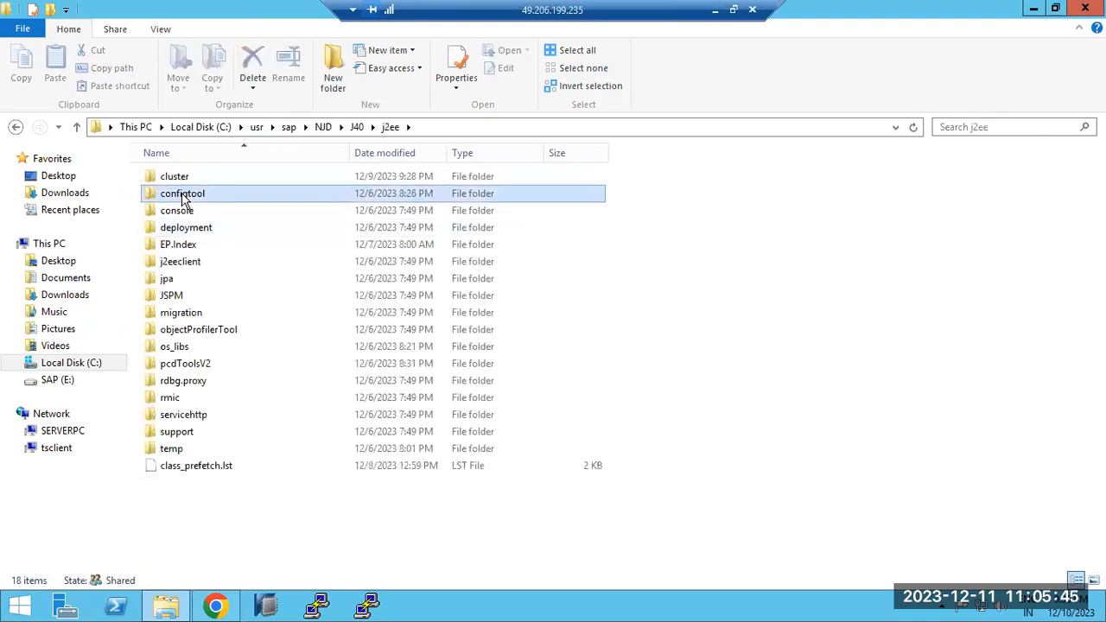
double_click(182, 197)
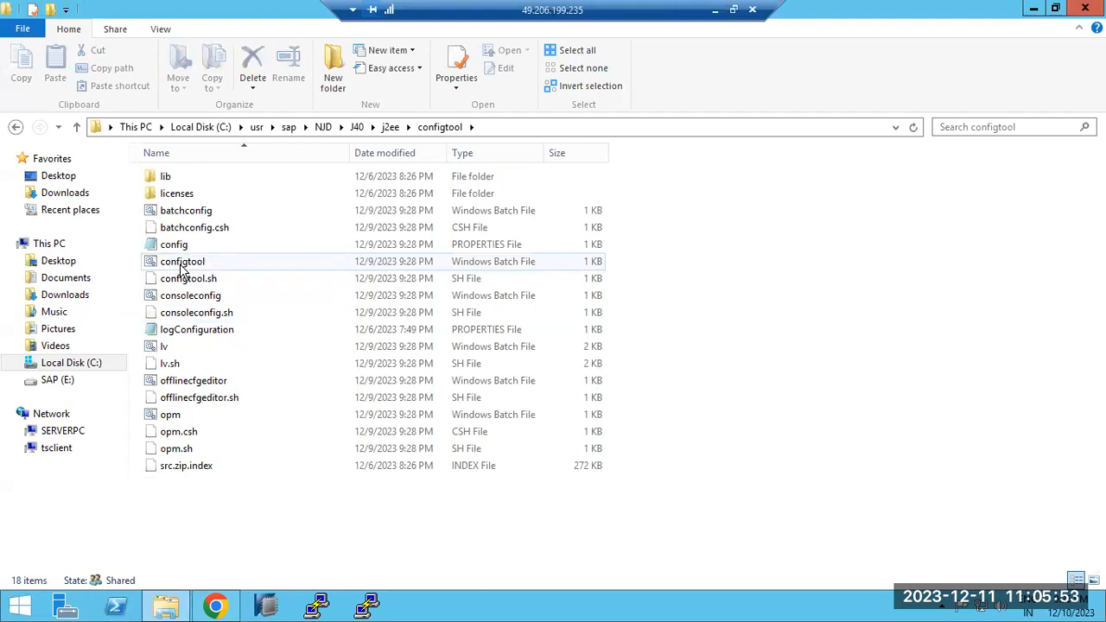
Copy the configtool folder's full path and switch to the local Paint notes below the heading
left_click(505, 127)
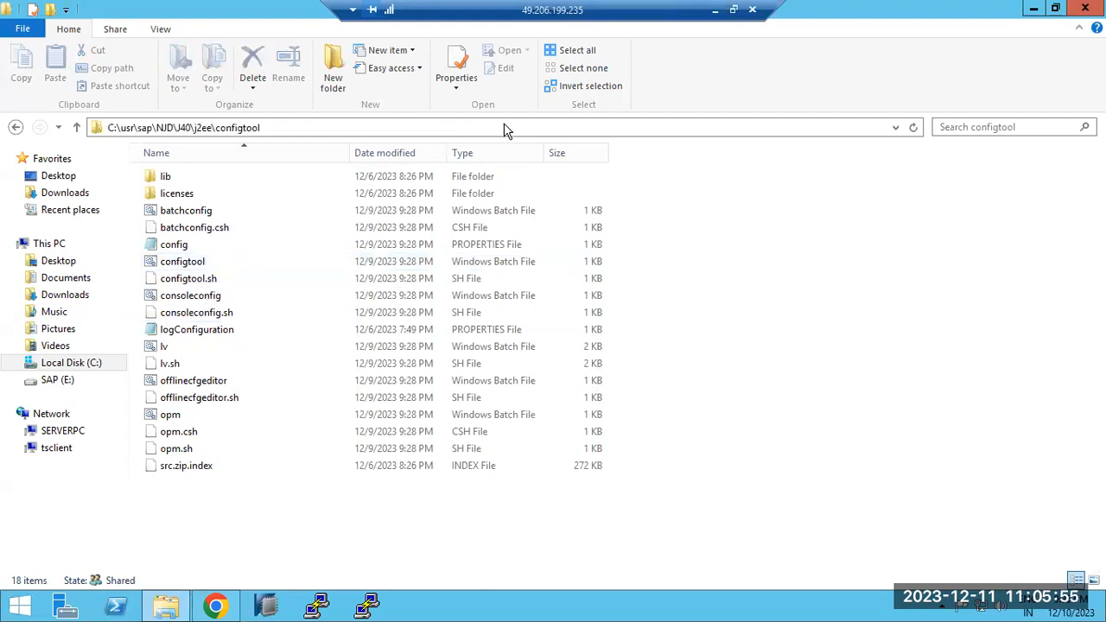
left_click(497, 127)
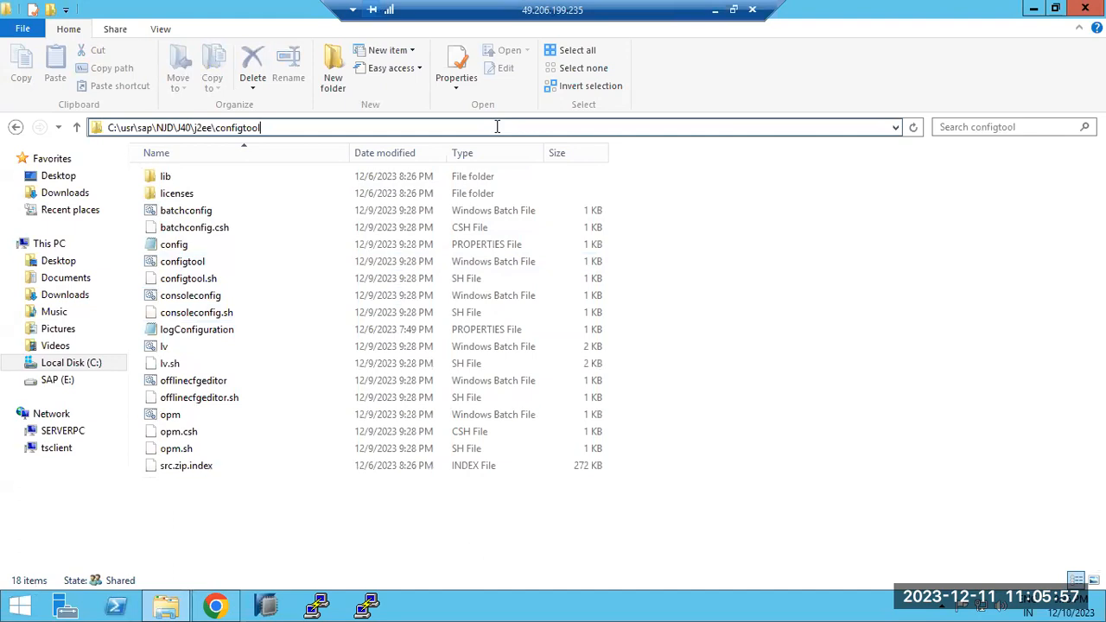
key("ctrl+a")
key("ctrl+c")
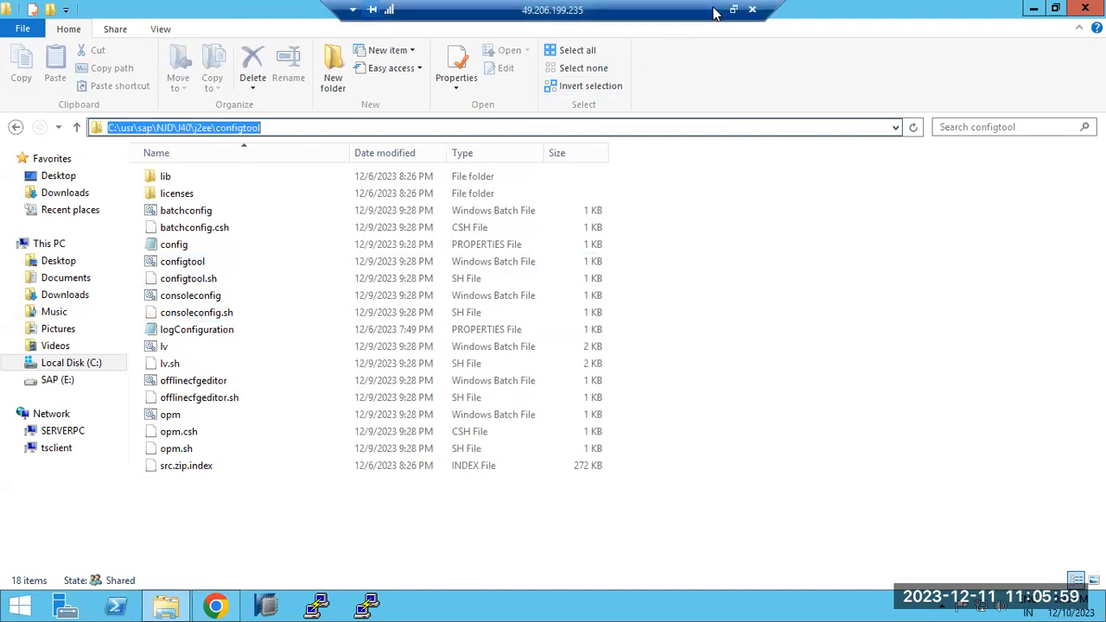
left_click(713, 11)
left_click(143, 176)
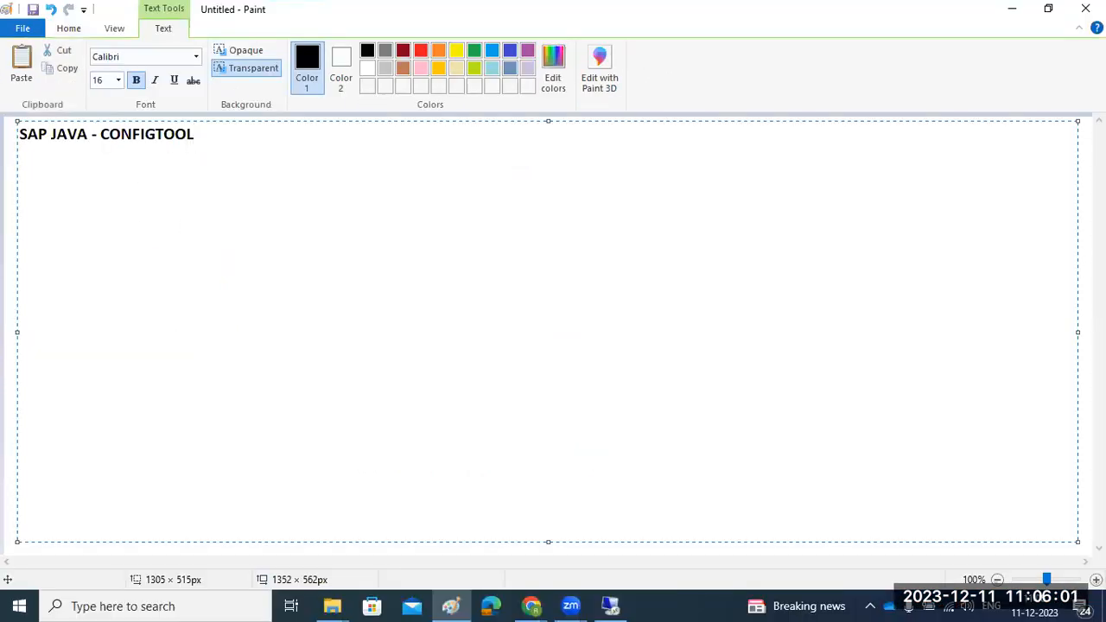
Add a 'Configtool location :' line followed by the pasted configtool folder path
type("Configtoo")
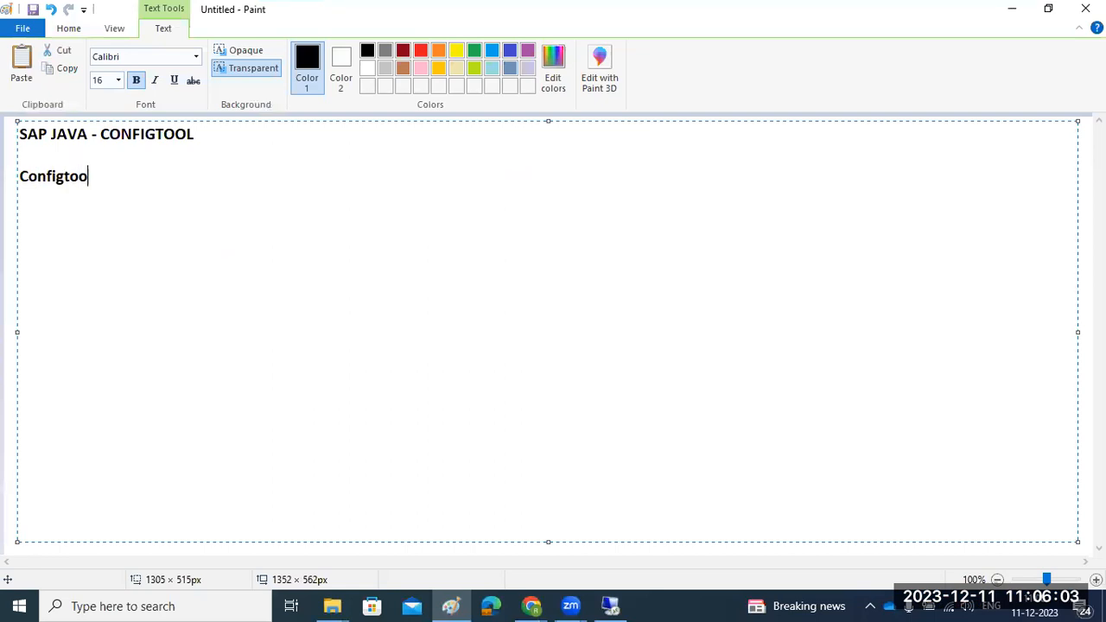
type("l location ")
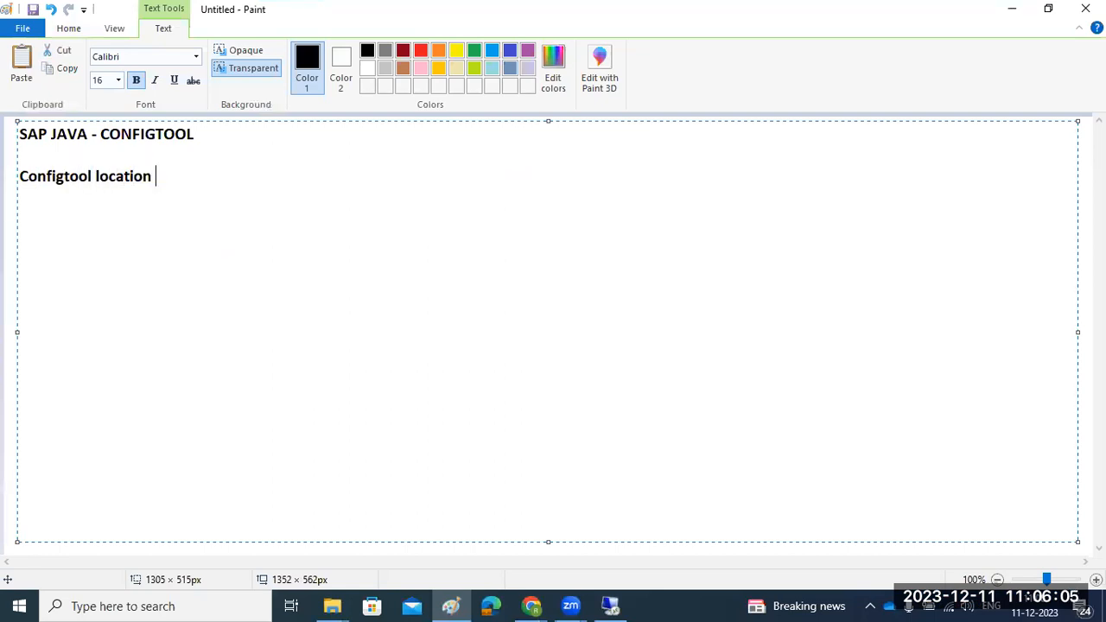
type(":")
key("ctrl+v")
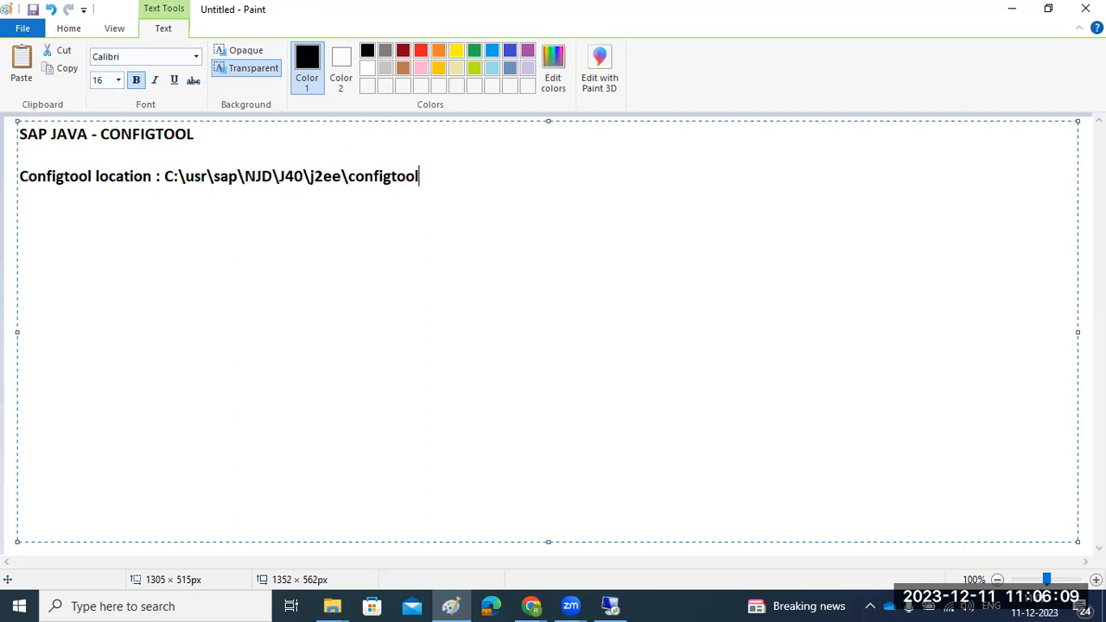
key("Return")
Add the lines 'WINDOWS : configtool.bat' and 'LINUX : configtool.sh', fixing the missing L
type("WINDOWS ")
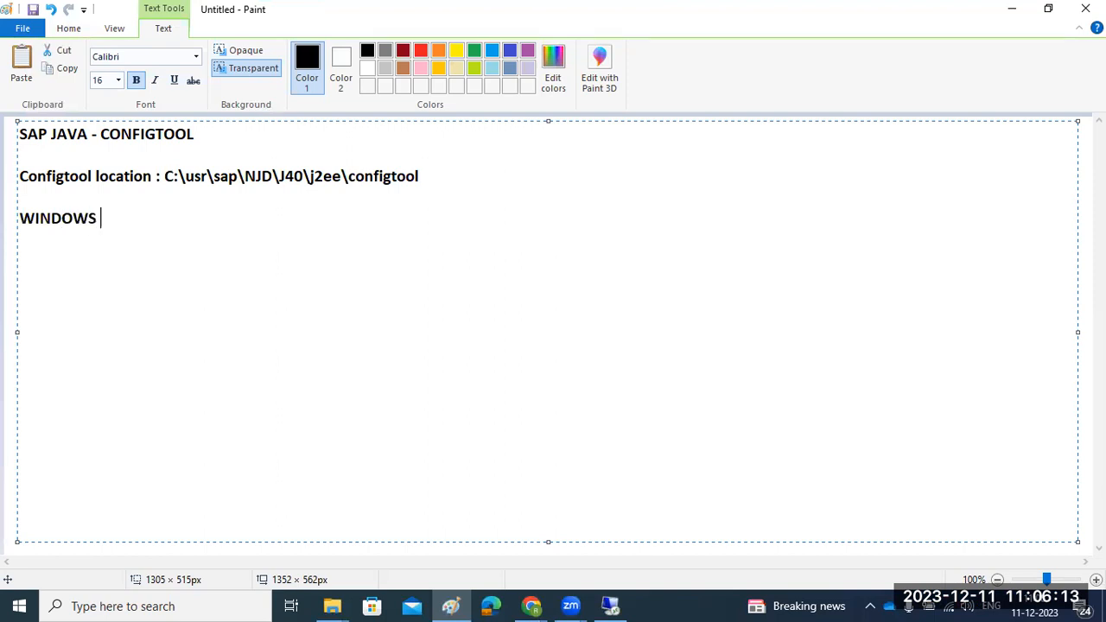
type(": configtoo")
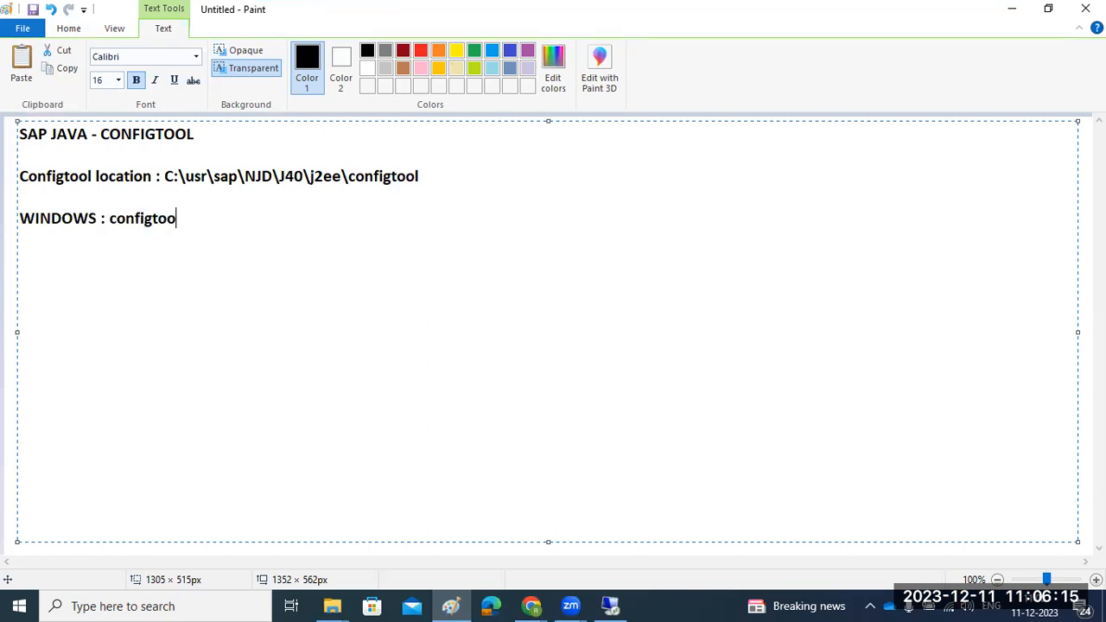
type("l.bat ")
type("INUX")
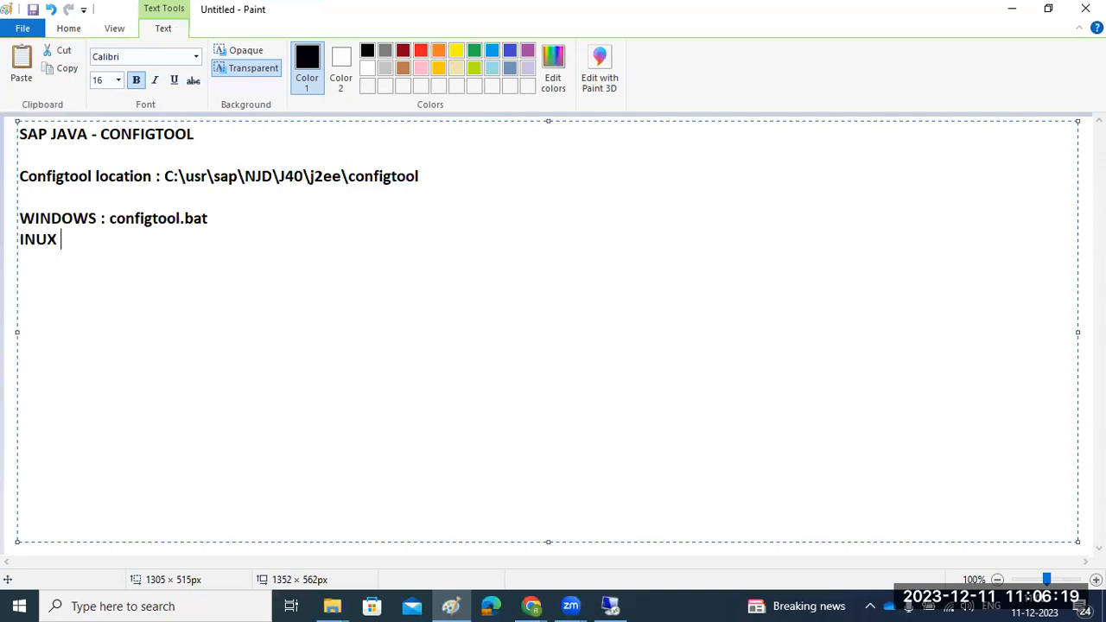
type(" : configtool.sh")
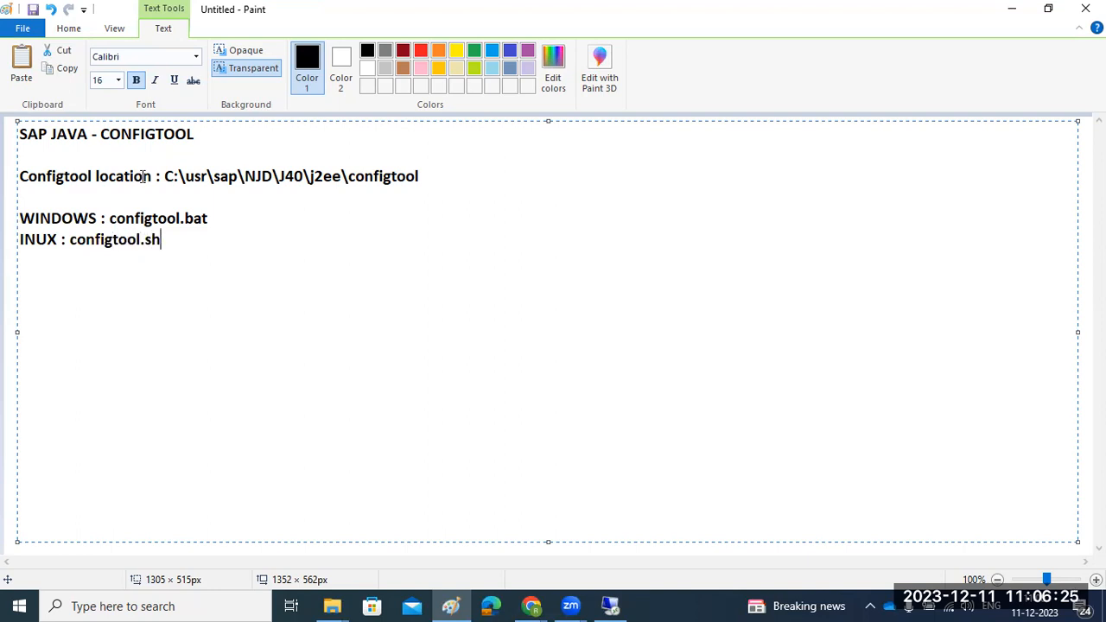
left_click(19, 239)
type("L")
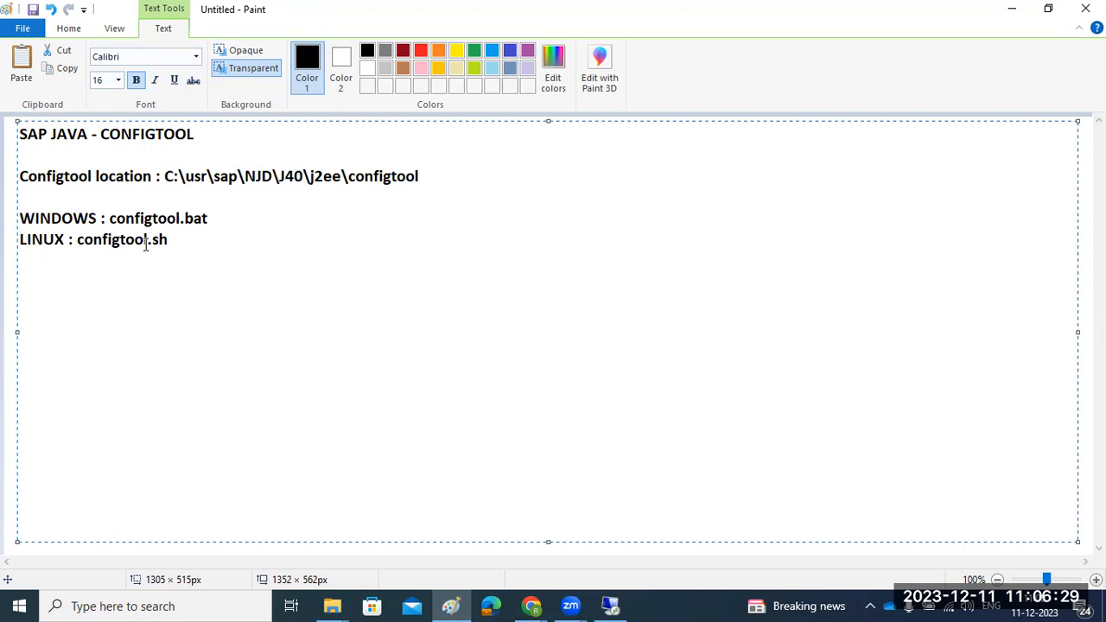
left_click(610, 606)
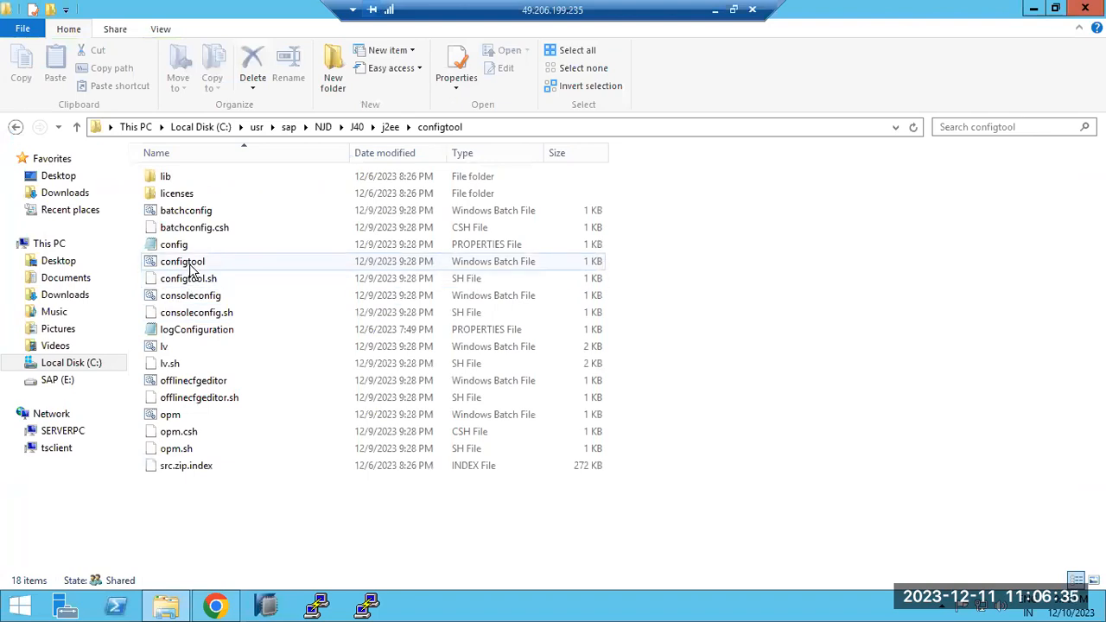
Run configtool.bat from the configtool folder to launch the AS Java Config Tool
double_click(190, 263)
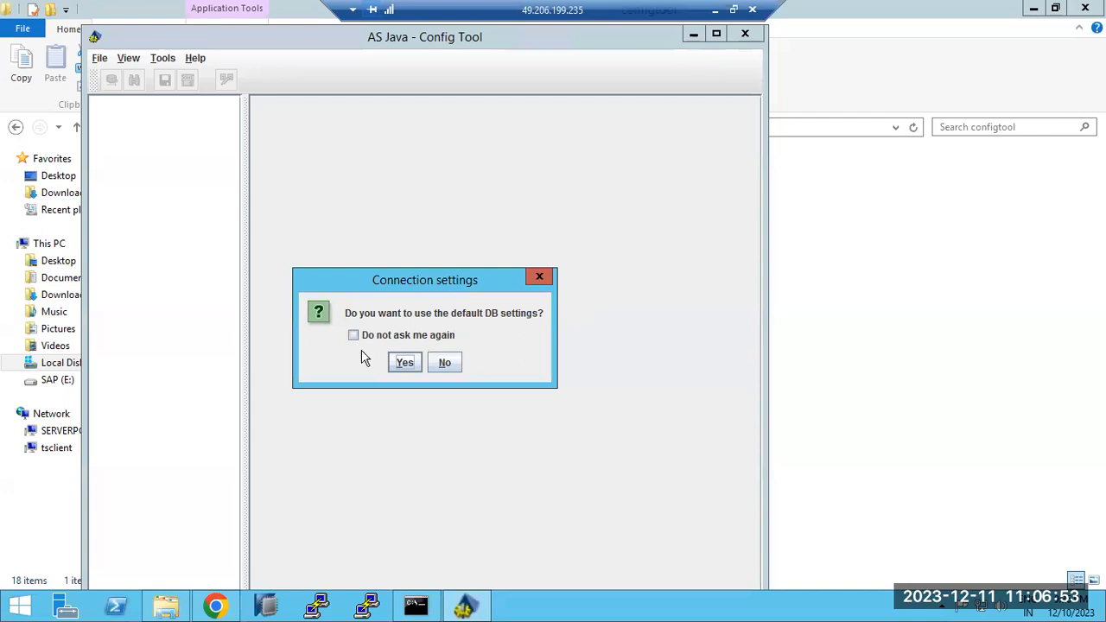
Accept default DB settings, maximize the Config Tool, widen the tree, and expand Usage_Type_All_in_One
left_click(396, 363)
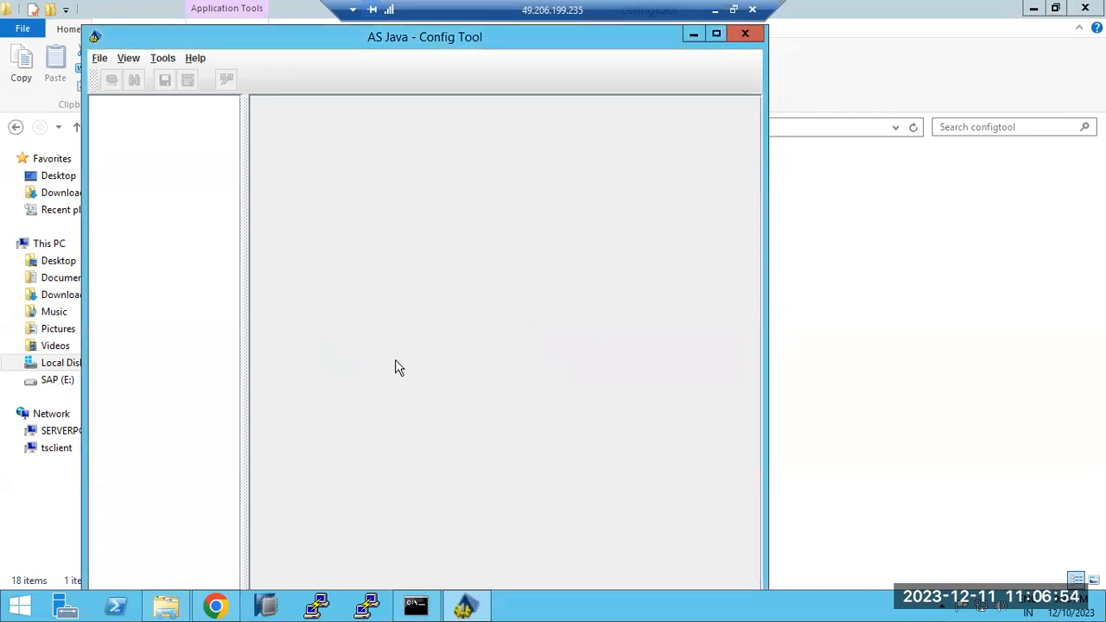
double_click(410, 35)
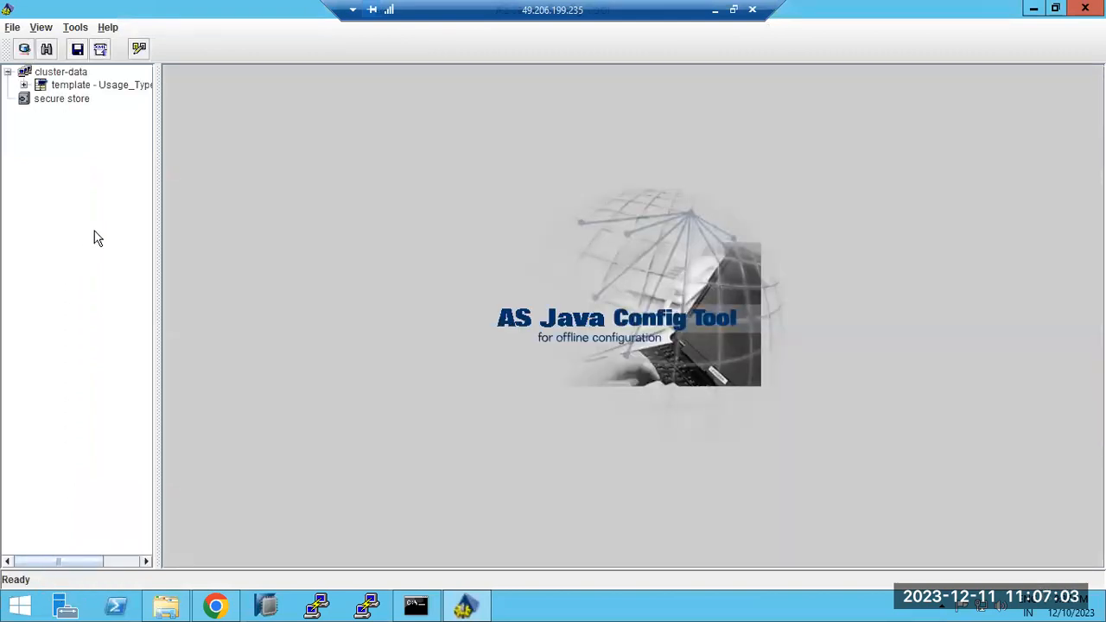
left_click_drag(155, 309, 220, 307)
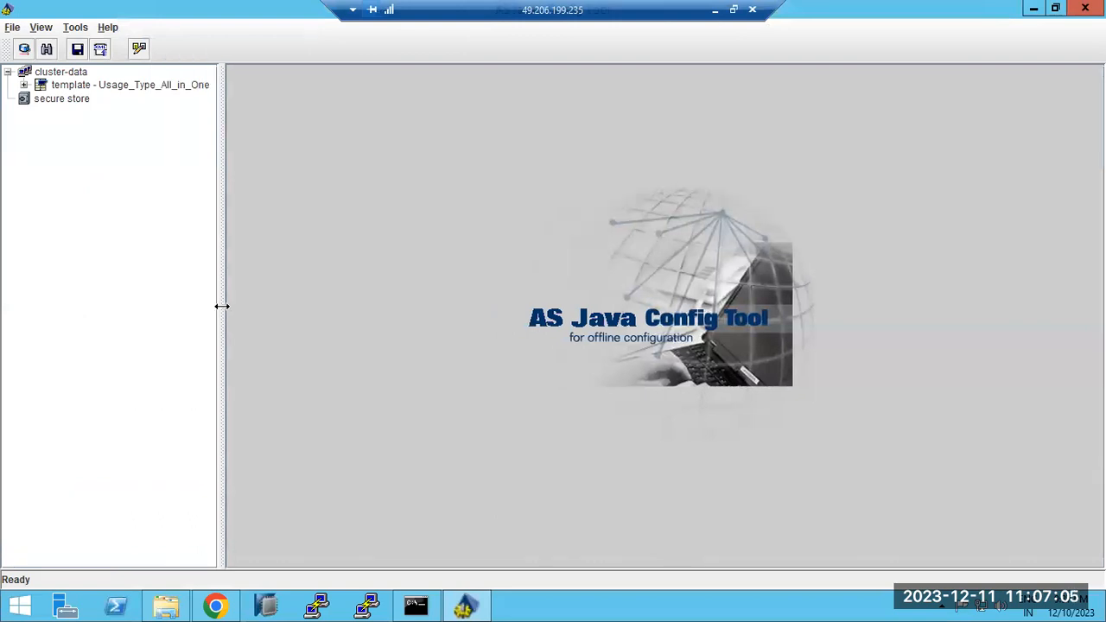
left_click(24, 86)
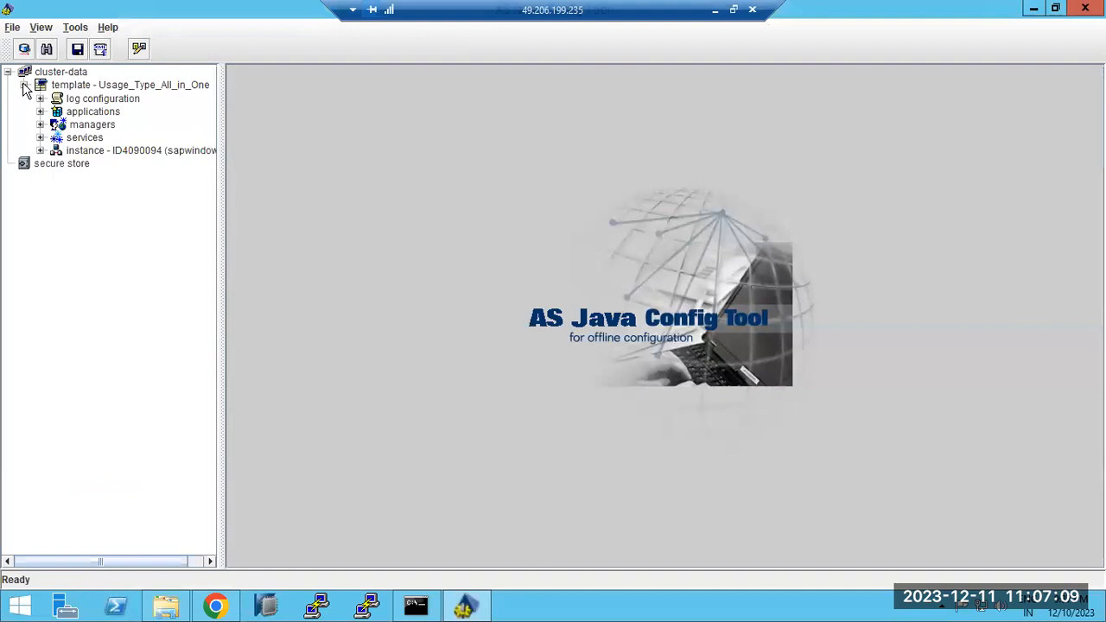
left_click(76, 102)
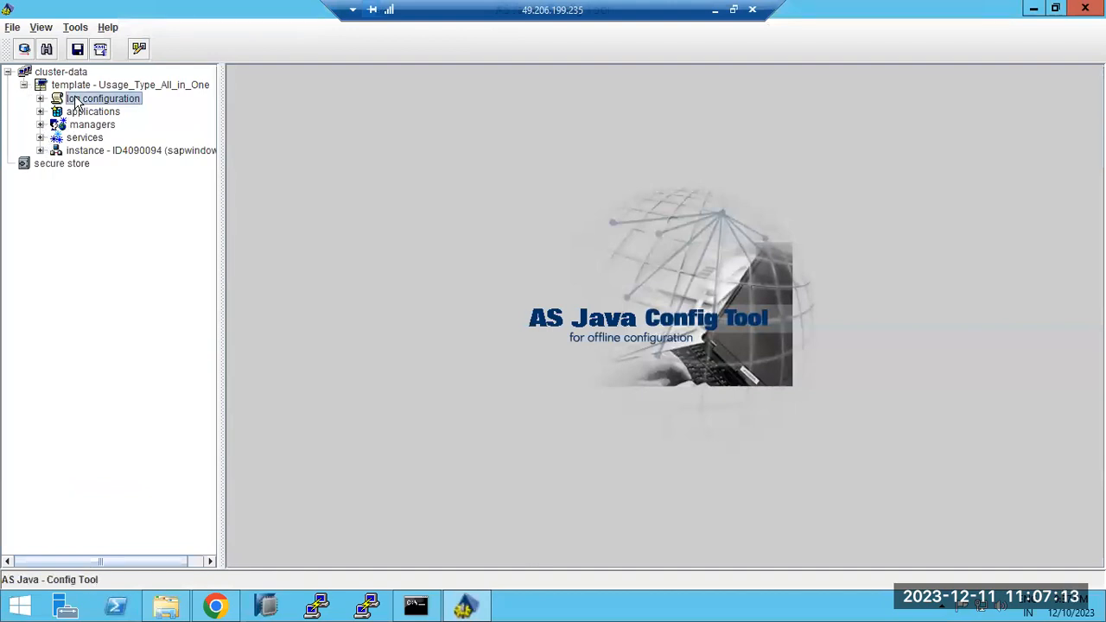
left_click(216, 604)
left_click(216, 607)
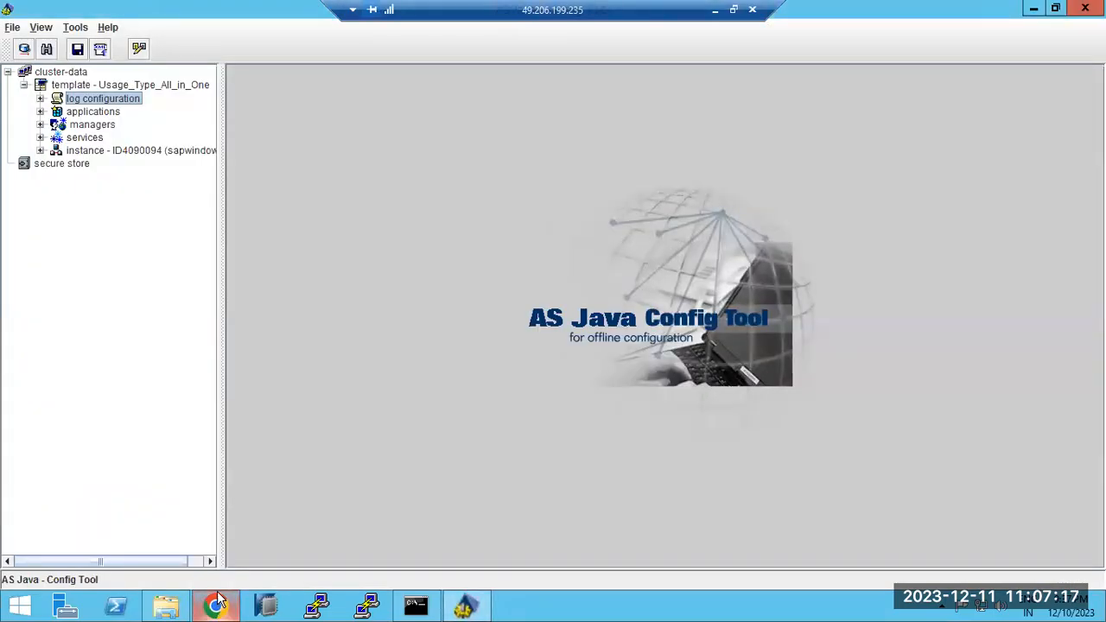
left_click(40, 113)
left_click(40, 113)
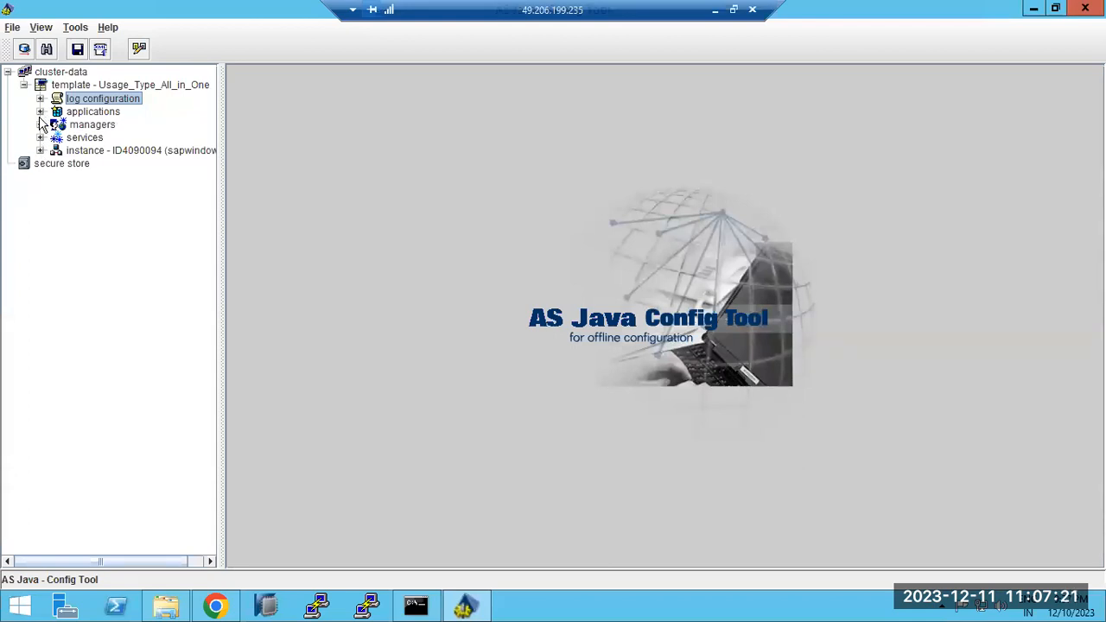
left_click(39, 126)
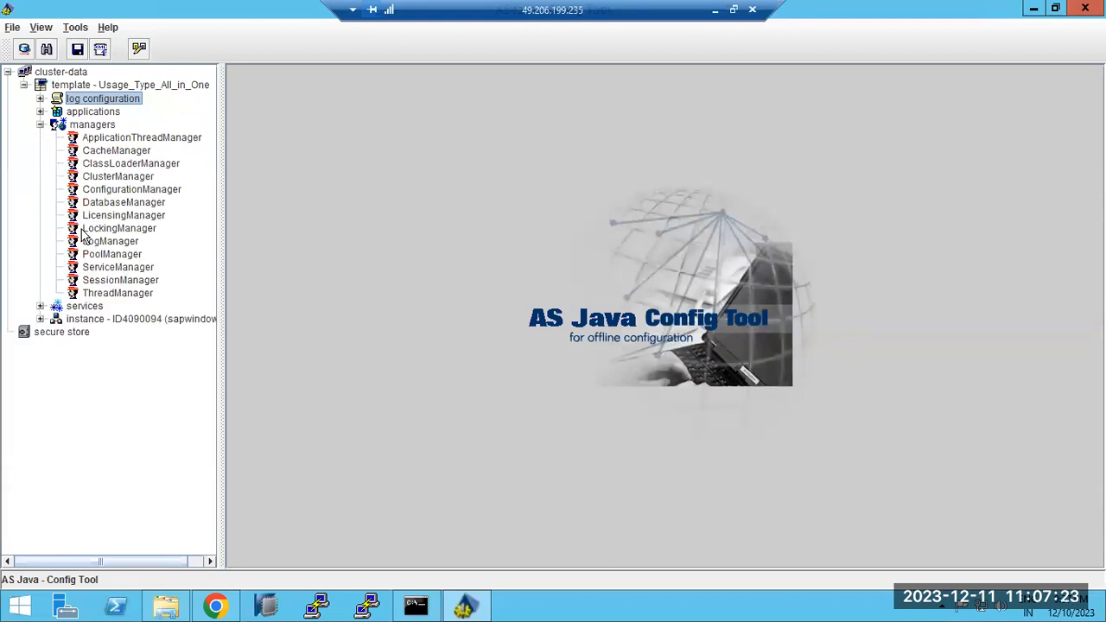
left_click(100, 296)
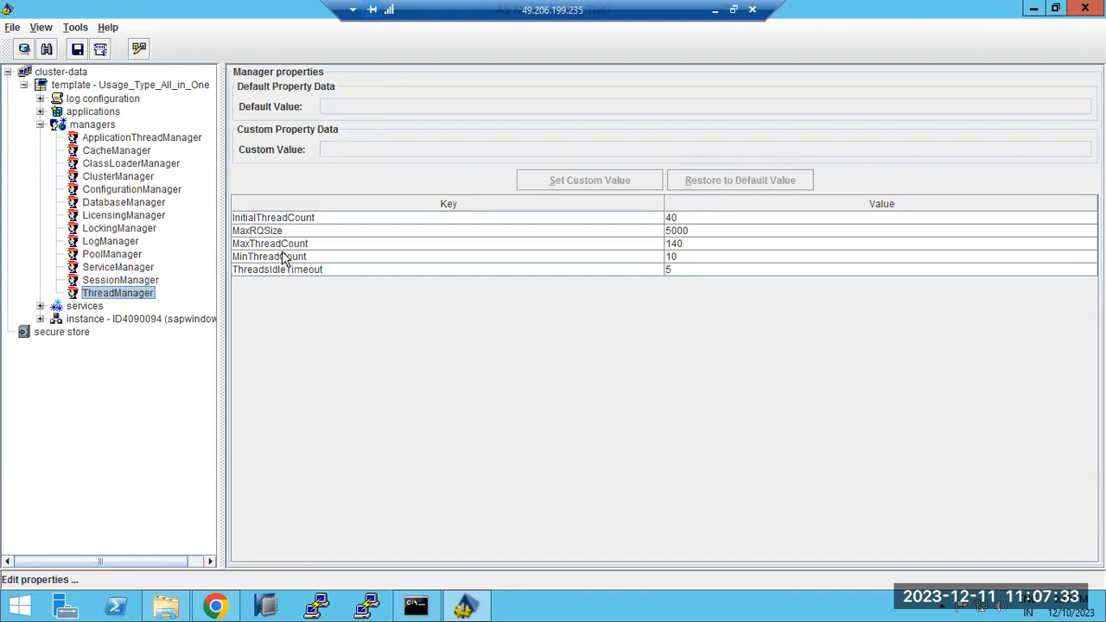
left_click(678, 247)
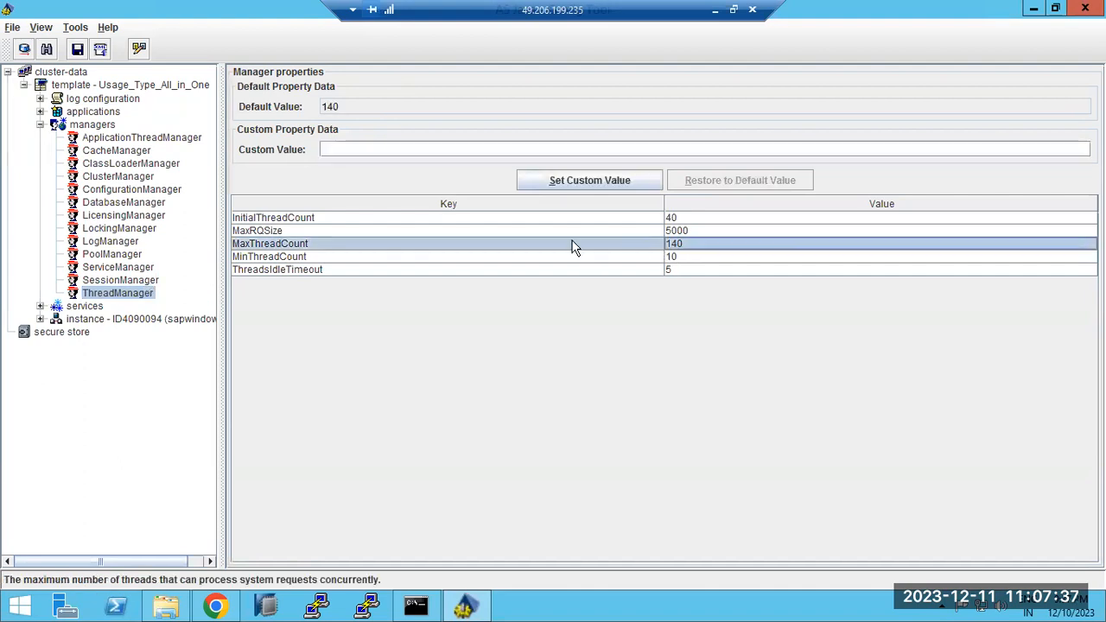
left_click(104, 291)
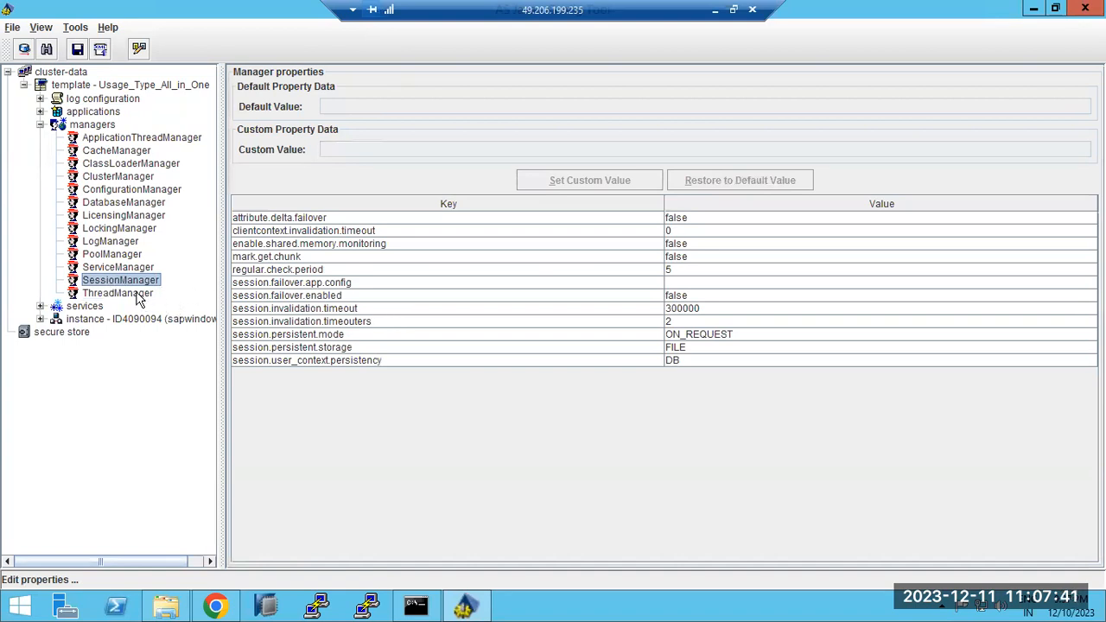
left_click(95, 271)
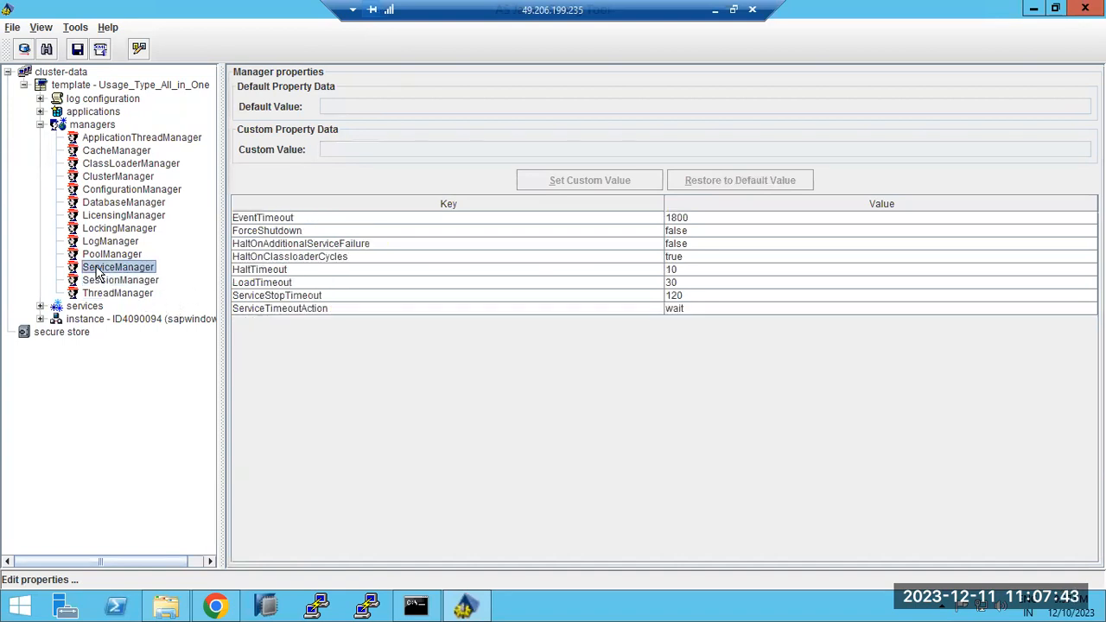
left_click(100, 251)
left_click(102, 229)
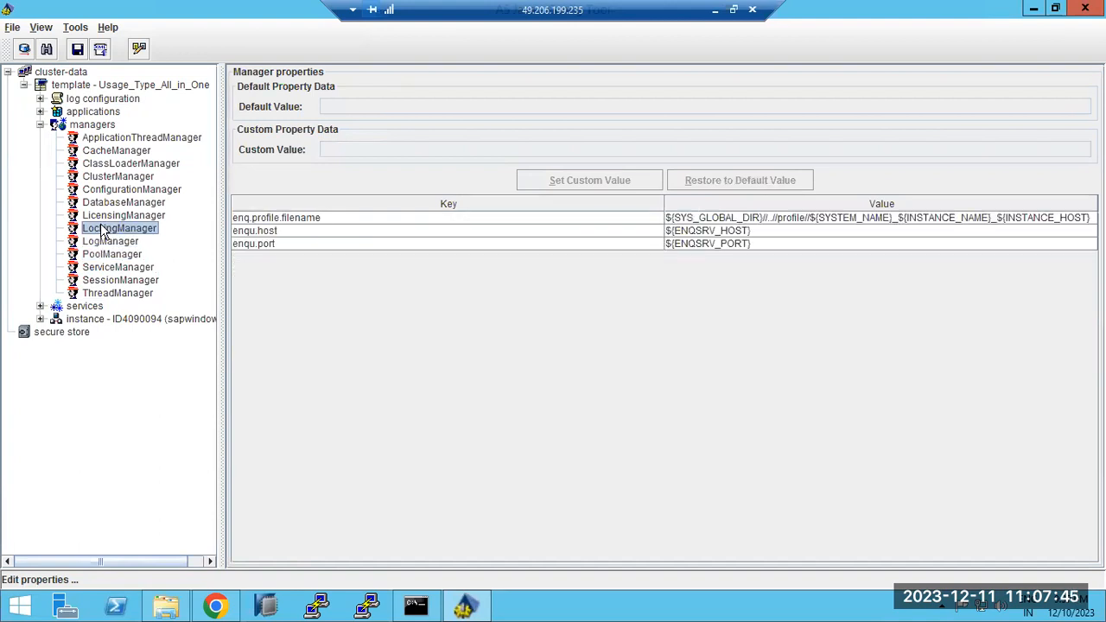
left_click(102, 217)
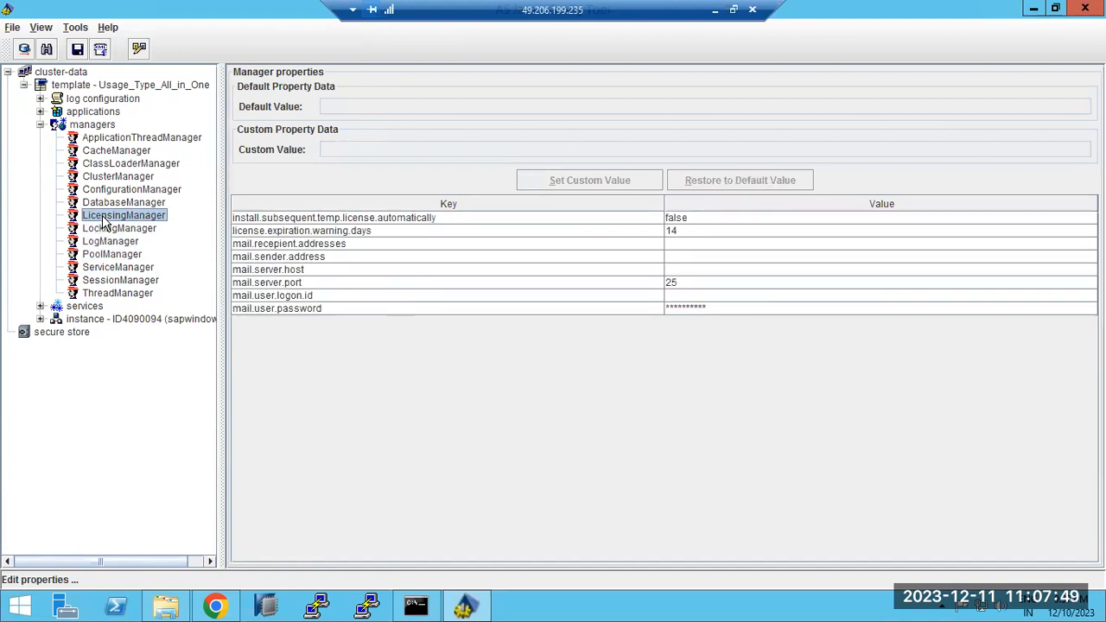
left_click(101, 205)
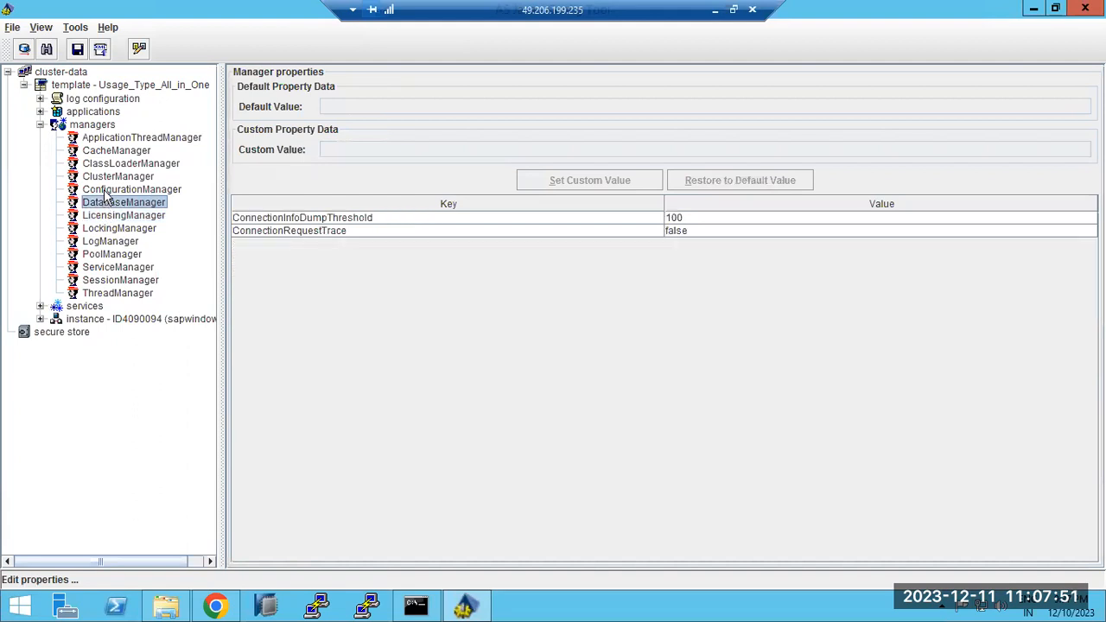
left_click(105, 190)
left_click(106, 177)
left_click(105, 165)
left_click(103, 150)
left_click(101, 141)
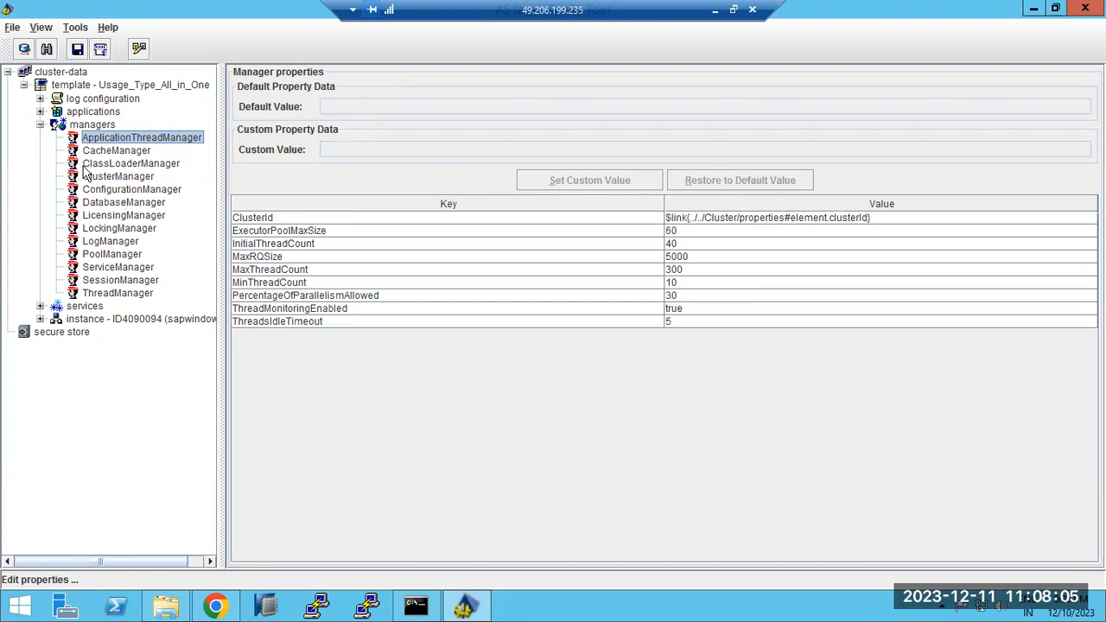
left_click(40, 126)
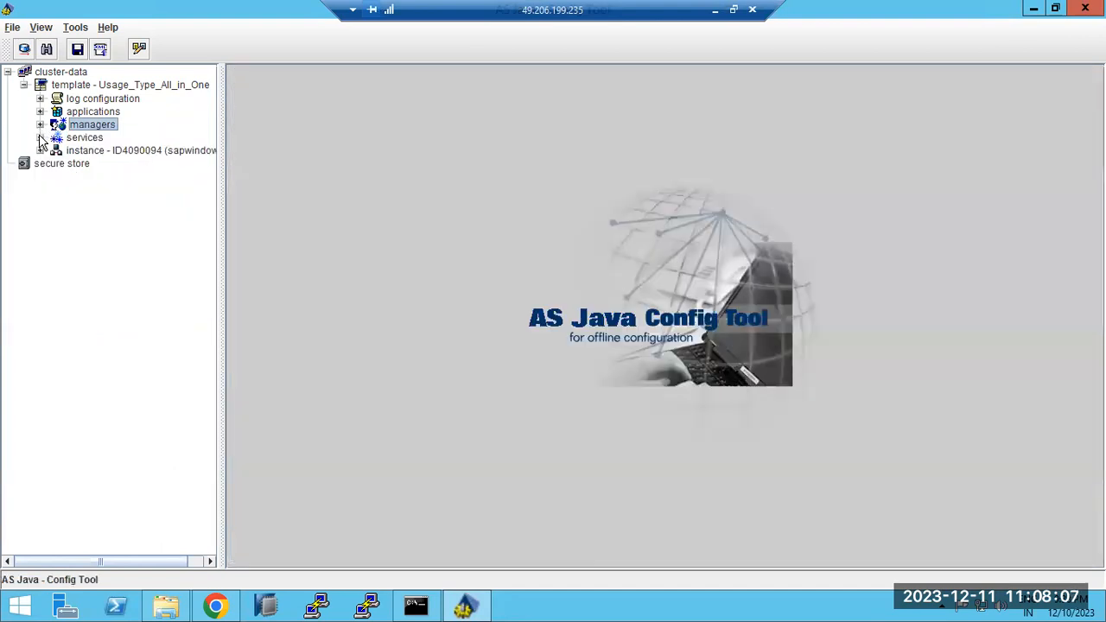
Expand the services branch, widen the tree pane to read full names, and select appclient
left_click(40, 137)
scroll(118, 163, "up", 2)
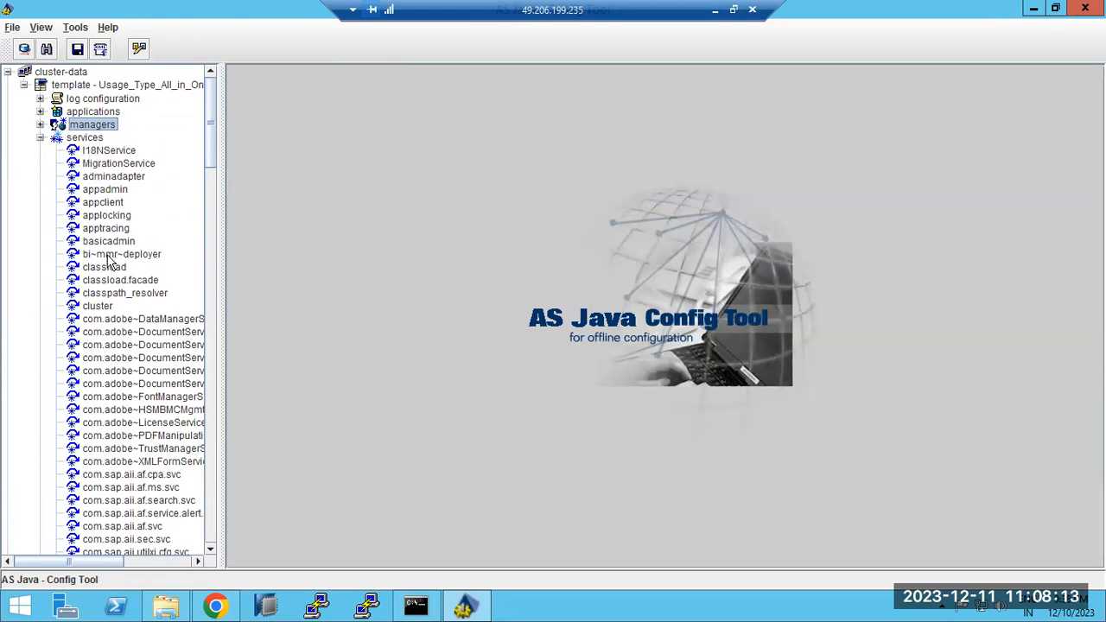
scroll(121, 396, "down", 1)
scroll(120, 396, "down", 6)
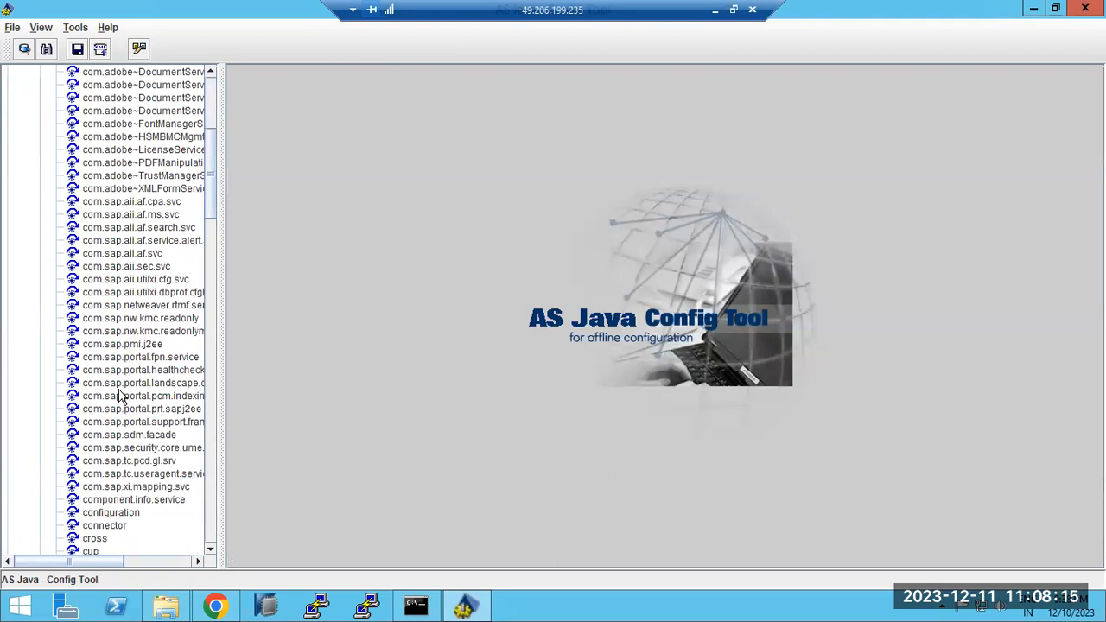
left_click_drag(217, 320, 290, 312)
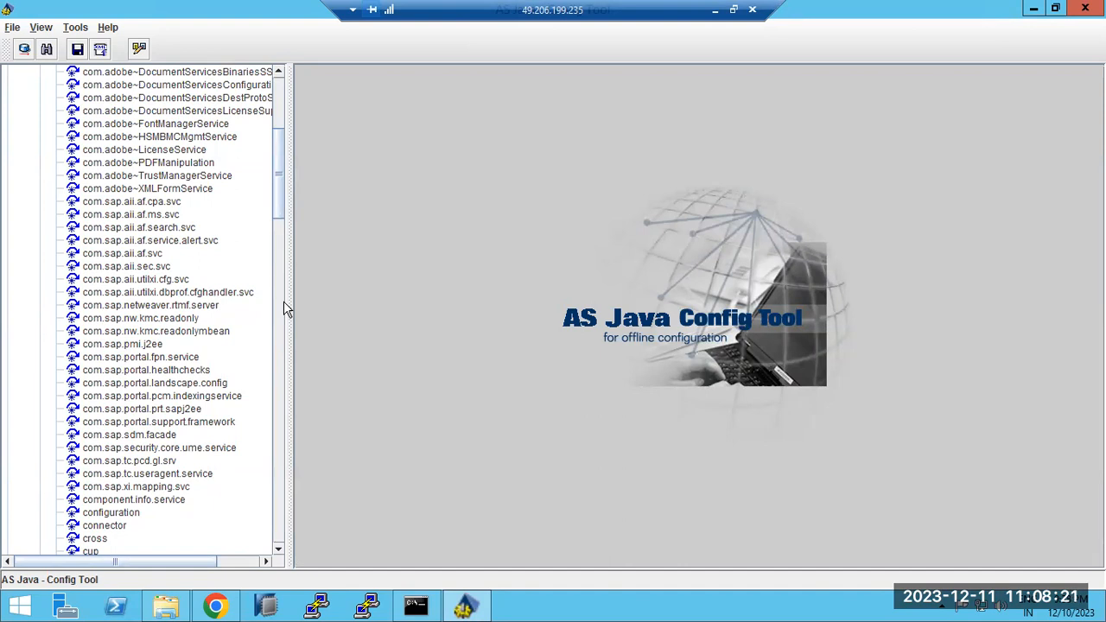
scroll(127, 473, "down", 6)
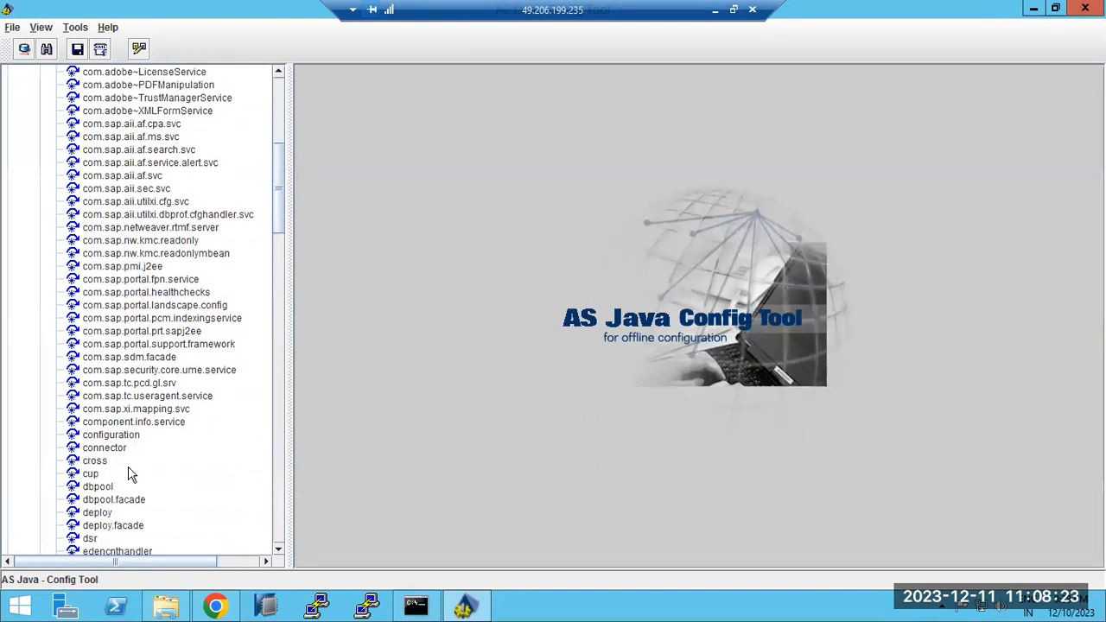
scroll(127, 473, "up", 6)
scroll(128, 473, "up", 7)
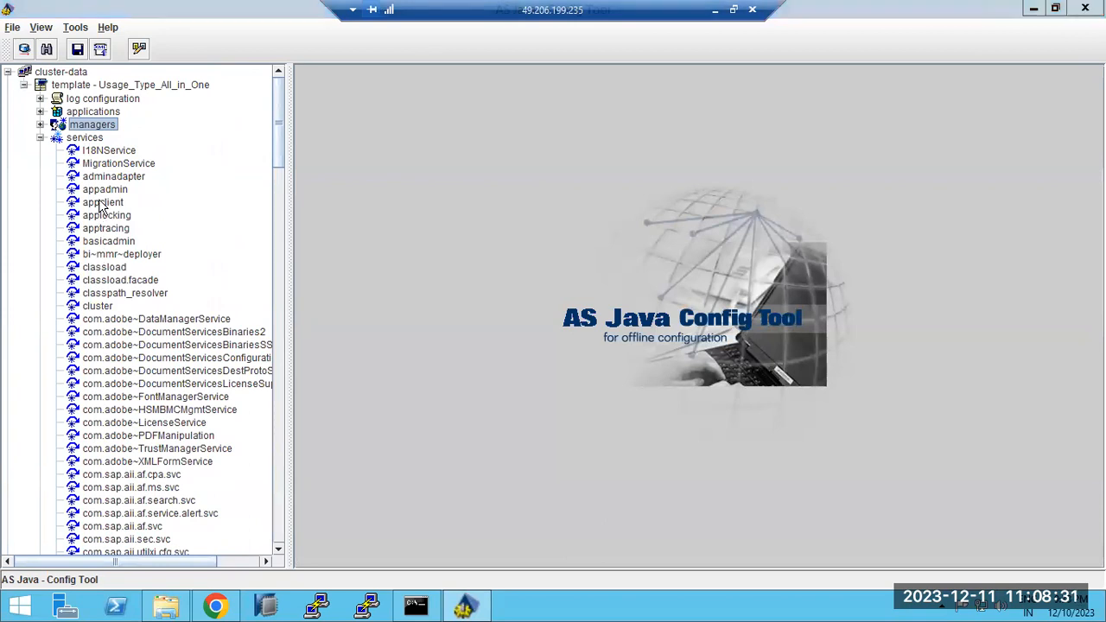
left_click(101, 204)
Browse the appadmin, cluster, Adobe and com.sap.aii.af.ms.svc service properties
left_click(101, 192)
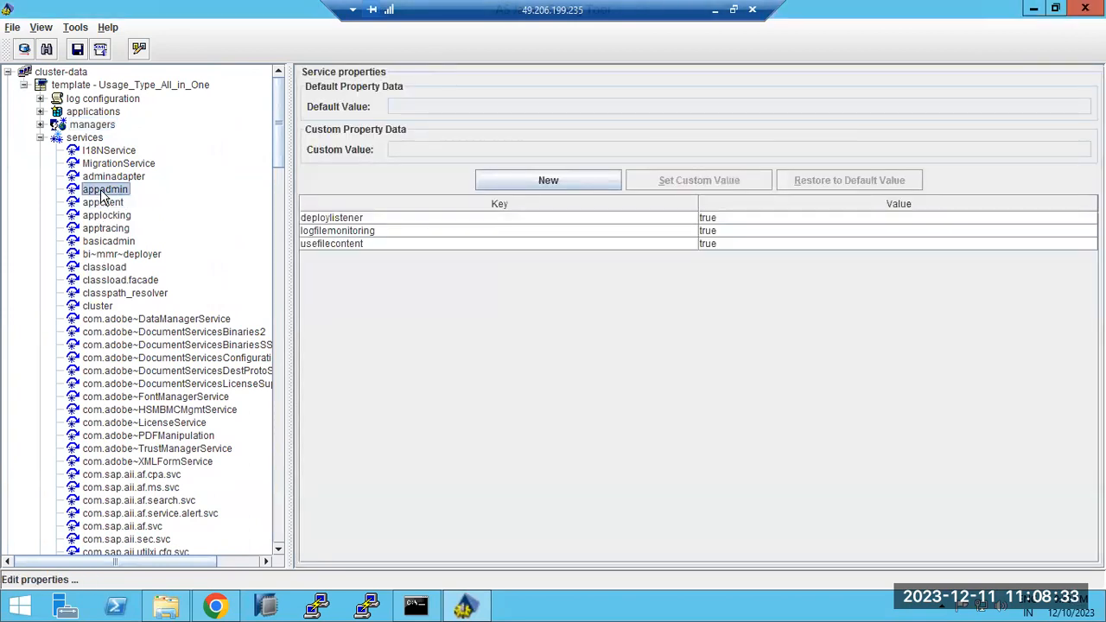
left_click(104, 307)
left_click(103, 372)
left_click(111, 358)
left_click(121, 424)
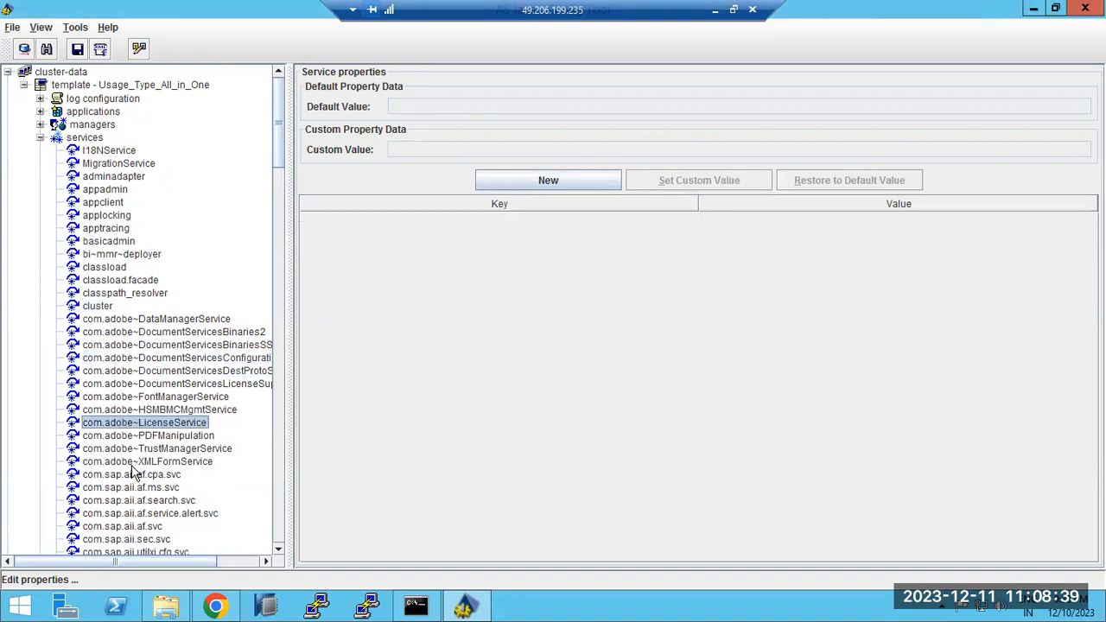
left_click(132, 462)
left_click(132, 487)
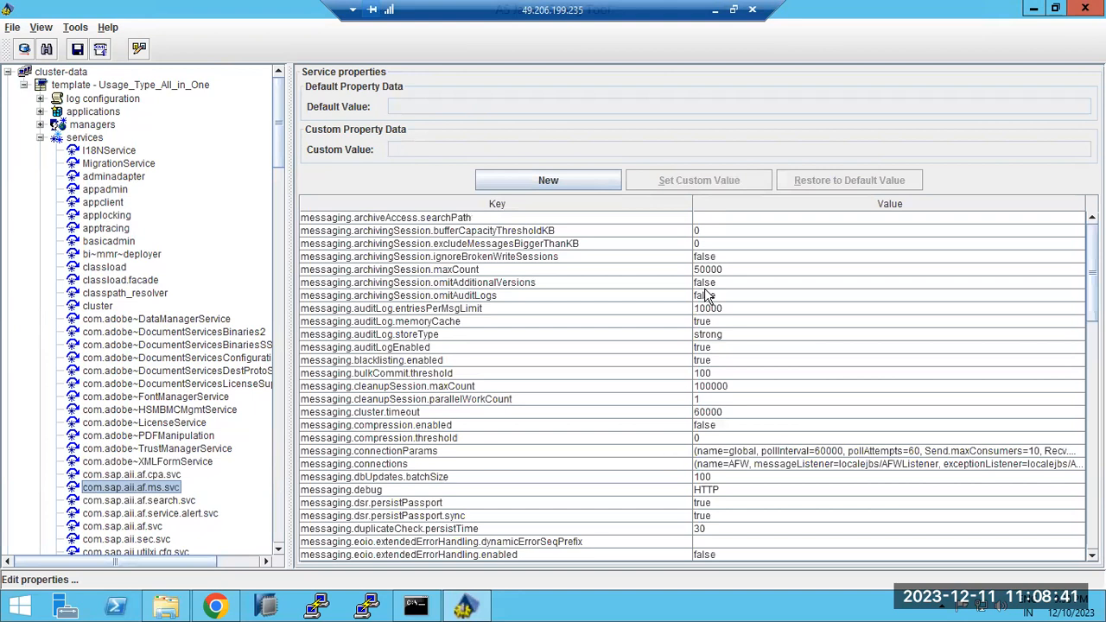
scroll(741, 436, "down", 5)
scroll(741, 437, "down", 17)
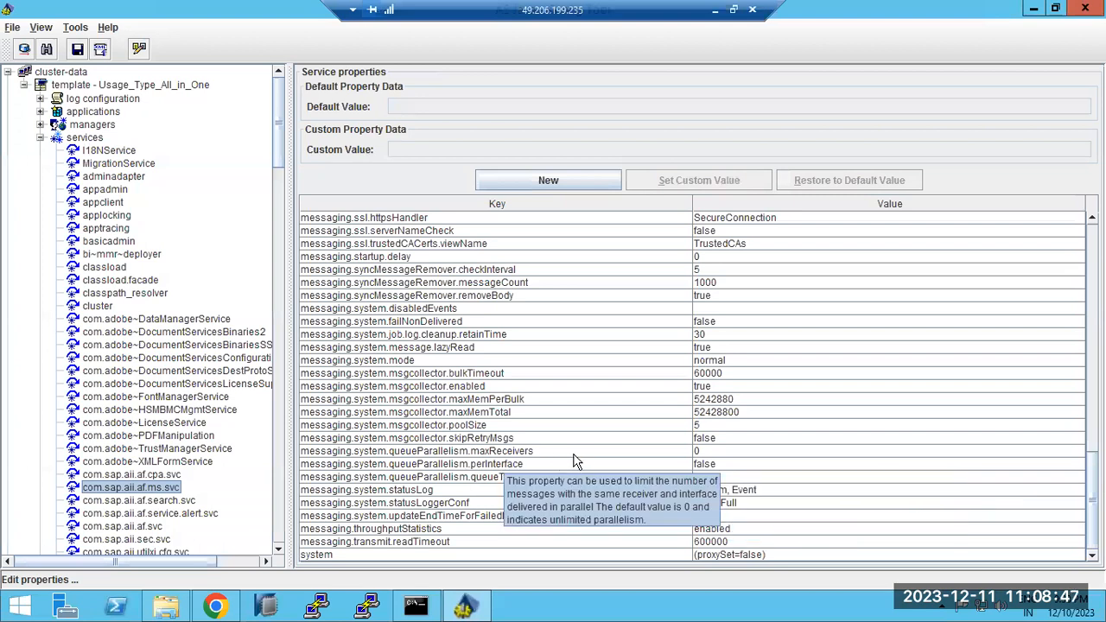
Read the queueParallelism defaults: maxReceivers 0, perInterface false, and queueTypes
left_click(713, 451)
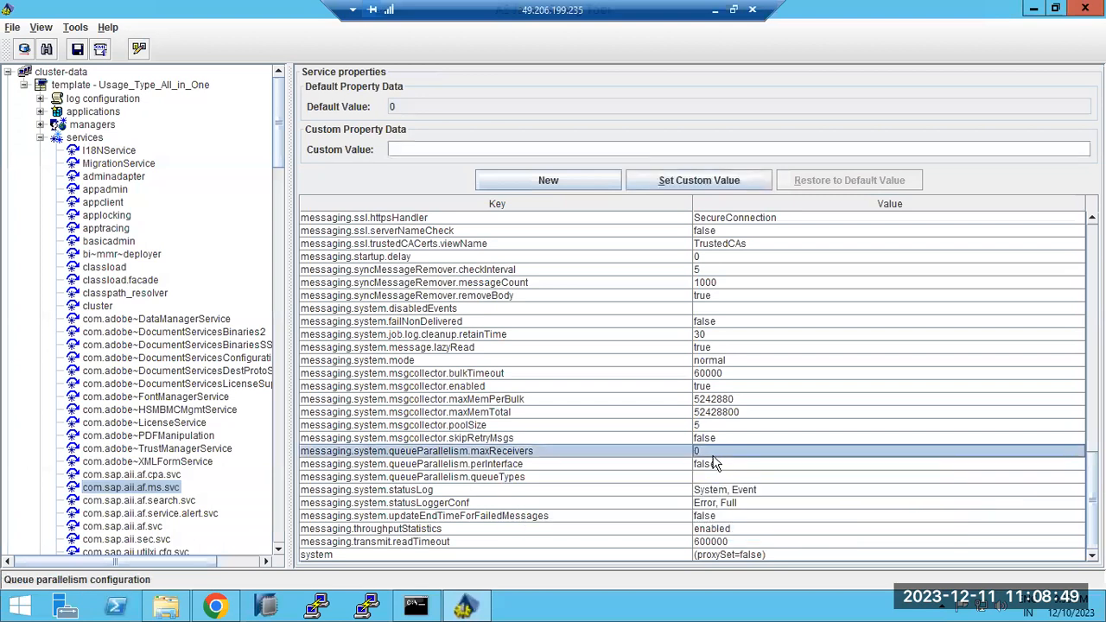
left_click(714, 464)
left_click(713, 477)
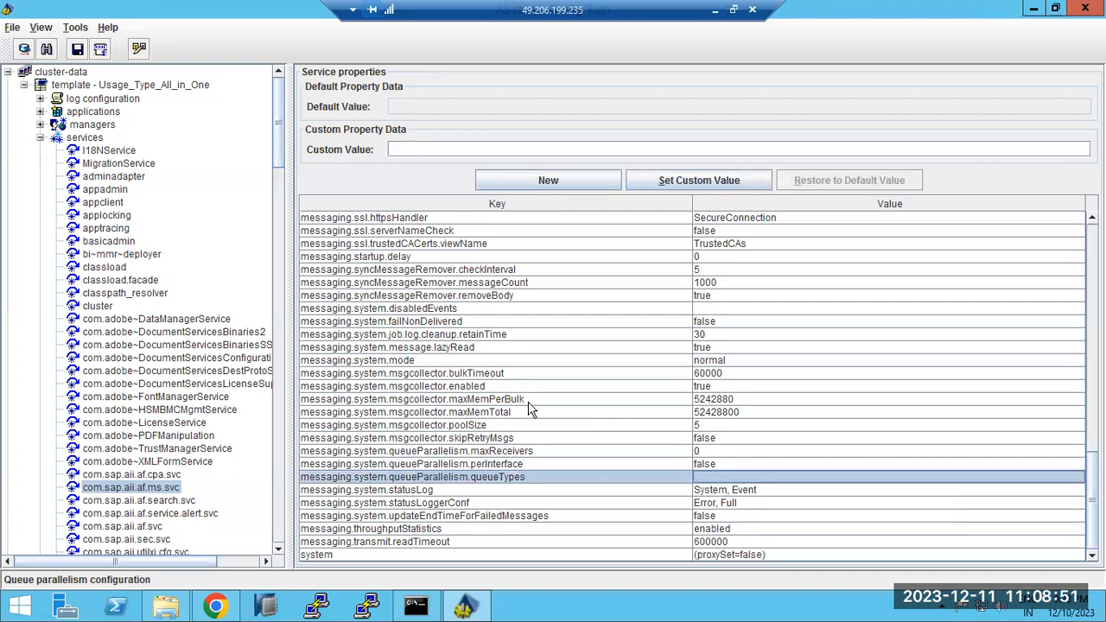
scroll(139, 480, "down", 3)
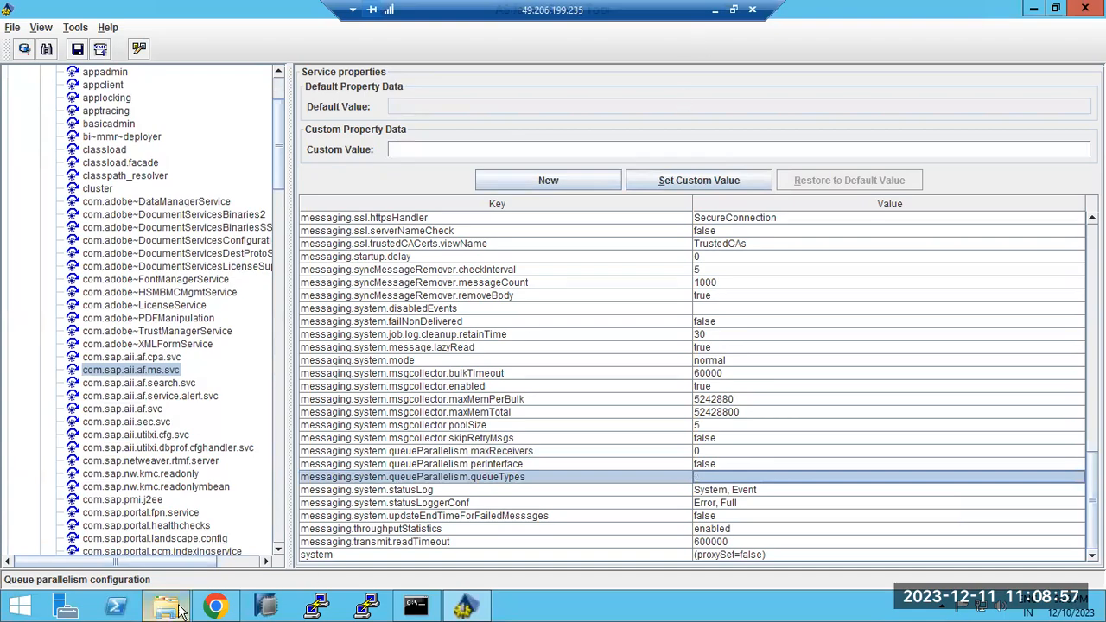
Open SAP NetWeaver Administrator in a new tab and log on with the saved administrator credentials
left_click(215, 607)
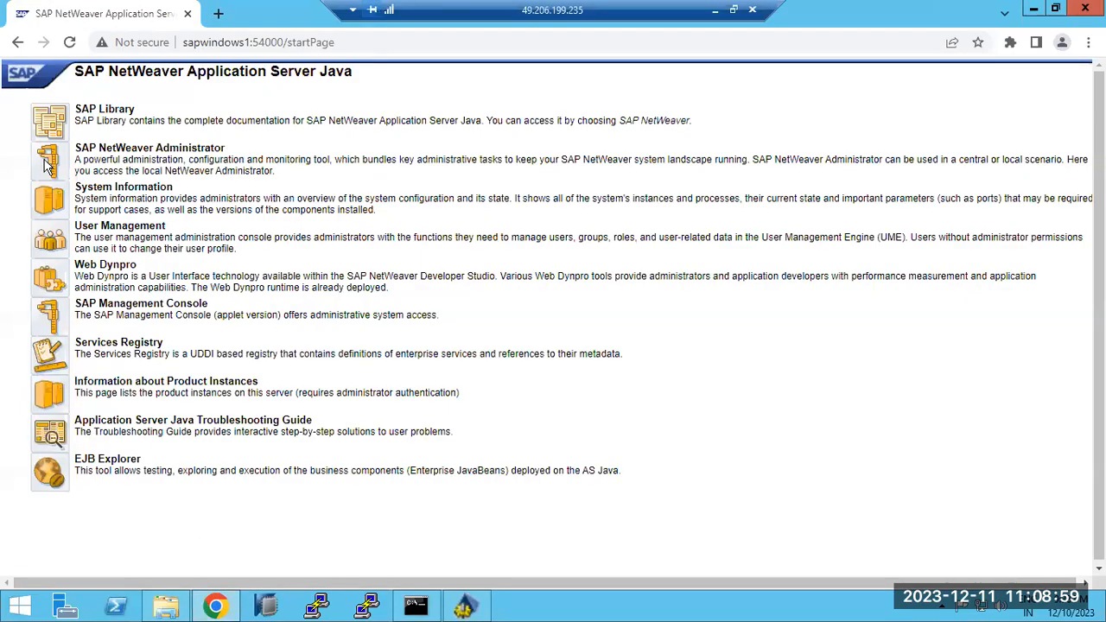
left_click(47, 166)
left_click(691, 298)
left_click(699, 310)
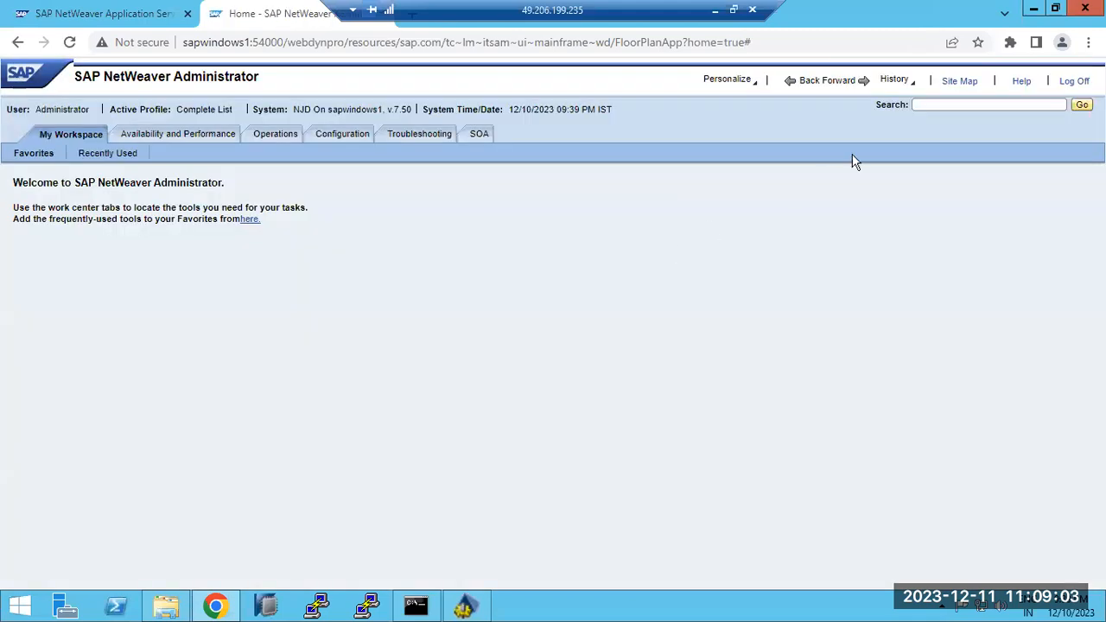
Try tool searches for java and pro, dismissing fatal errors and reloading, then open Operations
left_click(948, 105)
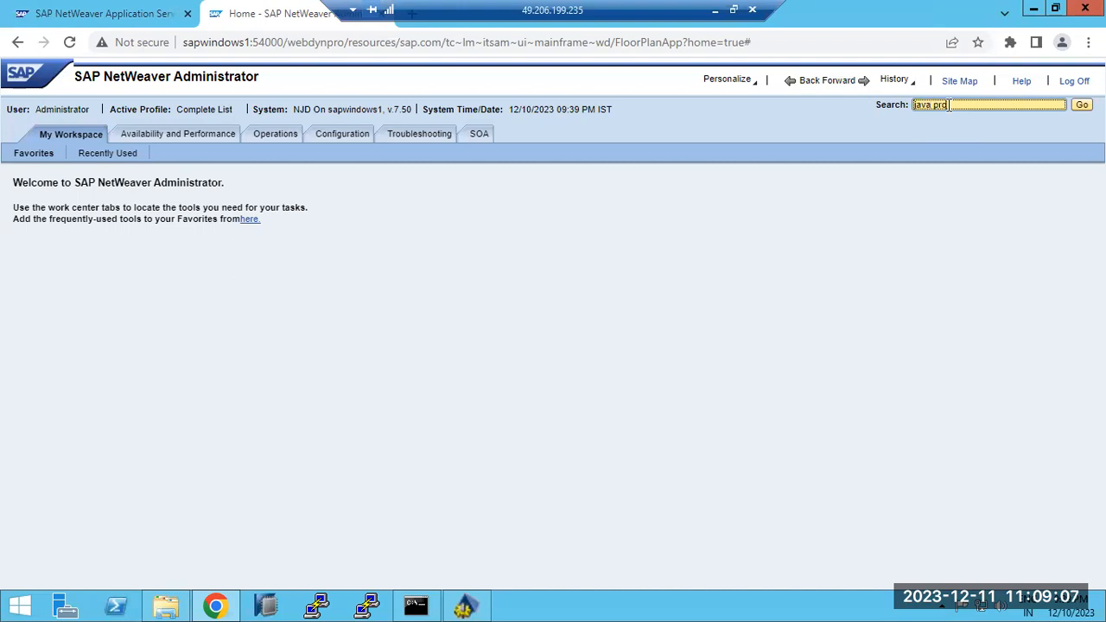
key("Return")
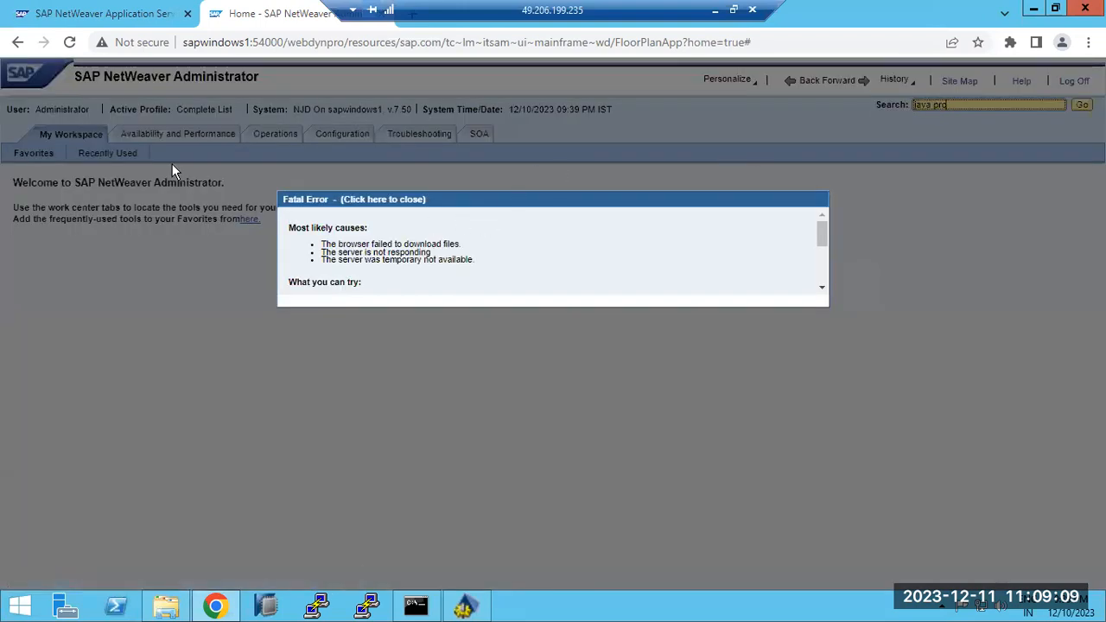
left_click(69, 41)
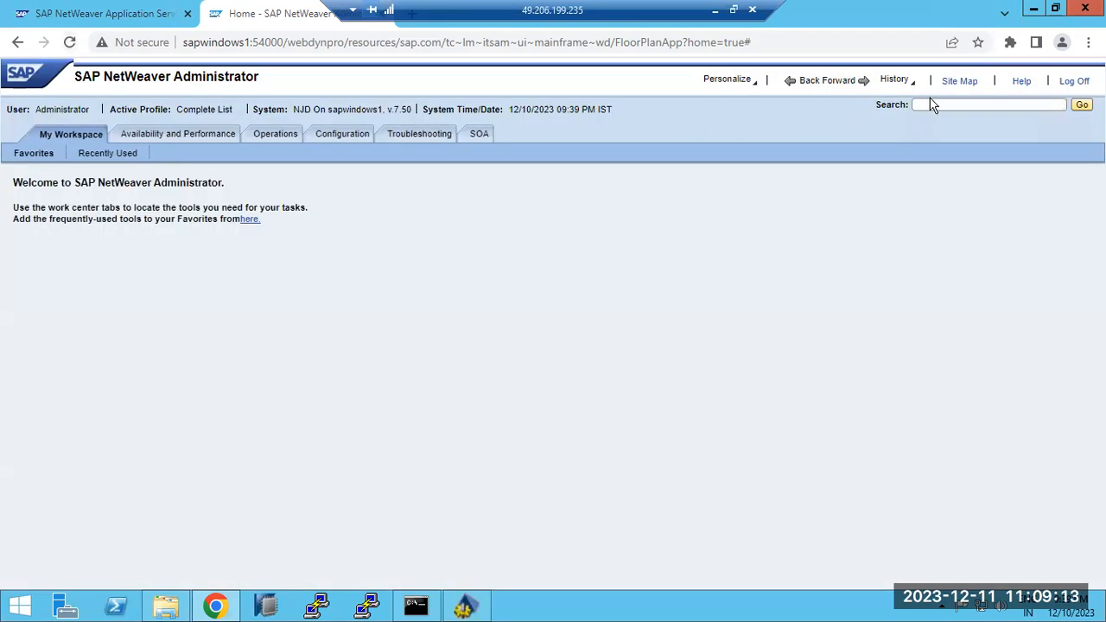
left_click(936, 104)
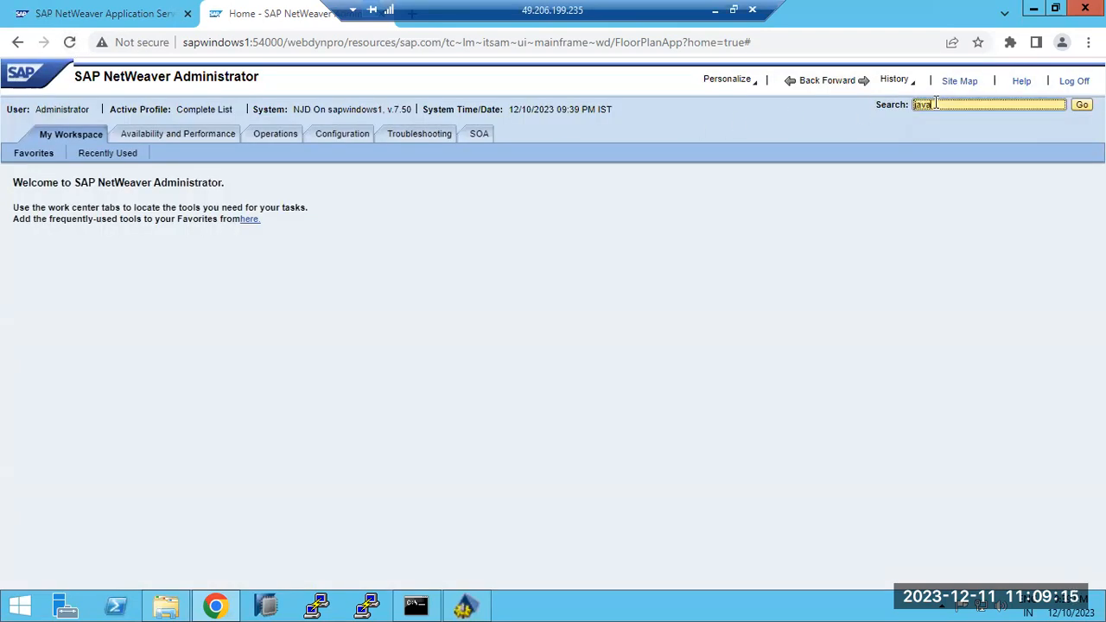
key("Return")
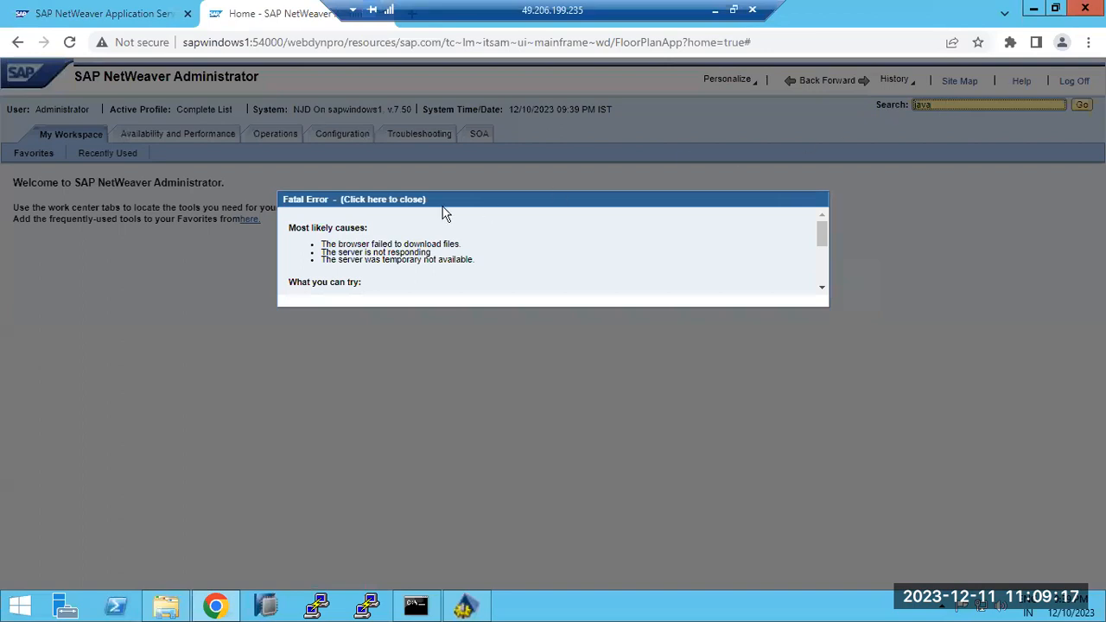
left_click(372, 201)
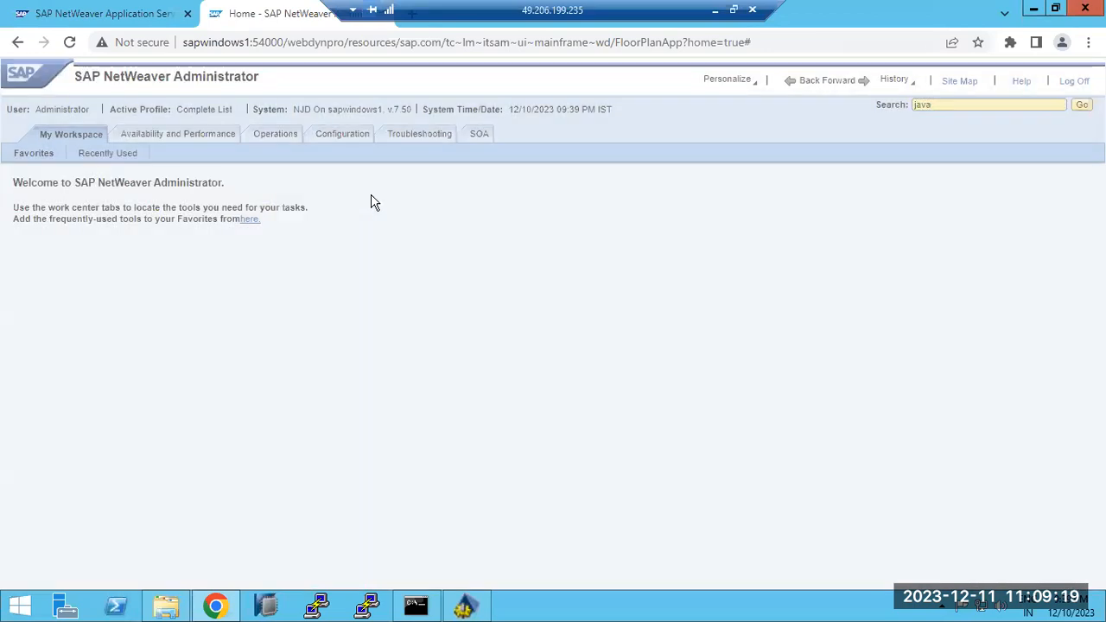
left_click(61, 41)
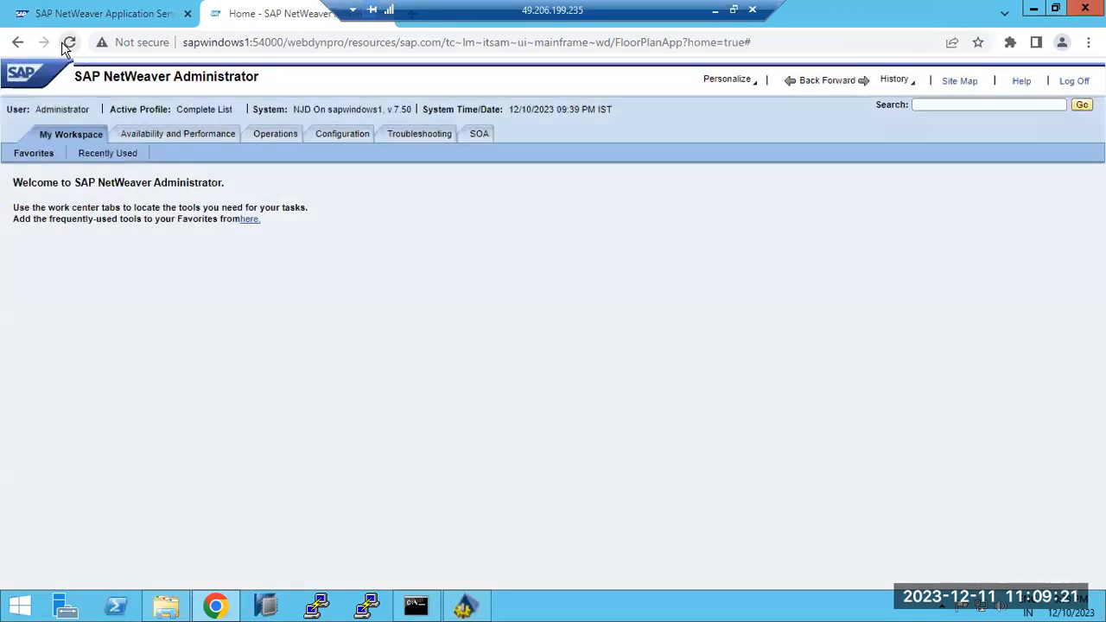
left_click(988, 106)
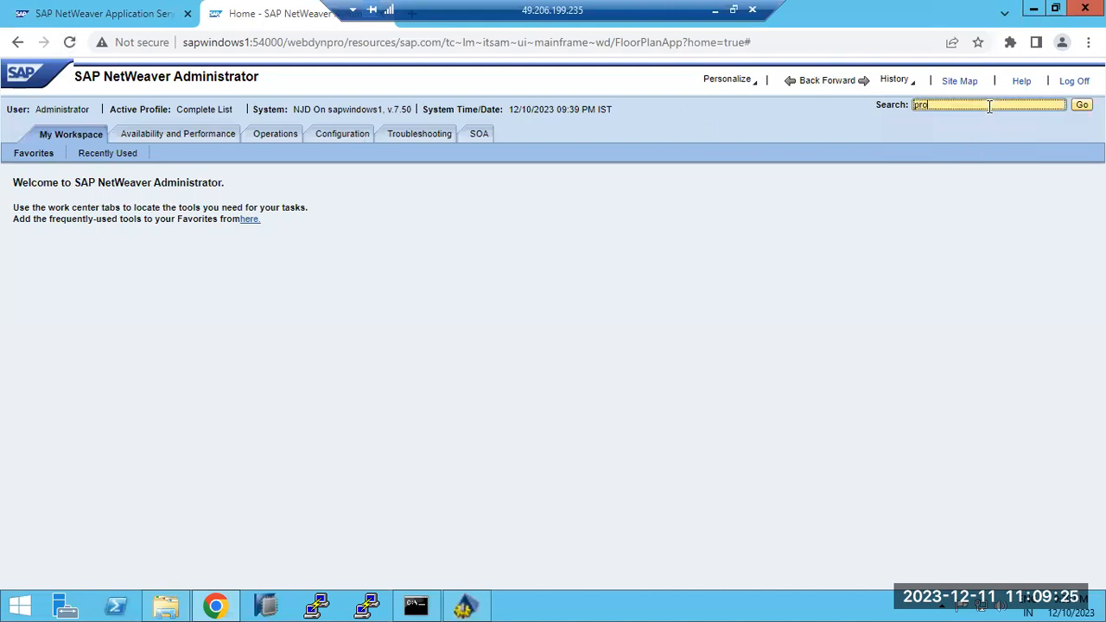
key("Return")
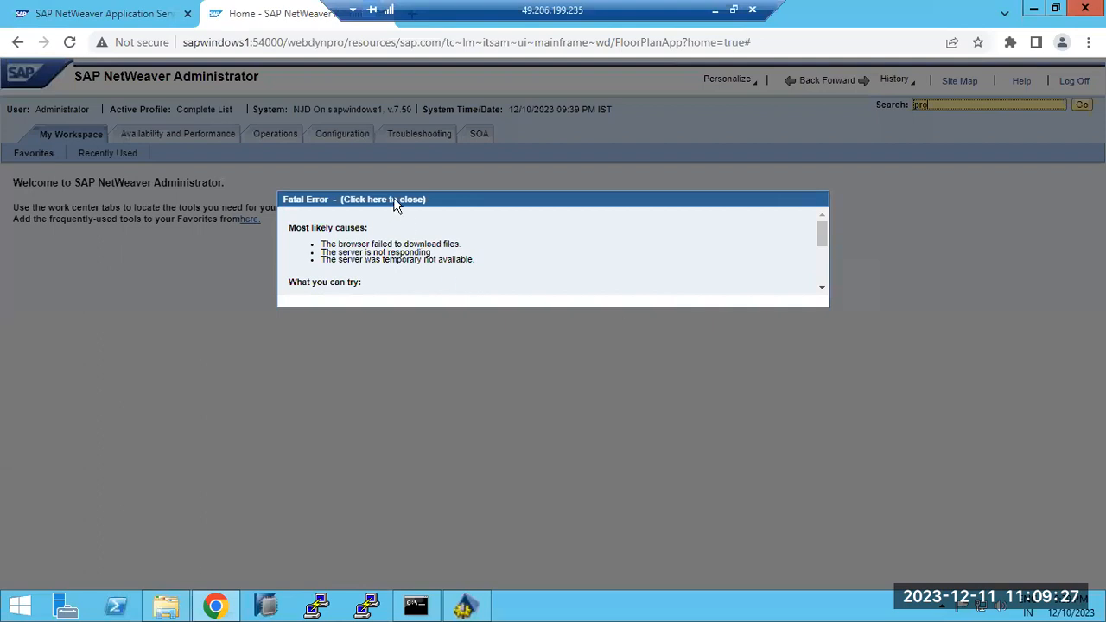
left_click(382, 200)
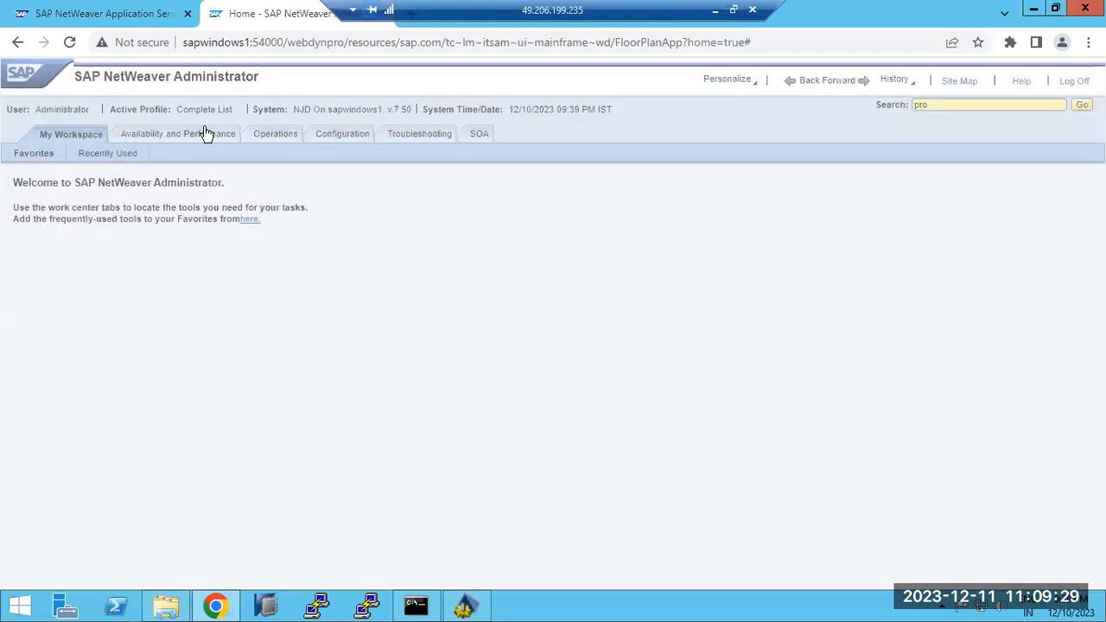
left_click(75, 43)
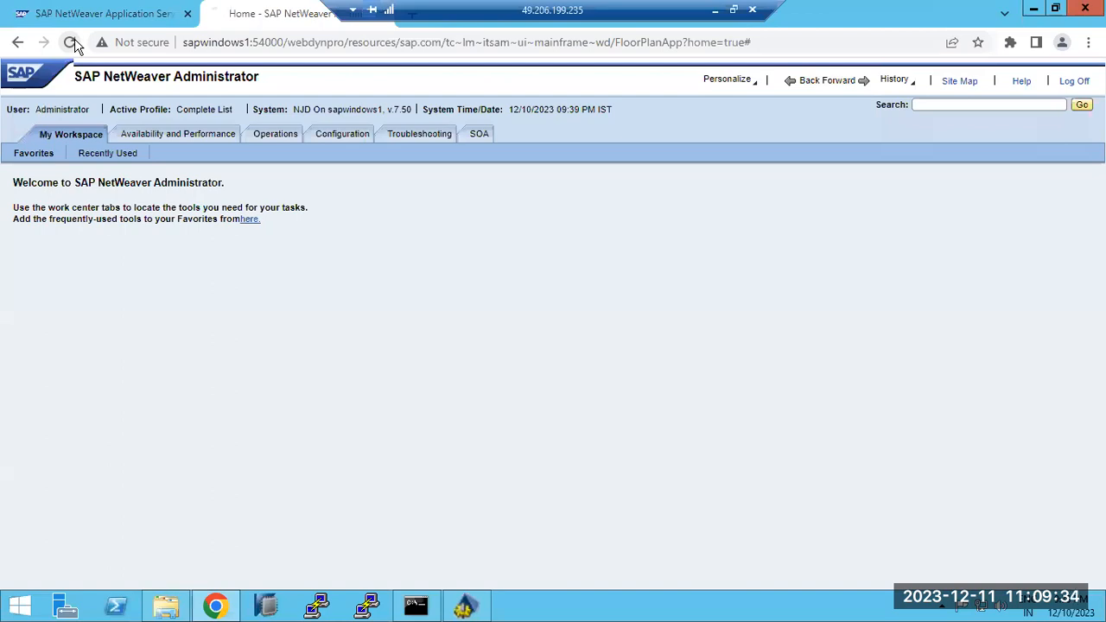
left_click(282, 142)
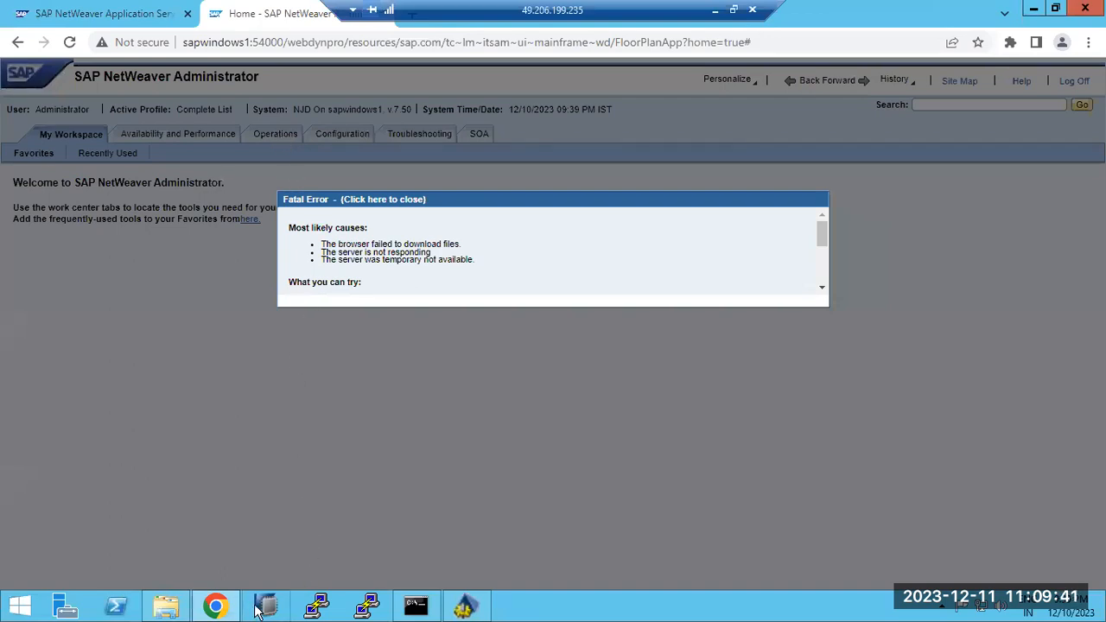
Minimize all windows to show the desktop and select the SAP Management Console shortcut
left_click(224, 608)
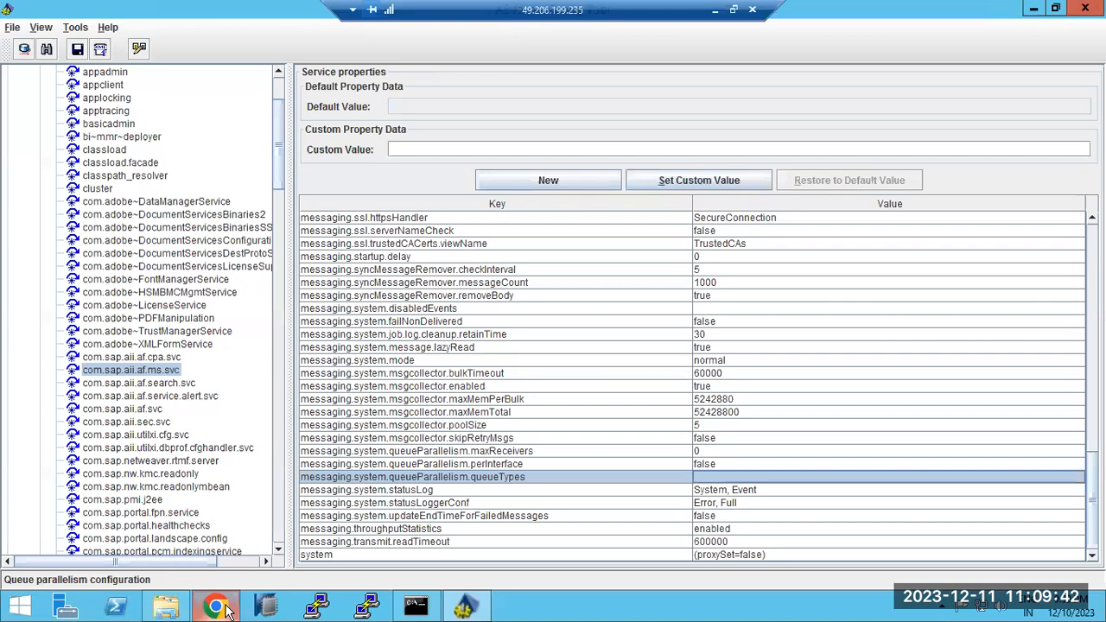
right_click(683, 610)
left_click(726, 546)
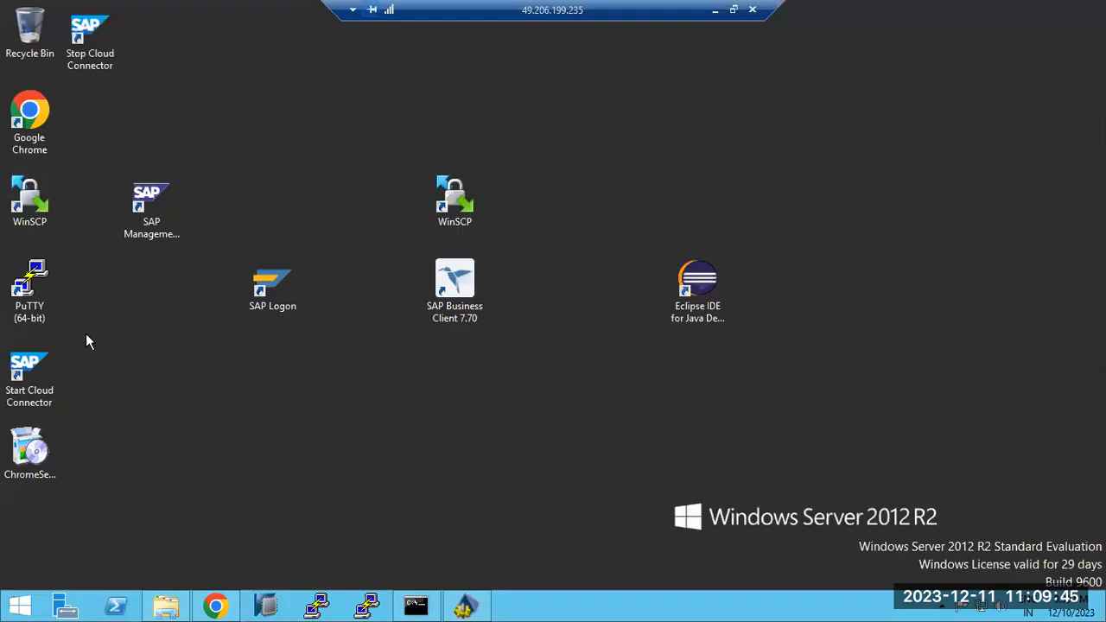
left_click(151, 197)
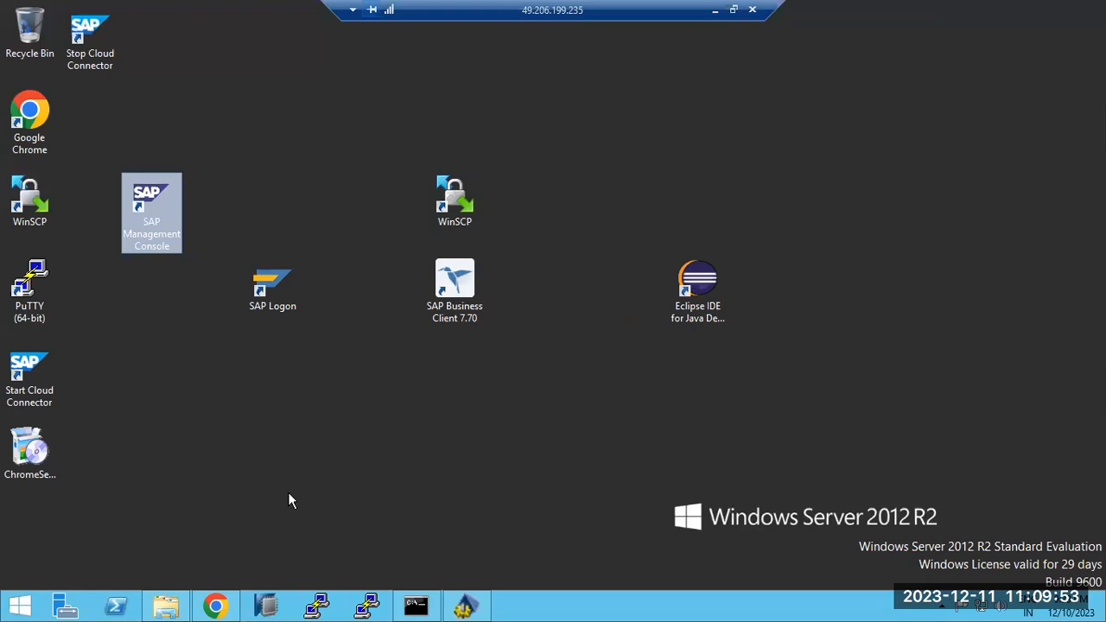
Restore Chrome and reopen SAP NetWeaver Administrator's Operations area from the start page
left_click(215, 605)
left_click(91, 14)
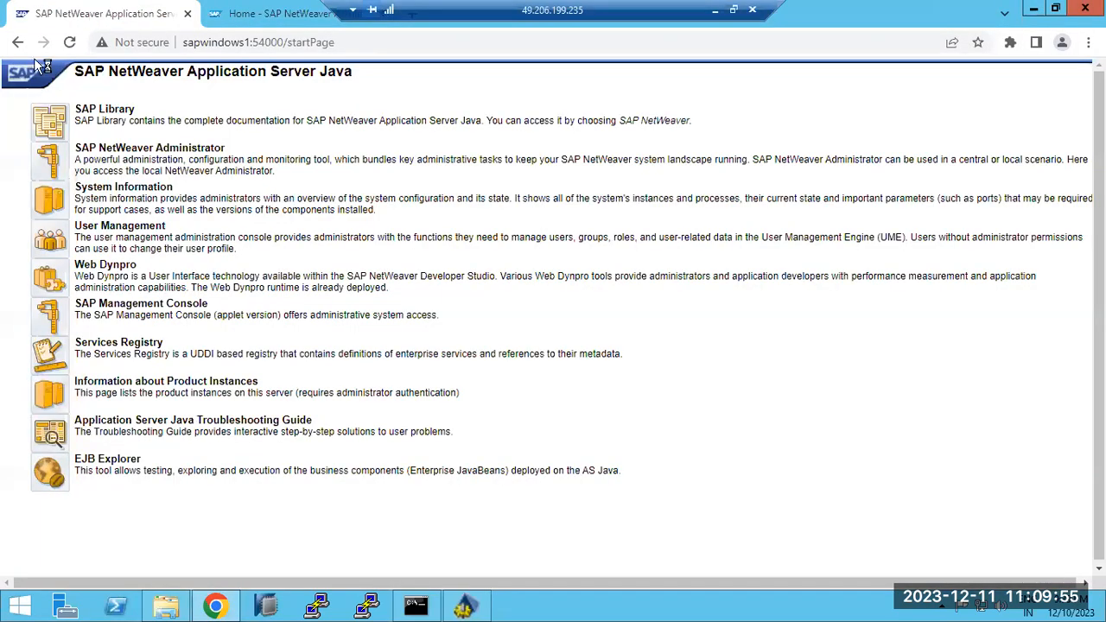
left_click(52, 170)
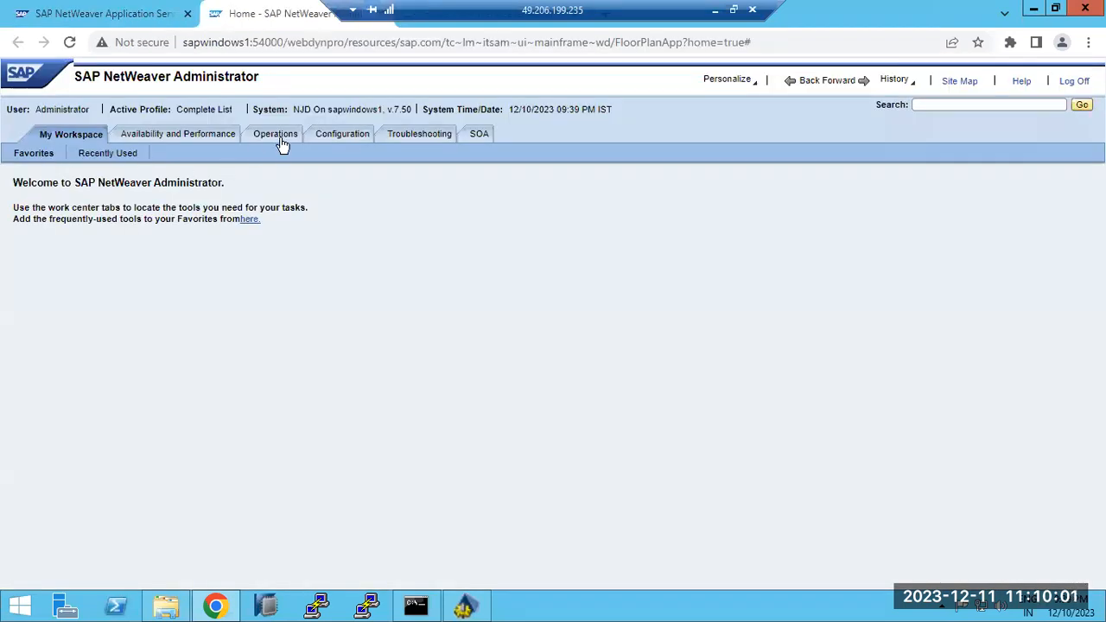
left_click(282, 141)
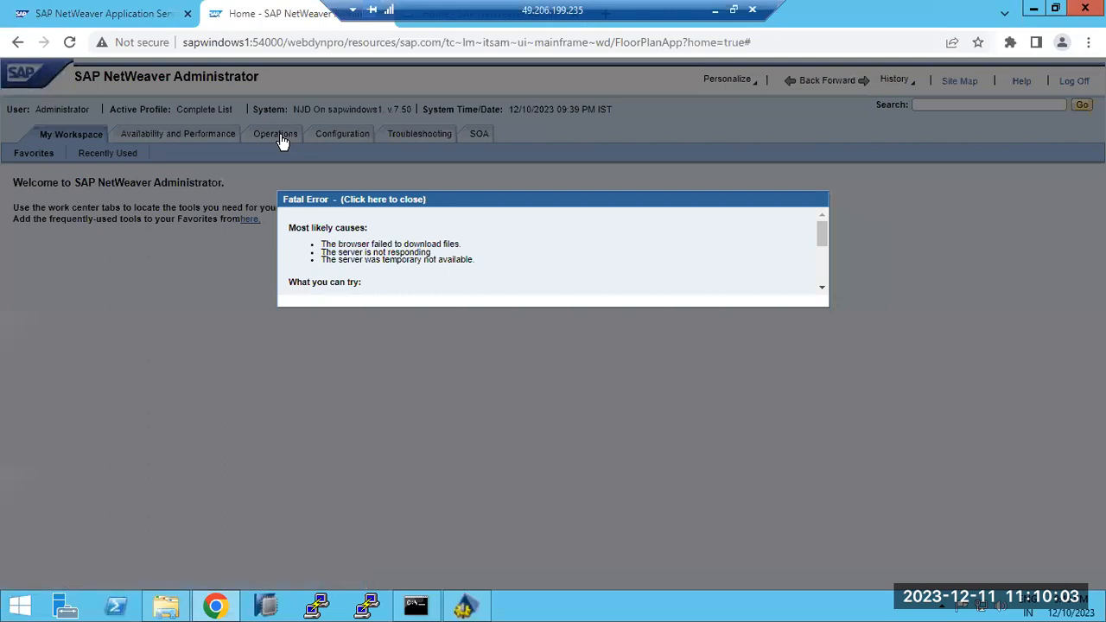
Go back to the Application Server Java start page tab and bring up the taskbar window options
left_click_drag(430, 7, 496, 7)
left_click(378, 13)
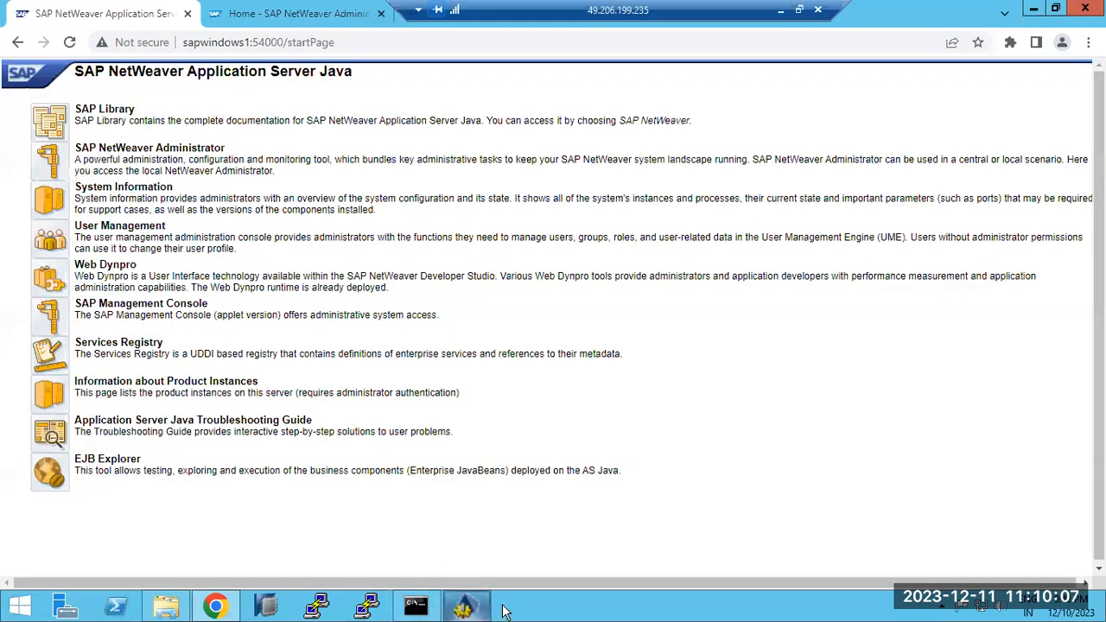
right_click(543, 607)
Show the desktop, check perInterface's default value in Config Tool, then switch to SAP Management Console
left_click(591, 542)
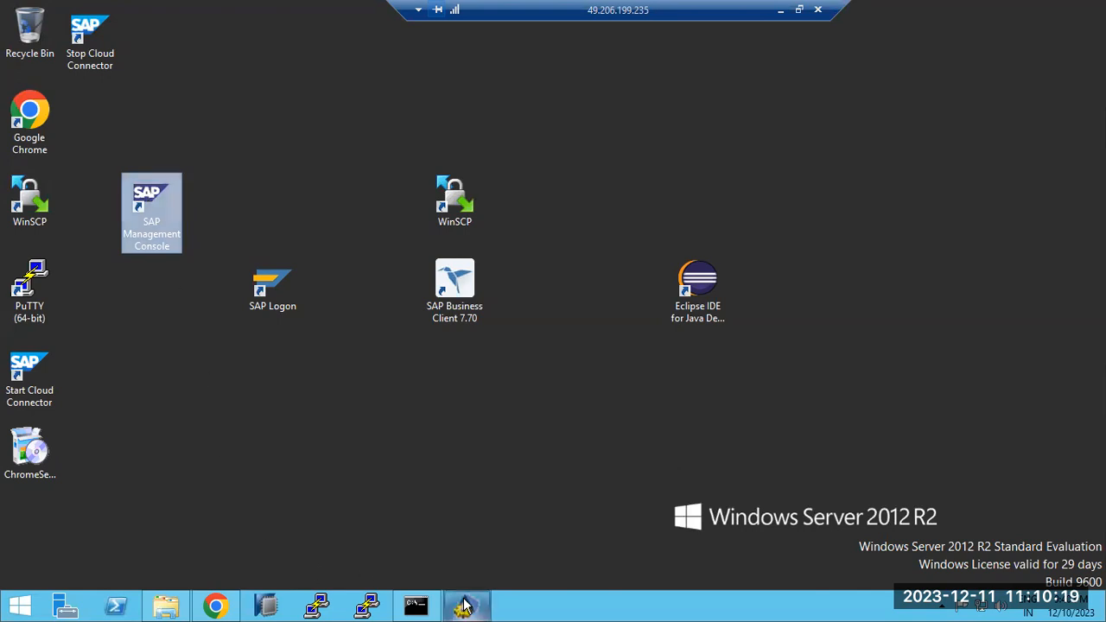
mouse_move(465, 606)
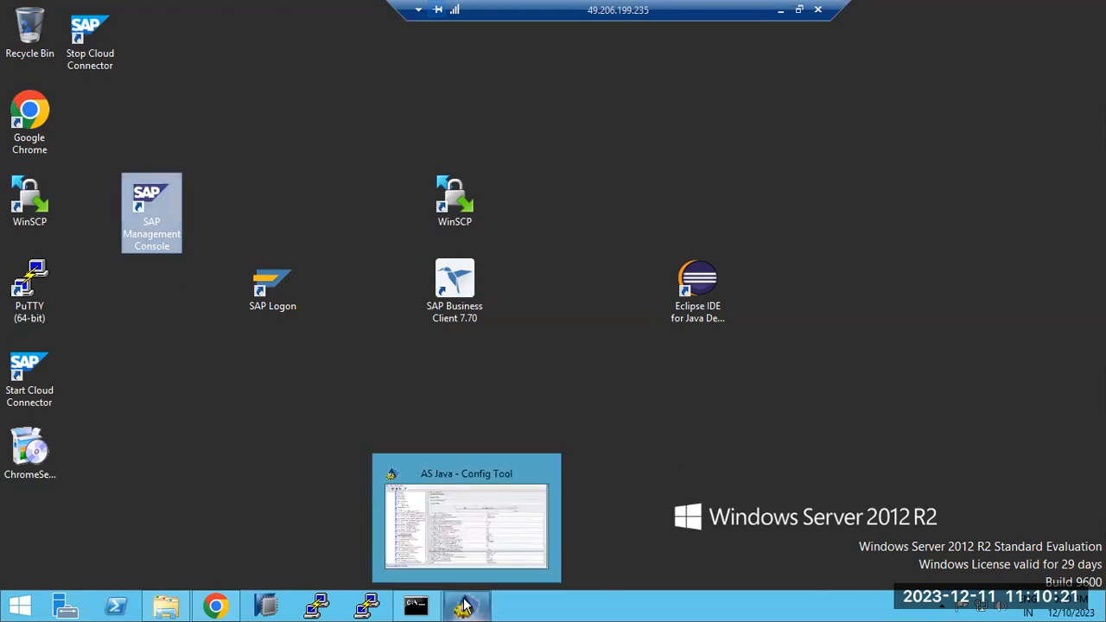
left_click(464, 607)
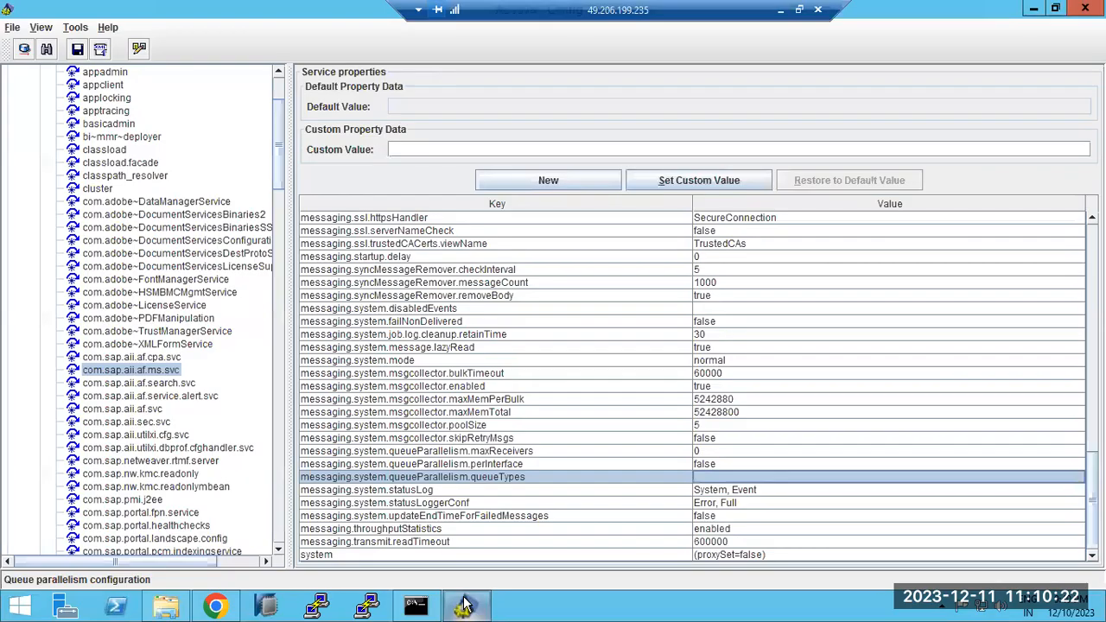
left_click(447, 465)
left_click(534, 606)
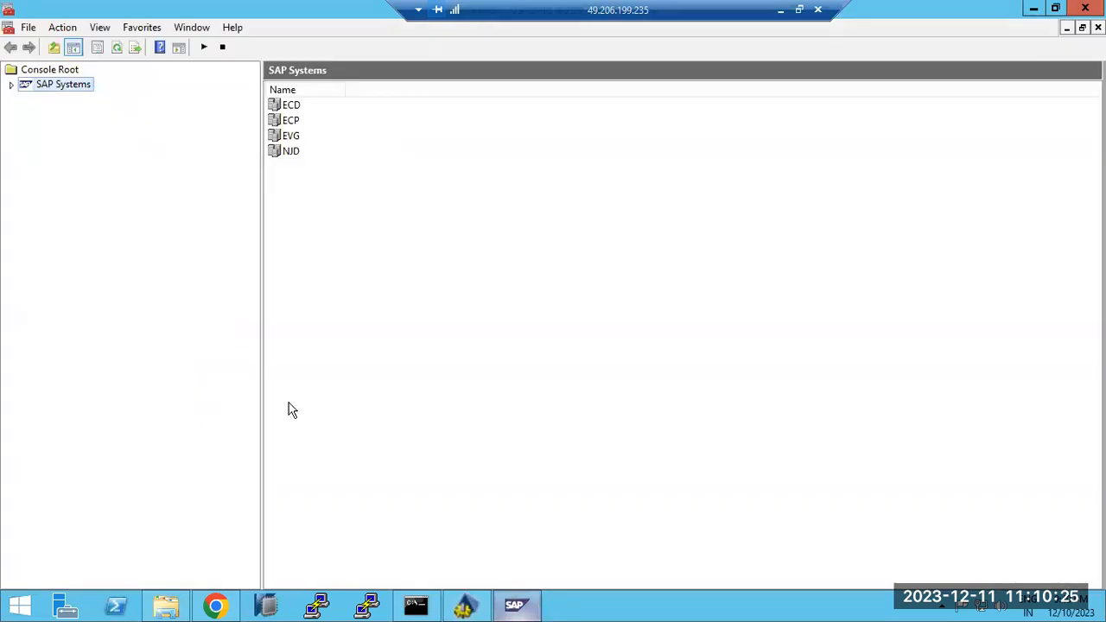
Expand SAP Systems > NJD > sapwindows1 40 and open its AS Java Process Table
left_click(13, 85)
left_click(27, 142)
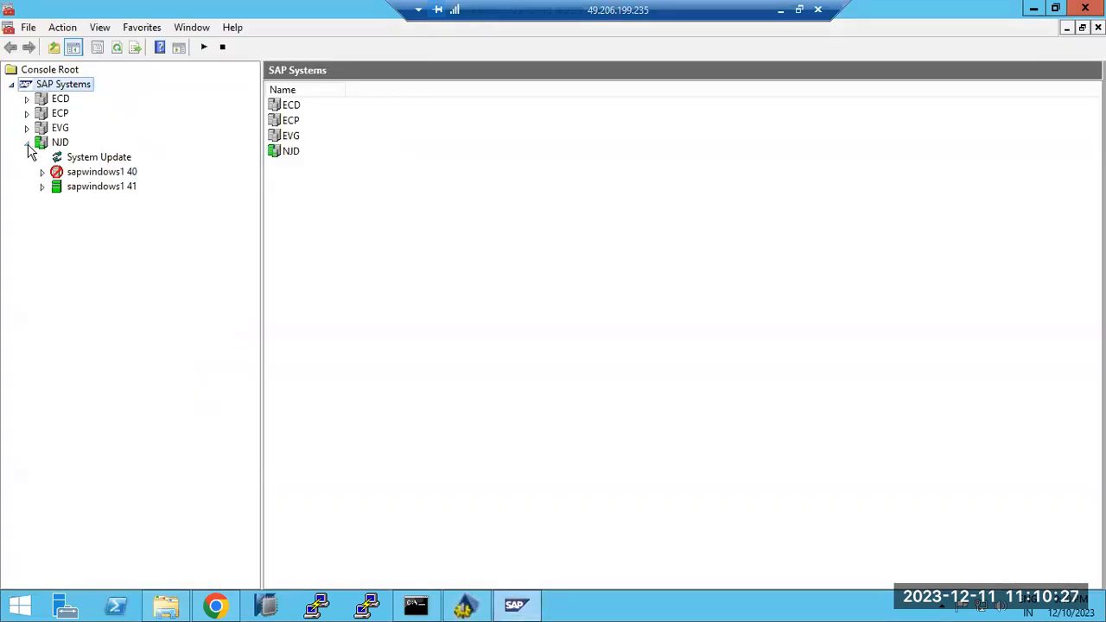
left_click(42, 185)
left_click(43, 172)
left_click(104, 186)
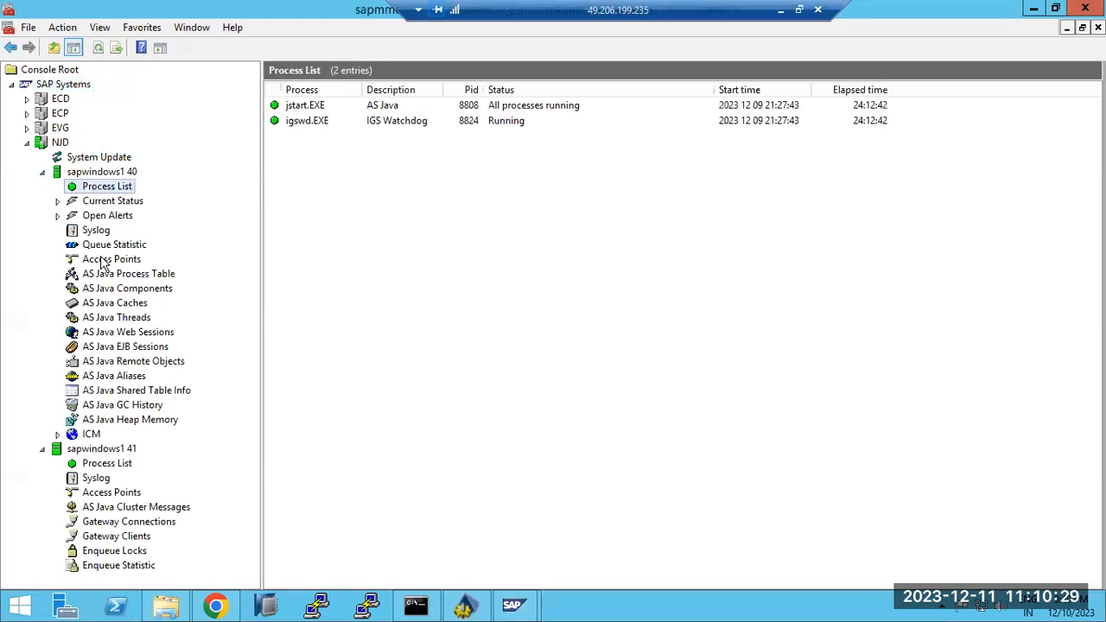
left_click(110, 273)
Authenticate with the OS user's password, select the server0 process, then show the desktop
left_click(521, 317)
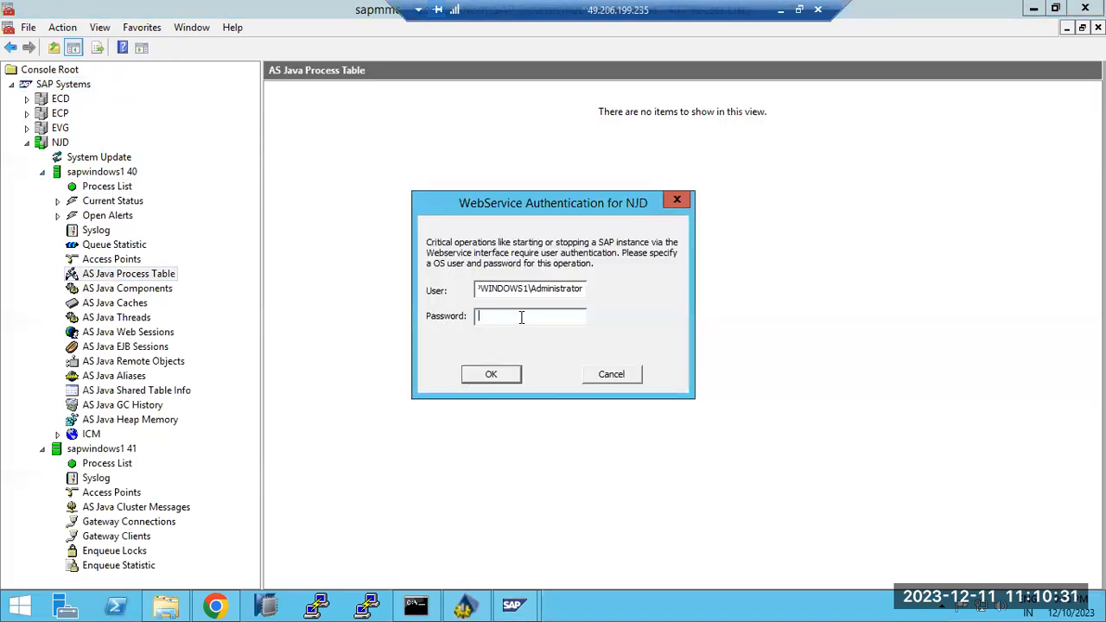
type("************")
key("Return")
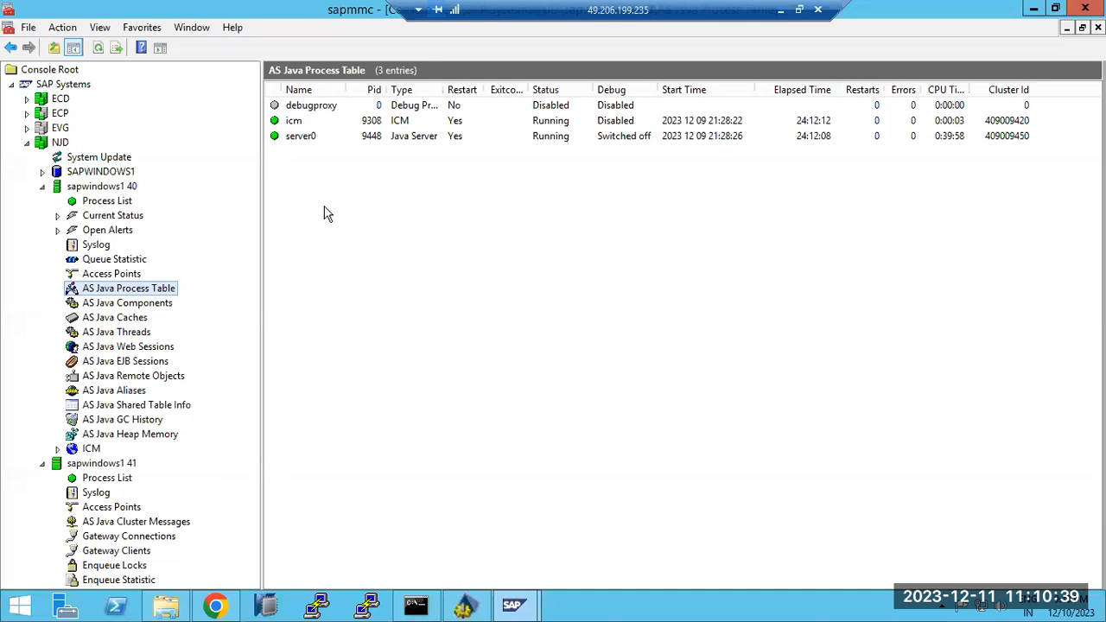
left_click(367, 137)
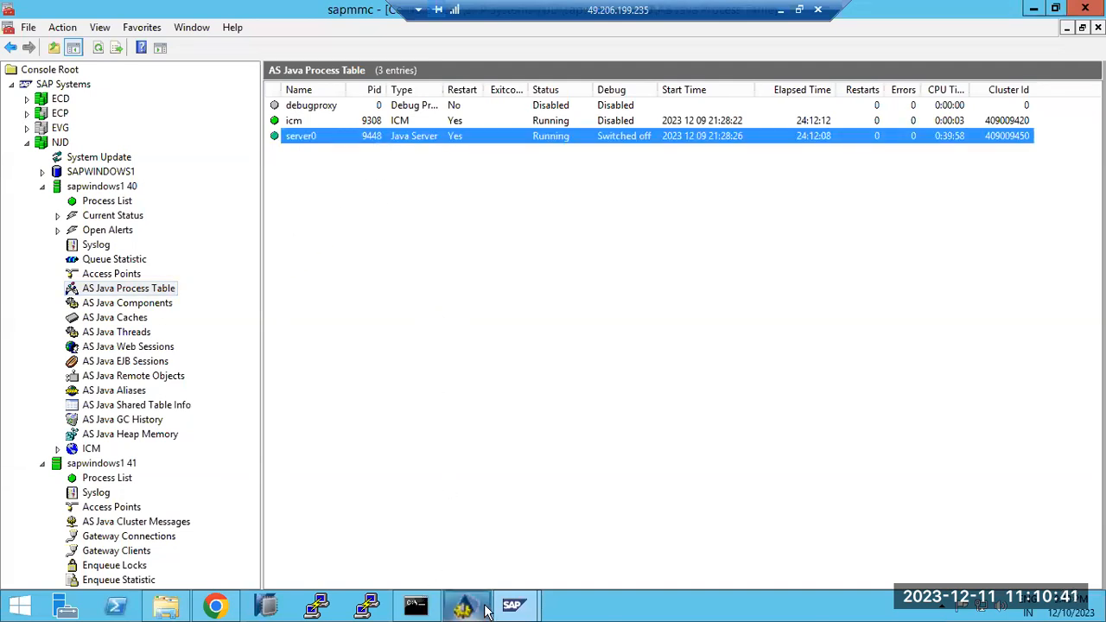
right_click(580, 607)
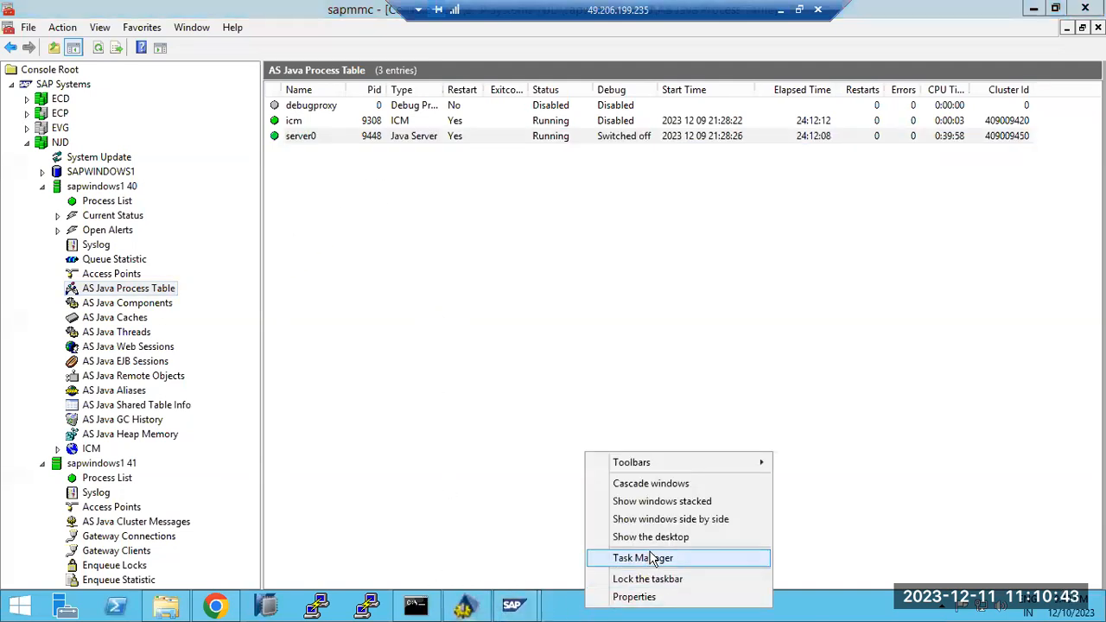
left_click(622, 536)
Restore Config Tool and view properties of aii.af.search.svc, dbprof.cfghandler.svc, rtmf.server and kmc.readonly
left_click(474, 609)
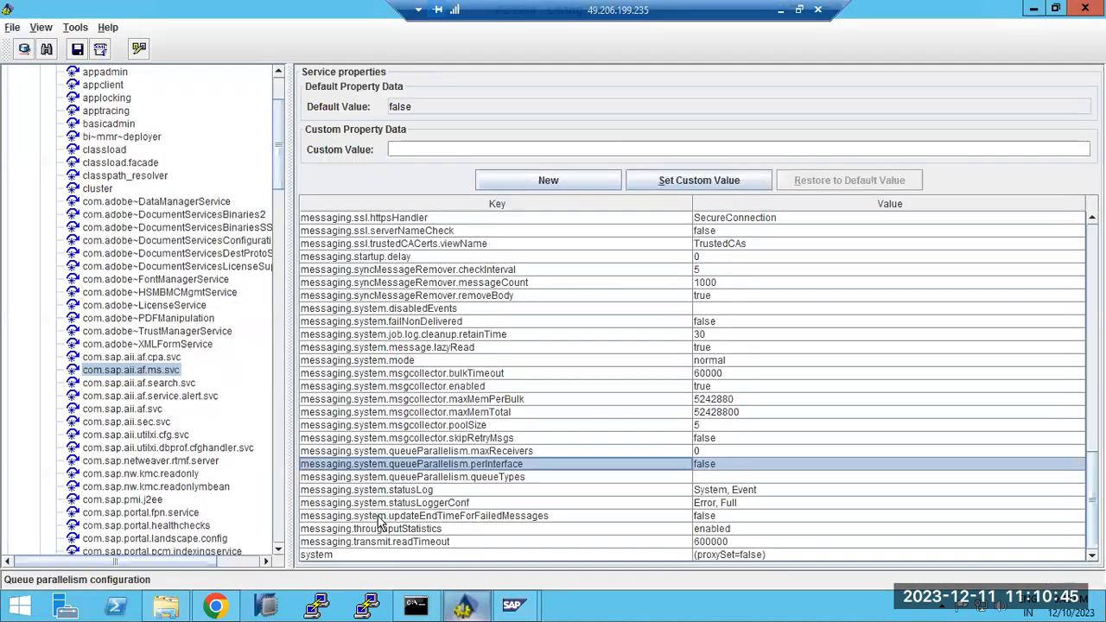
left_click(125, 385)
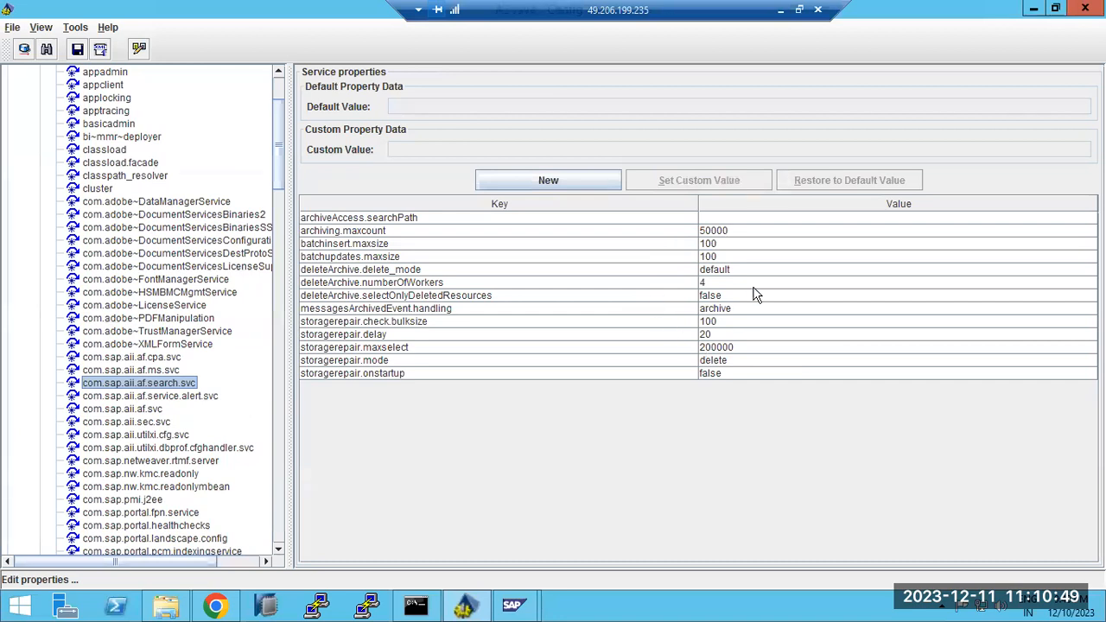
left_click(137, 447)
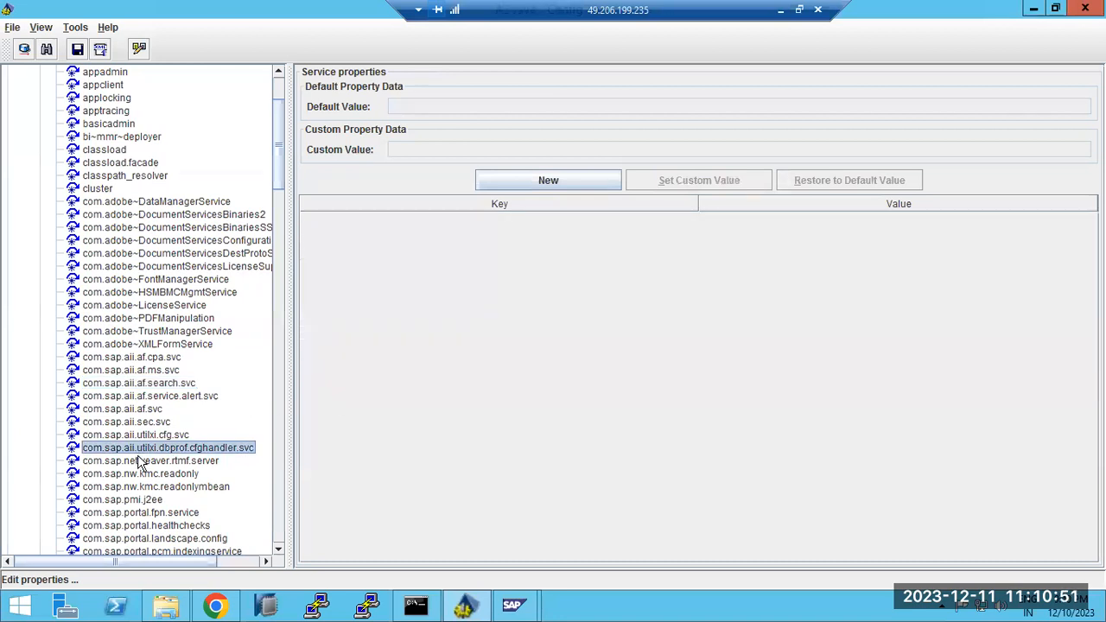
left_click(138, 462)
left_click(140, 473)
Display the com.sap.security.core.ume.service properties, with login.ticket_lifetime set to 8
scroll(140, 441, "down", 2)
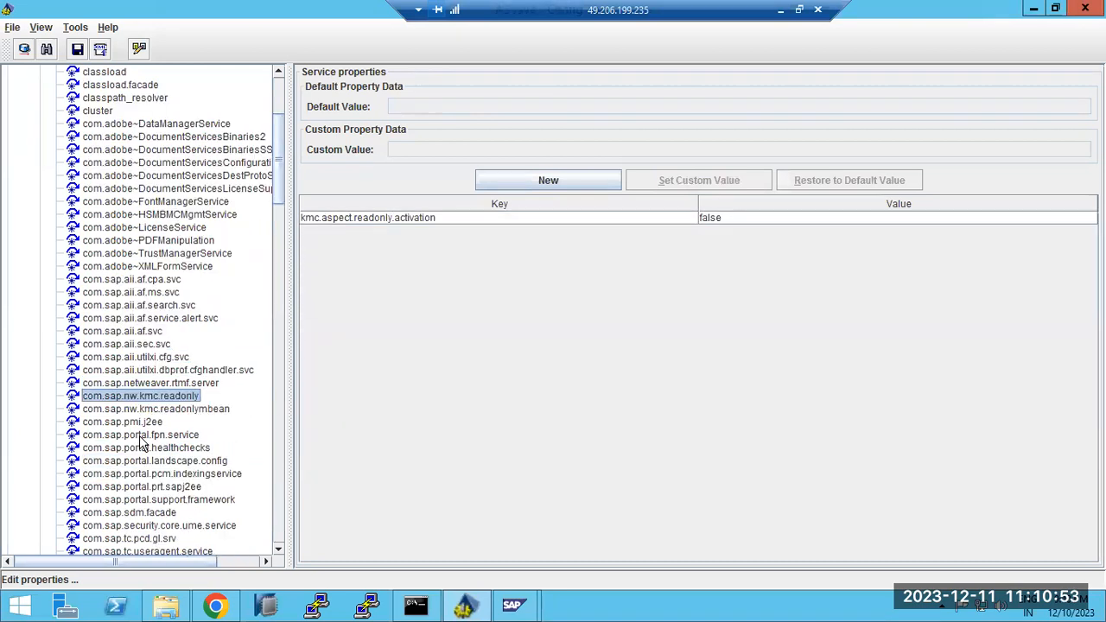
scroll(141, 440, "down", 4)
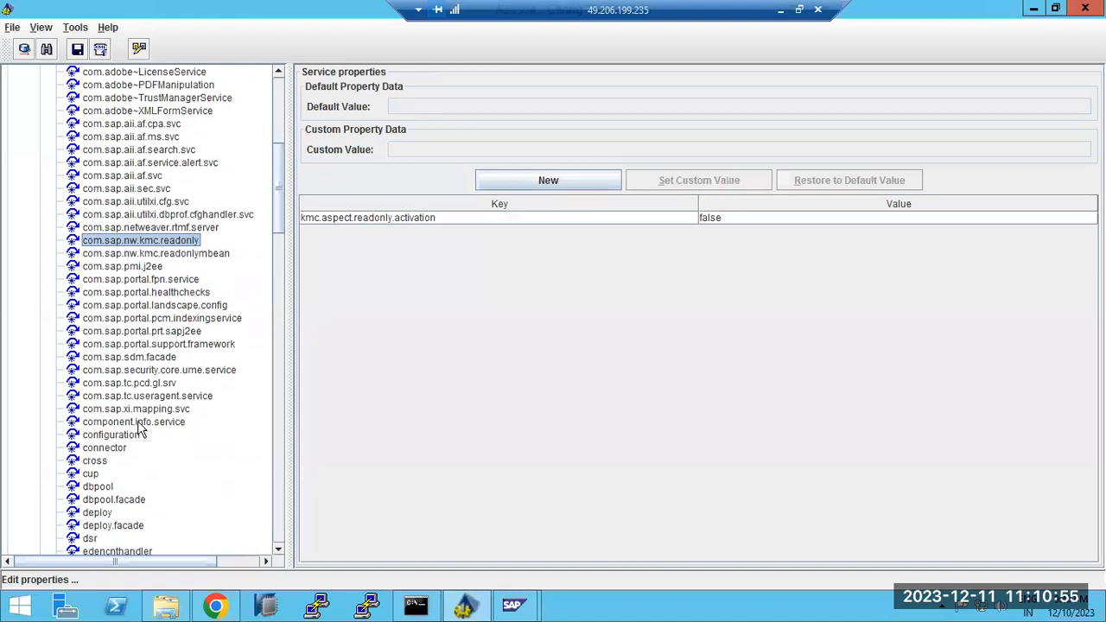
left_click(119, 371)
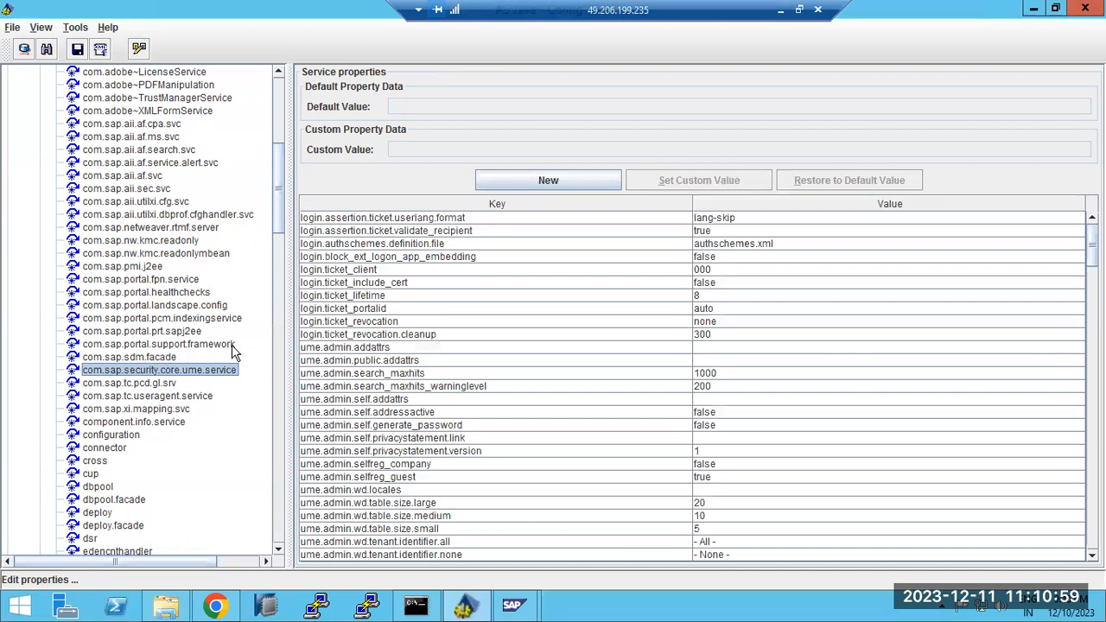
scroll(166, 207, "up", 8)
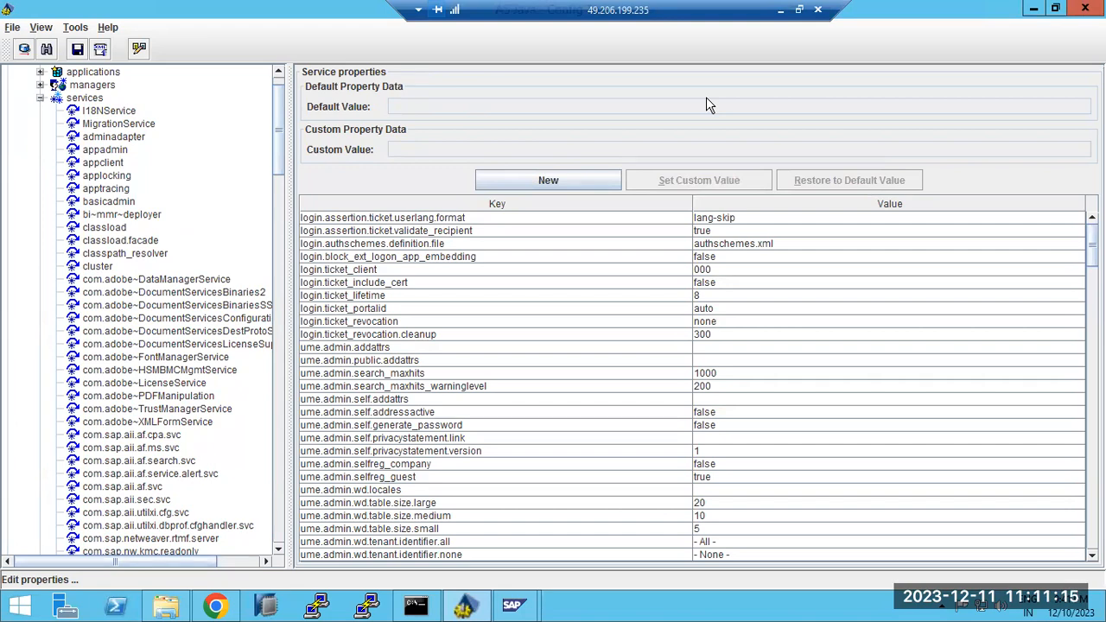
Add 'sap*' and 'pass' lines under LINUX : configtool.sh in the local Paint notes, then return to RDP
left_click(780, 9)
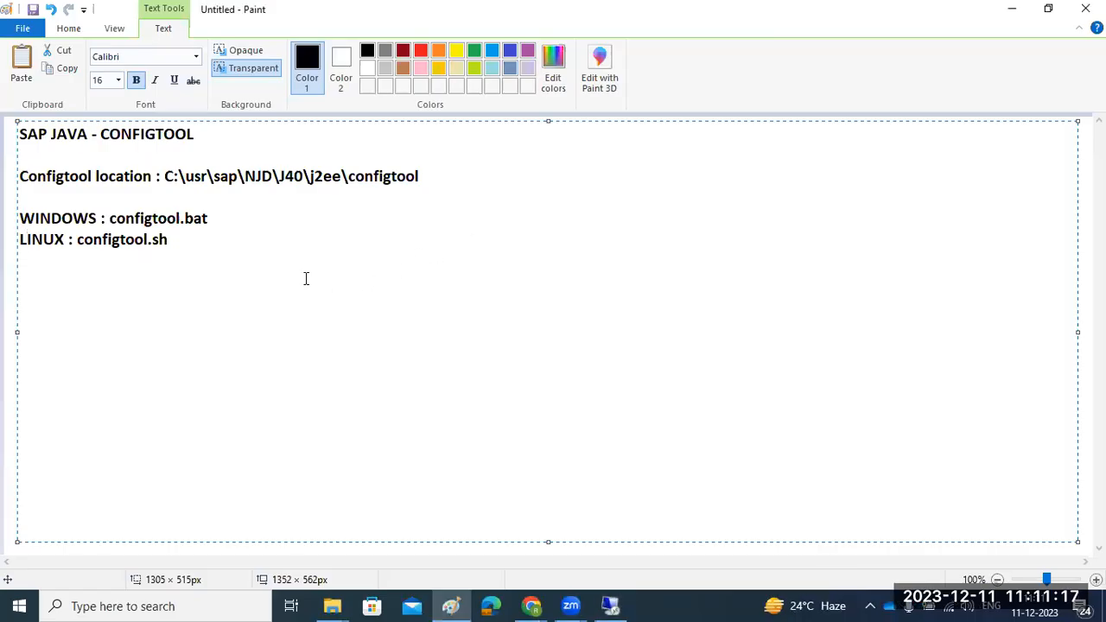
left_click(279, 251)
key("Return")
type("sap* ")
type("pass")
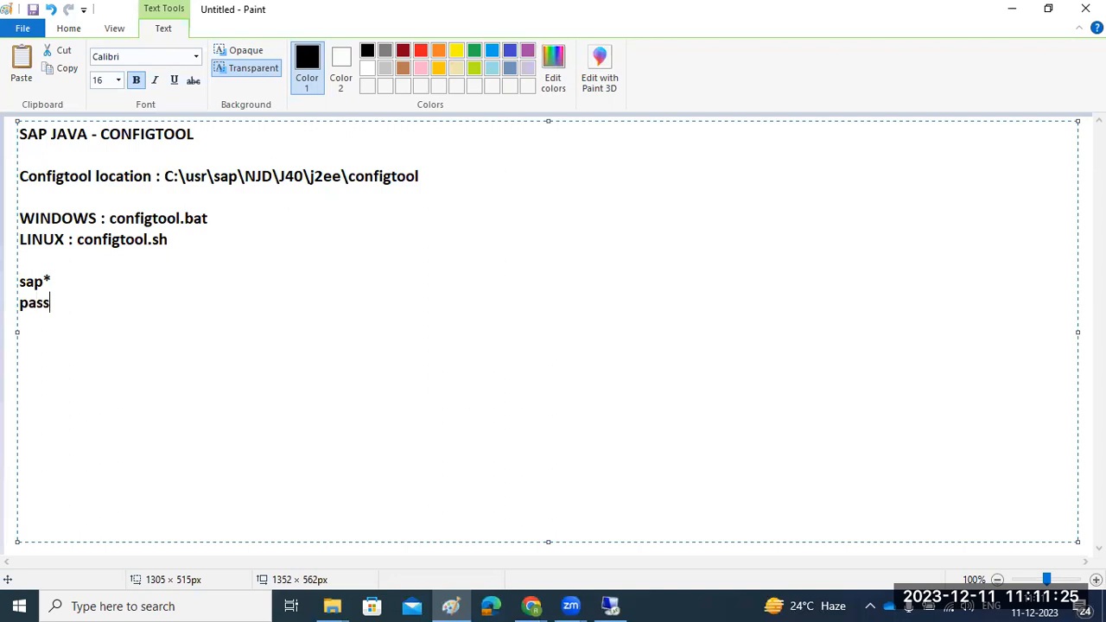
left_click(608, 594)
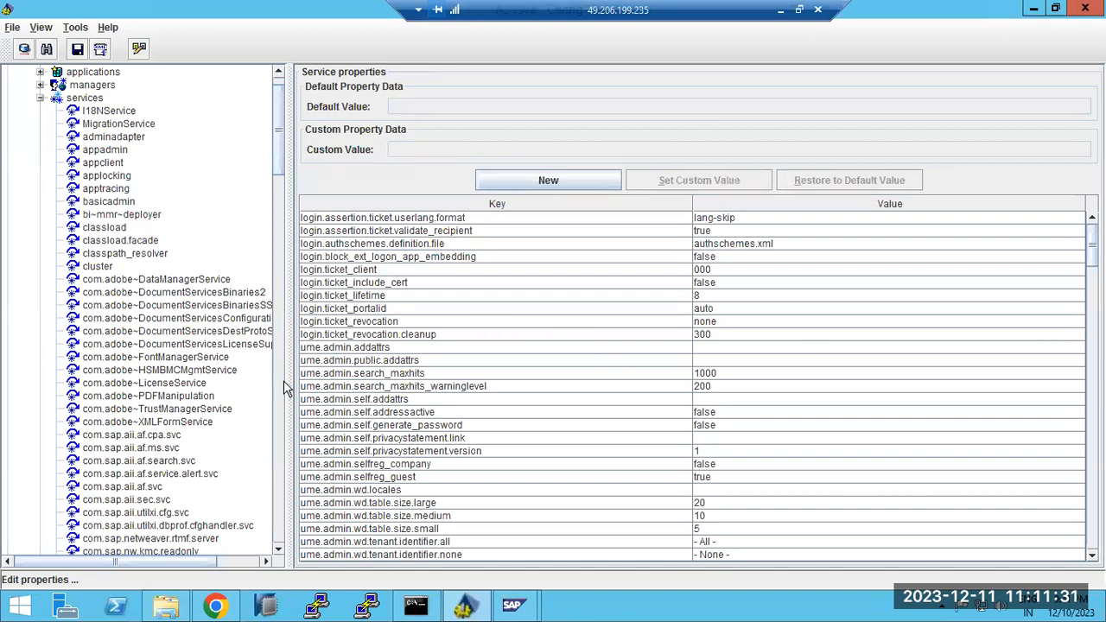
Reselect the services folder and reopen com.sap.security.core.ume.service's properties
scroll(203, 415, "down", 1)
scroll(190, 406, "up", 2)
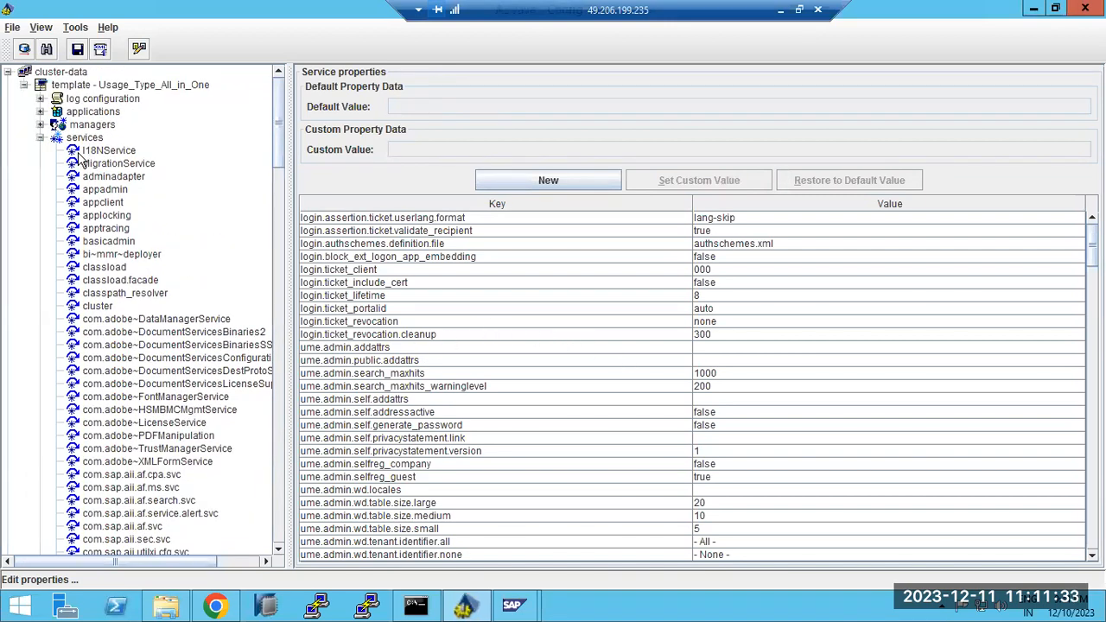
left_click(79, 138)
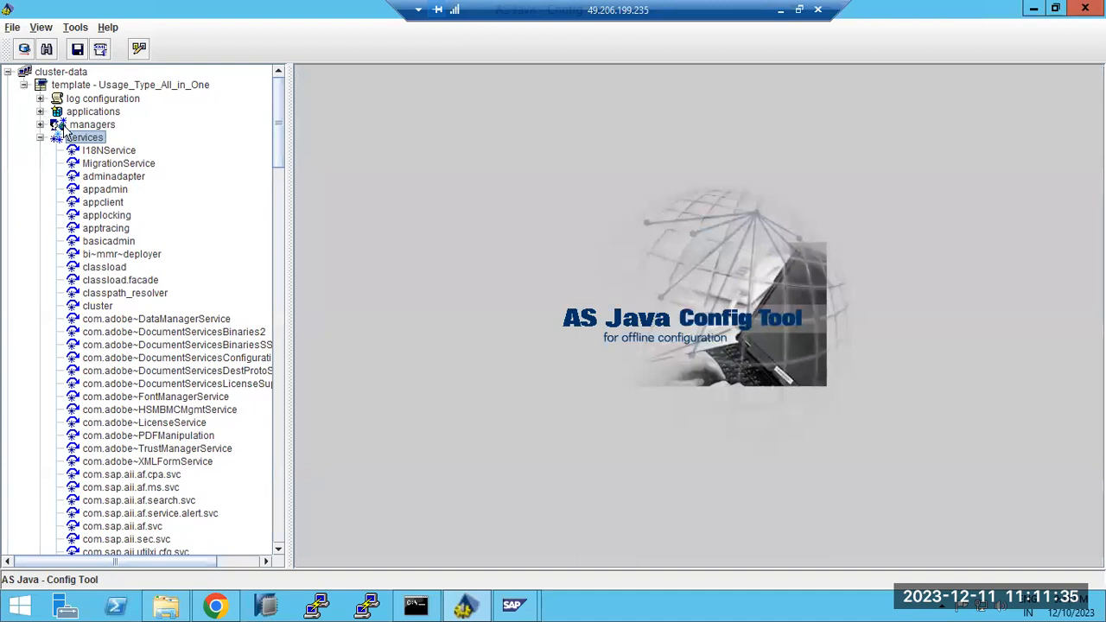
scroll(158, 475, "down", 4)
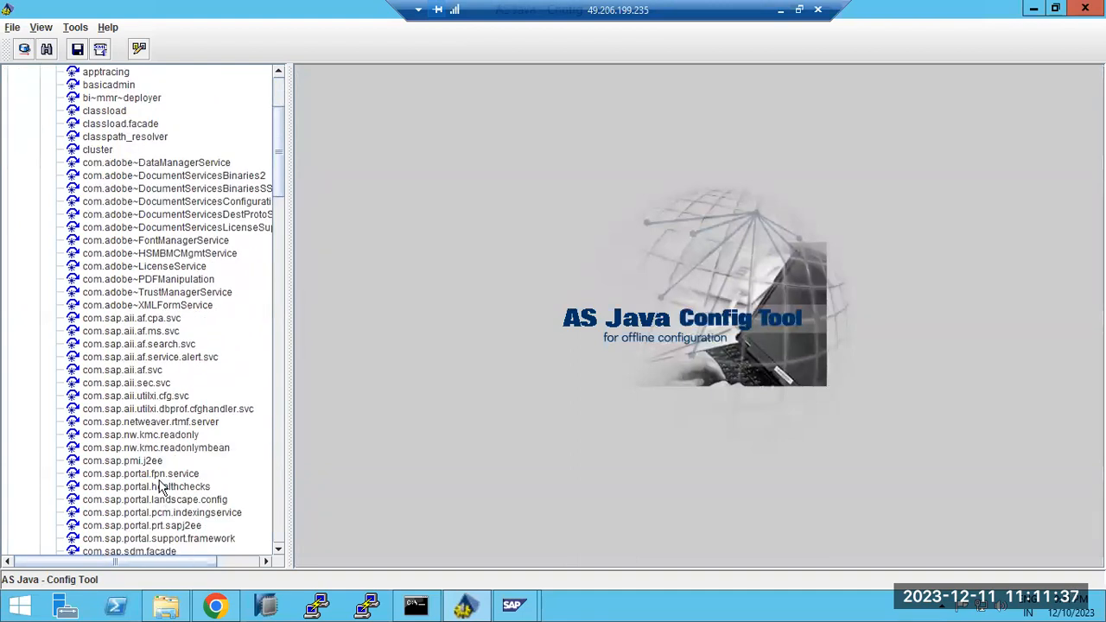
scroll(158, 486, "down", 5)
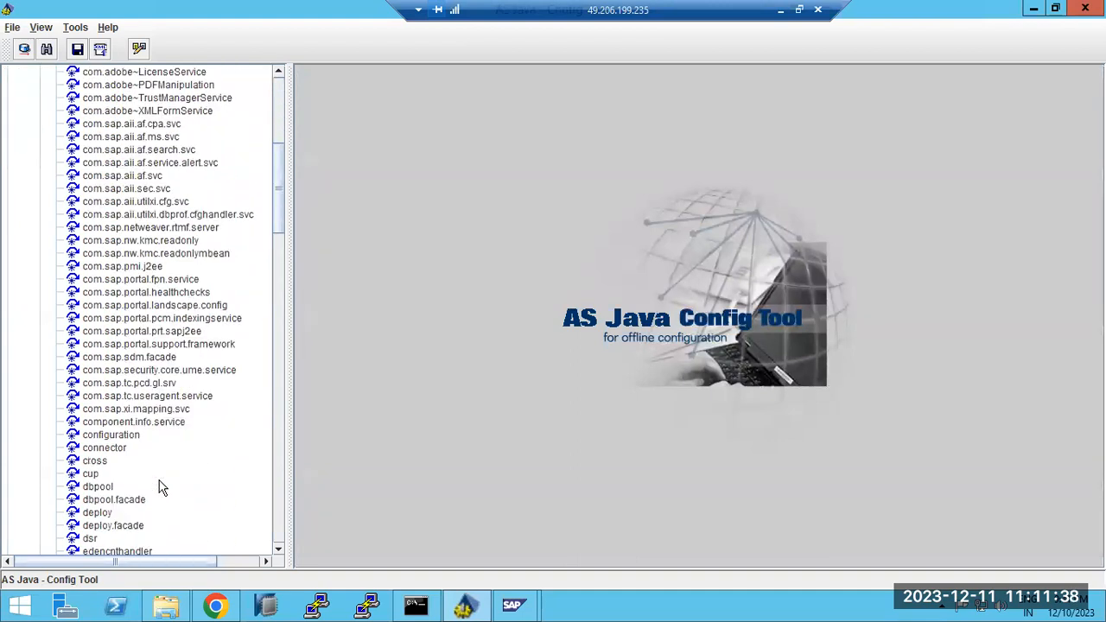
left_click(152, 372)
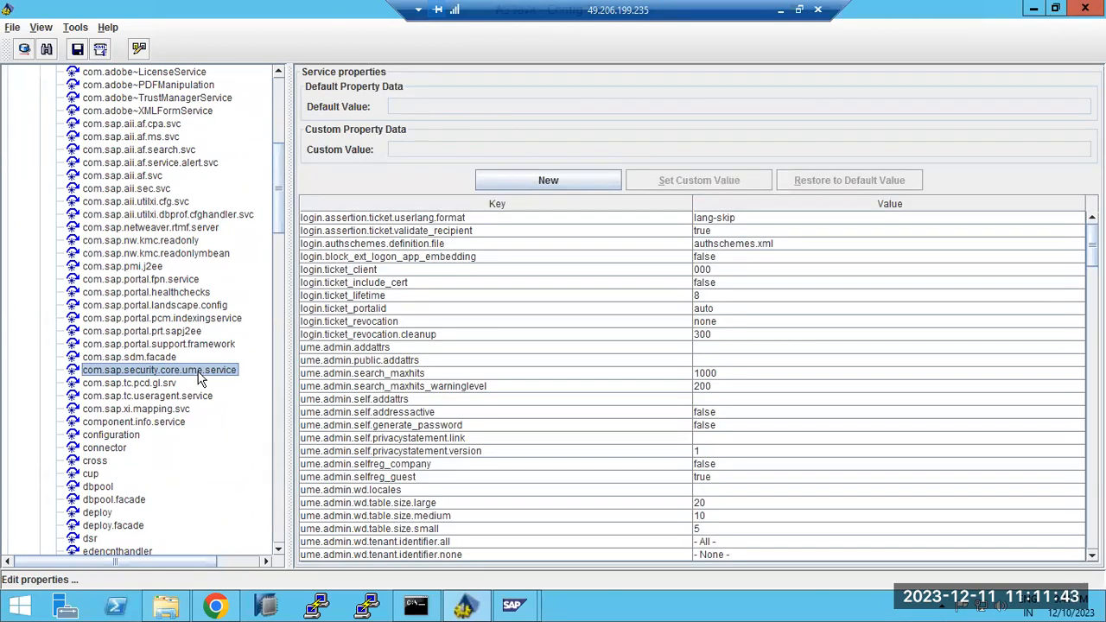
Inspect ume.ldap.access.password's masked default, then scroll to ume.superadmin and ume.virtual_groups
scroll(691, 384, "down", 8)
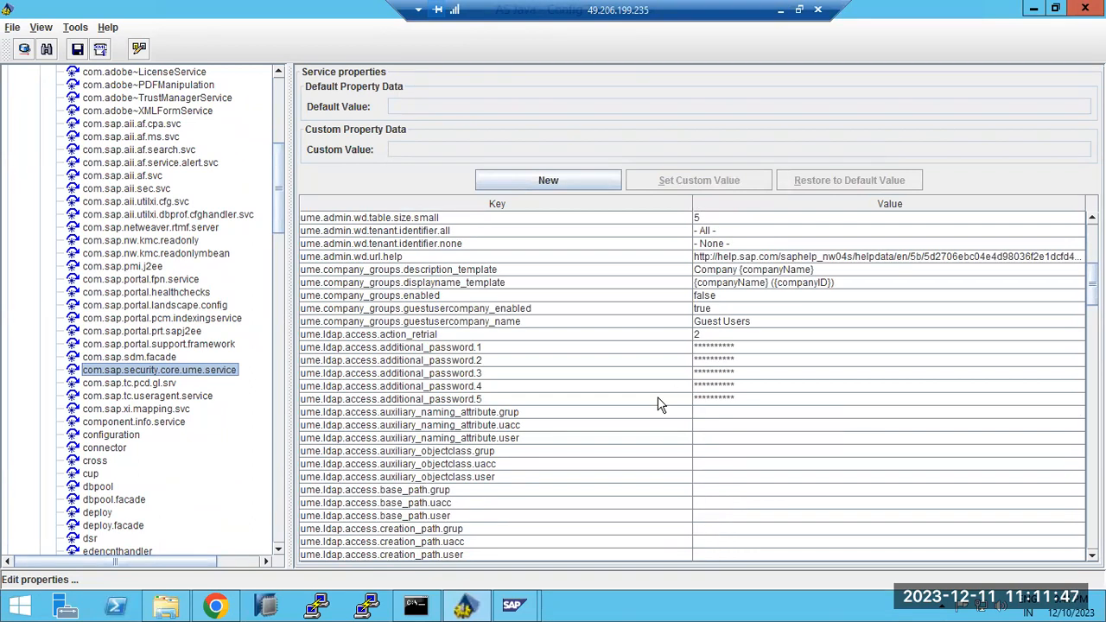
scroll(563, 476, "down", 3)
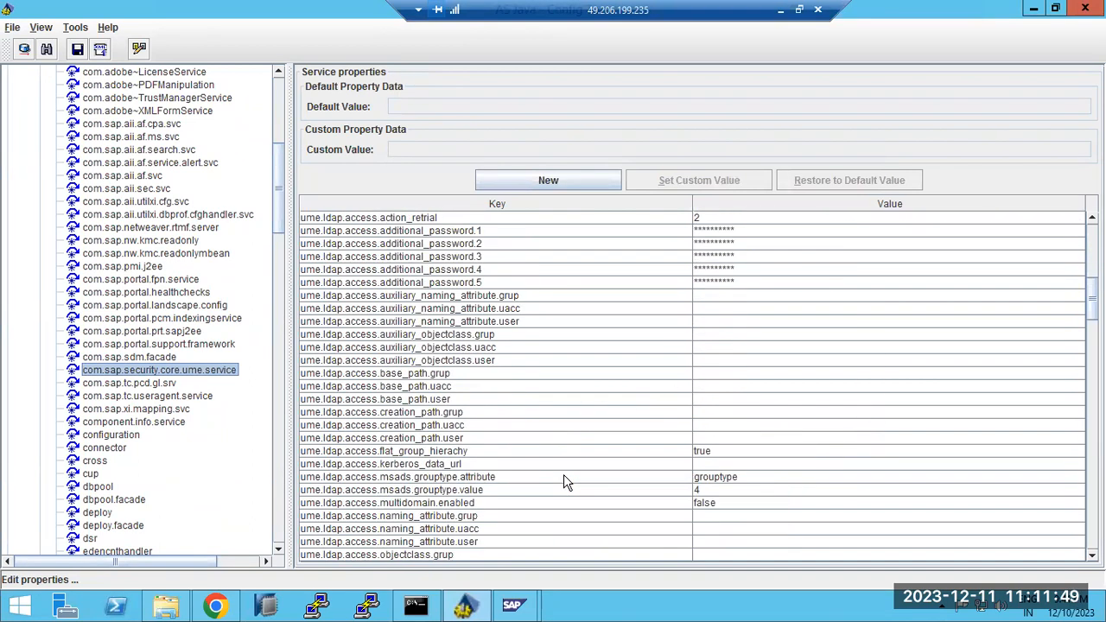
scroll(563, 483, "down", 2)
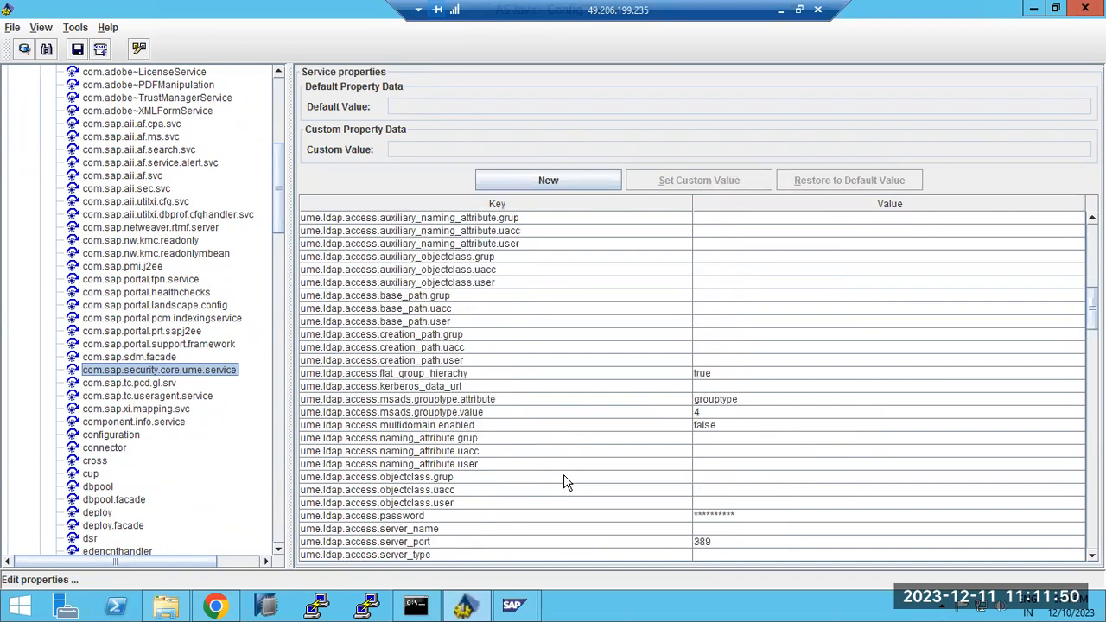
left_click(342, 515)
scroll(342, 516, "down", 5)
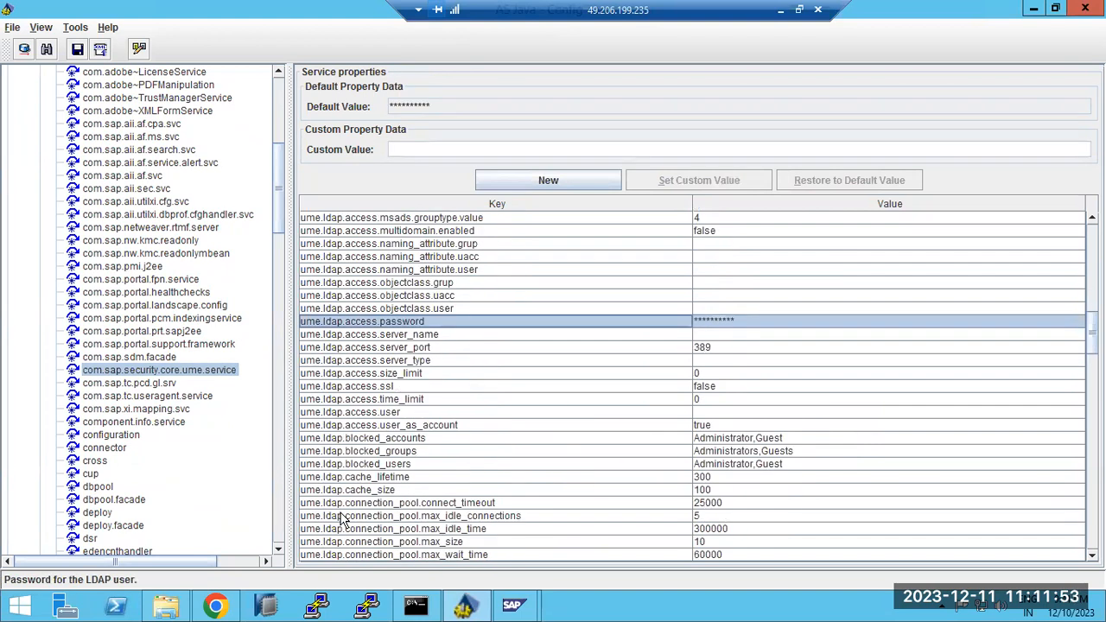
scroll(341, 517, "down", 3)
scroll(557, 515, "down", 2)
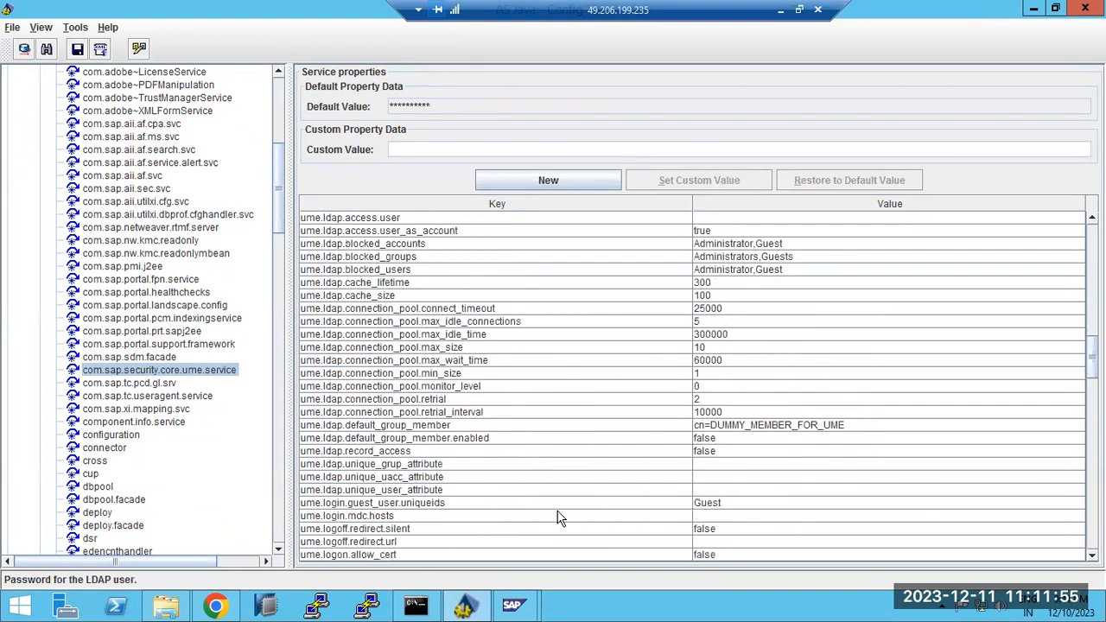
scroll(557, 516, "down", 15)
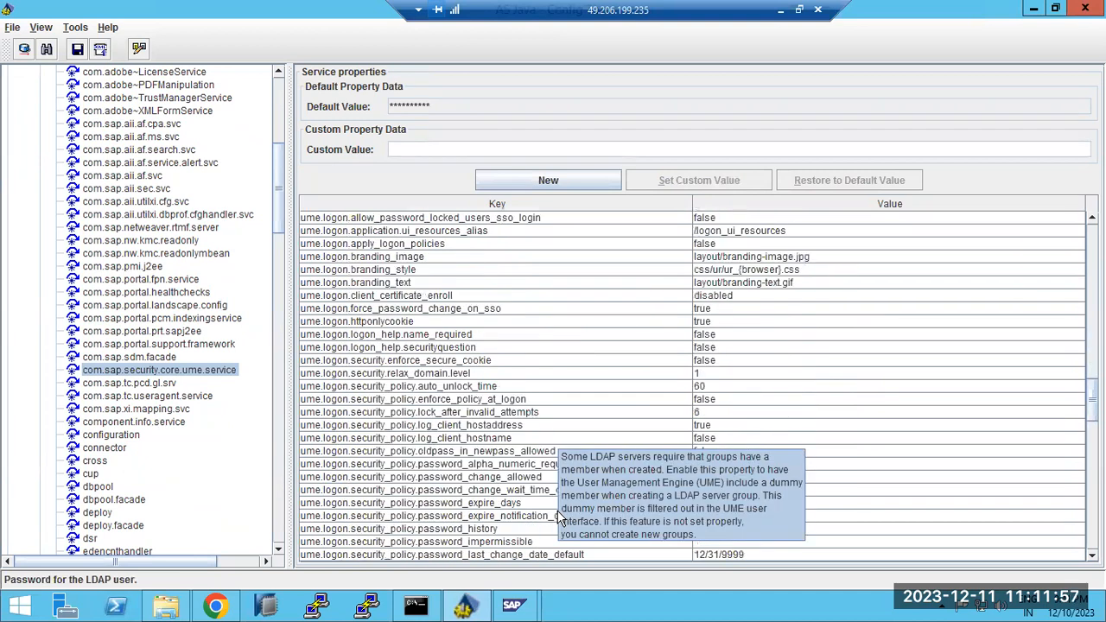
scroll(913, 518, "down", 20)
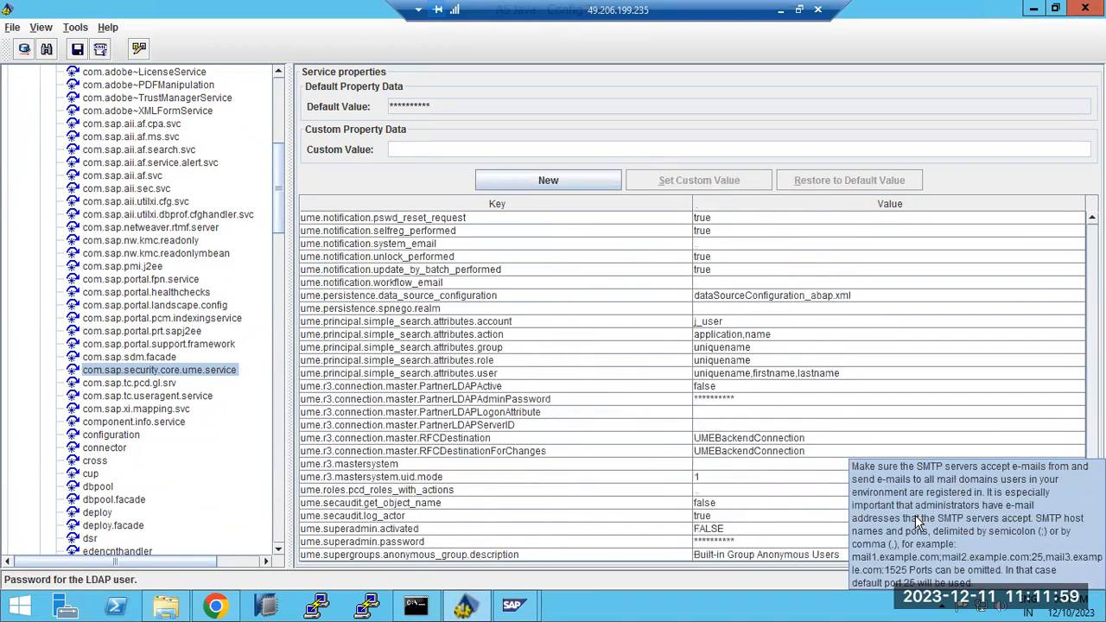
scroll(911, 517, "down", 2)
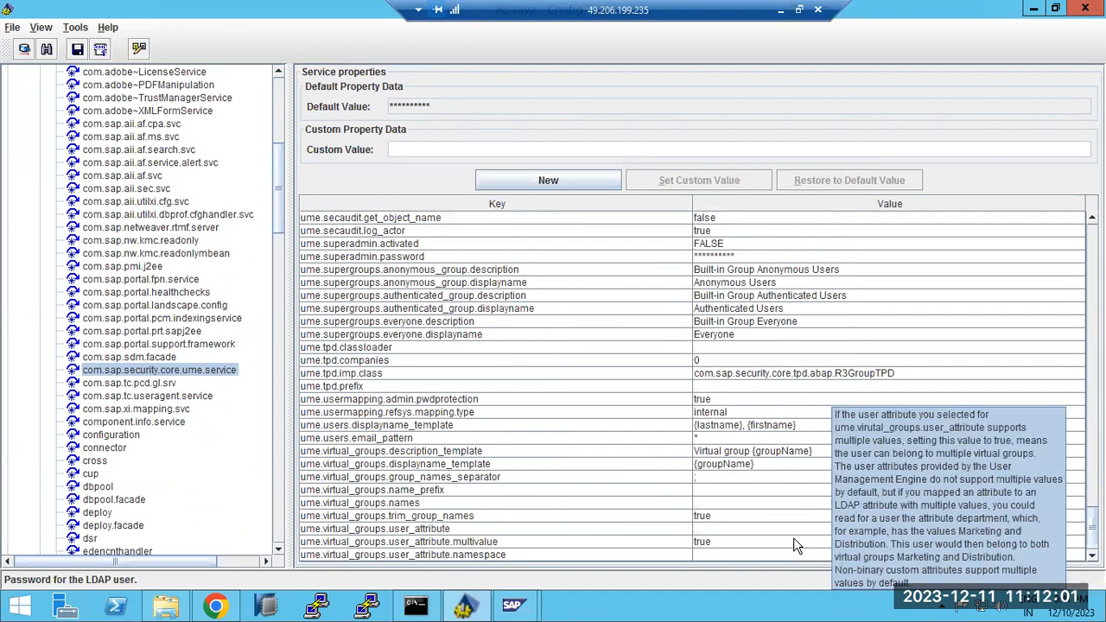
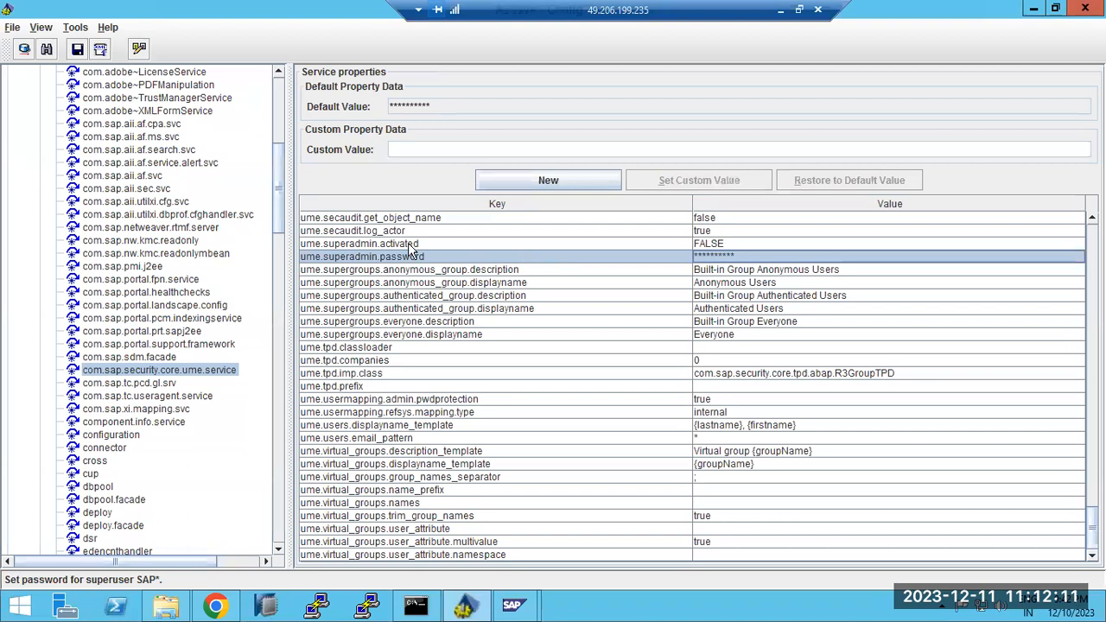
Check ume.superadmin.activated's default, then compare it with RFCDestinationForChanges' default value
left_click(411, 246)
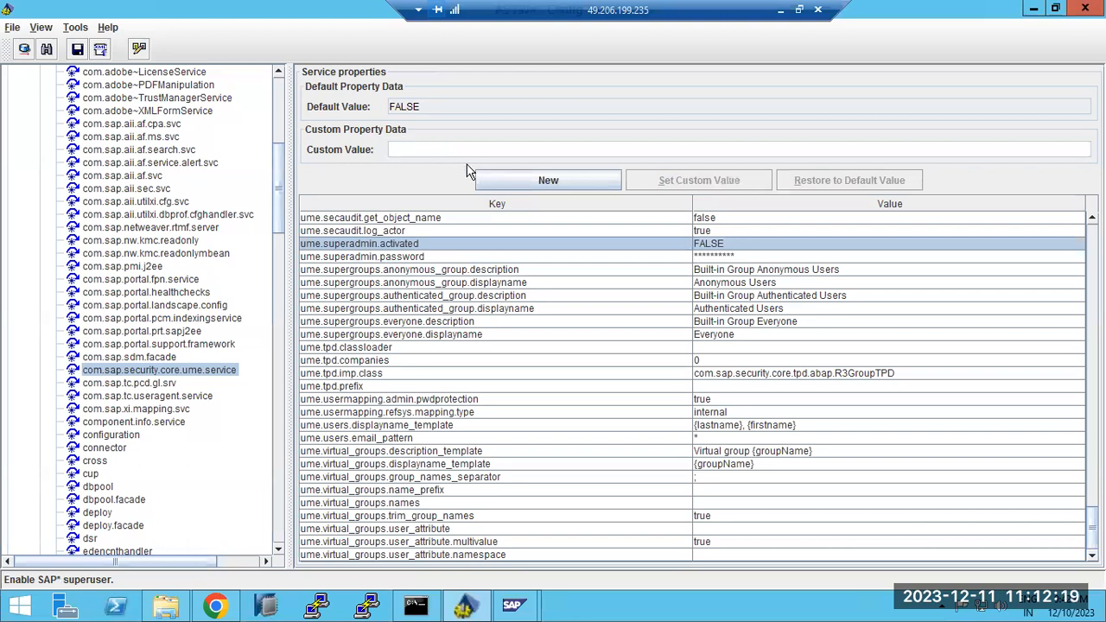
scroll(574, 275, "up", 2)
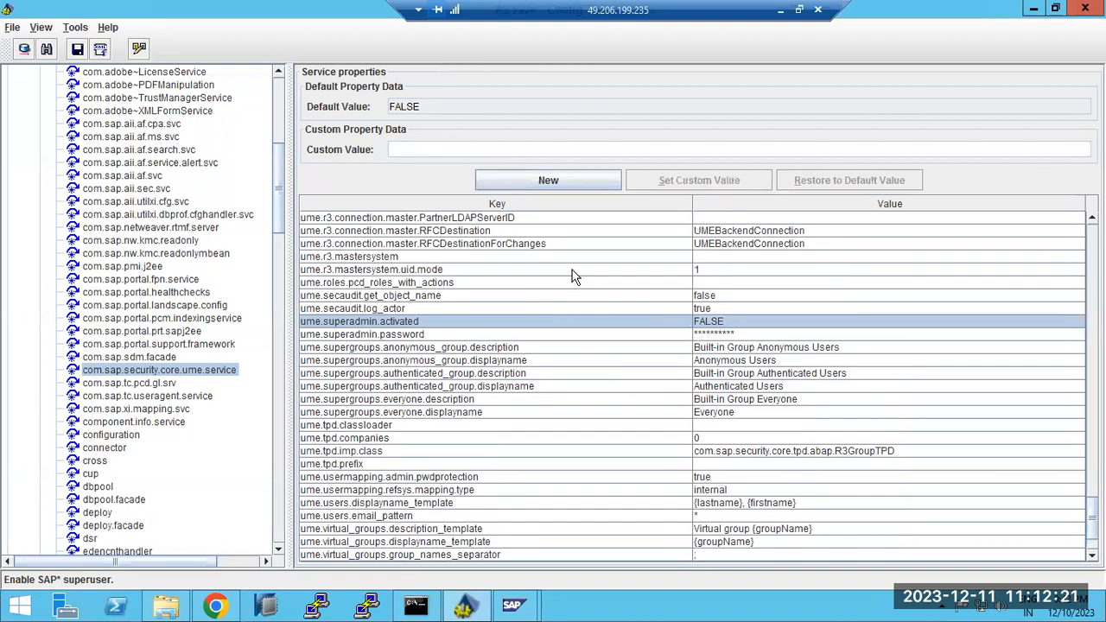
scroll(565, 316, "up", 1)
scroll(565, 321, "up", 2)
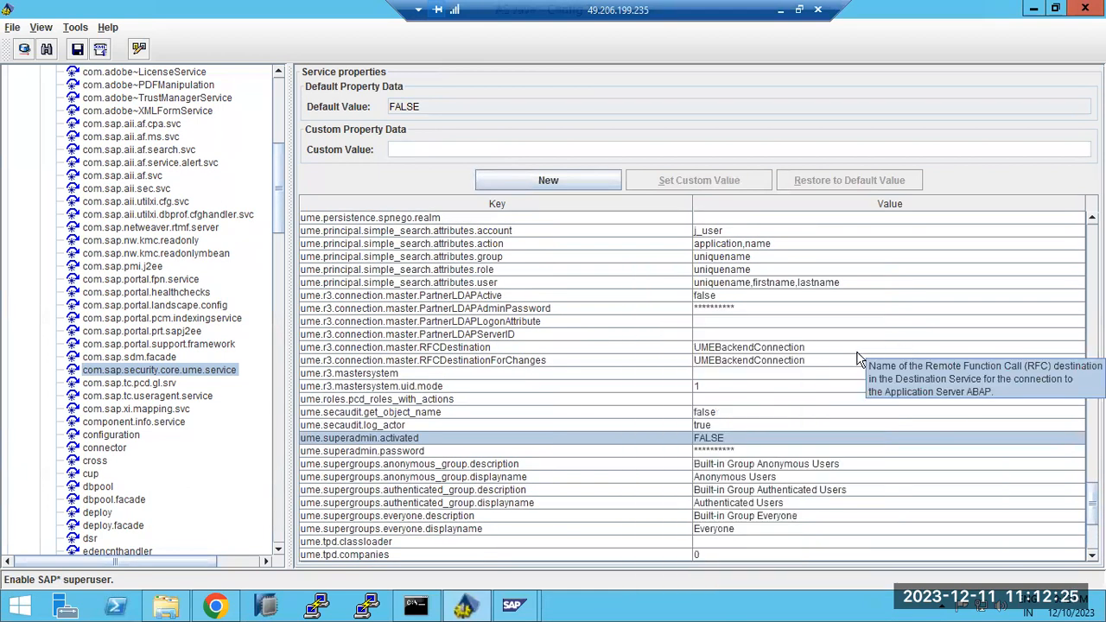
left_click(748, 361)
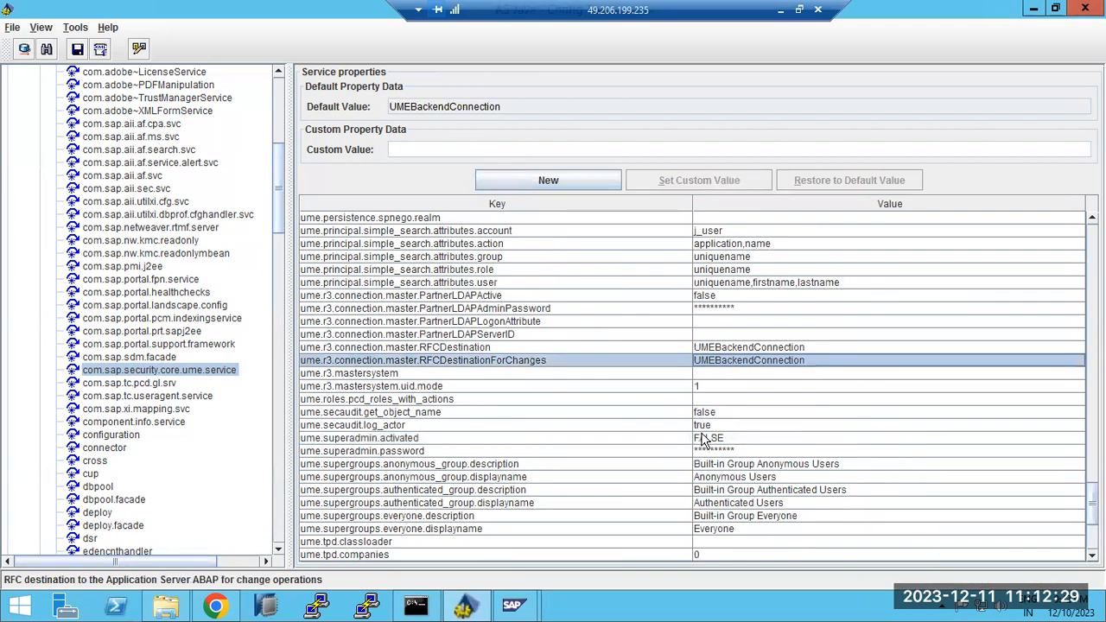
mouse_move(704, 444)
left_click(704, 440)
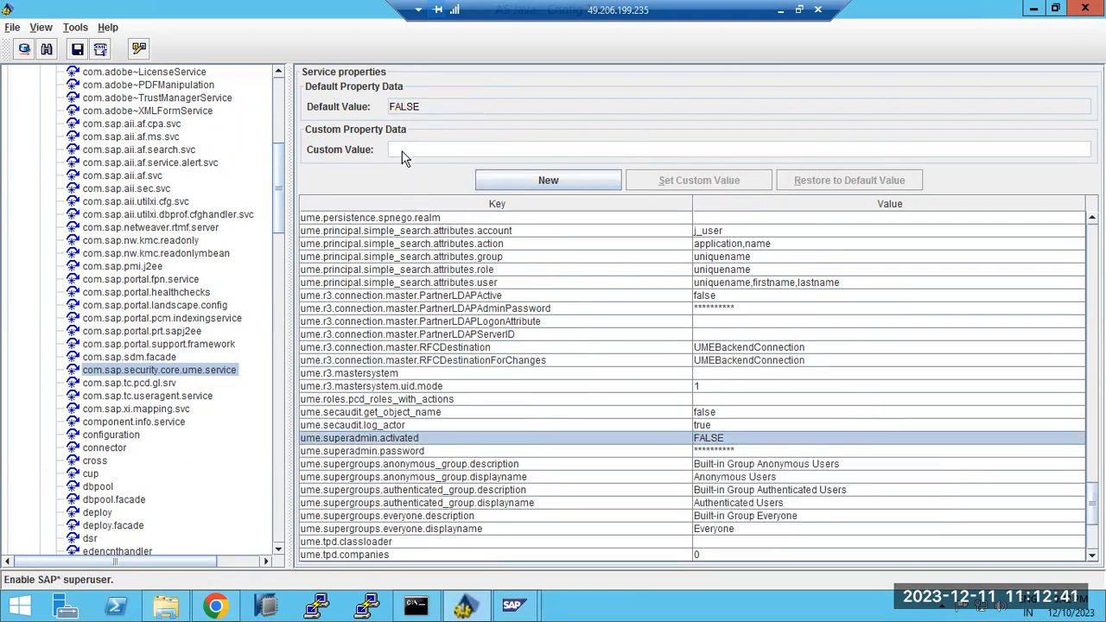
Abandon a new custom parameter and view ume.superadmin.password, RFCDestination and RFCDestinationForChanges values
left_click(537, 176)
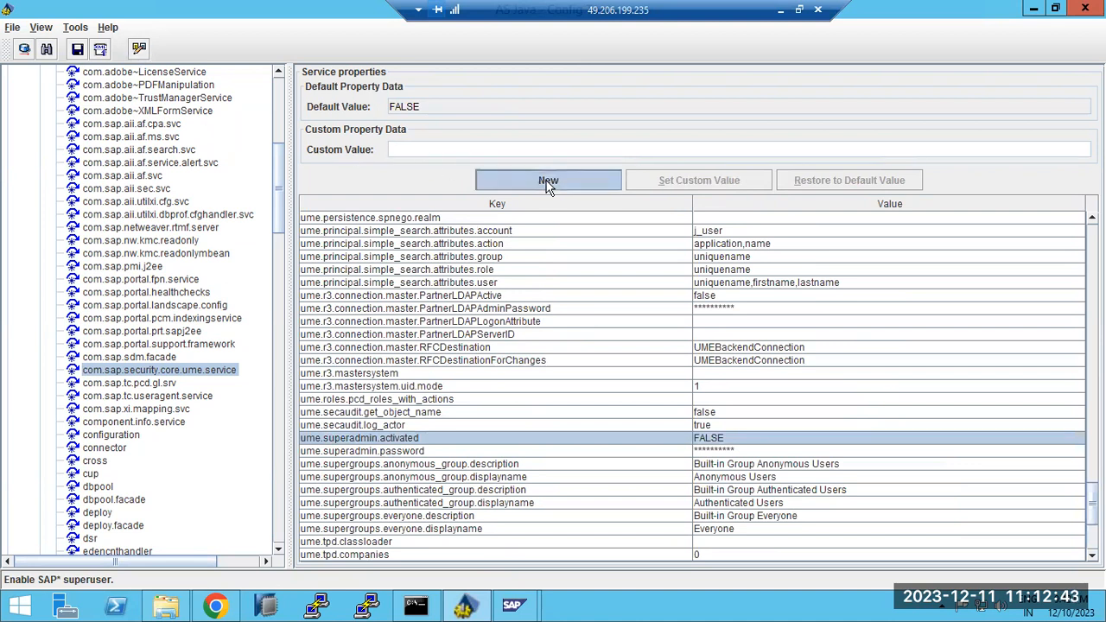
left_click(720, 357)
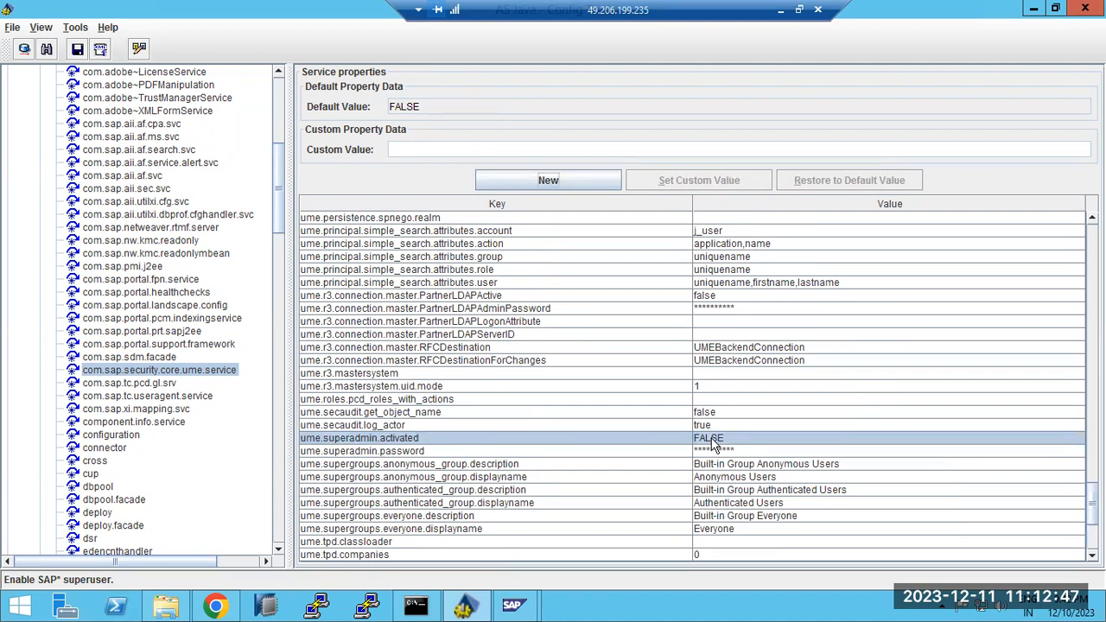
mouse_move(712, 444)
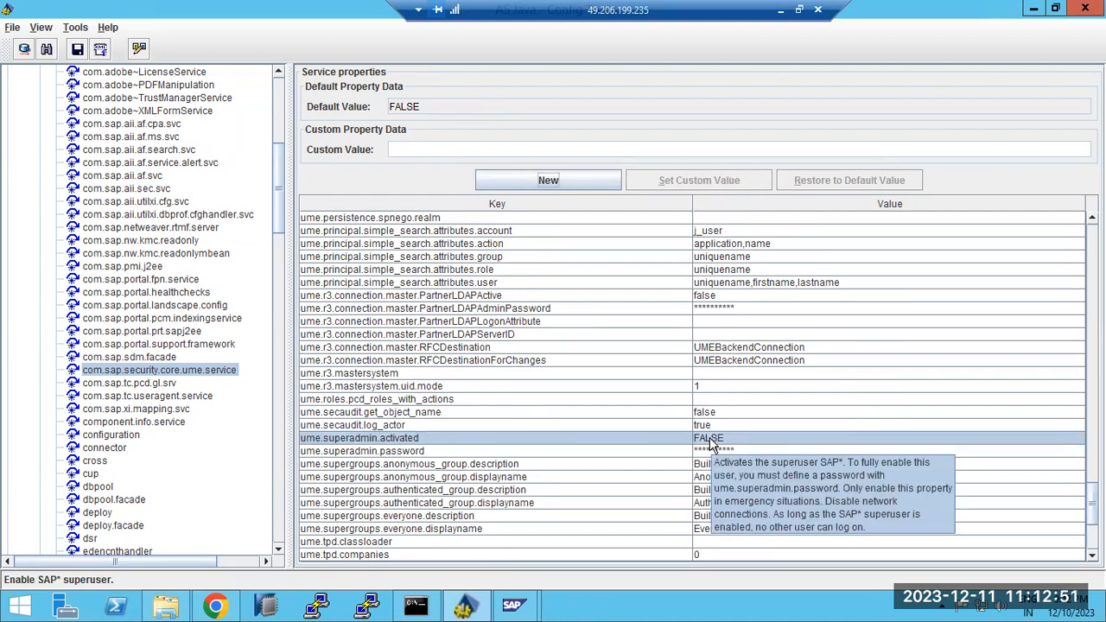
left_click(713, 452)
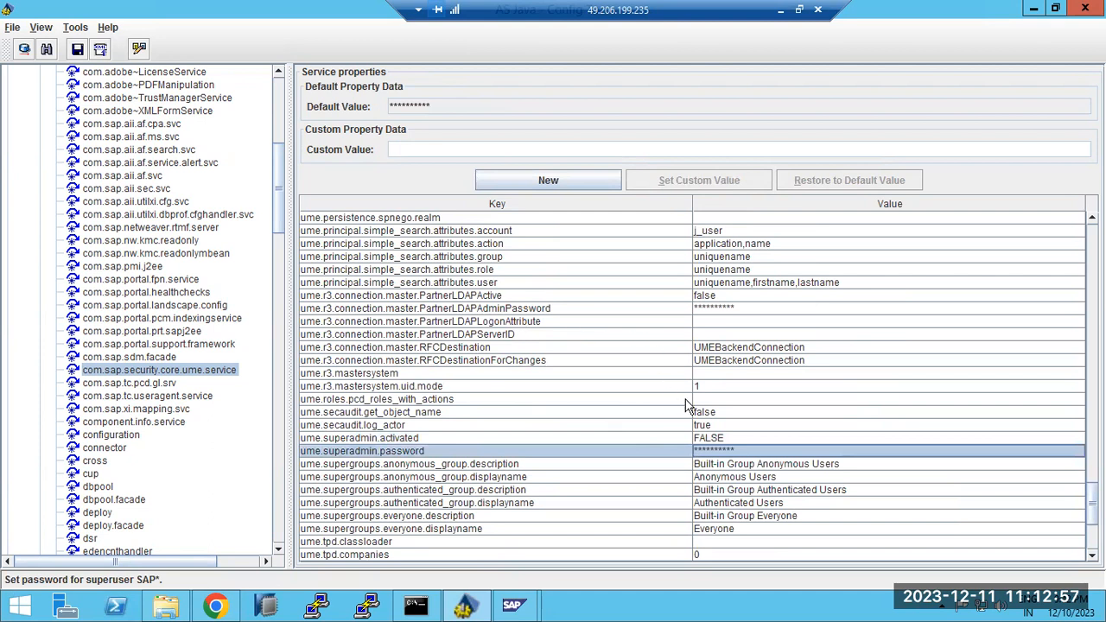
left_click(722, 348)
left_click(726, 363)
left_click(726, 349)
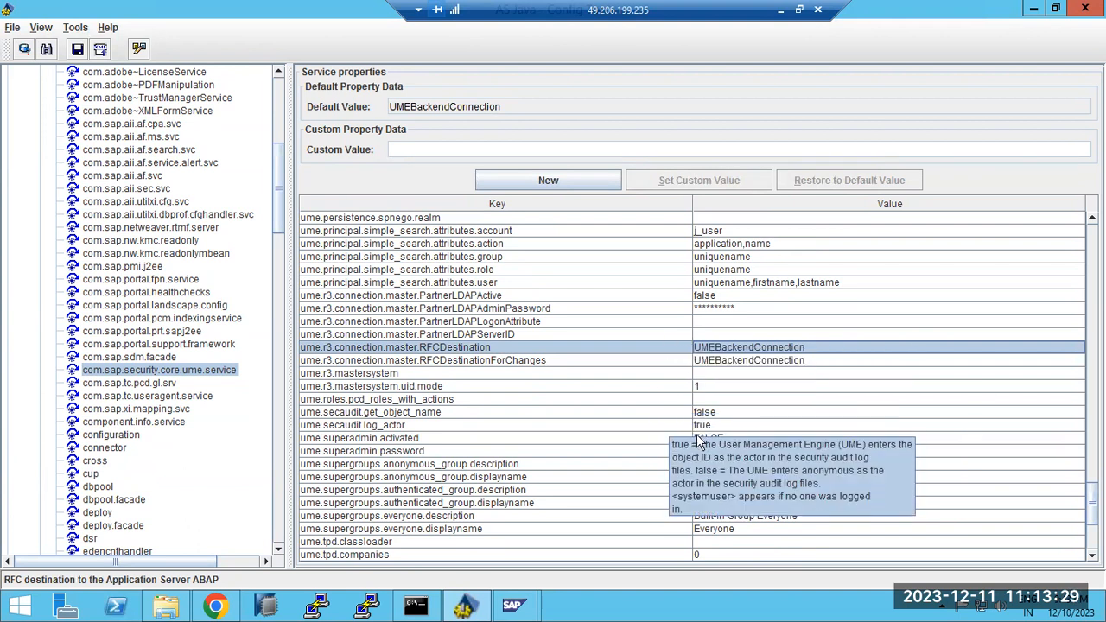
Recheck the ume.superadmin.activated value and scroll through the UME property list
mouse_move(710, 440)
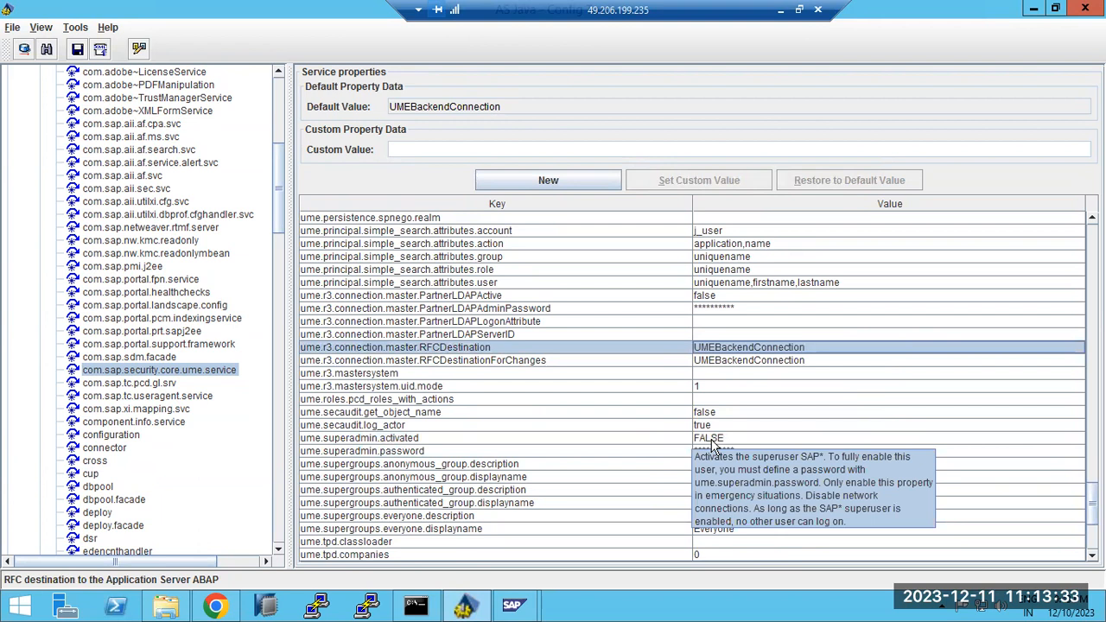
left_click(710, 441)
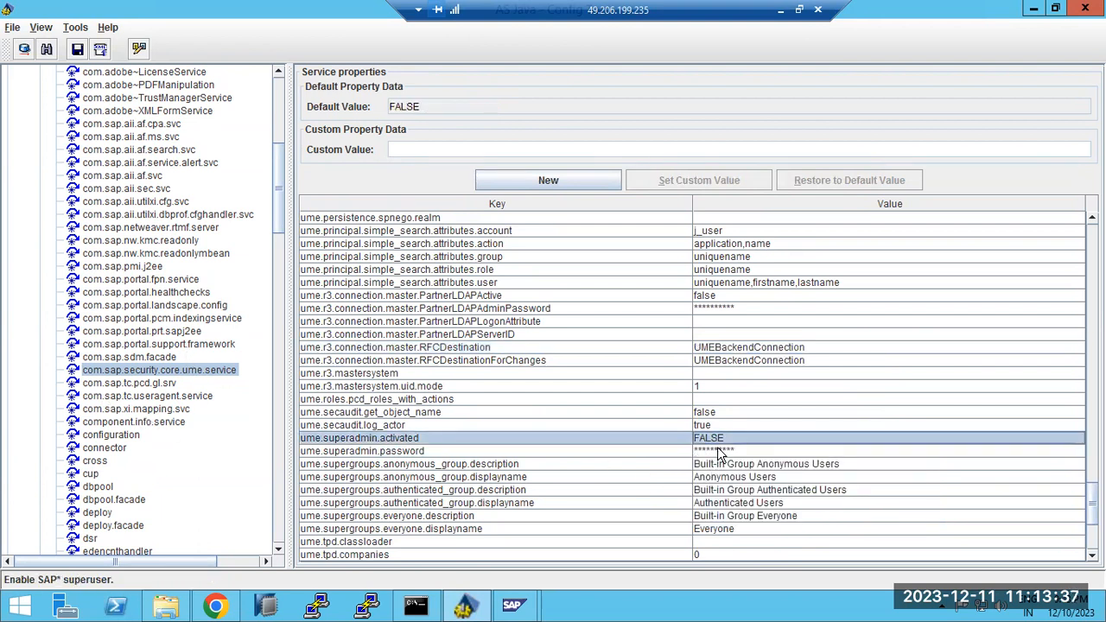
mouse_move(716, 456)
scroll(163, 406, "down", 1)
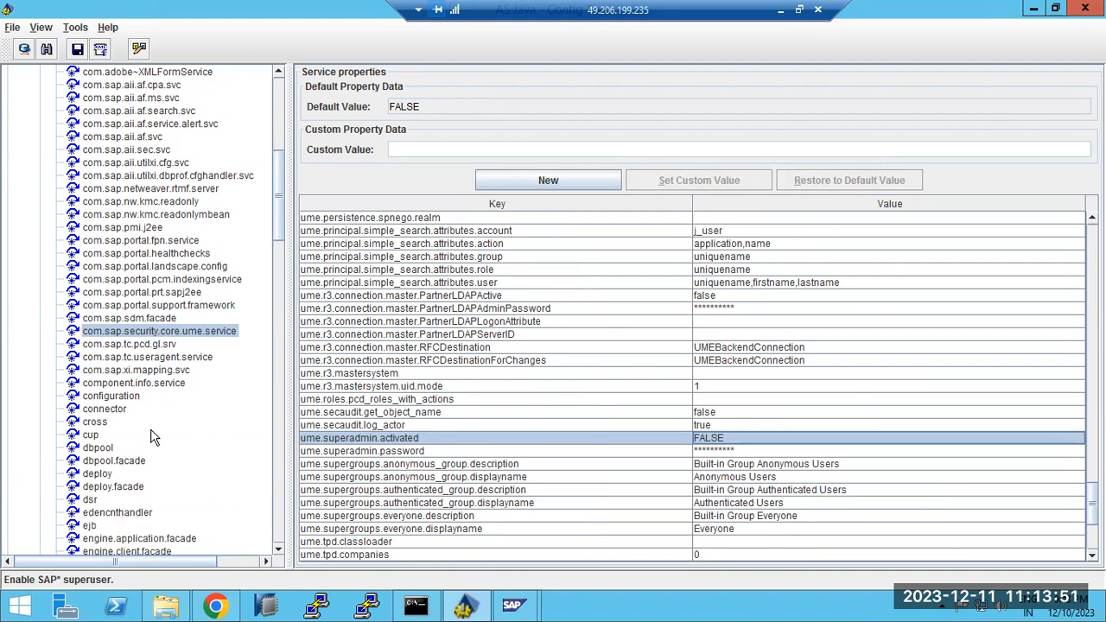
scroll(151, 436, "down", 13)
scroll(151, 436, "down", 15)
scroll(151, 437, "down", 14)
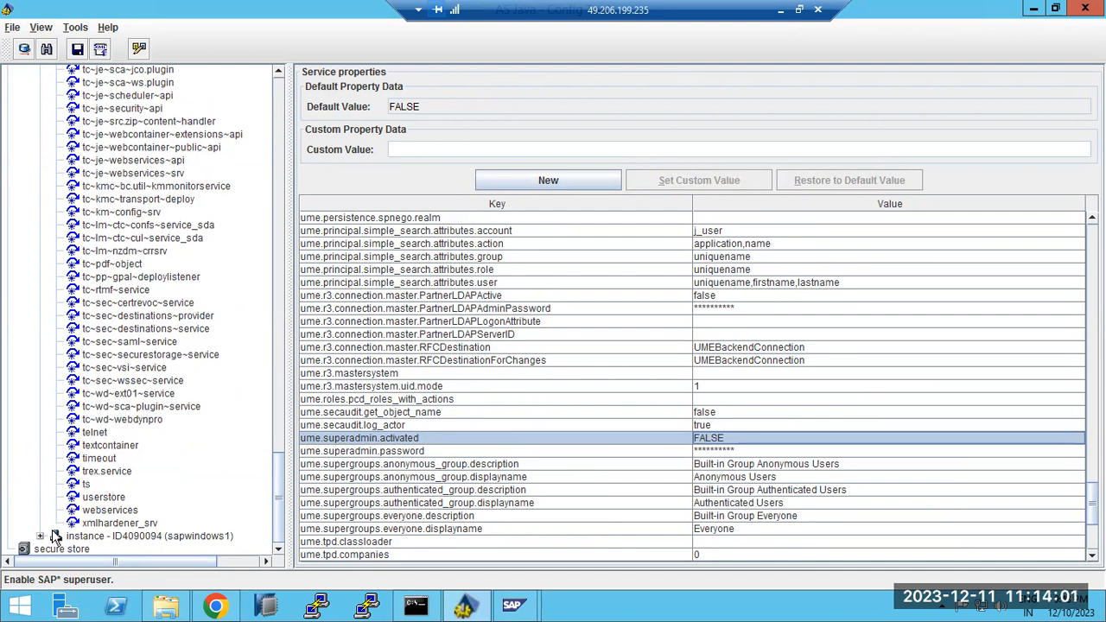
scroll(167, 376, "up", 8)
scroll(167, 376, "up", 20)
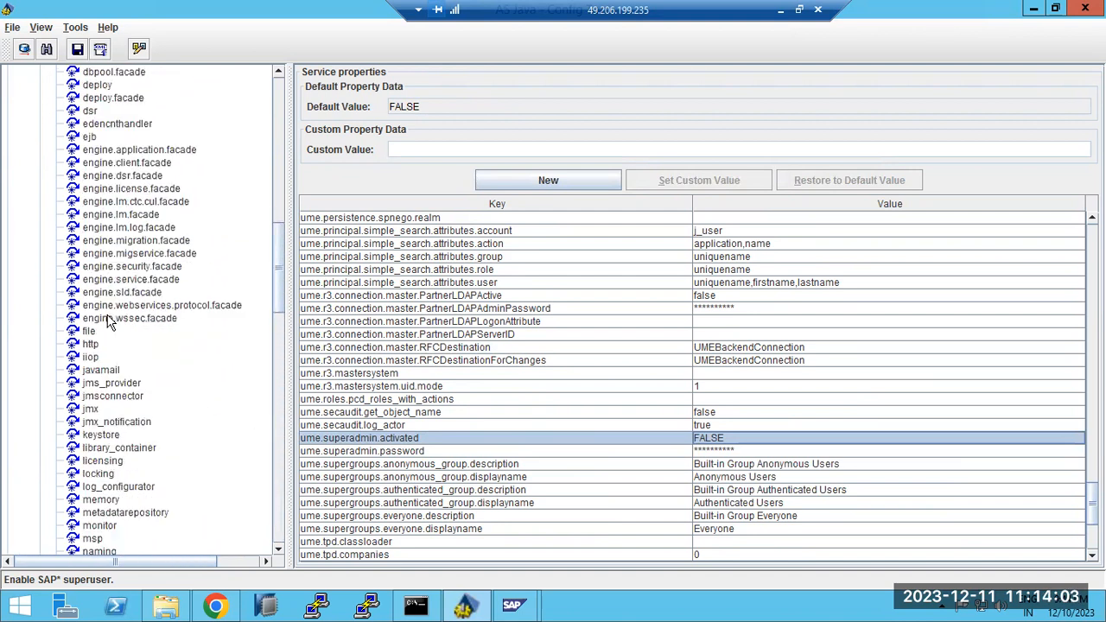
scroll(110, 319, "up", 8)
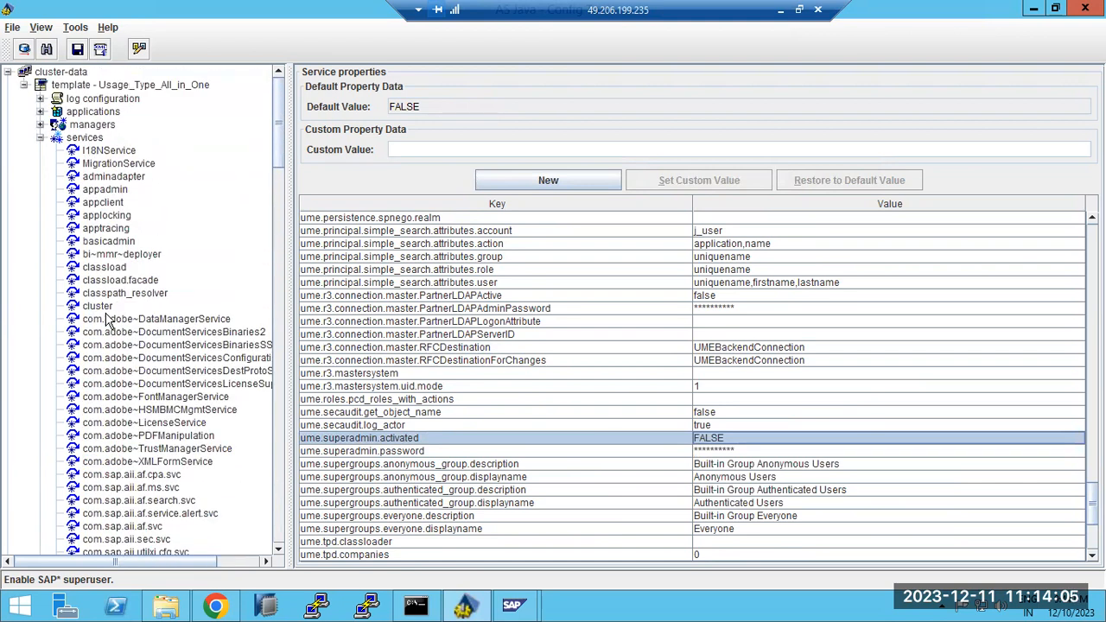
Collapse the template's services branch and expand the sapwindows1 instance node to show its server settings
left_click(40, 138)
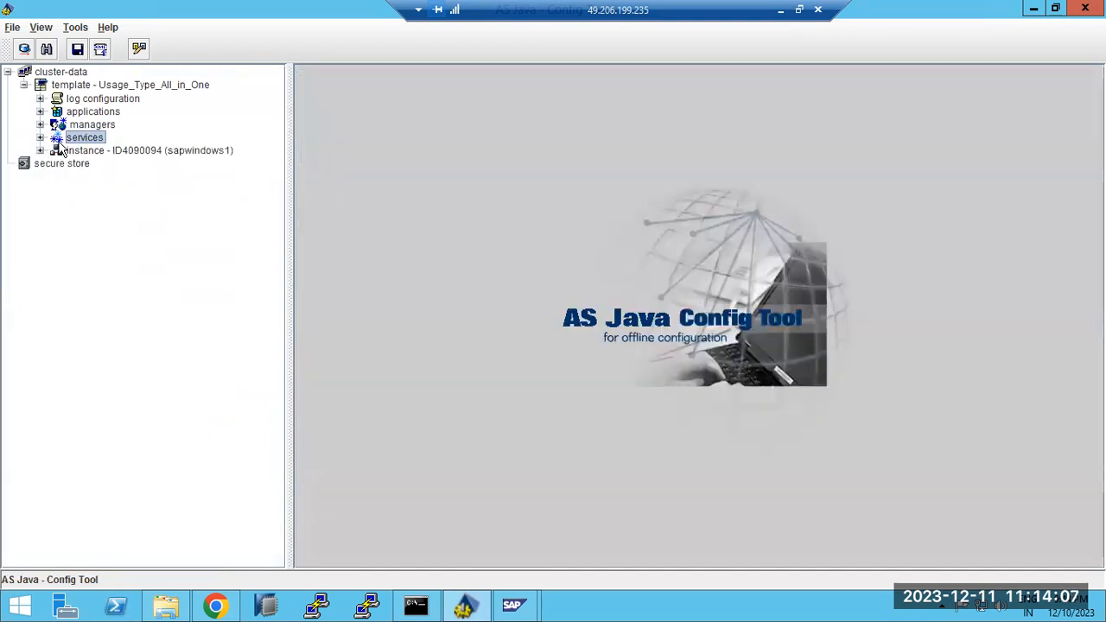
left_click(40, 150)
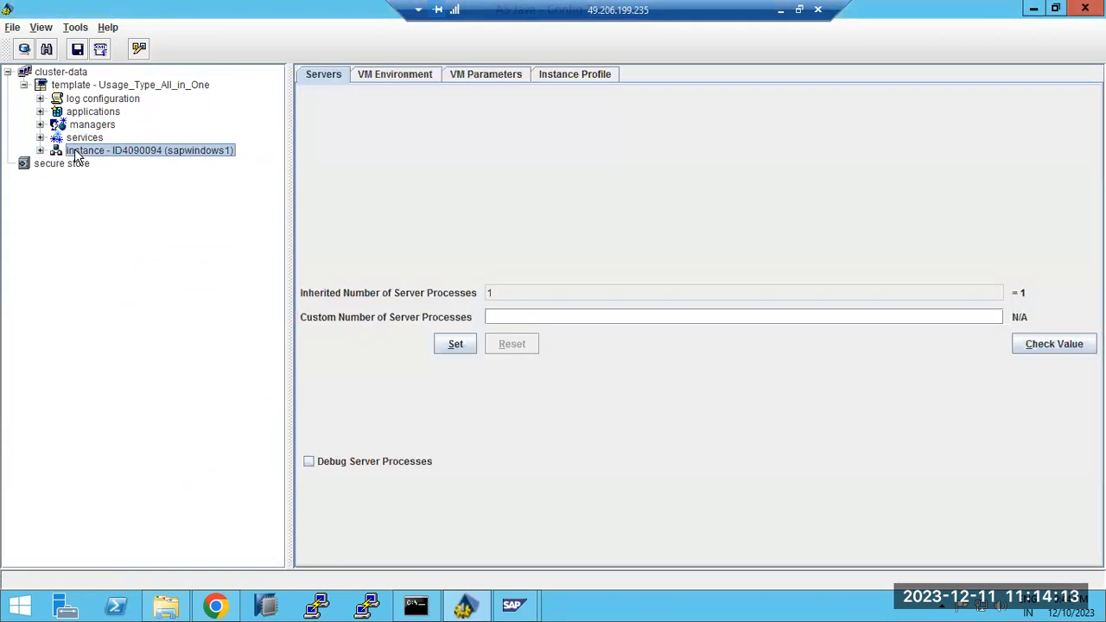
left_click(40, 151)
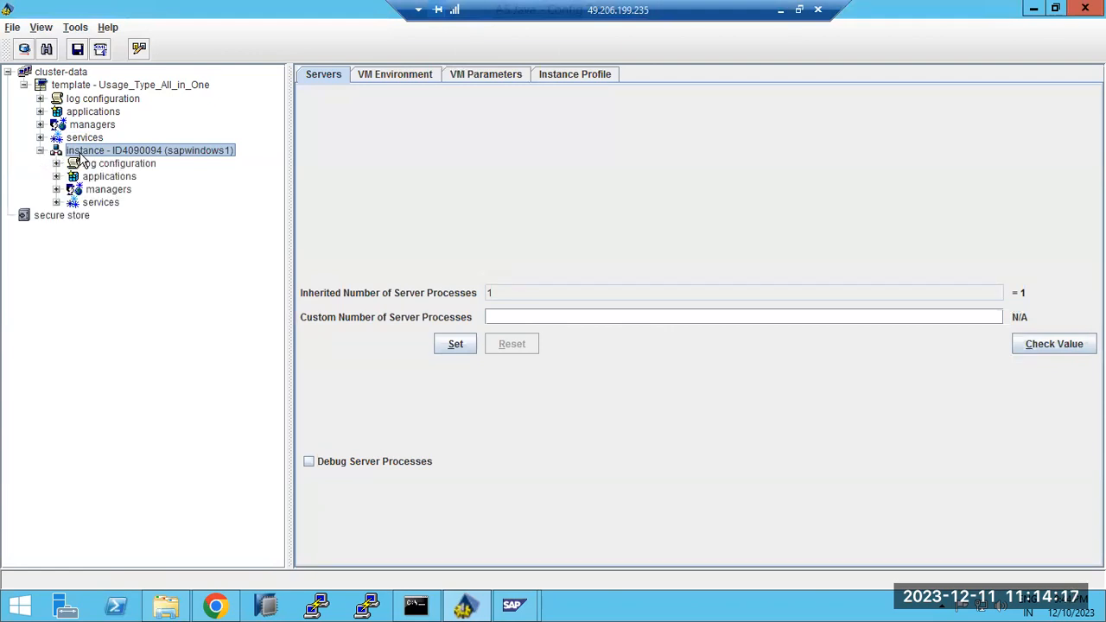
left_click(489, 294)
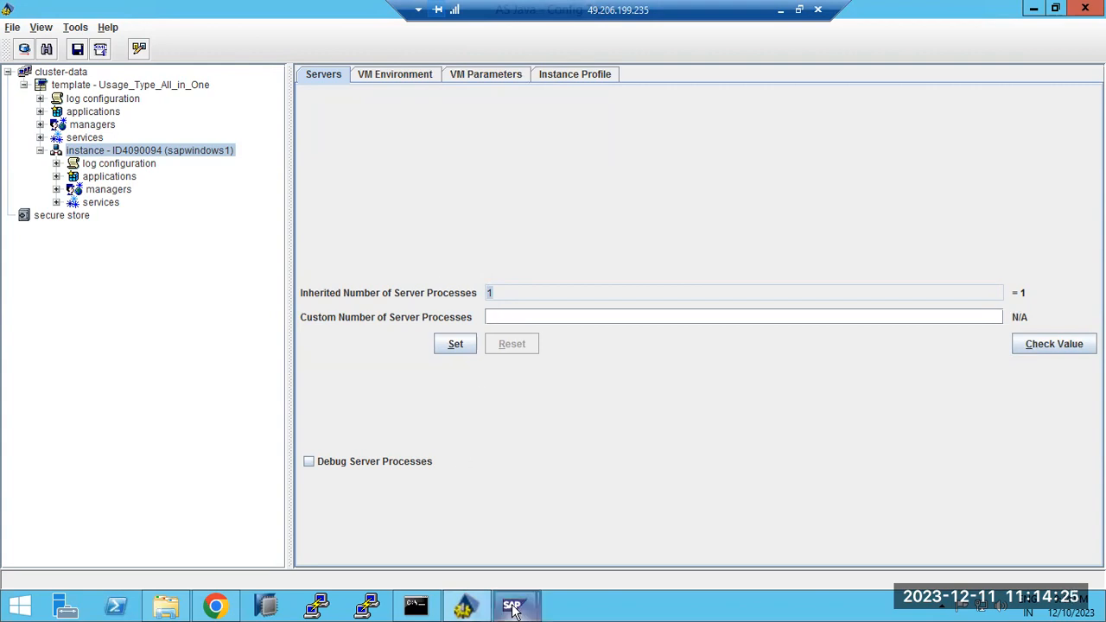
View the NJD AS Java process table (debugproxy, icm, server0) in SAP MMC, then return to Paint
mouse_move(513, 605)
left_click(573, 555)
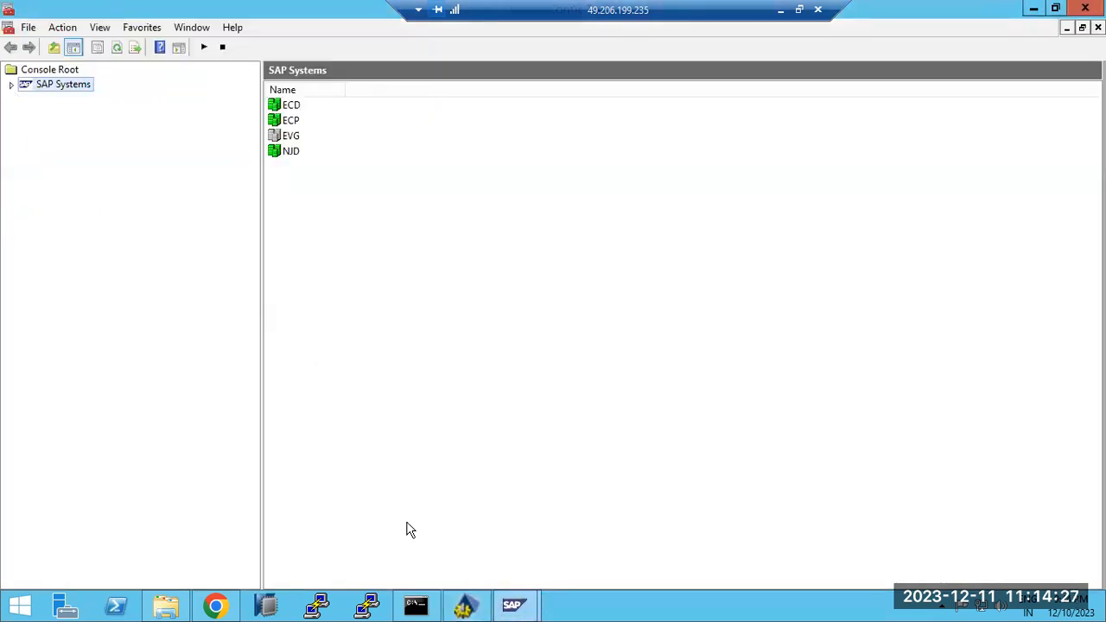
left_click(489, 548)
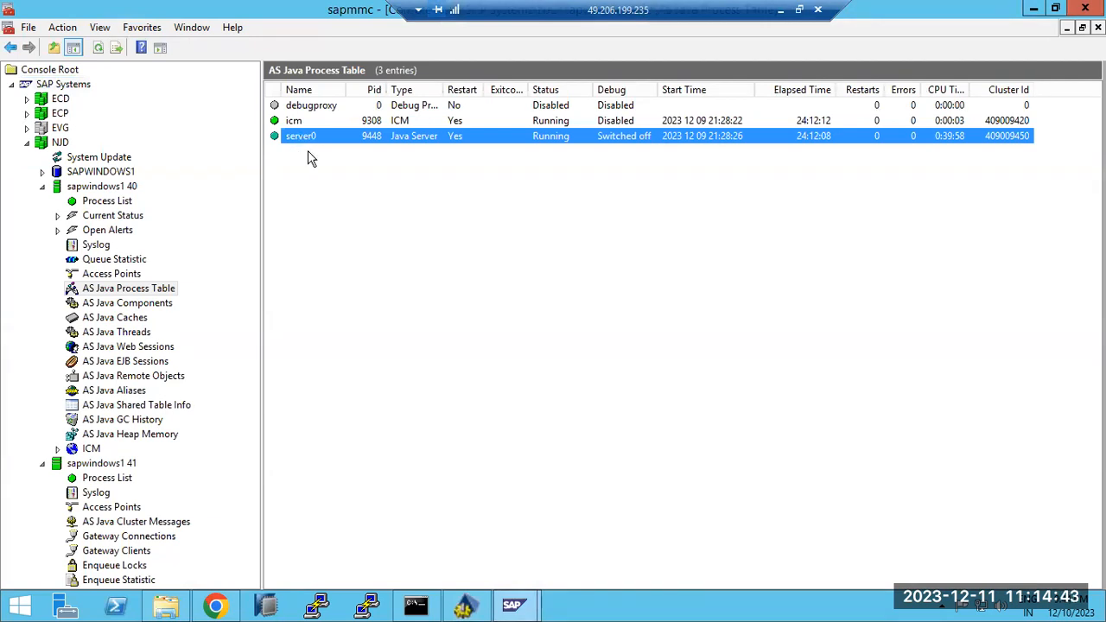
left_click(780, 10)
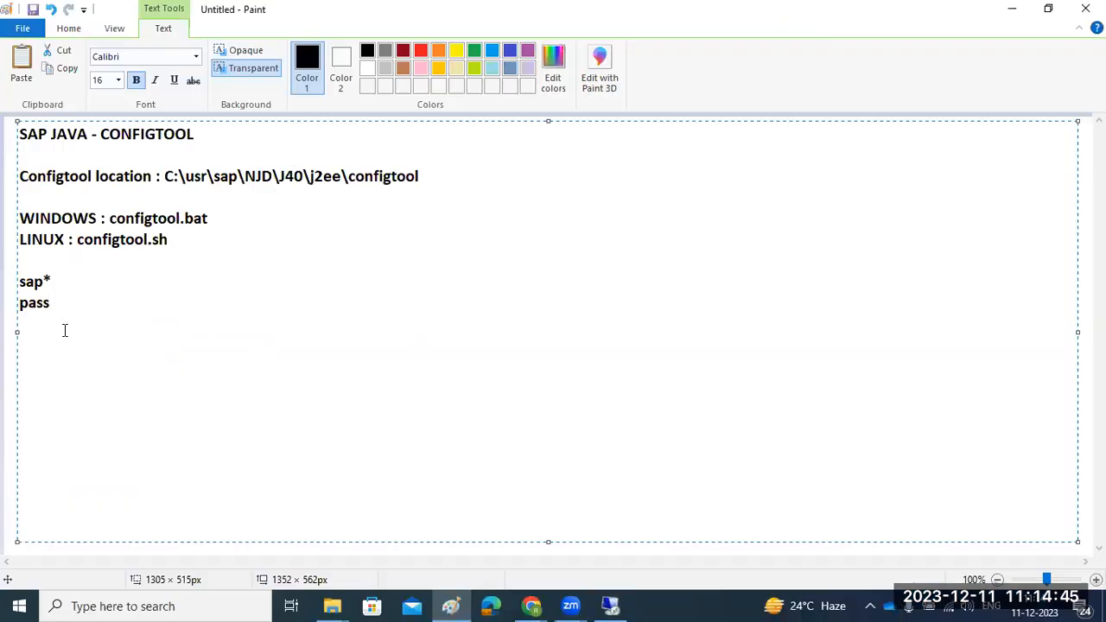
Commit the notes text and draw two rounded rectangles, one above the other, right of the notes
left_click(9, 135)
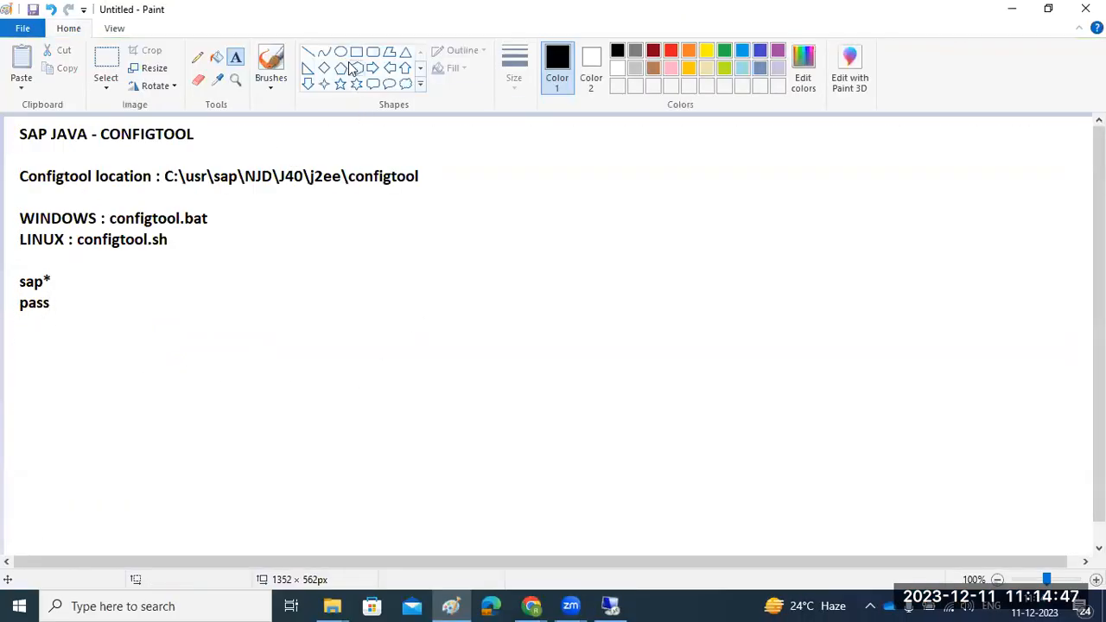
left_click(373, 51)
left_click_drag(501, 148, 672, 218)
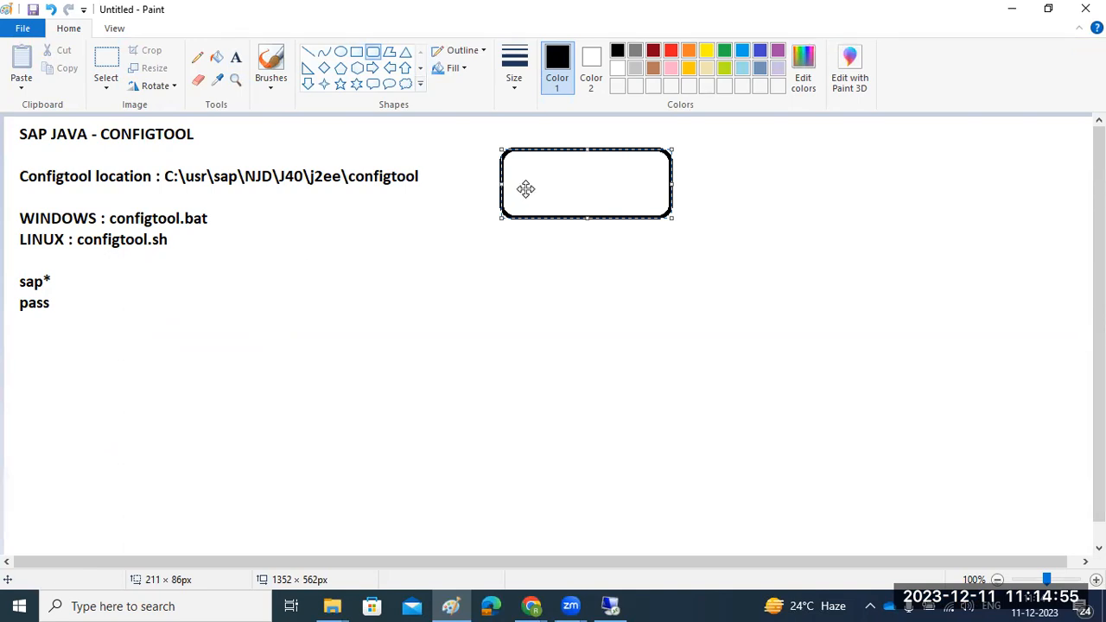
left_click_drag(456, 272, 586, 364)
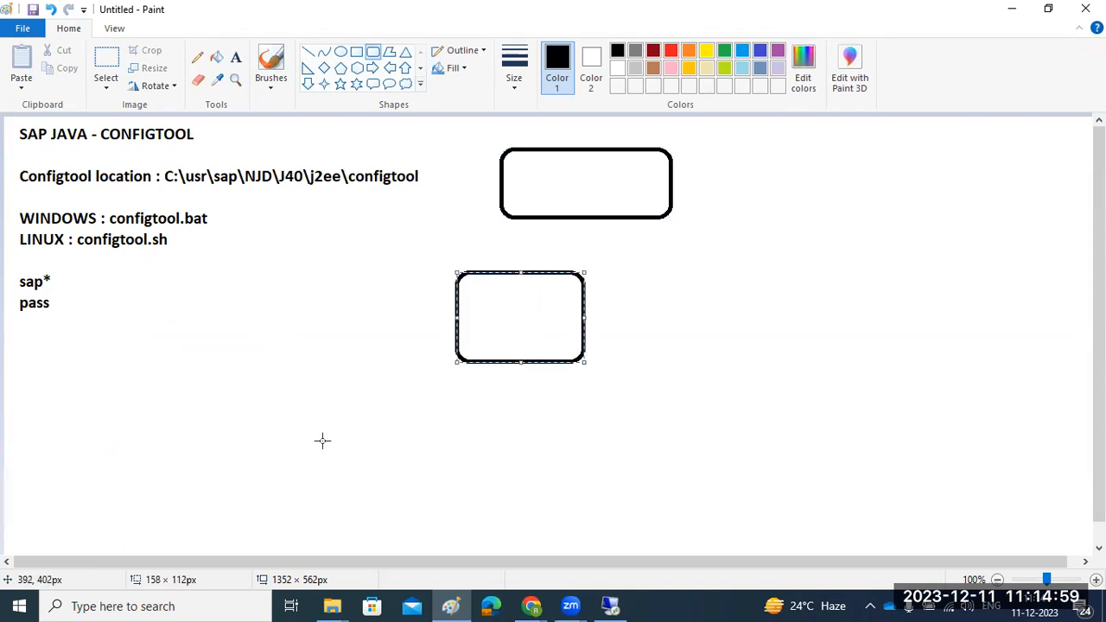
Label the upper box 'ICM' and the lower box 'server'
left_click(234, 57)
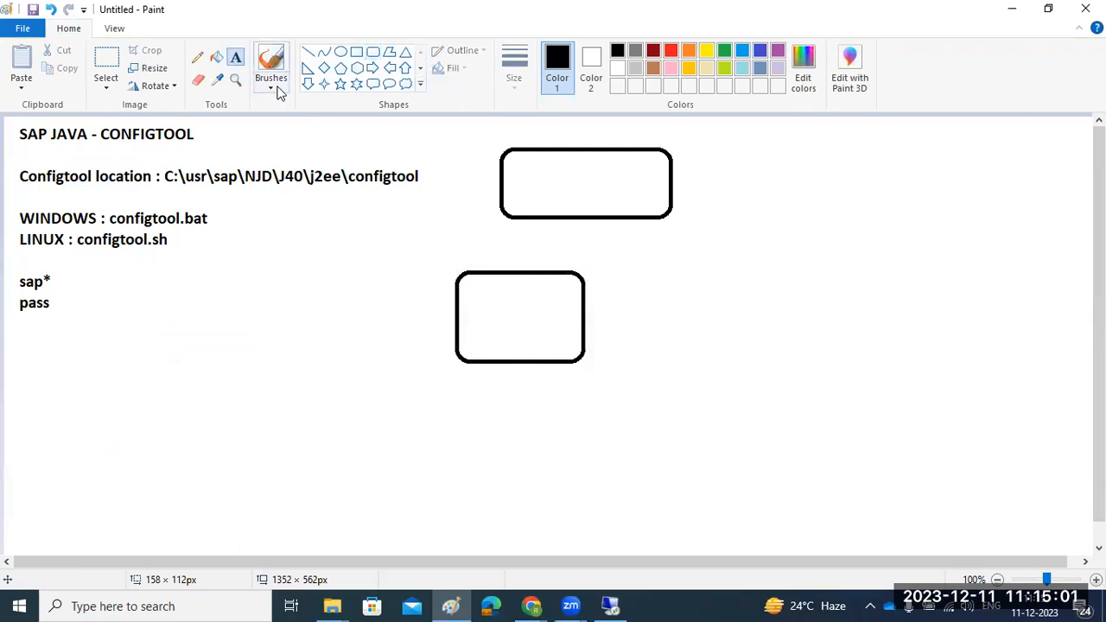
left_click(539, 186)
type("ICM")
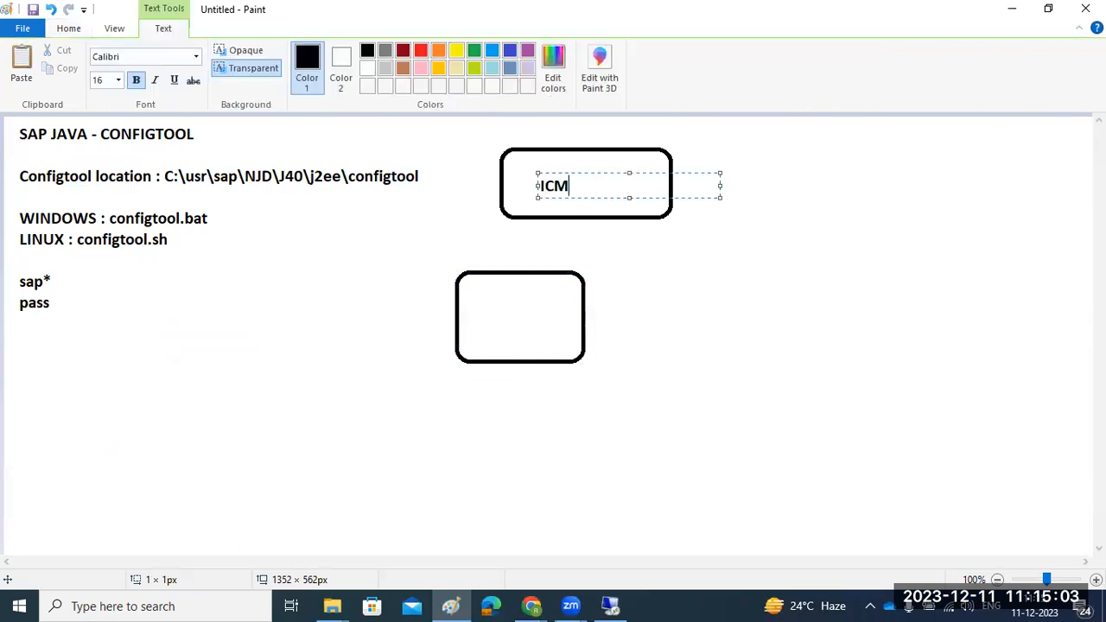
left_click(480, 324)
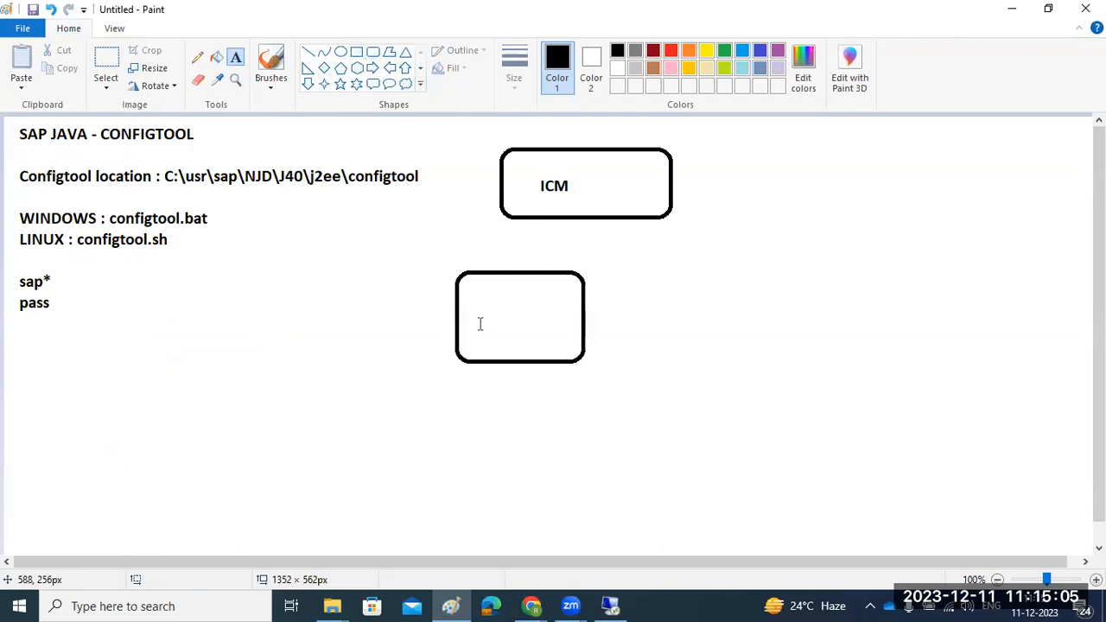
left_click(481, 322)
type("server")
left_click(399, 309)
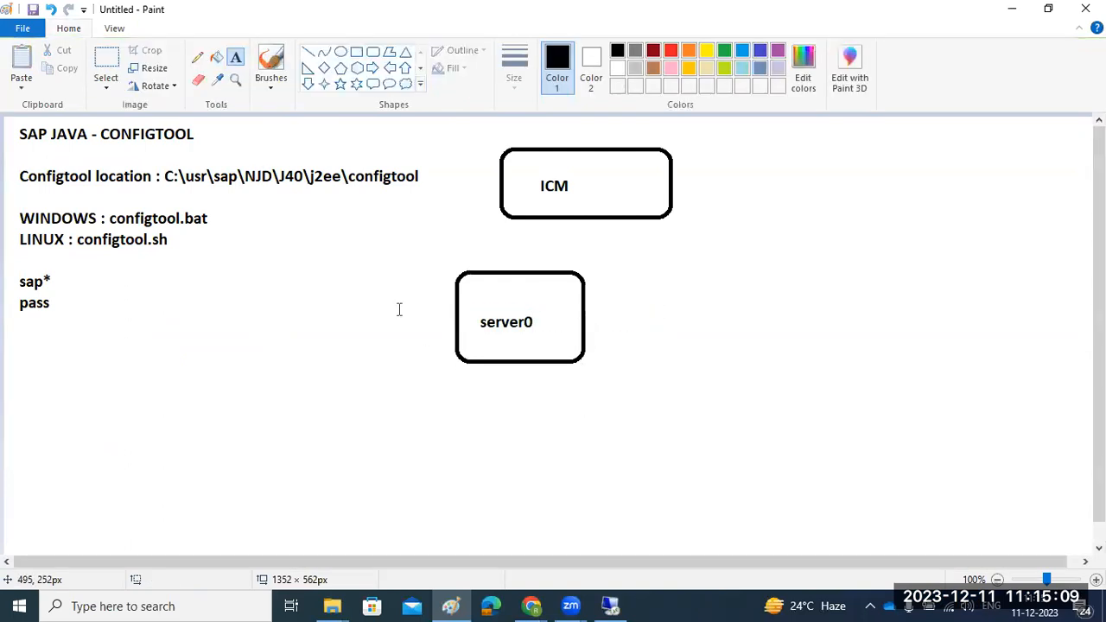
Draw a line from ICM down to server0 and an incoming line feeding into ICM
left_click(307, 52)
left_click_drag(541, 197, 517, 299)
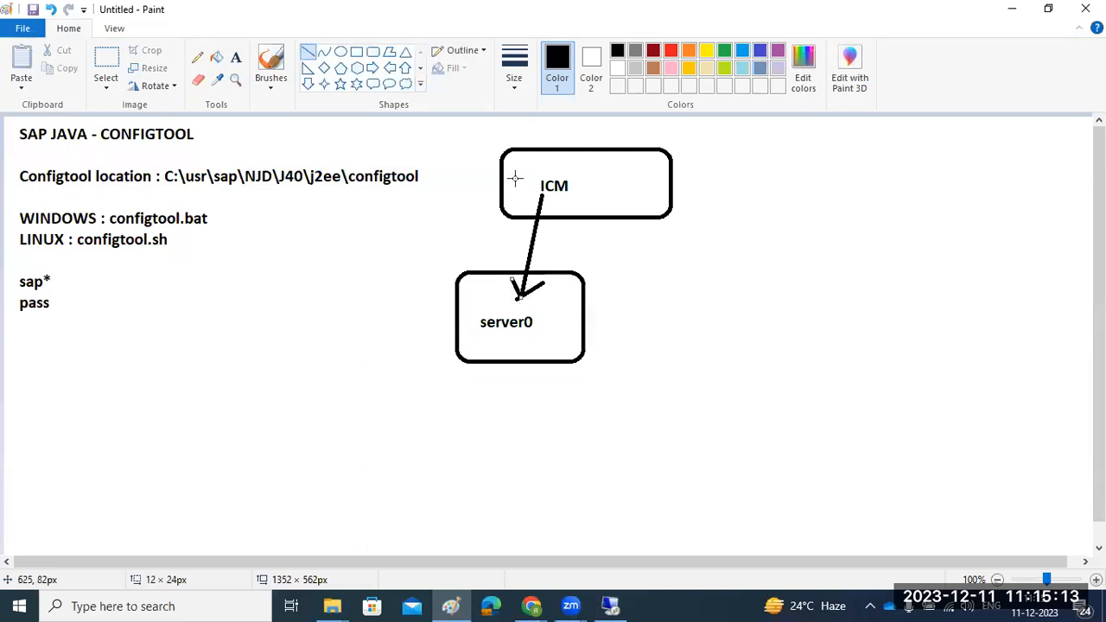
left_click_drag(376, 132, 438, 131)
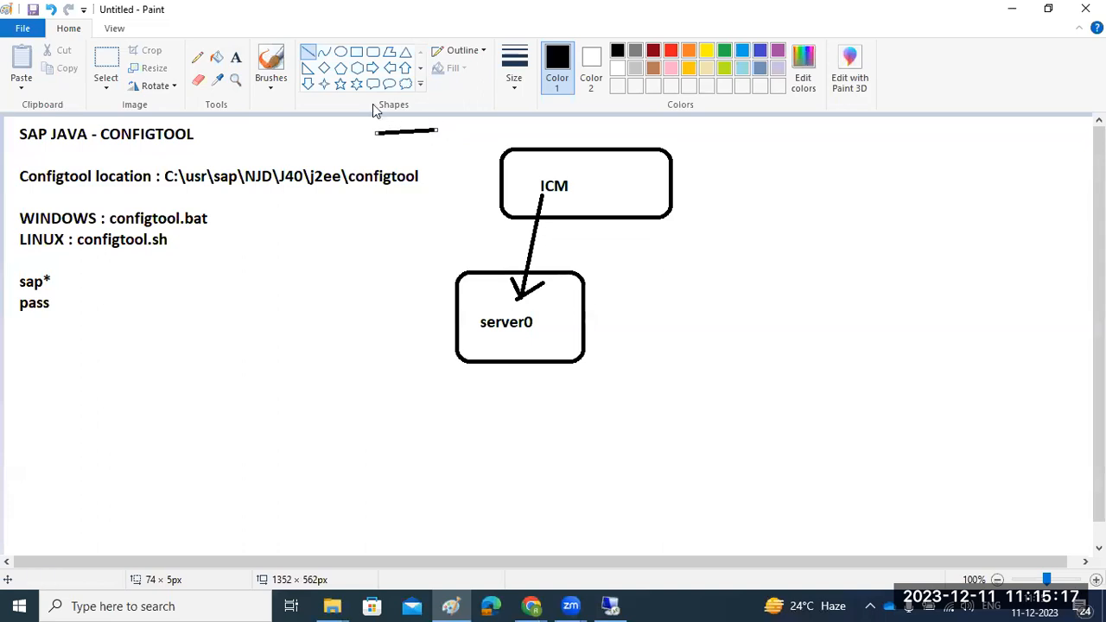
left_click_drag(521, 185, 406, 135)
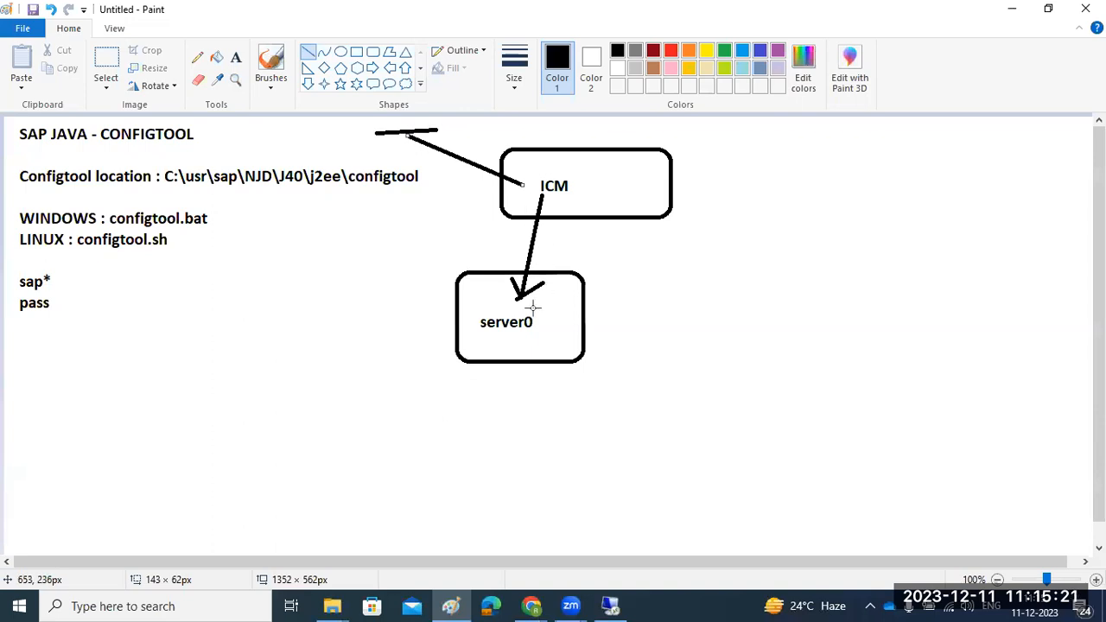
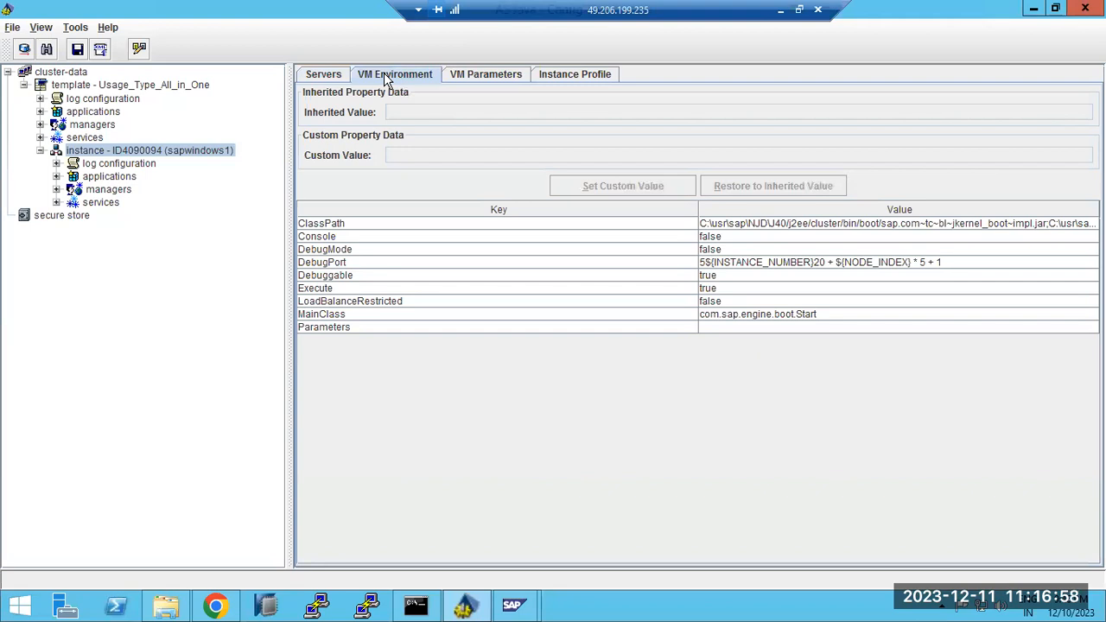
Show the instance's Memory VM parameters and step through each row's inherited value, initialHeapSize to newSize
left_click(472, 74)
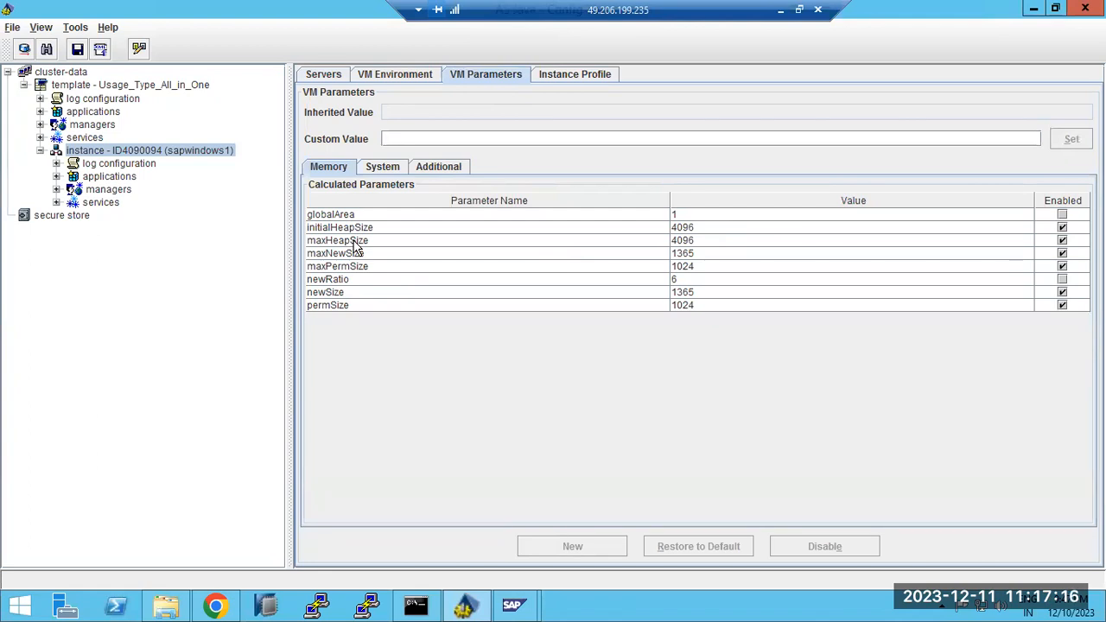
left_click(352, 230)
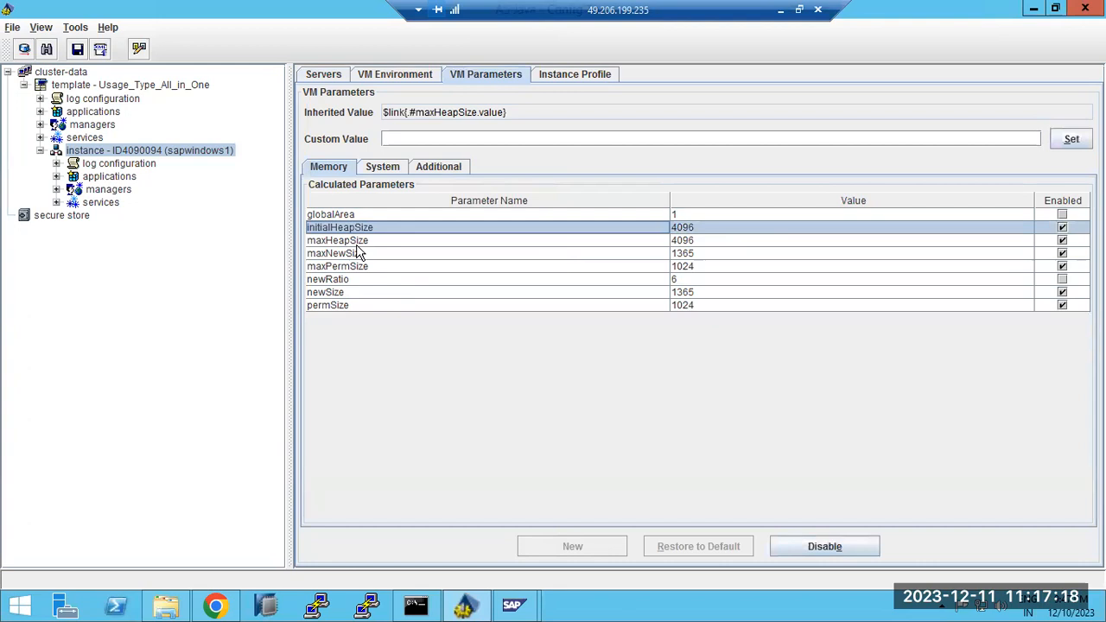
left_click(356, 243)
left_click(360, 255)
left_click(362, 269)
left_click(364, 280)
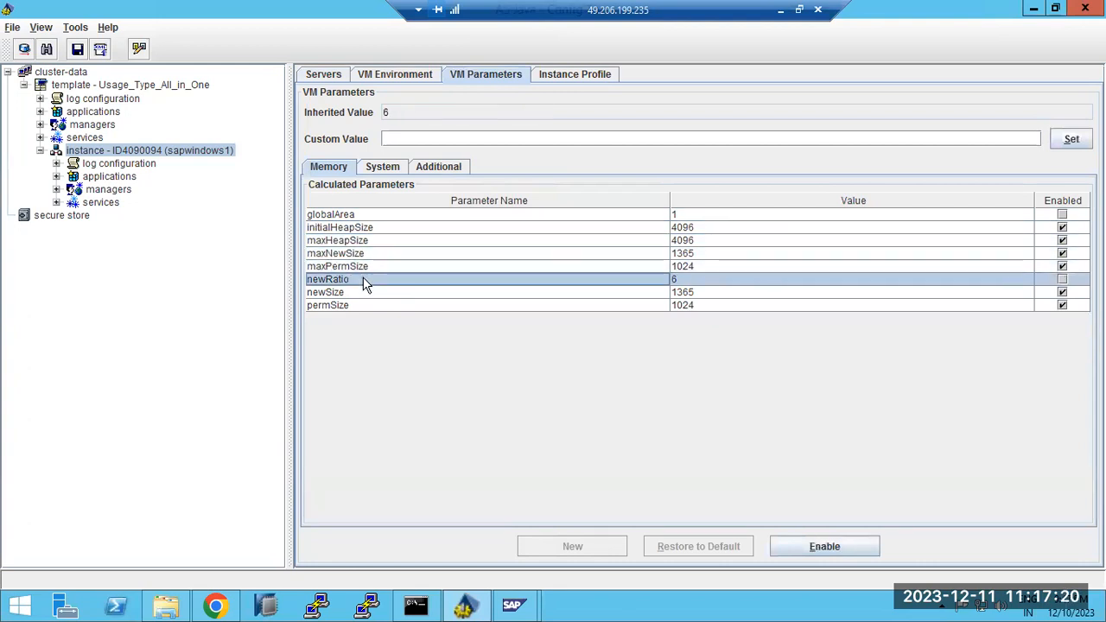
left_click(364, 293)
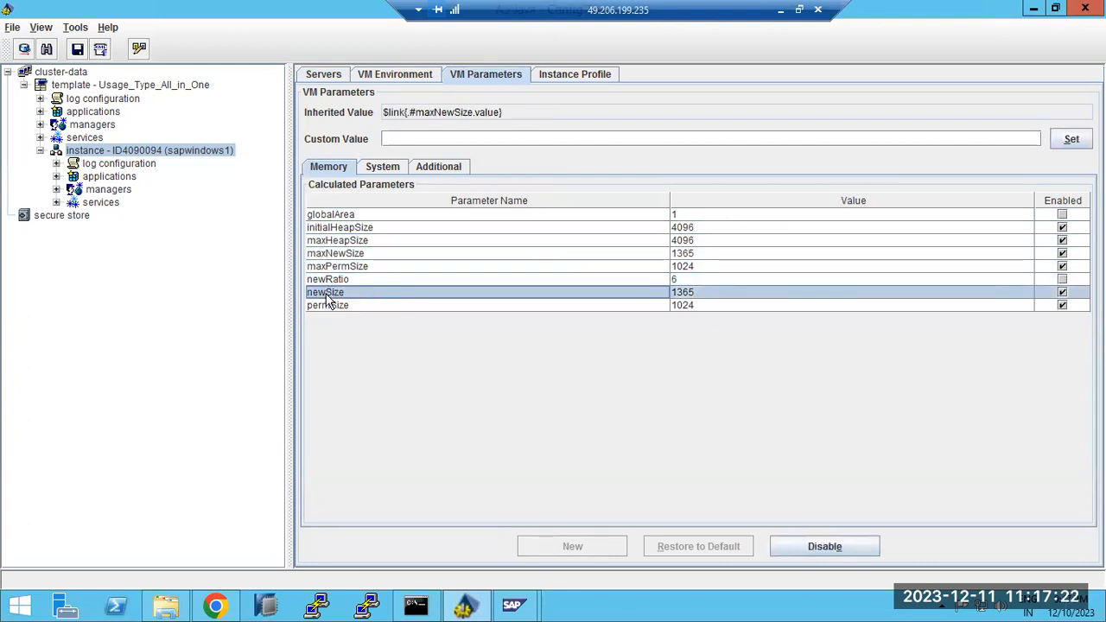
Confirm initialHeapSize inherits maxHeapSize's 4096 and permSize inherits maxPermSize's 1024
left_click(326, 230)
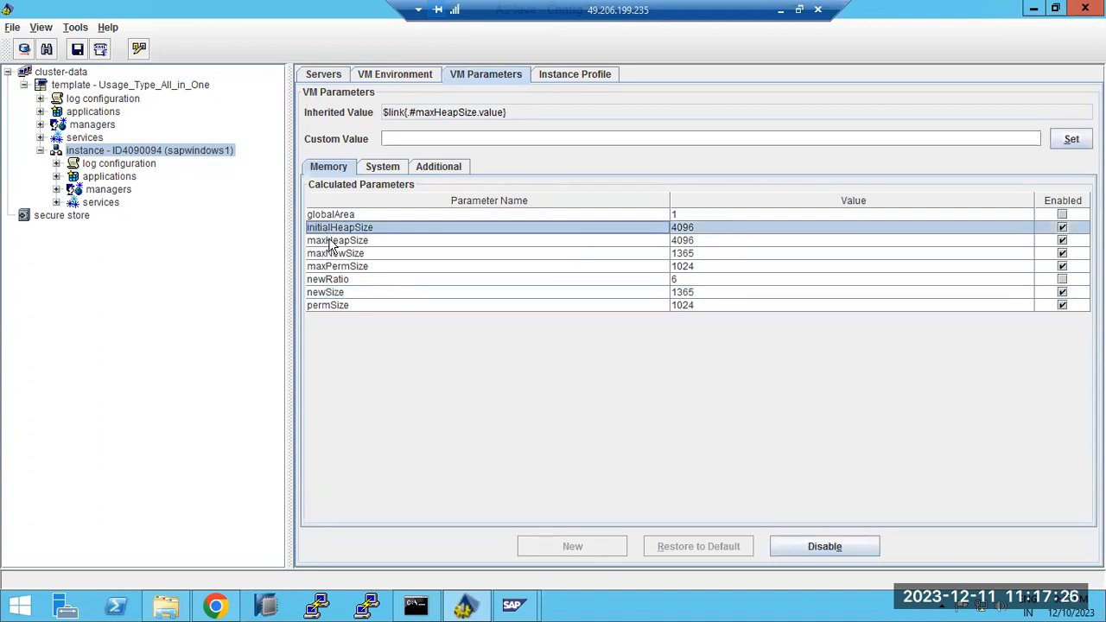
left_click(333, 242)
left_click(332, 304)
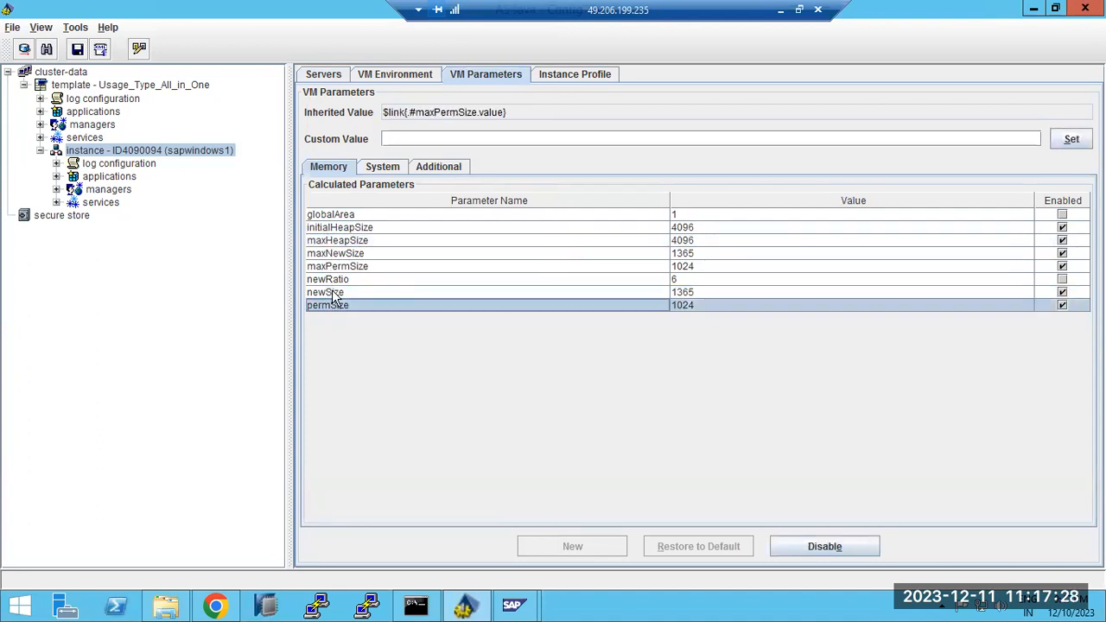
left_click(329, 265)
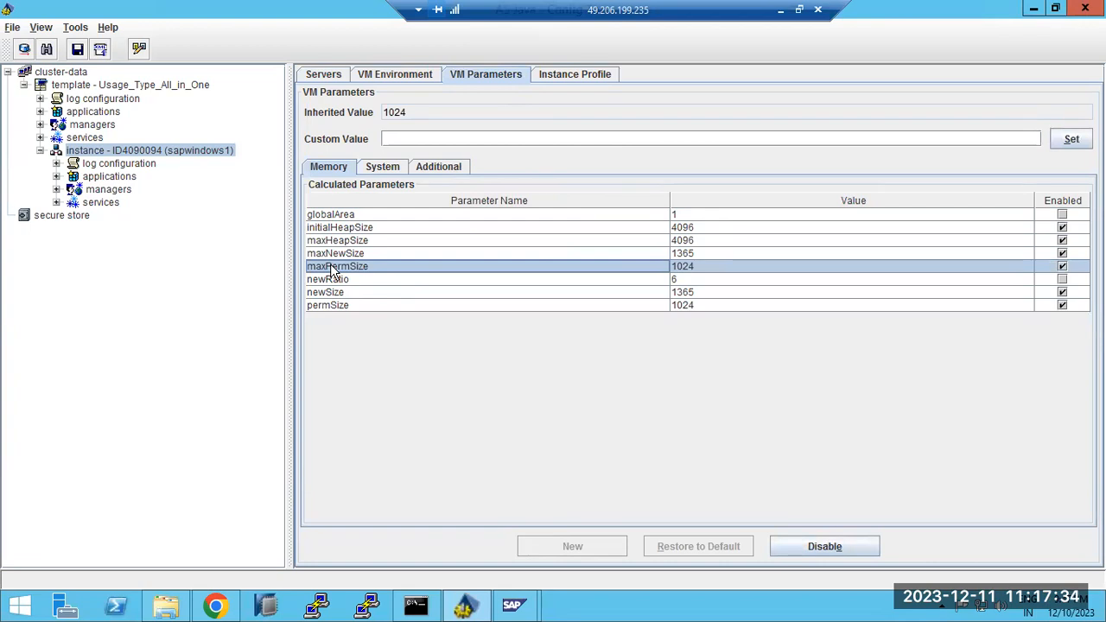
left_click(339, 306)
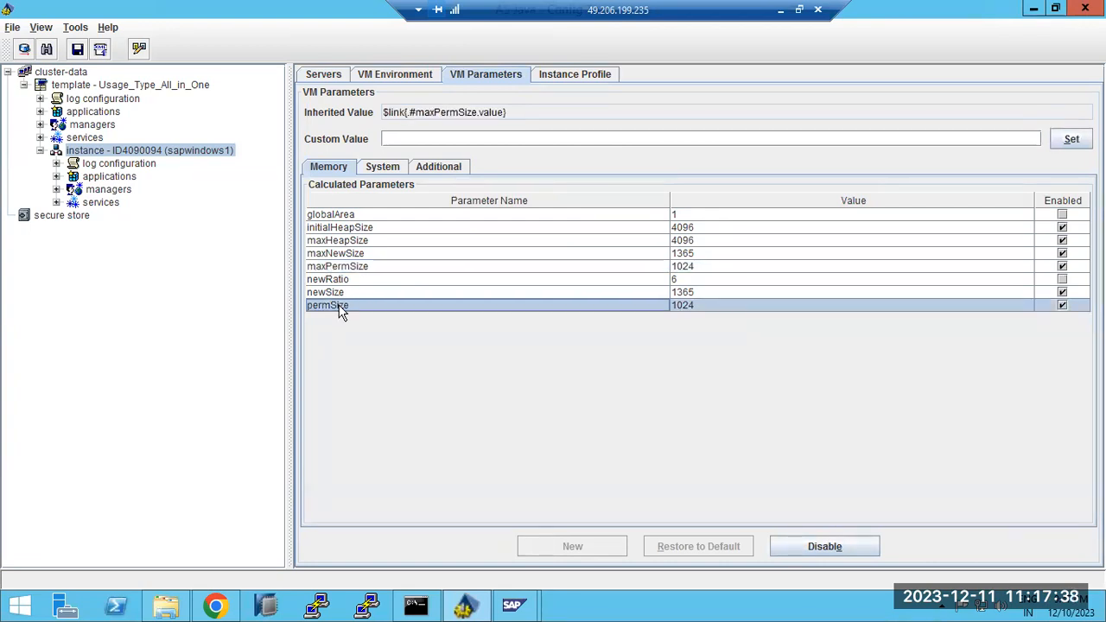
left_click(331, 244)
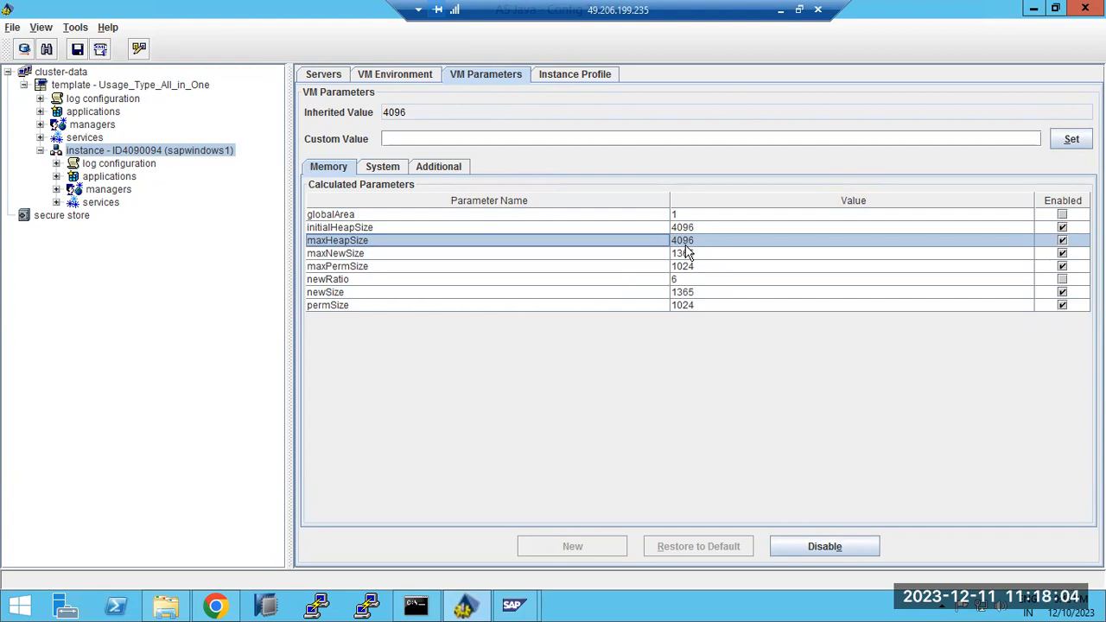
mouse_move(506, 609)
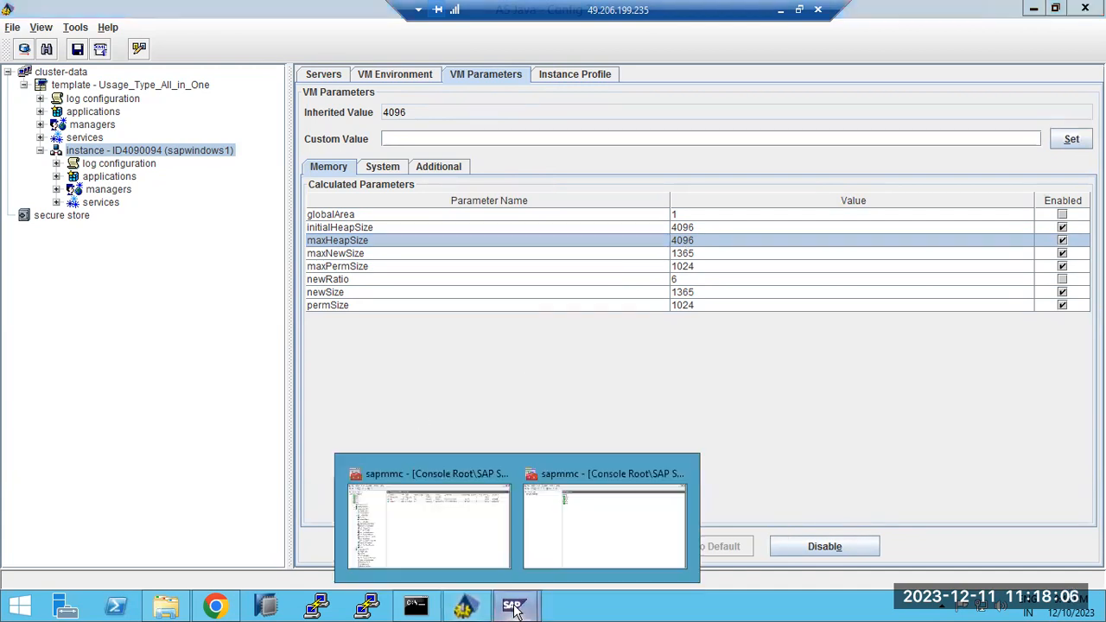
left_click(486, 531)
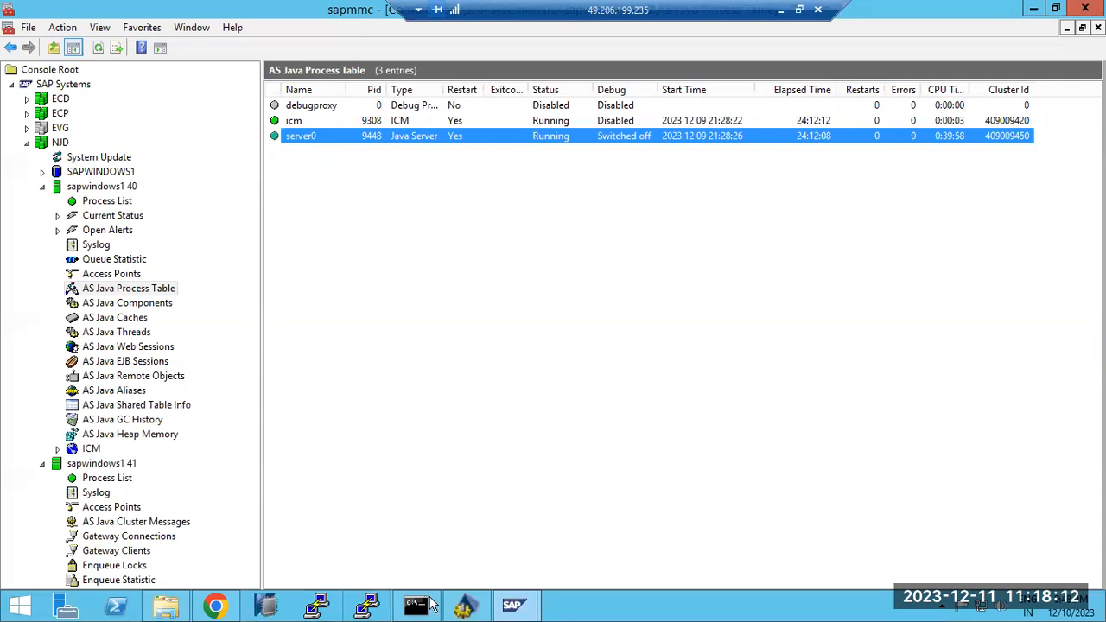
left_click(465, 607)
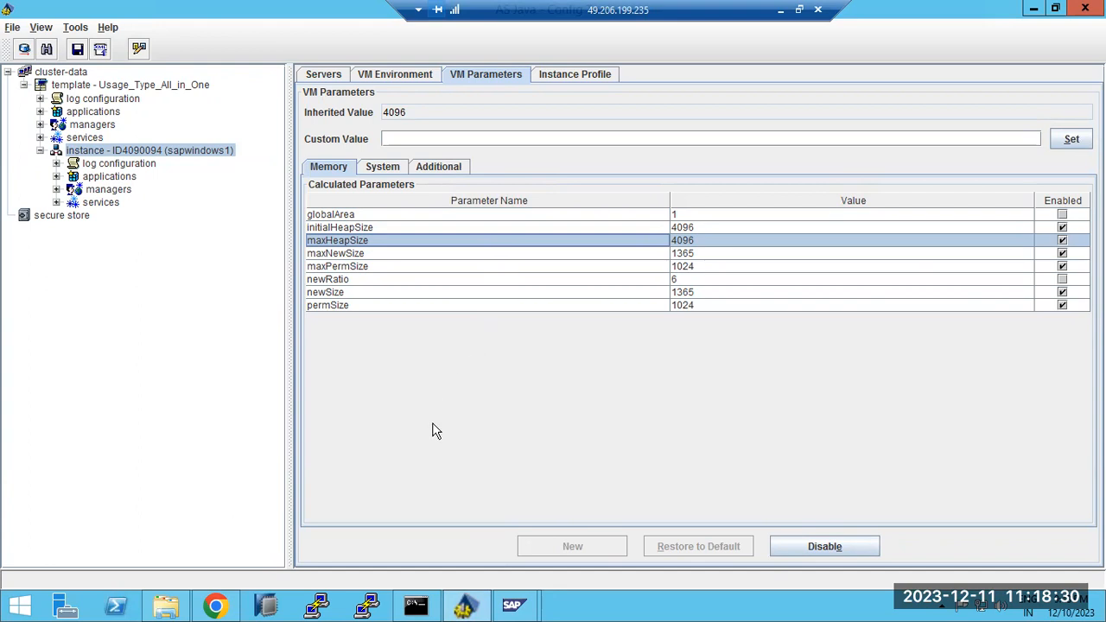
Look through the System and Additional (-XX) JVM parameters, then open the sapwindows1 Instance Profile
mouse_move(401, 605)
left_click(399, 137)
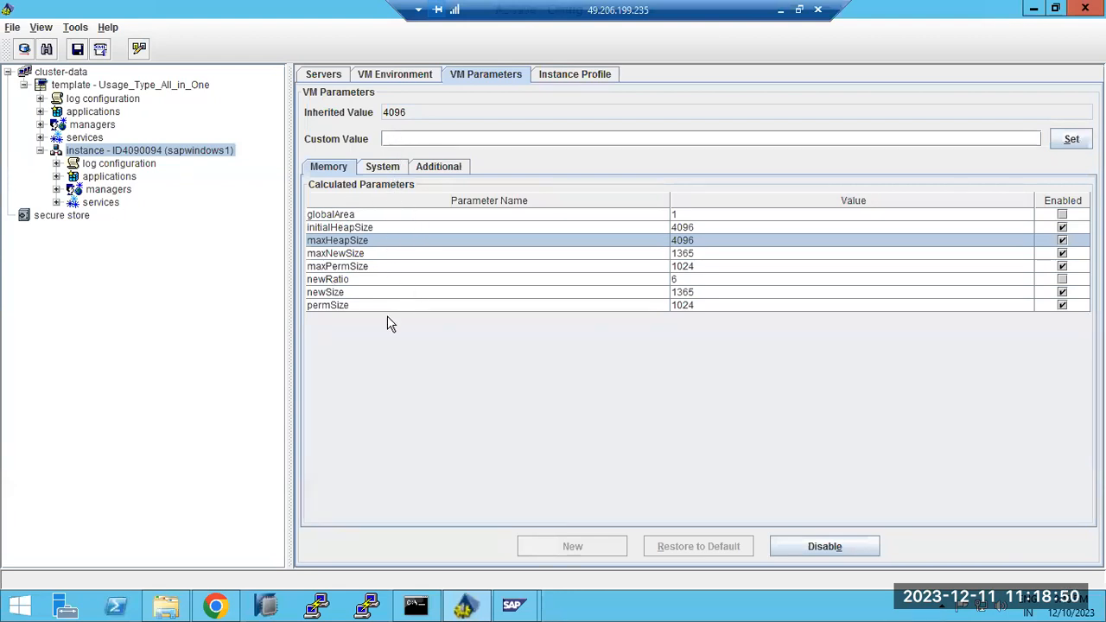
left_click(382, 168)
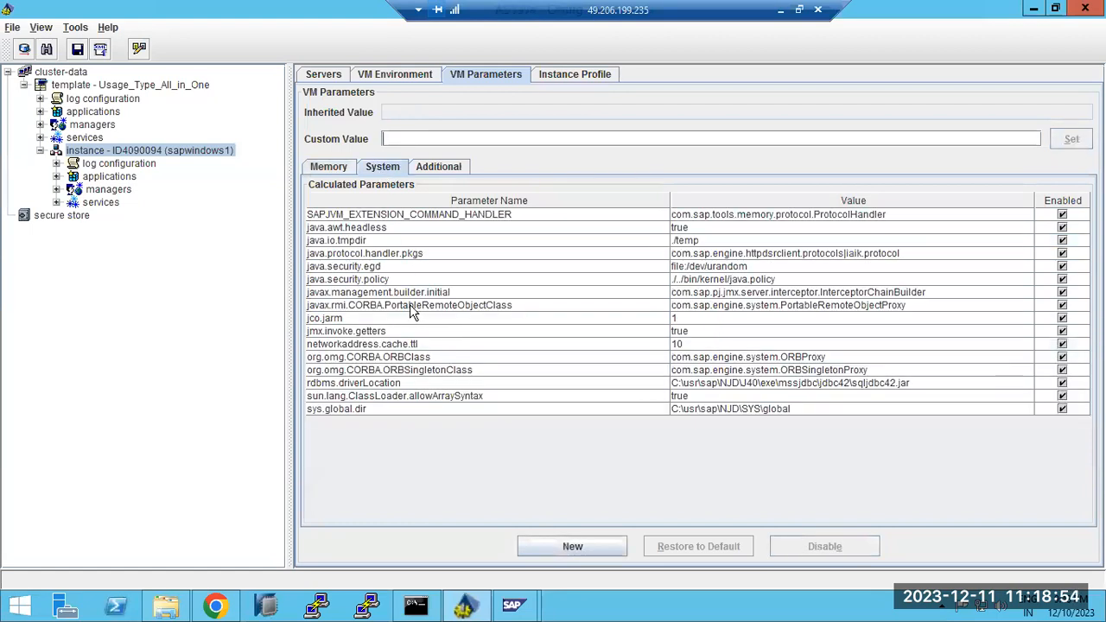
left_click(429, 167)
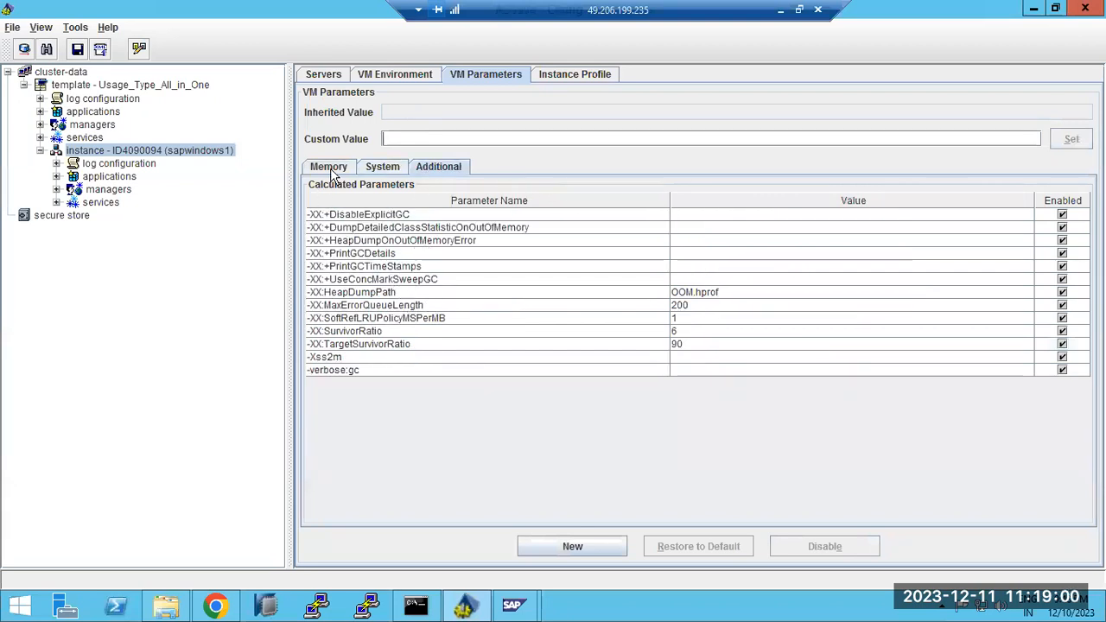
left_click(333, 170)
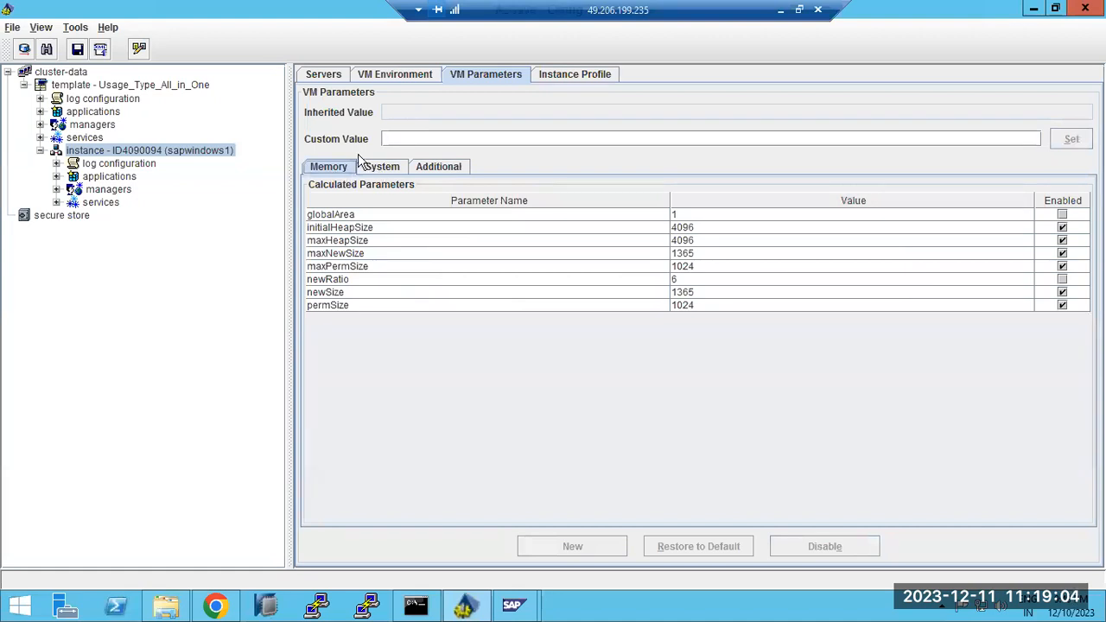
left_click(575, 76)
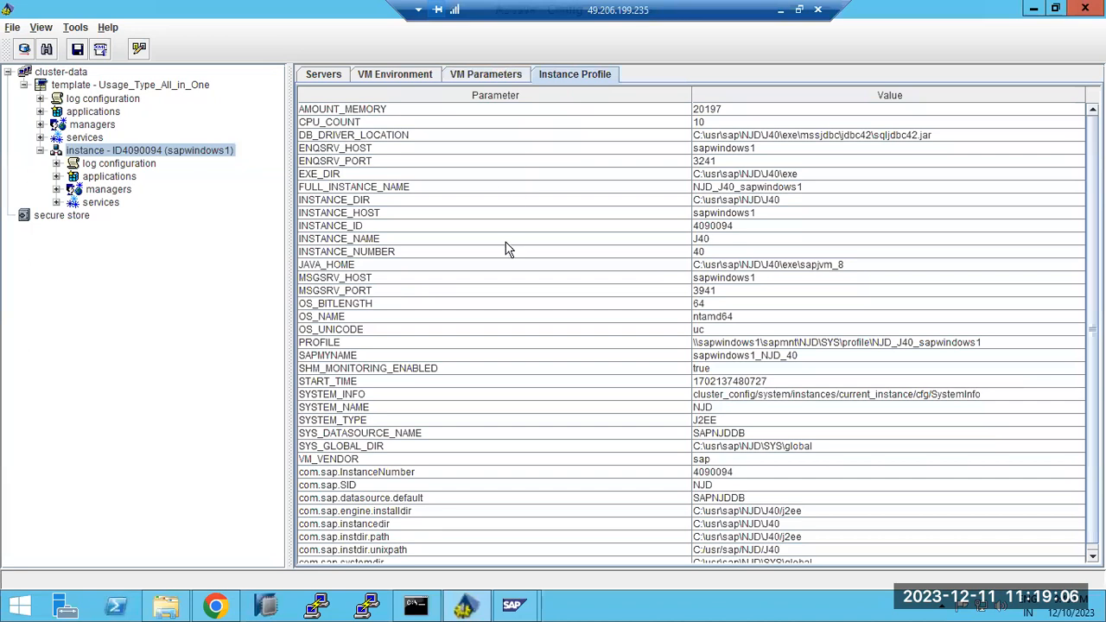
Check DB_DRIVER_LOCATION in the Instance Profile, glance at VM Environment, and return to VM Parameters
scroll(523, 226, "down", 1)
scroll(716, 216, "up", 1)
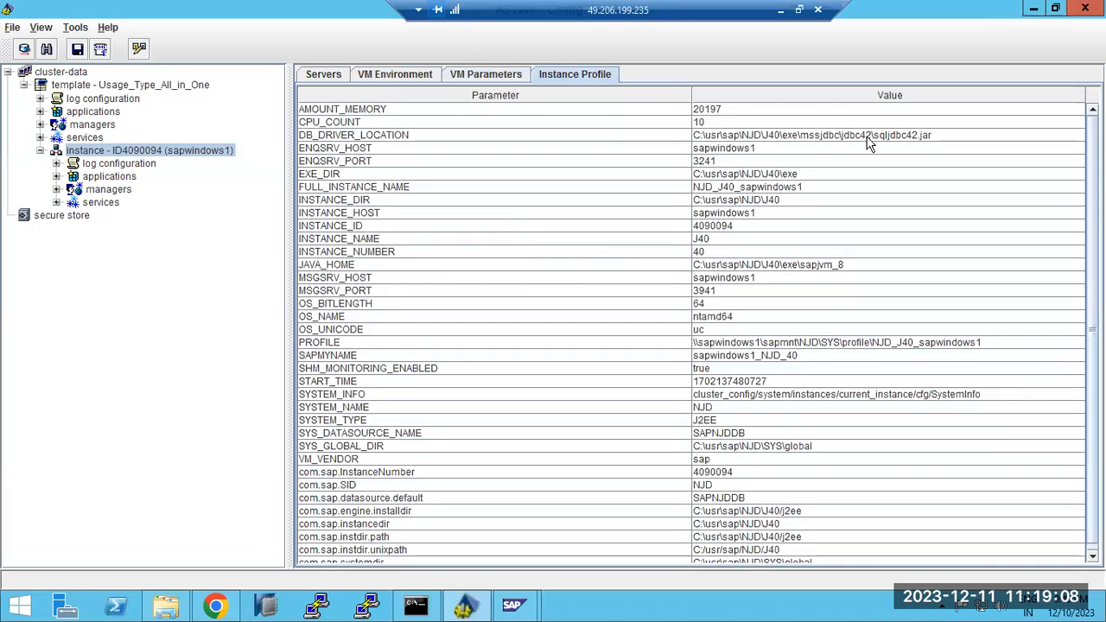
left_click(868, 138)
scroll(832, 257, "down", 1)
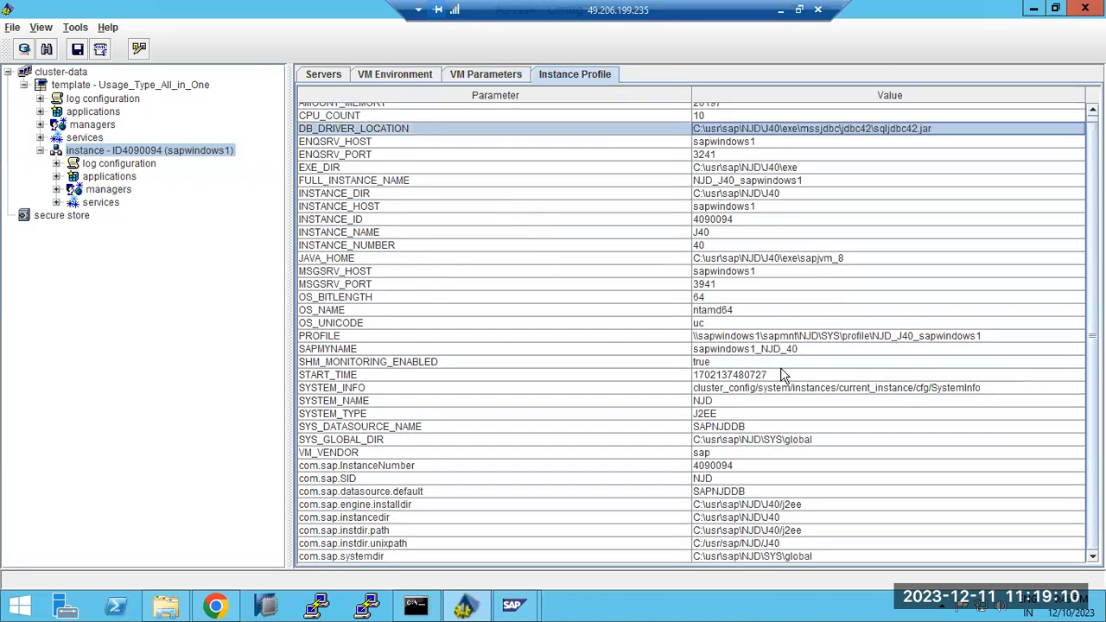
scroll(735, 379, "up", 1)
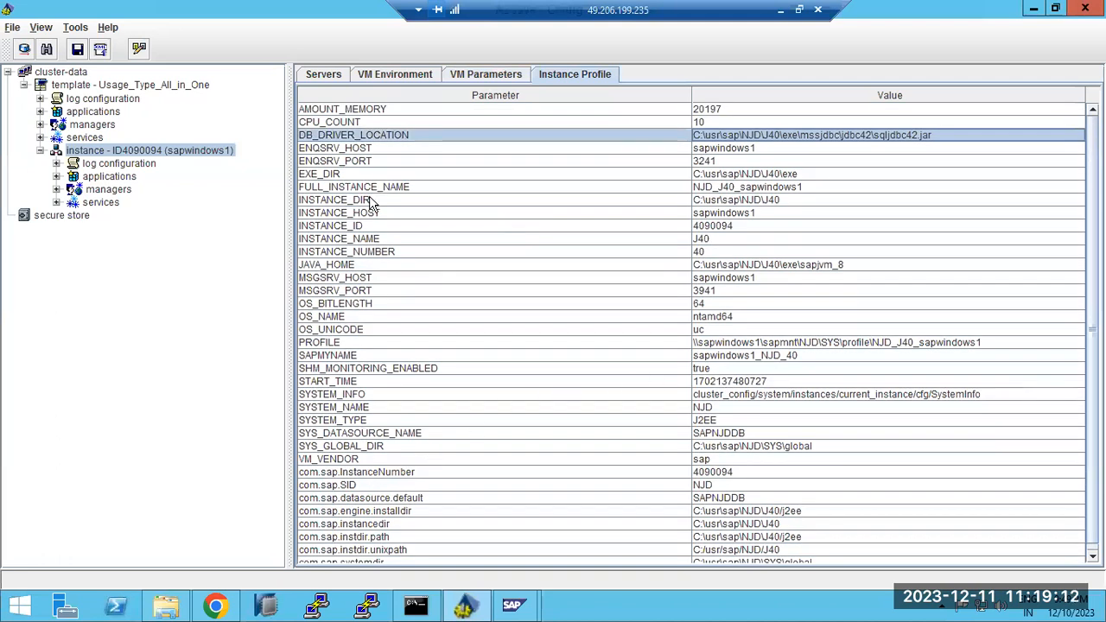
left_click(389, 75)
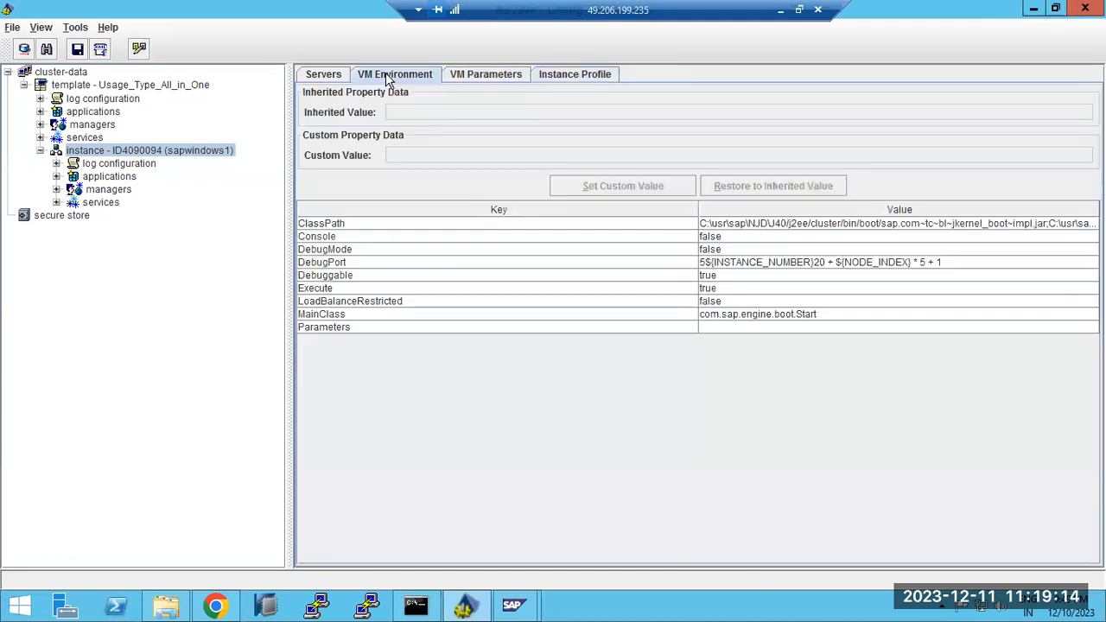
left_click(460, 76)
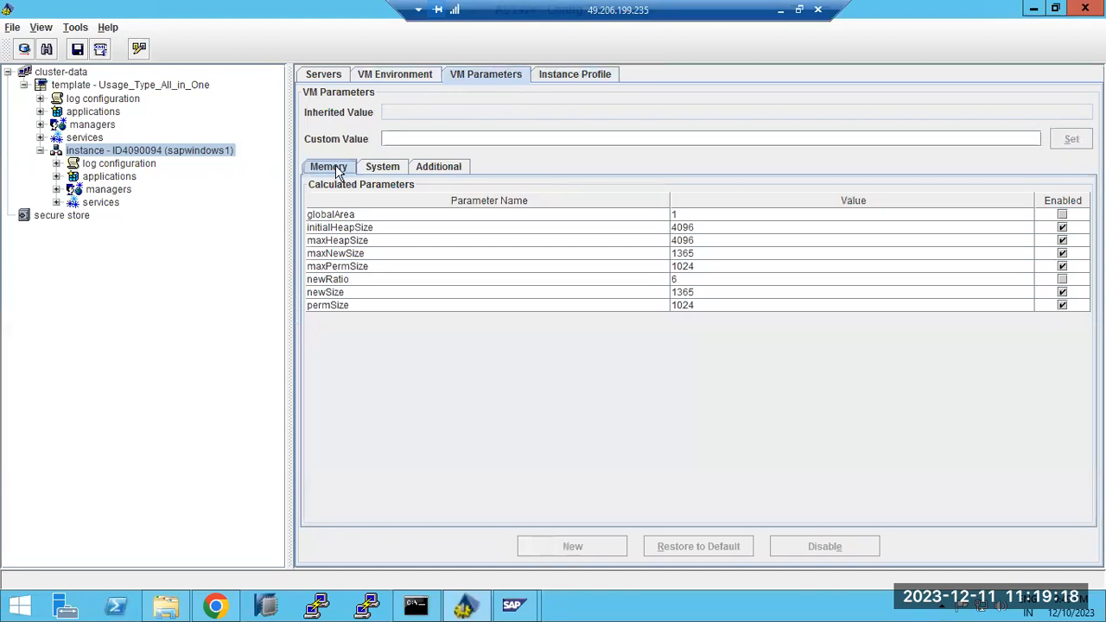
Flip between the Servers and VM Environment tabs of the server process settings
left_click(330, 76)
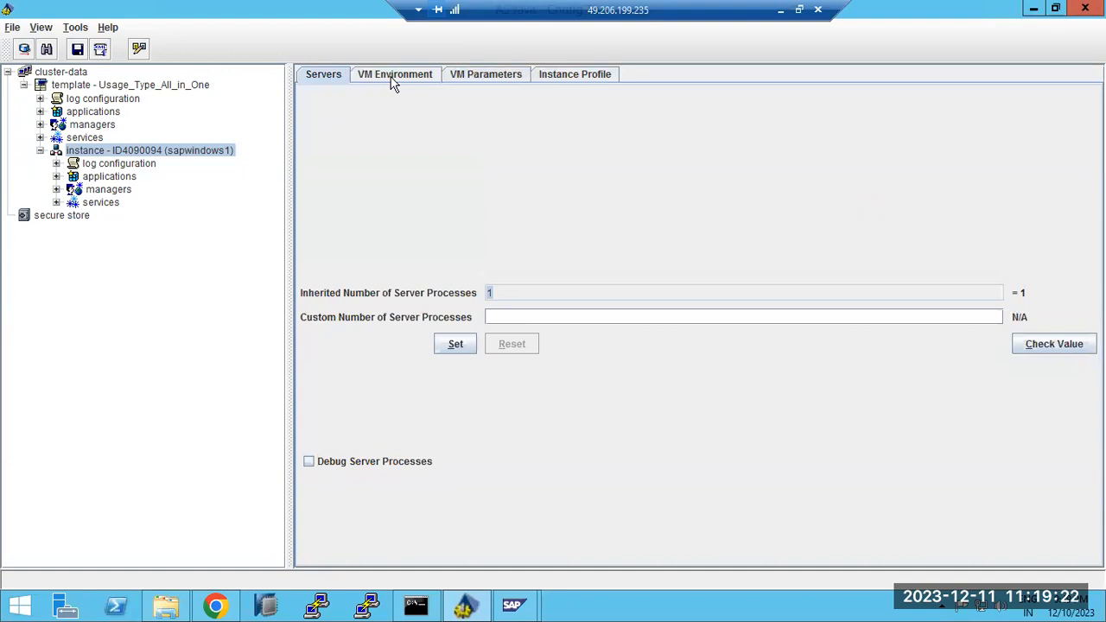
left_click(390, 79)
left_click(324, 78)
Scroll through the instance's services list, collapse it, and select secure store in the tree
left_click(56, 202)
scroll(152, 294, "down", 10)
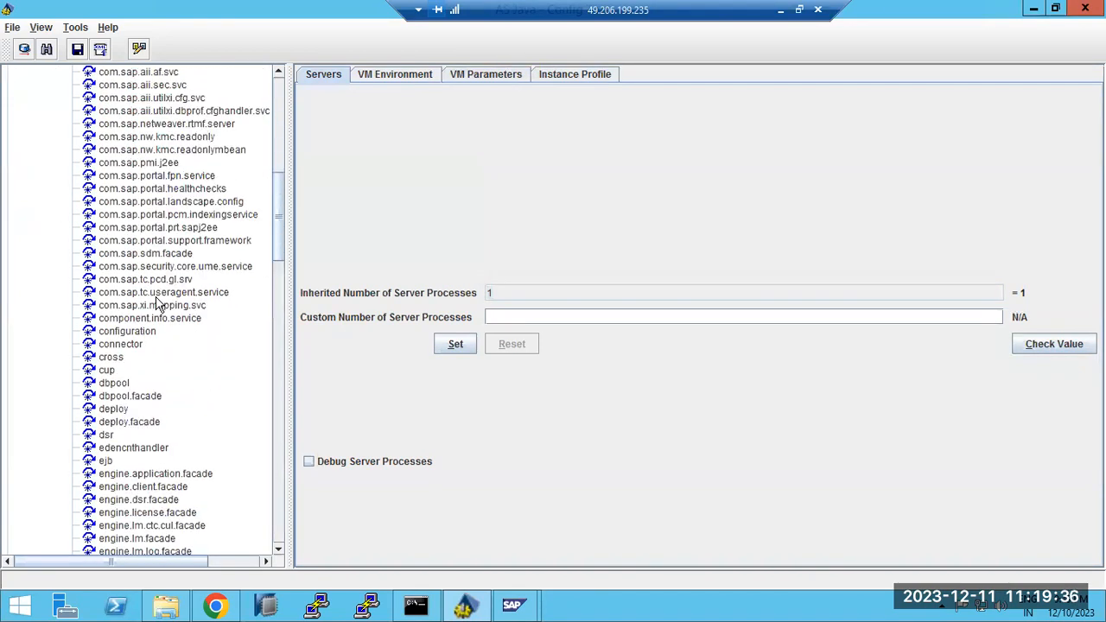
scroll(157, 302, "down", 5)
scroll(158, 303, "down", 2)
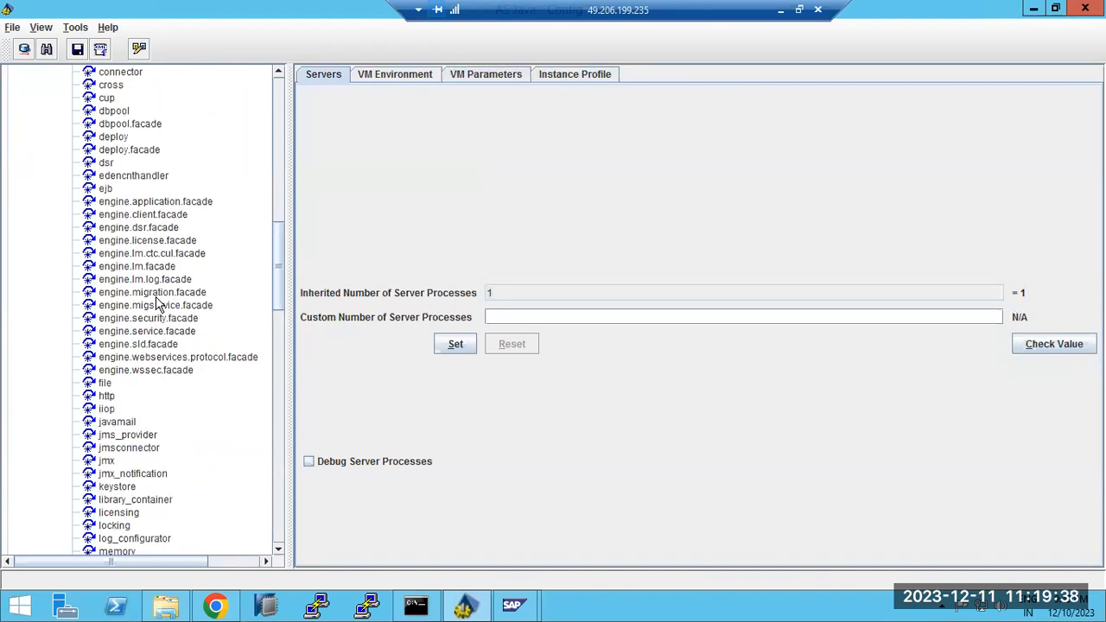
scroll(158, 311, "down", 5)
scroll(158, 316, "down", 11)
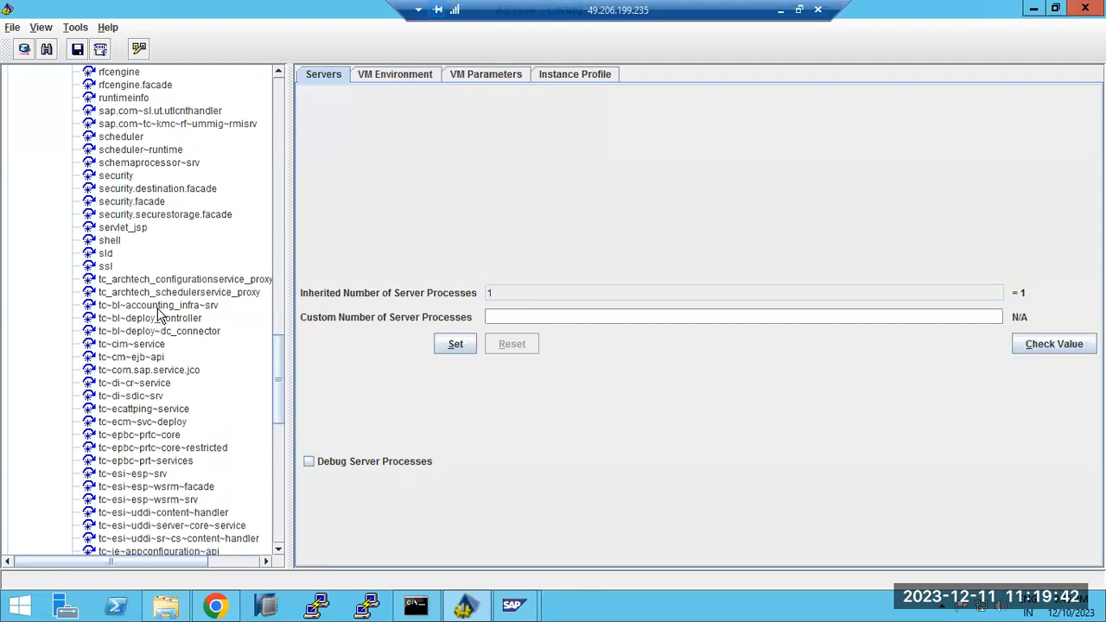
scroll(158, 317, "down", 1)
scroll(173, 307, "up", 20)
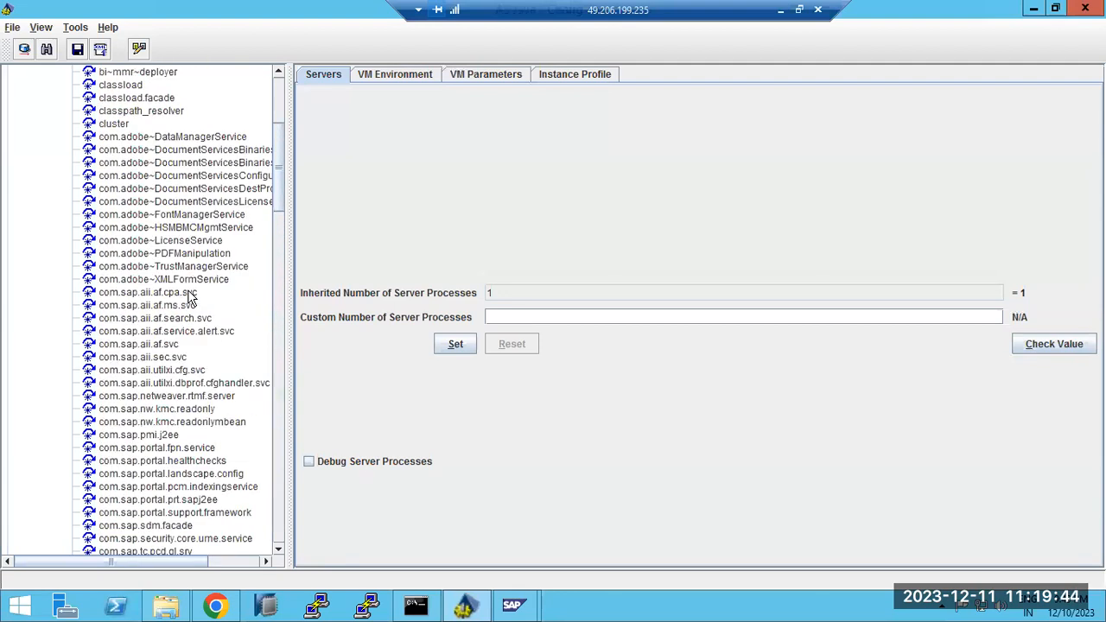
scroll(189, 295, "up", 6)
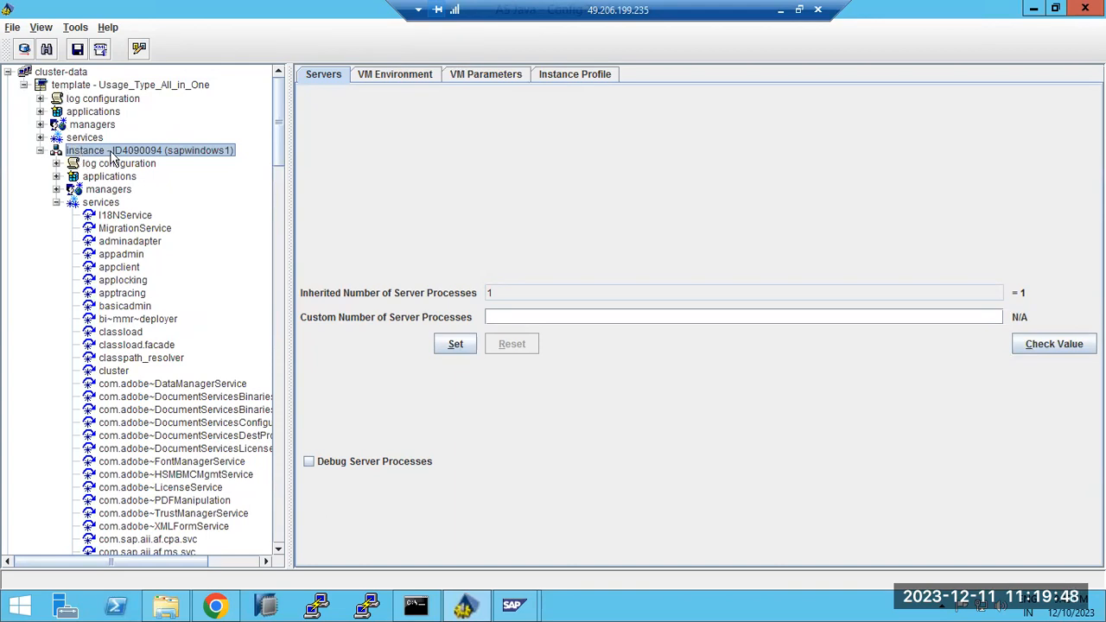
left_click(56, 202)
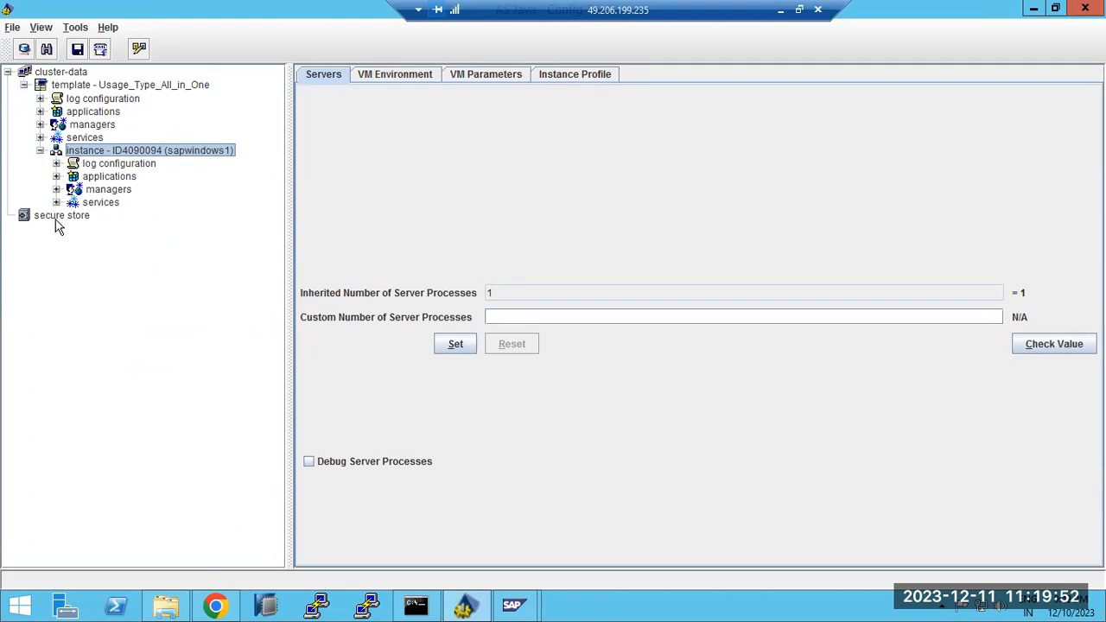
left_click(57, 217)
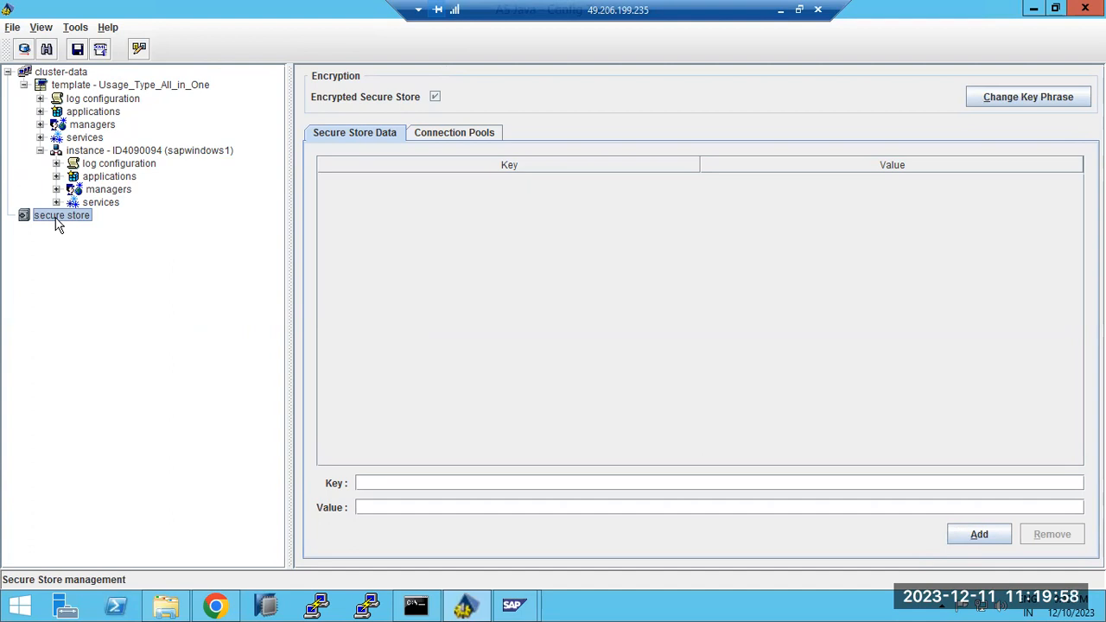
Load the NJD connection pool's Url into the Value field, select its URL text, then view Secure Store Data
left_click(432, 136)
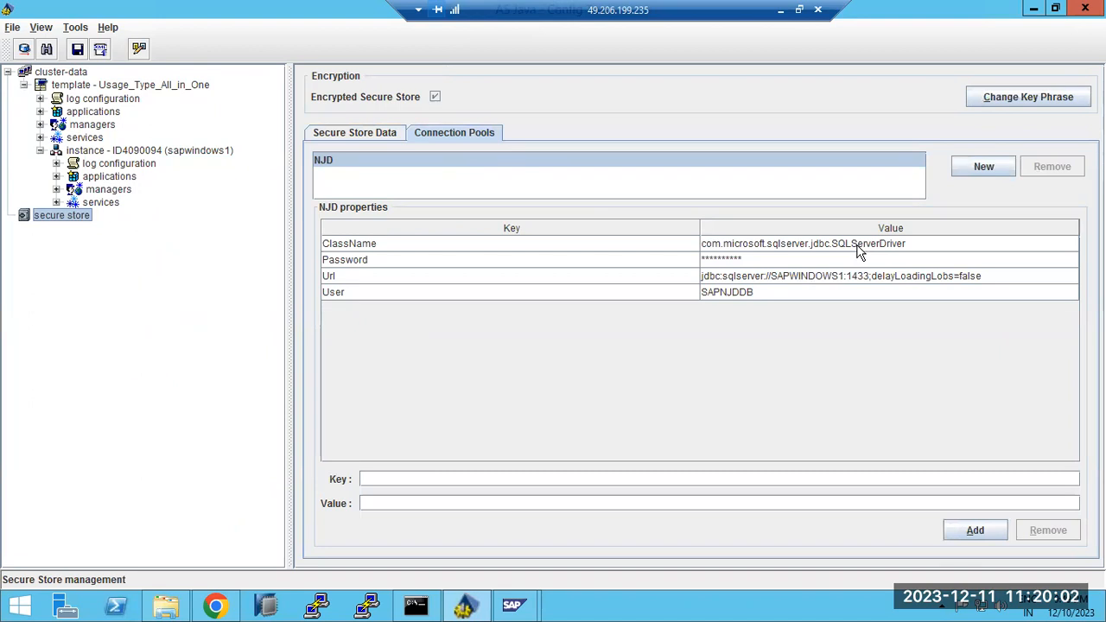
left_click(829, 284)
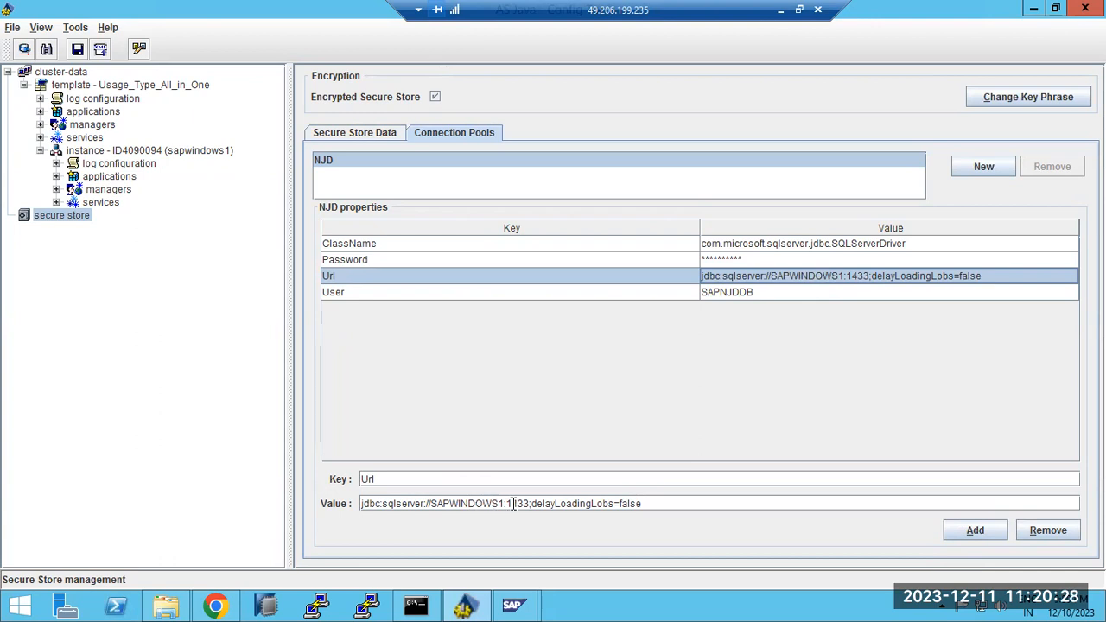
left_click_drag(528, 502, 361, 503)
left_click(648, 503, "shift")
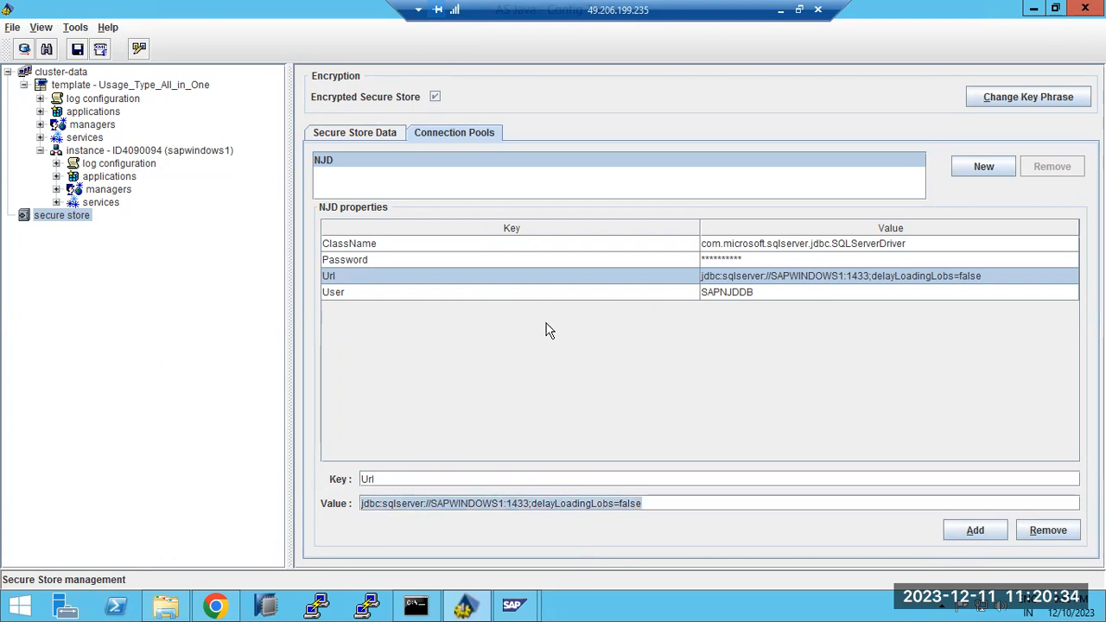
left_click(750, 277)
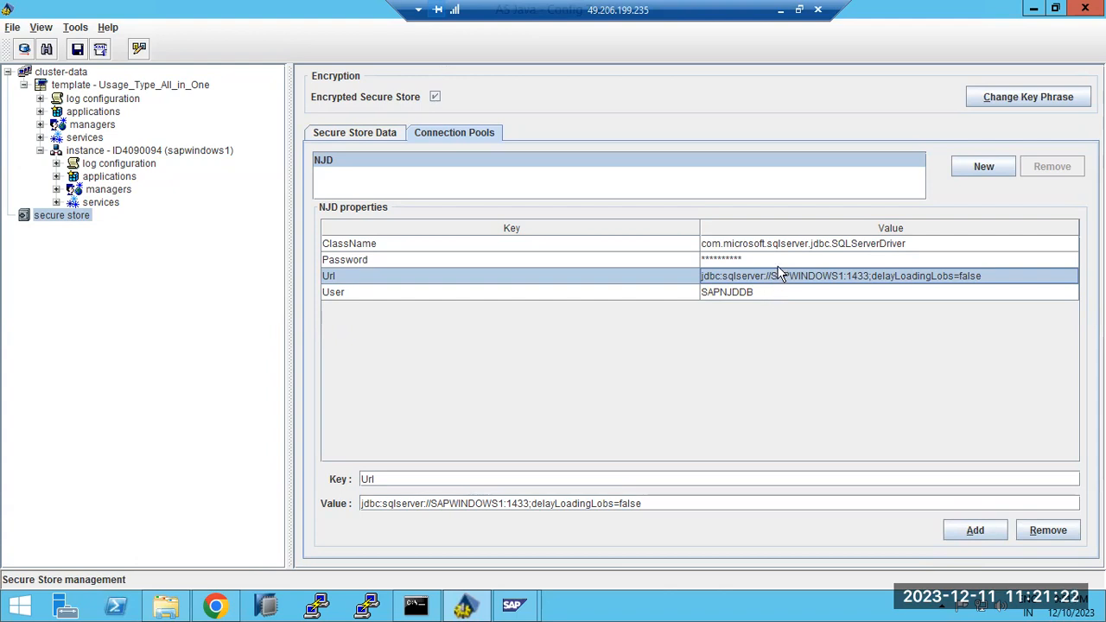
left_click(340, 138)
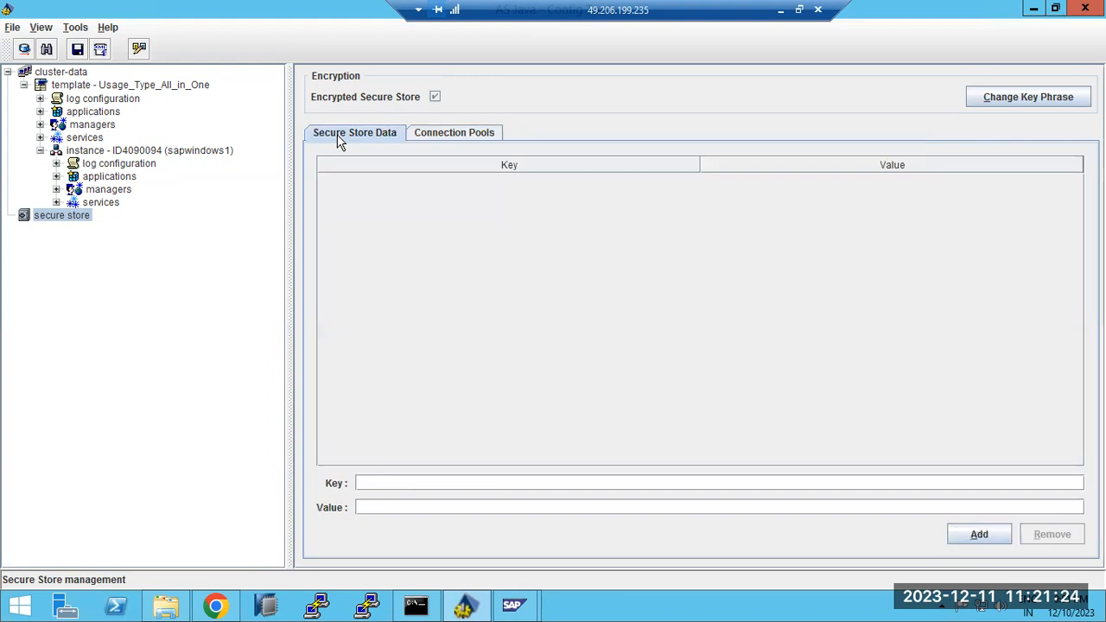
left_click(1023, 97)
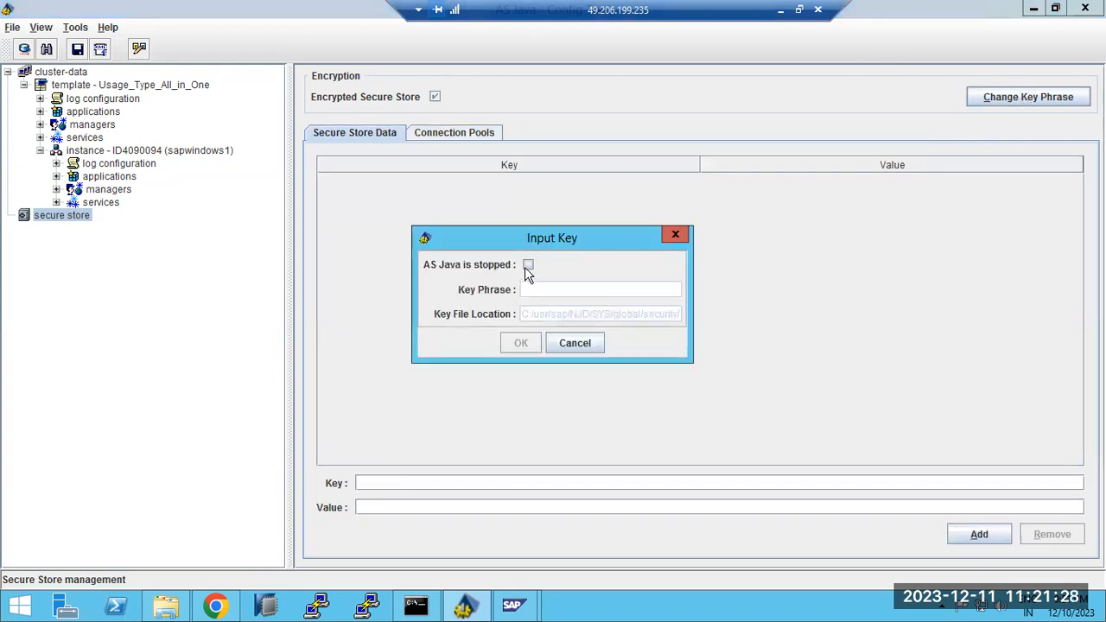
left_click_drag(601, 314, 671, 313)
left_click_drag(623, 314, 703, 315)
left_click(577, 343)
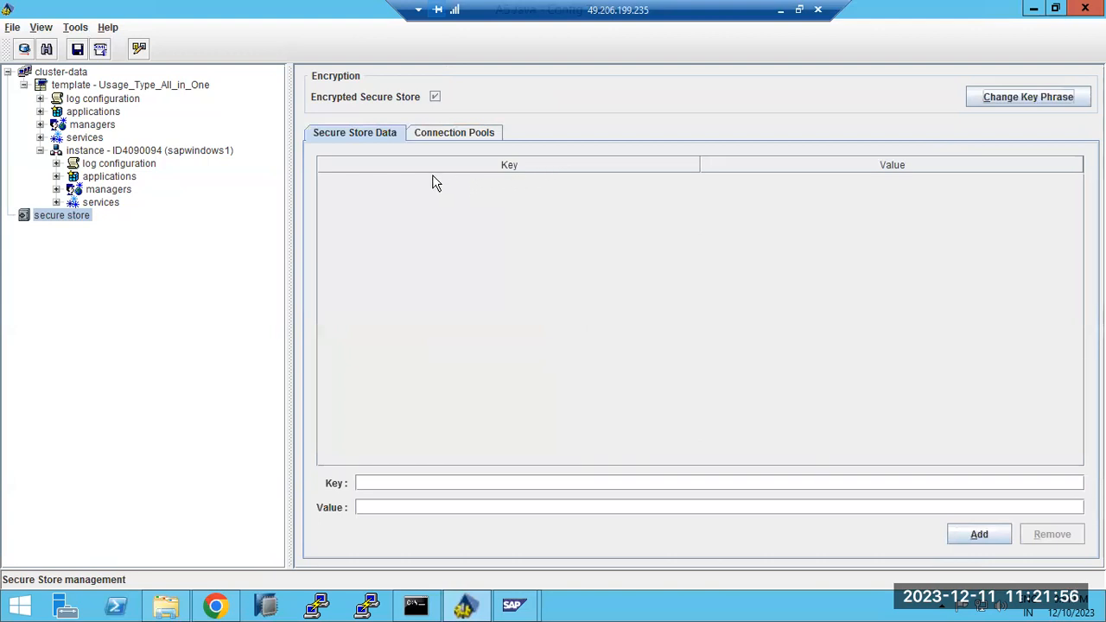
left_click(52, 217)
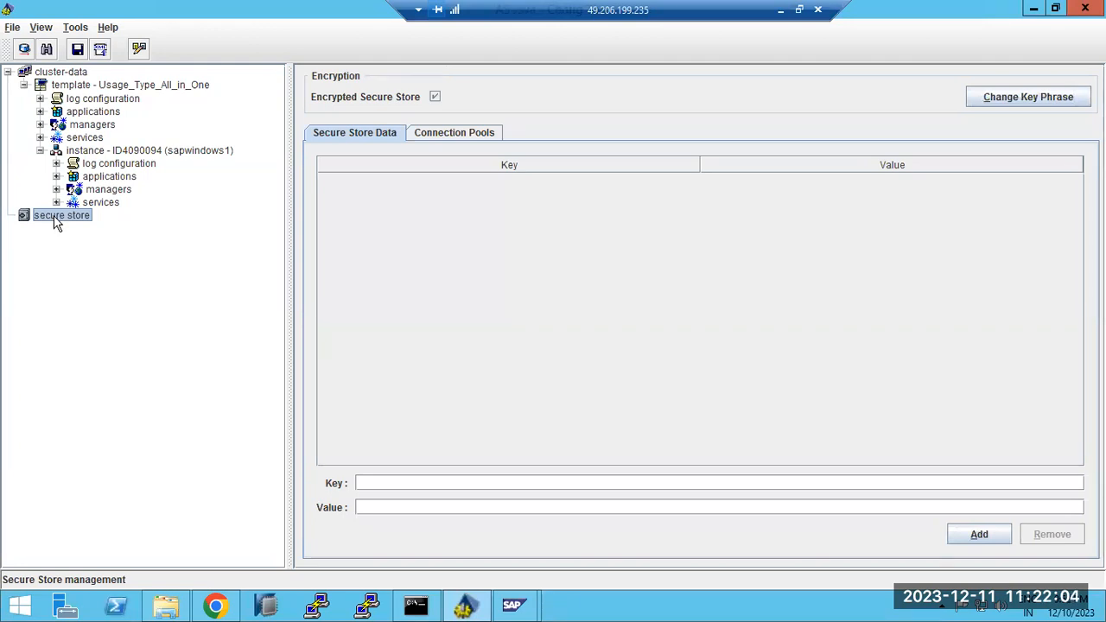
left_click(475, 132)
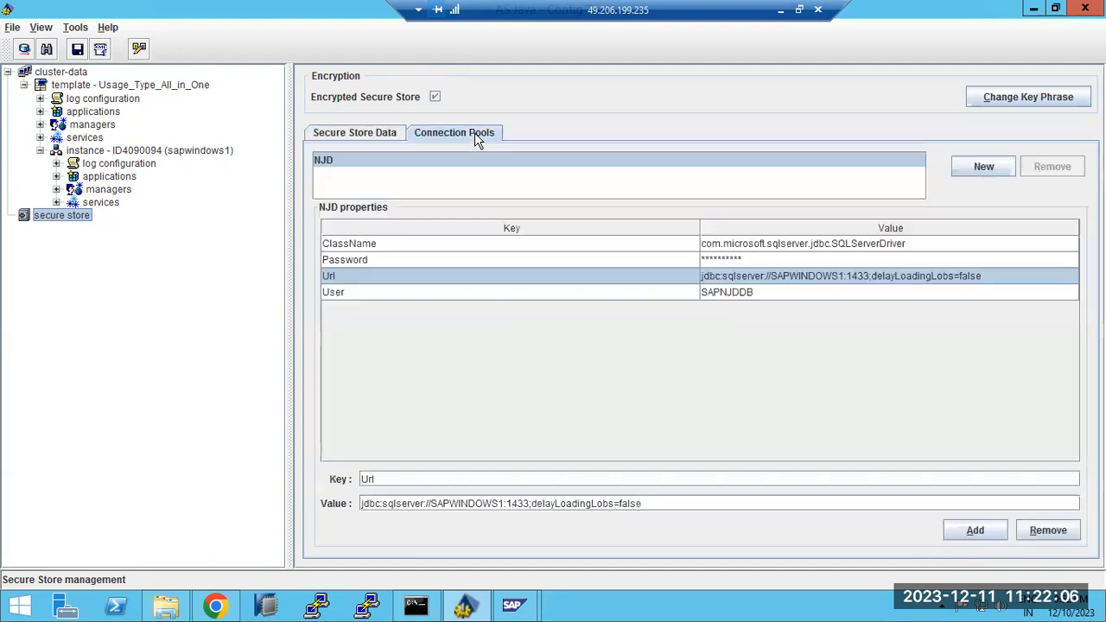
left_click(359, 135)
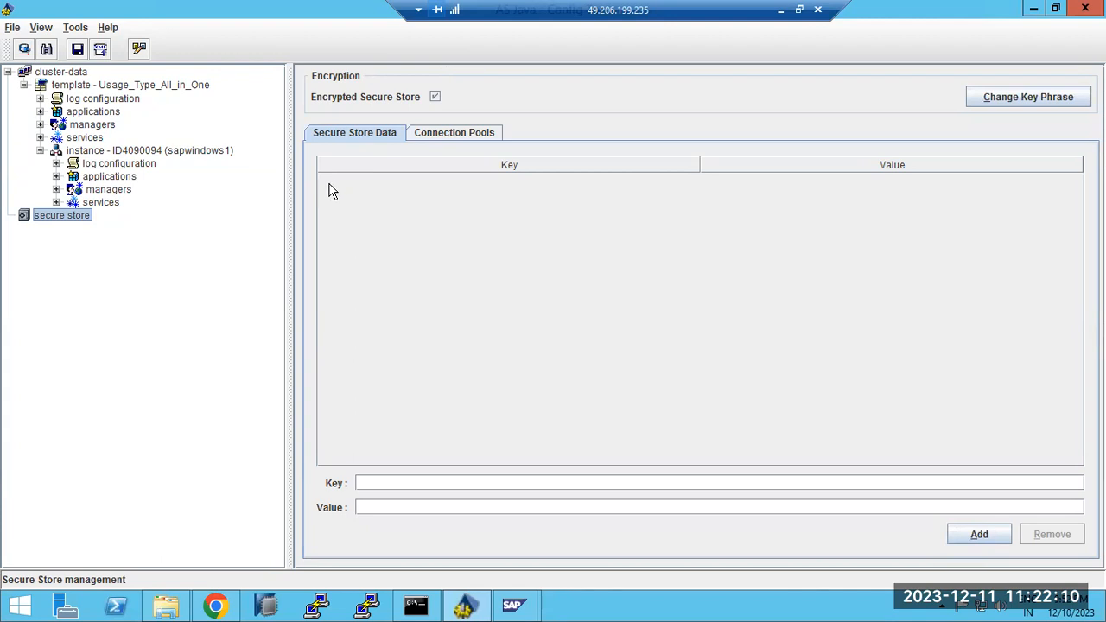
left_click(440, 135)
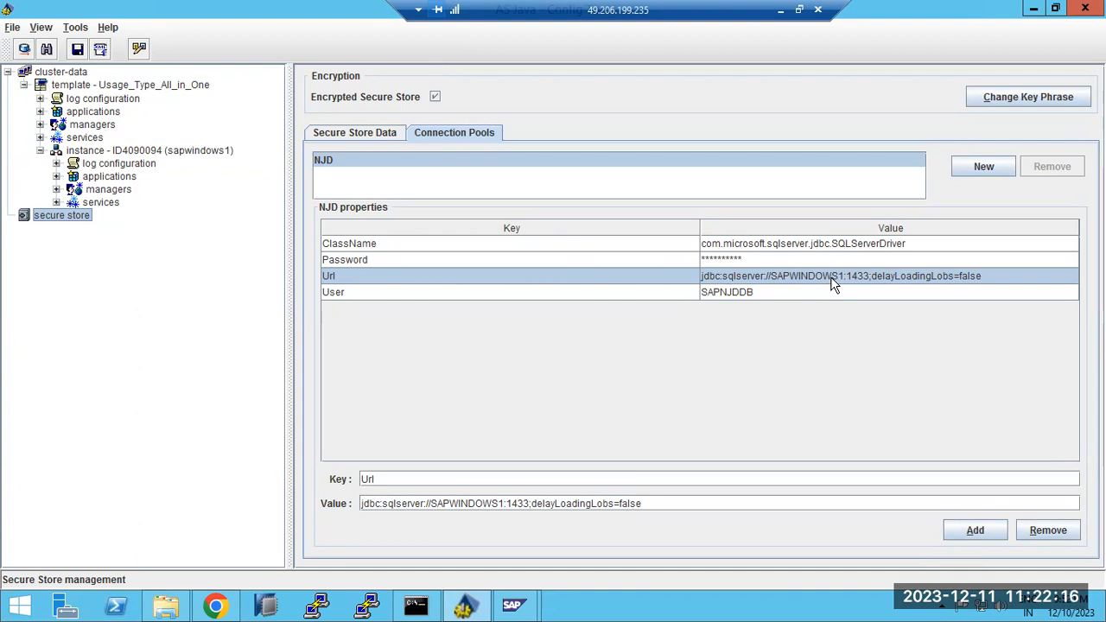
left_click(347, 135)
Expand the instance services and view the tc~sec~securestorage~service properties
left_click(56, 202)
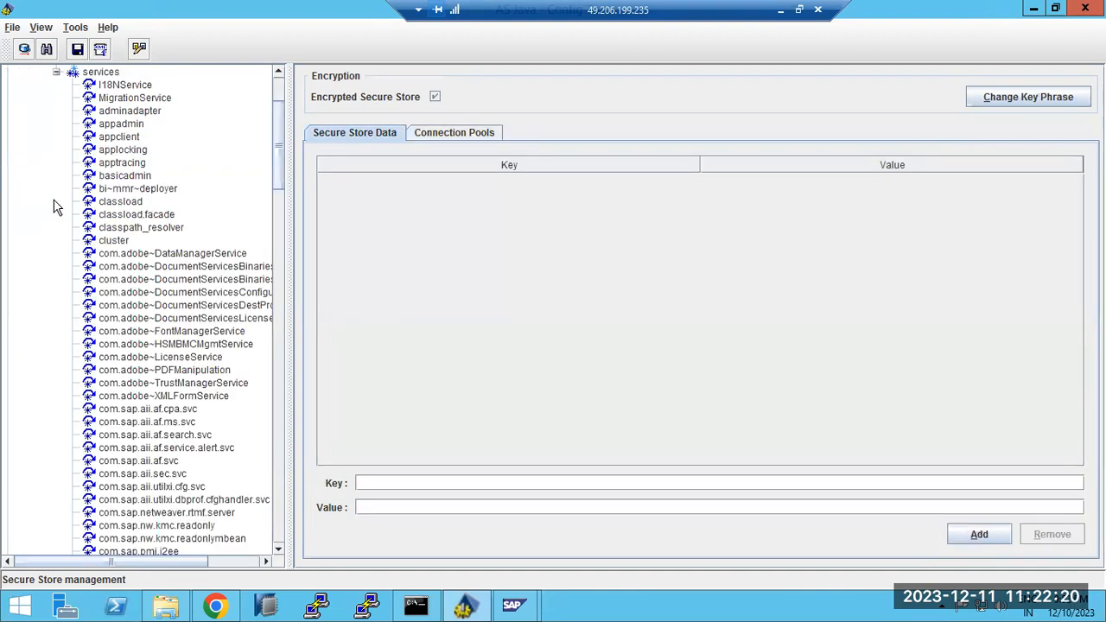
scroll(118, 239, "up", 2)
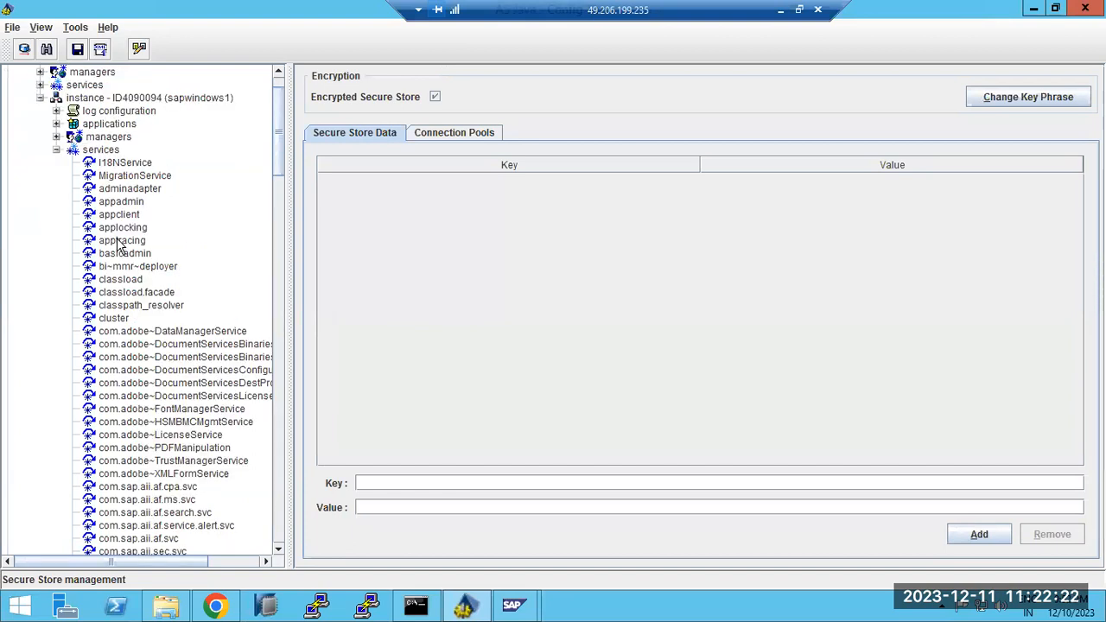
scroll(118, 223, "down", 20)
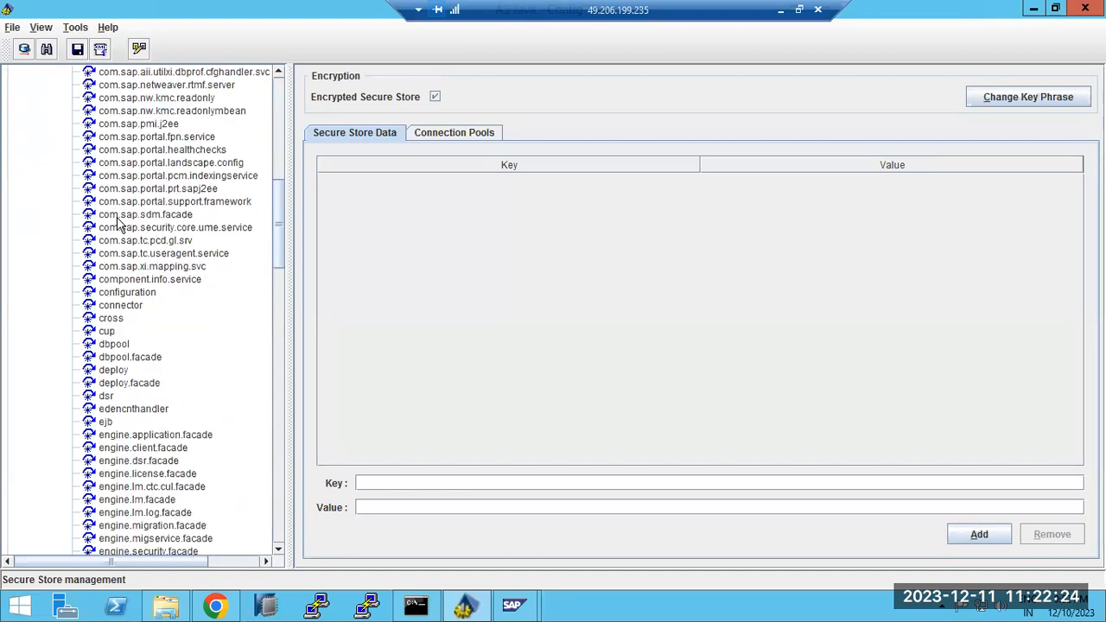
scroll(119, 223, "down", 17)
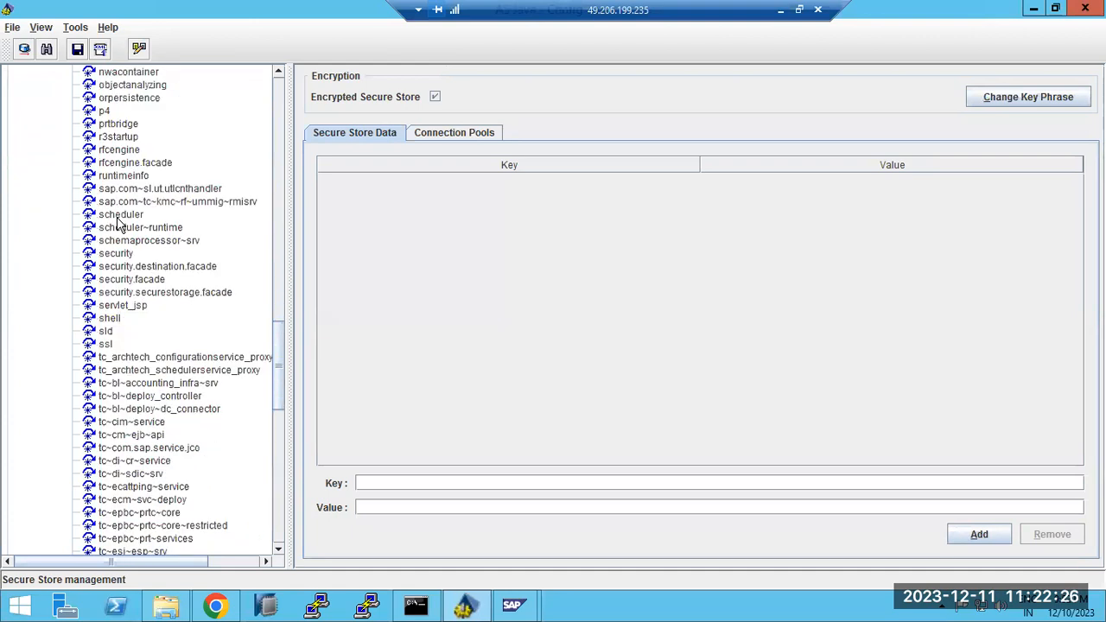
scroll(118, 222, "down", 13)
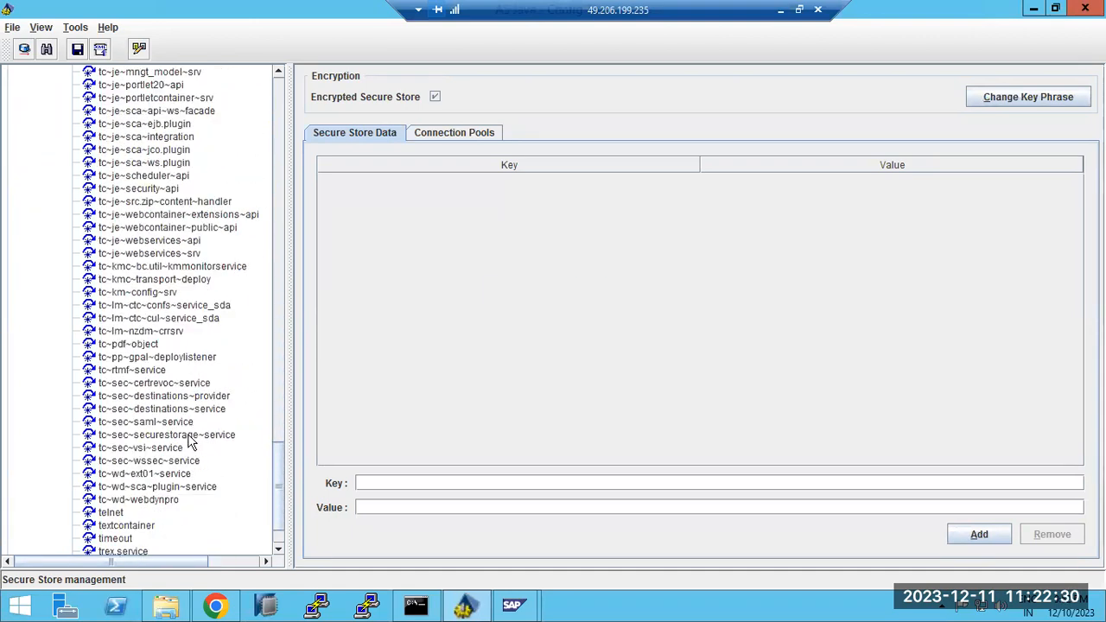
left_click(185, 436)
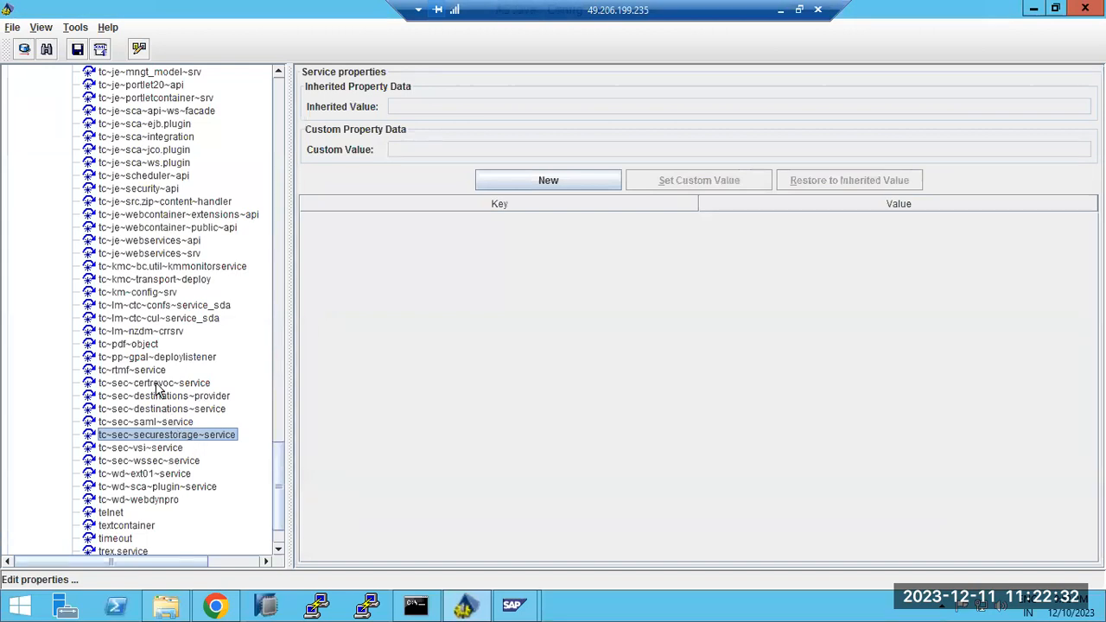
View the tc~wd~webdynpro, webservices and timeout properties, then collapse the services list
left_click(143, 500)
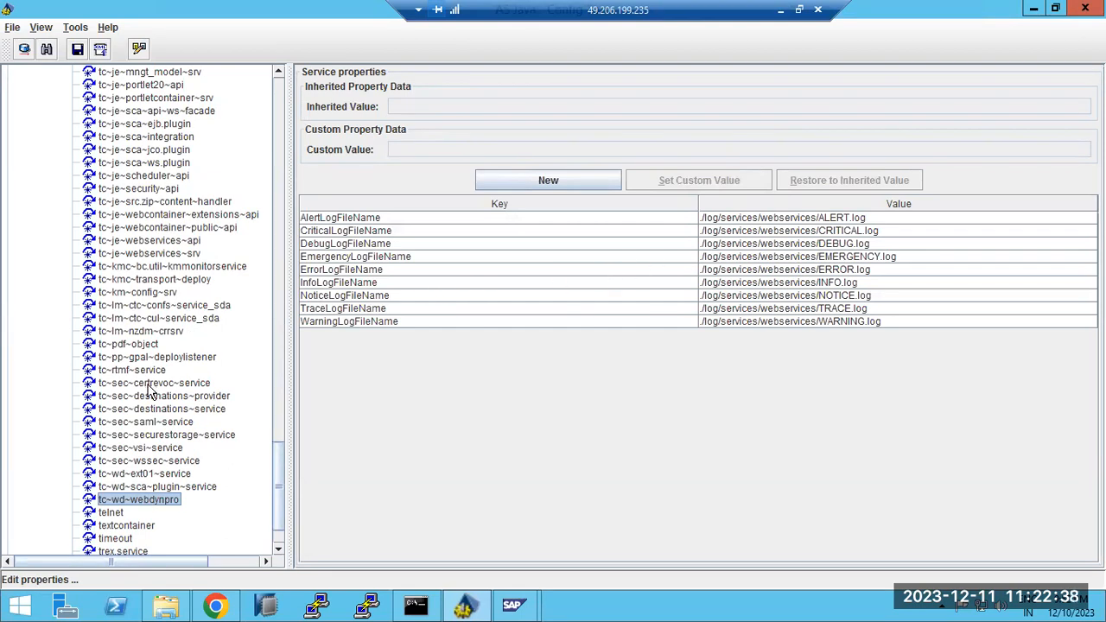
scroll(150, 399, "down", 2)
left_click(118, 523)
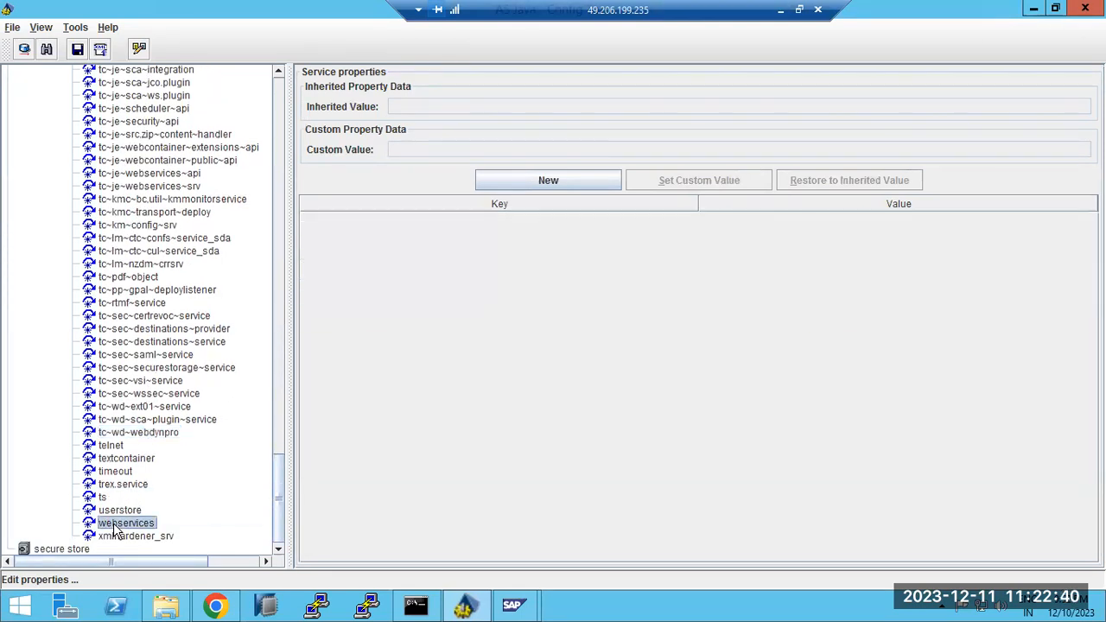
left_click(126, 473)
scroll(123, 466, "up", 12)
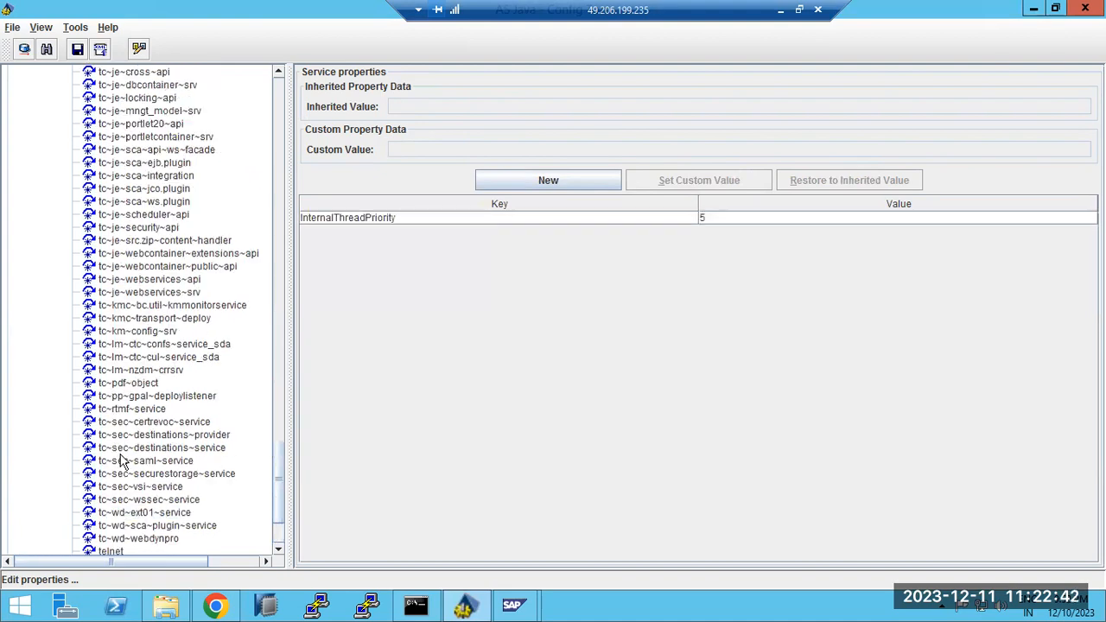
scroll(121, 458, "up", 20)
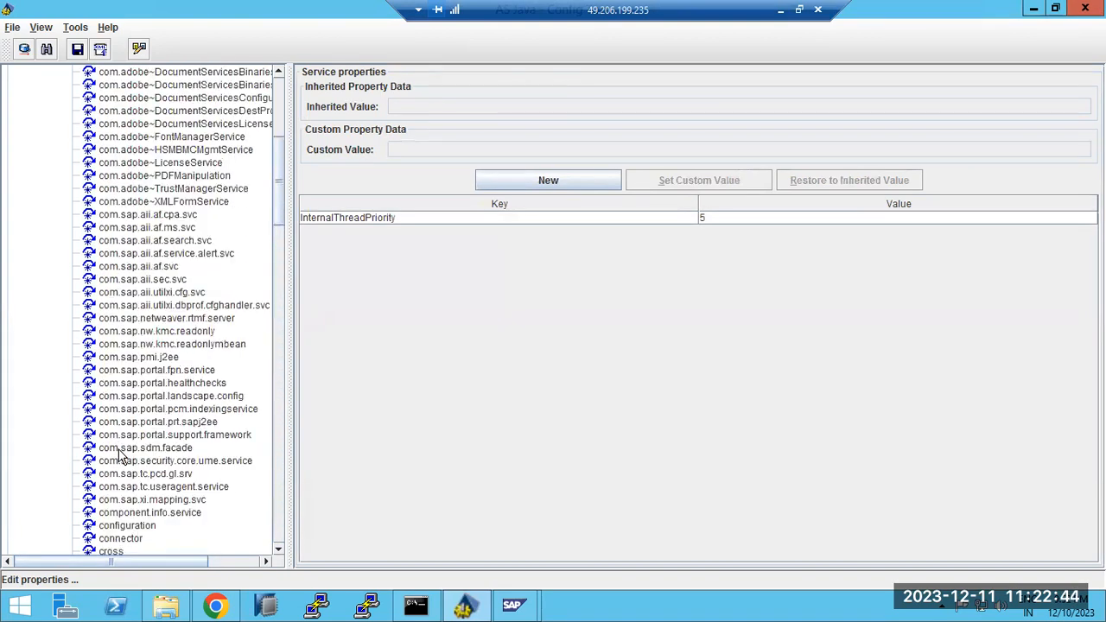
scroll(121, 457, "up", 5)
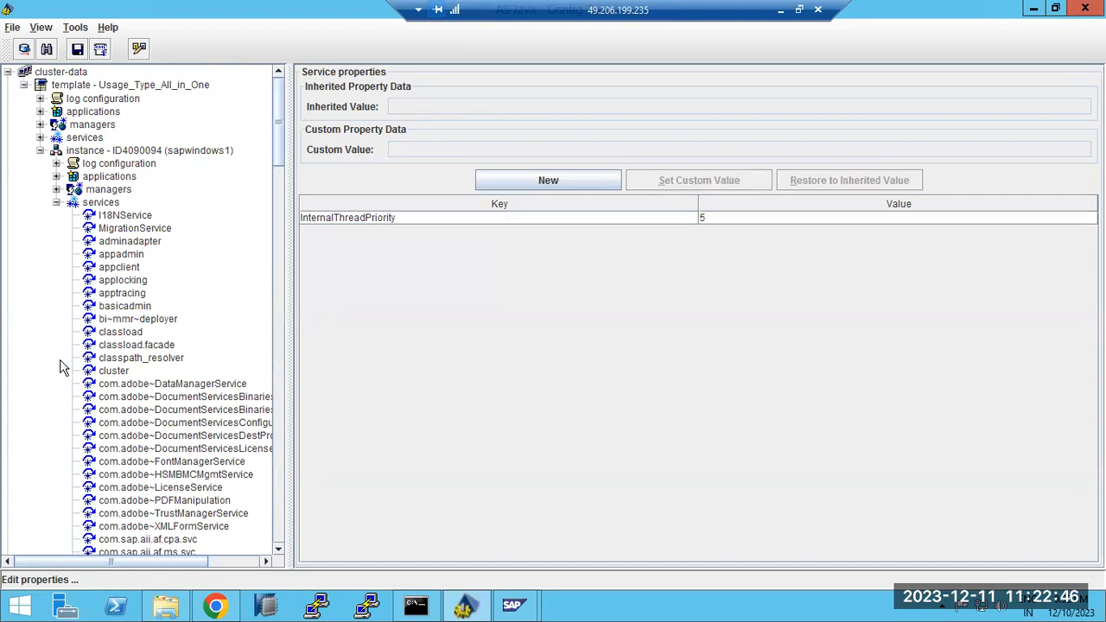
left_click(56, 202)
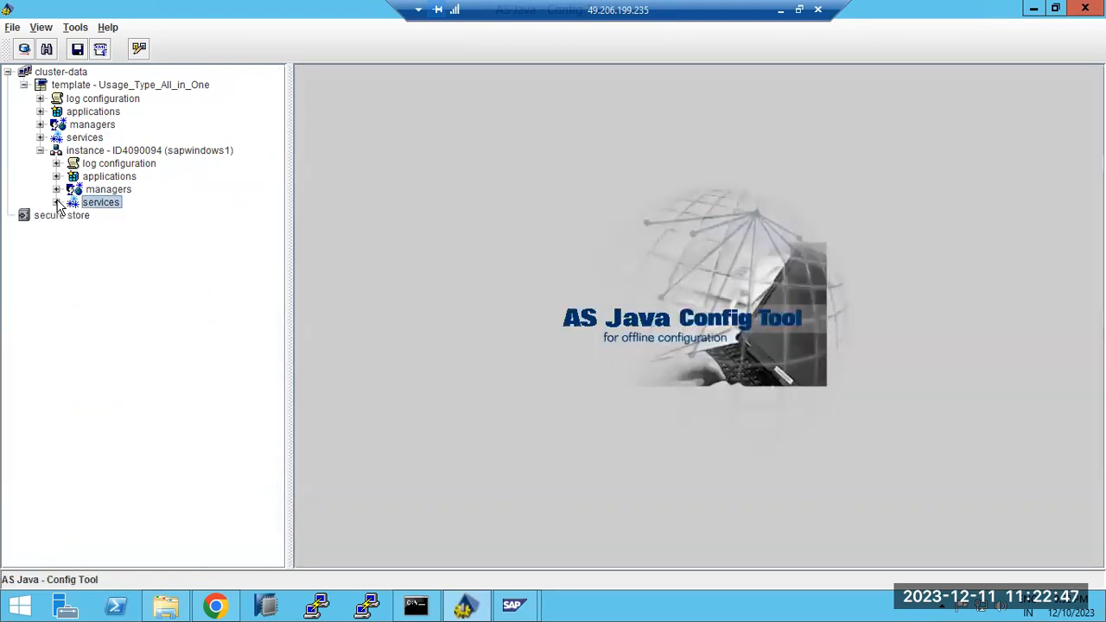
Start File > Backup Custom Data, cancel it, and acknowledge the cancellation message
left_click(13, 30)
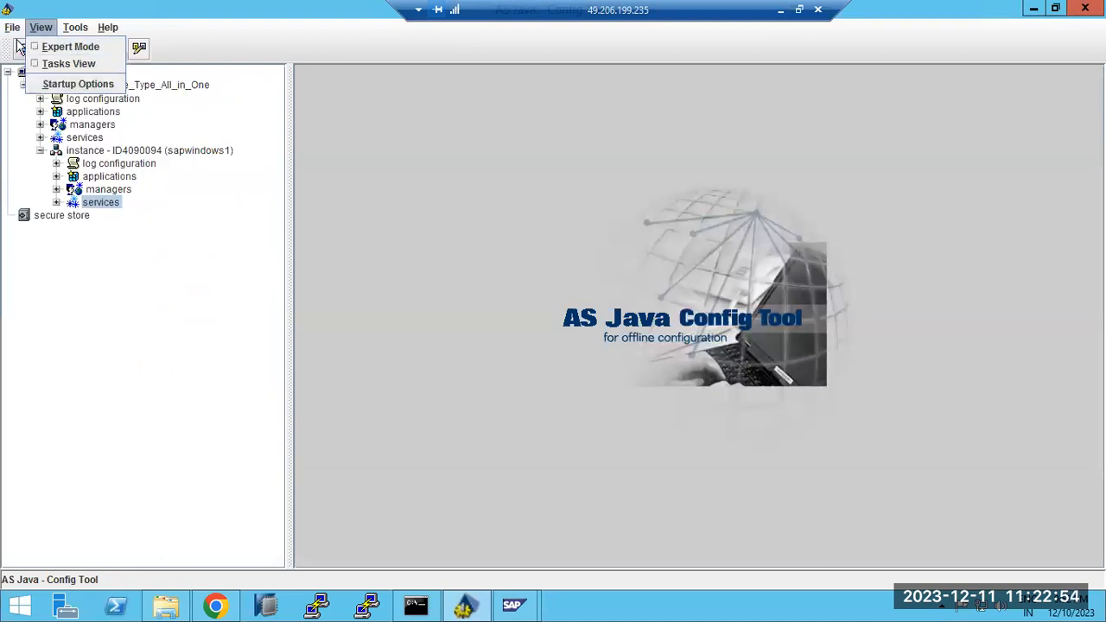
left_click(92, 97)
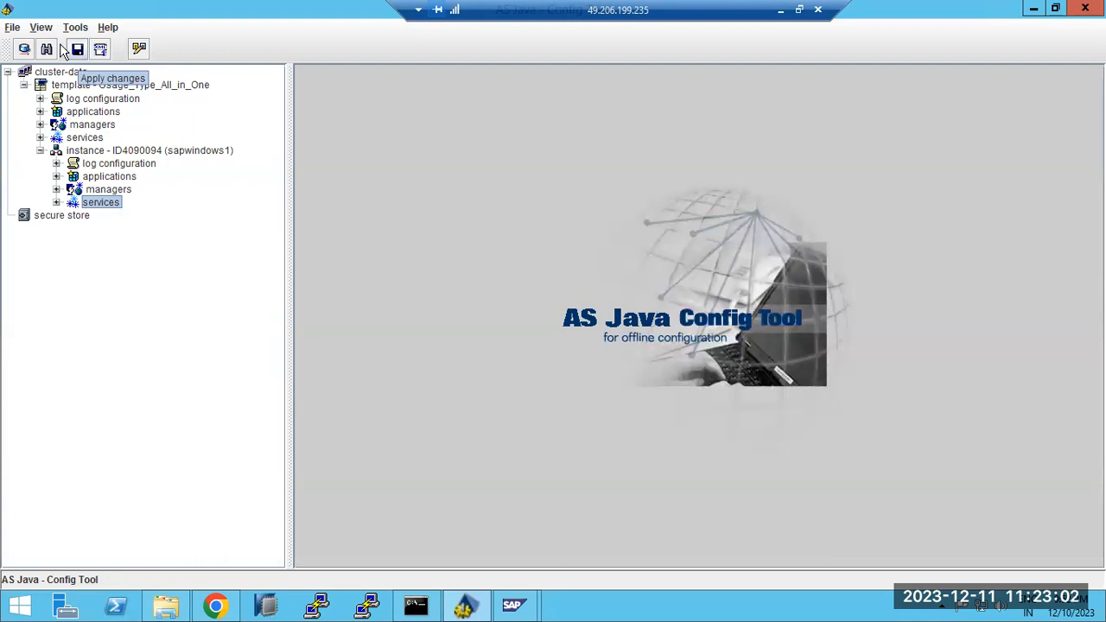
left_click(16, 29)
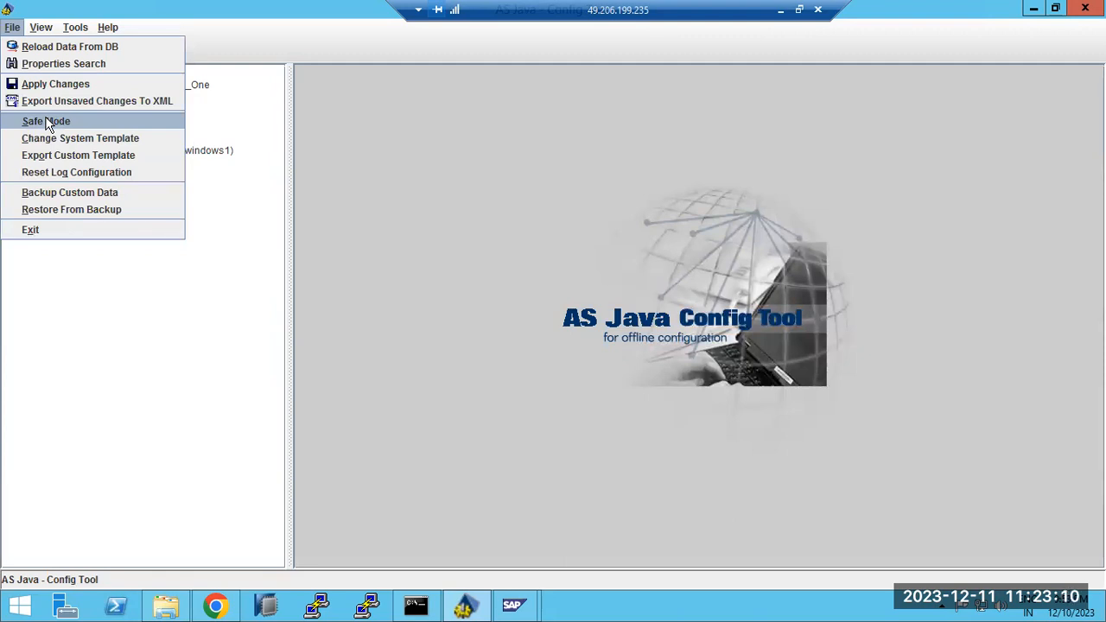
left_click(65, 187)
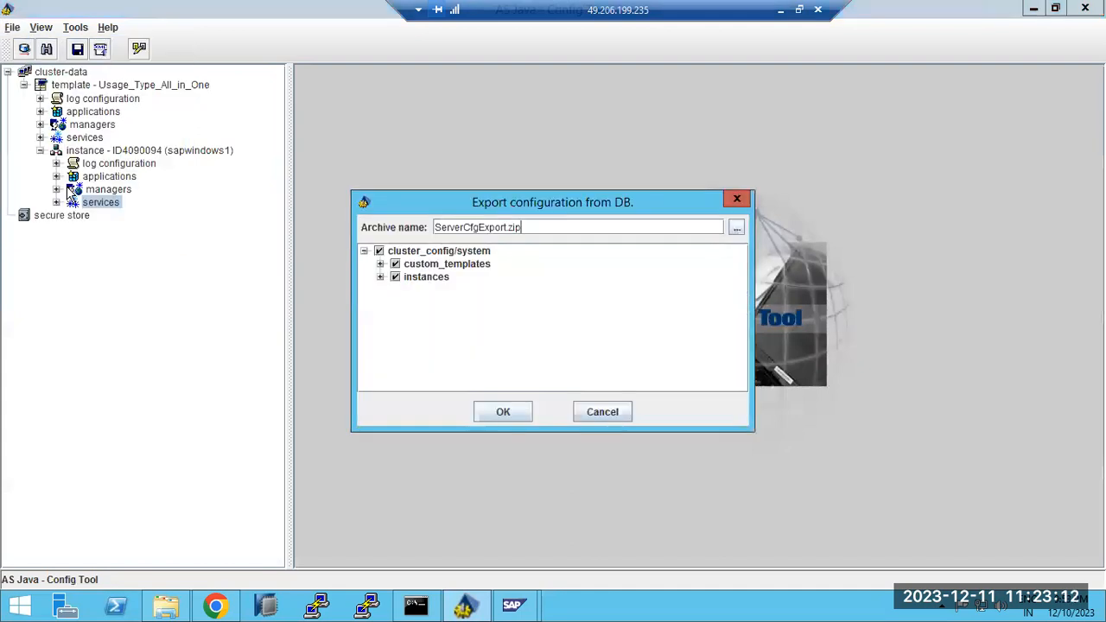
left_click(587, 413)
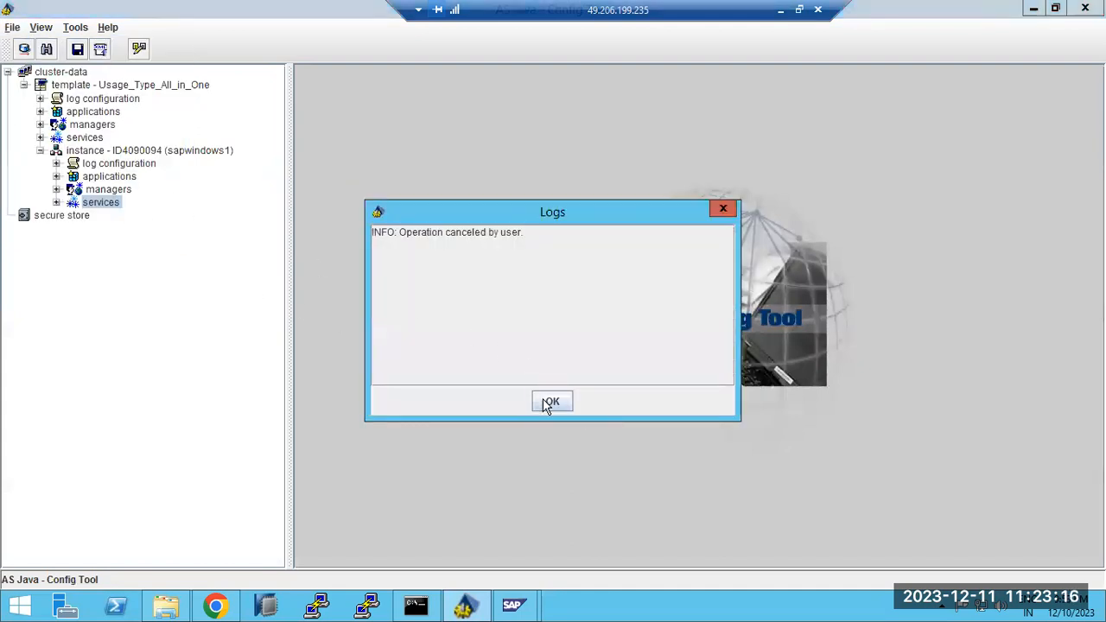
left_click(544, 399)
Open the Configuration Editor from the Tools menu
left_click(12, 28)
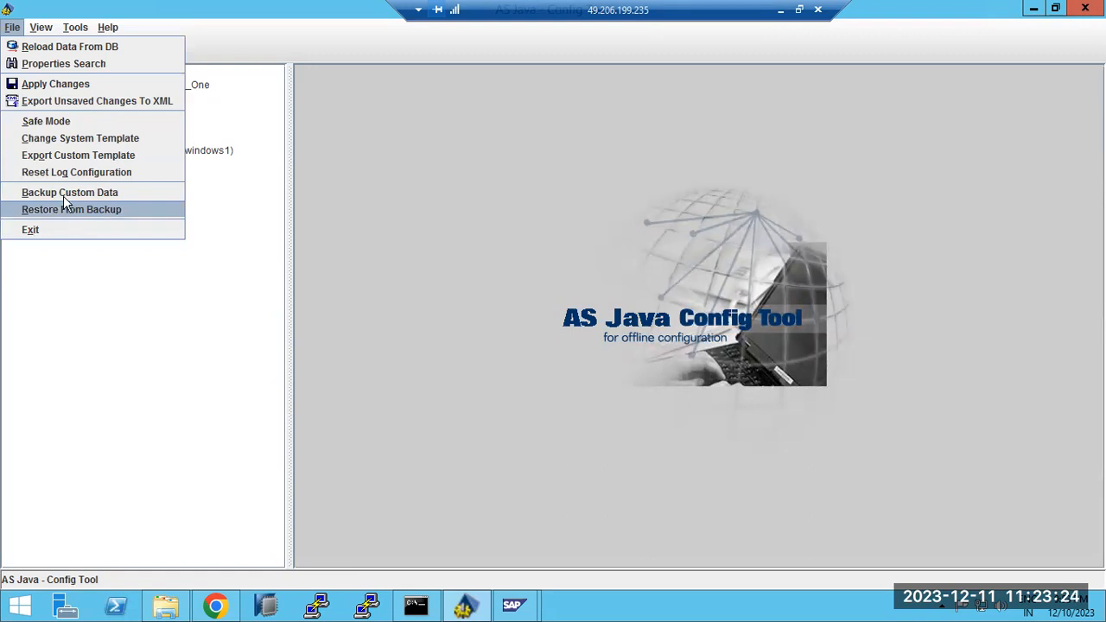
mouse_move(38, 28)
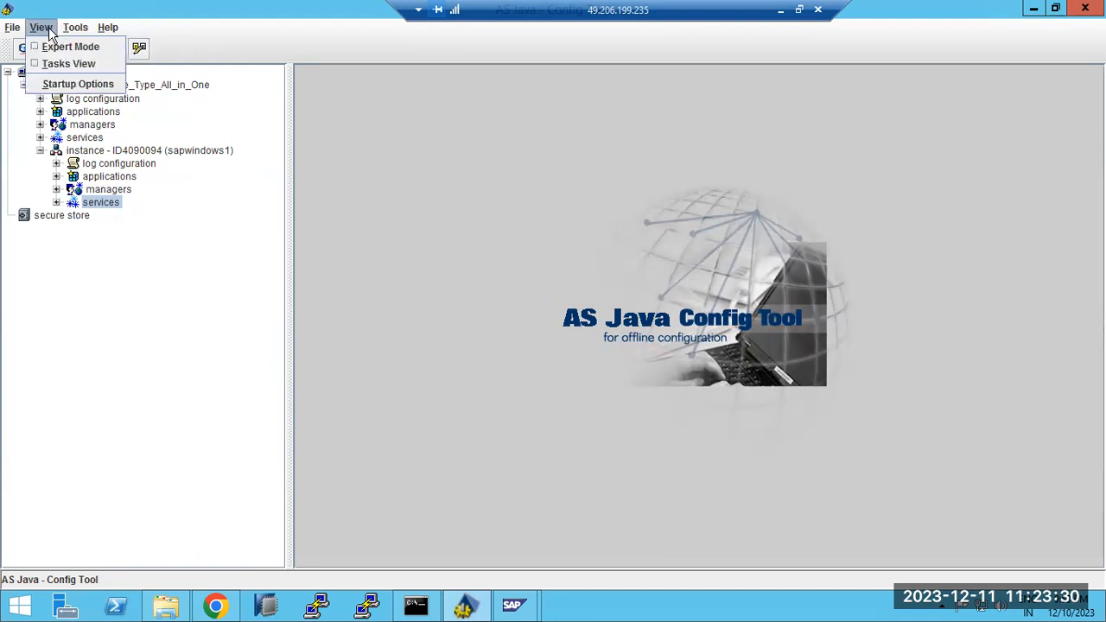
mouse_move(75, 28)
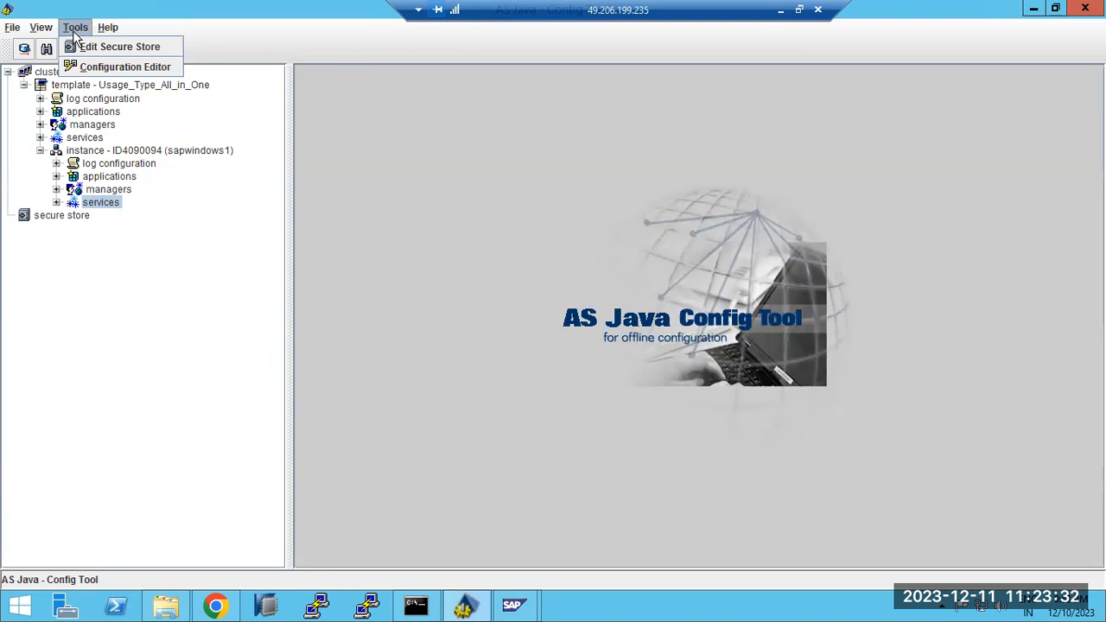
left_click(101, 66)
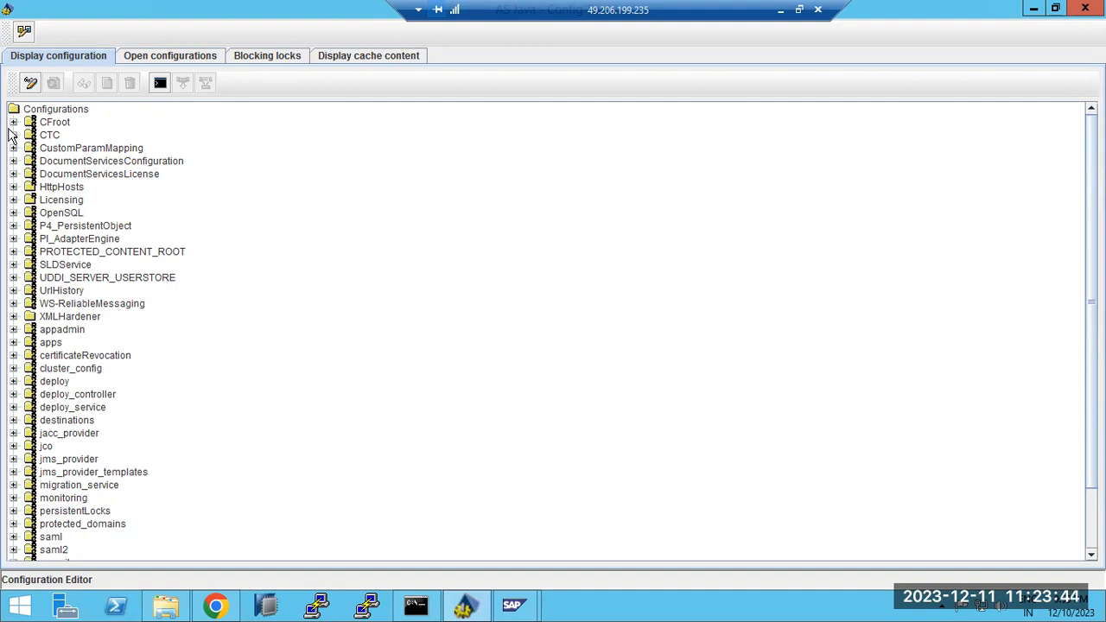
Switch to Chrome showing the NetWeaver AS Java start page on sapwindows1:54000
left_click(215, 605)
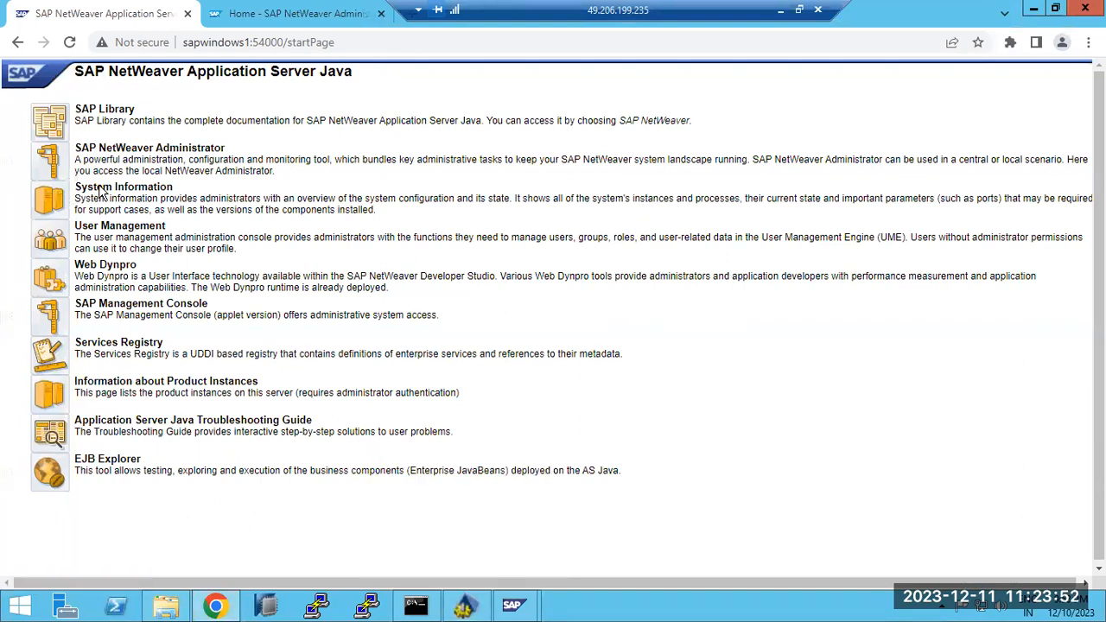
Retry the failing NetWeaver Administrator home and Availability and Performance, then close Chrome for SAP Management Console
left_click(273, 14)
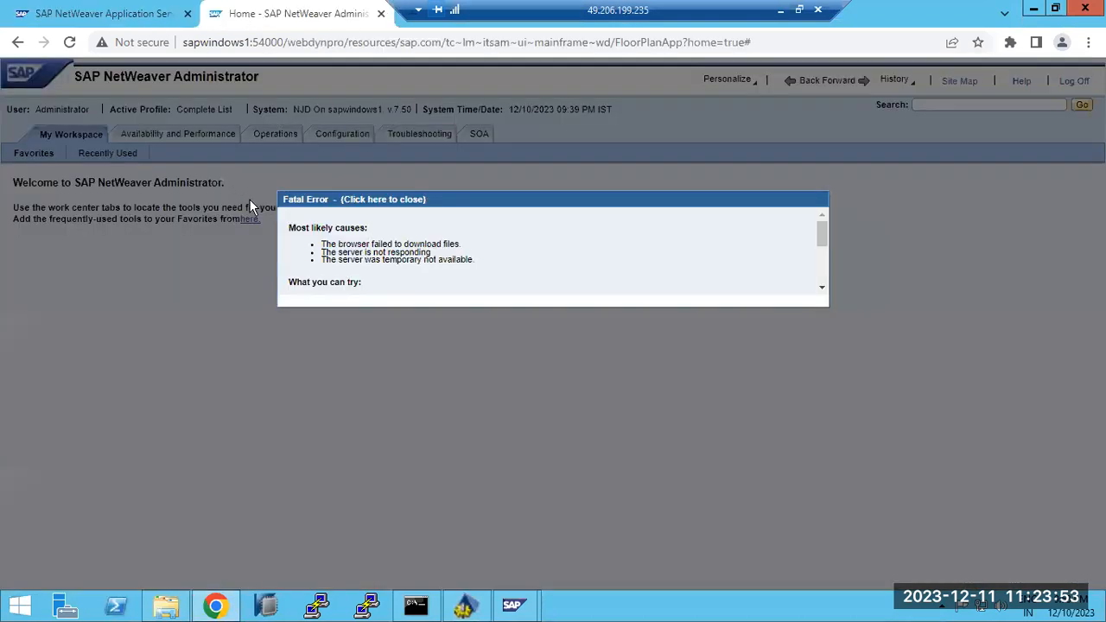
left_click(69, 41)
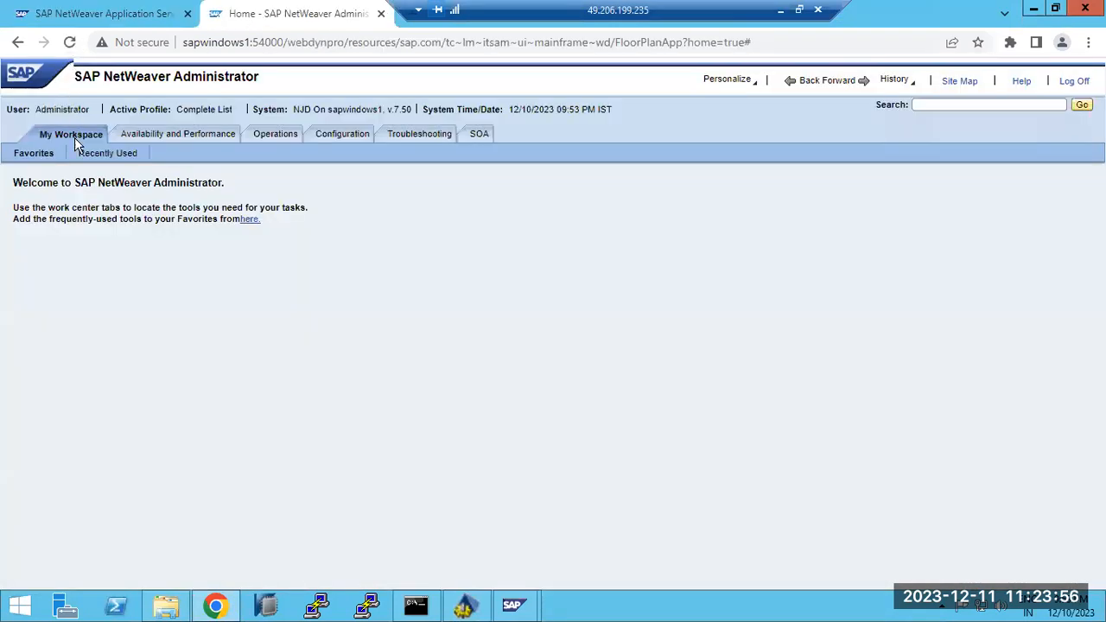
left_click(149, 138)
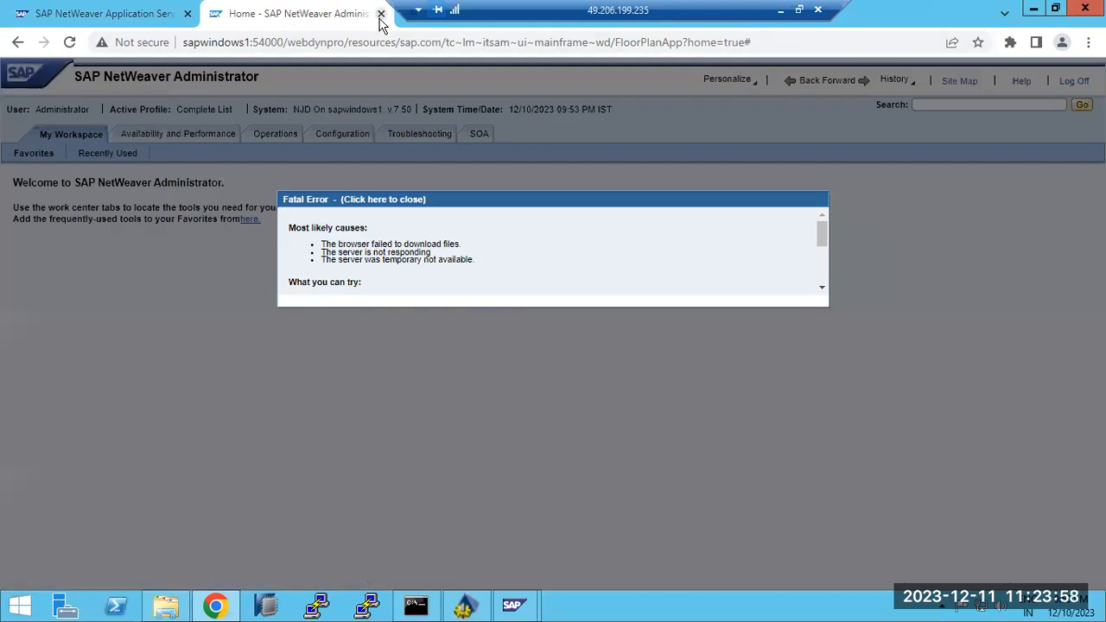
left_click(381, 13)
left_click(188, 14)
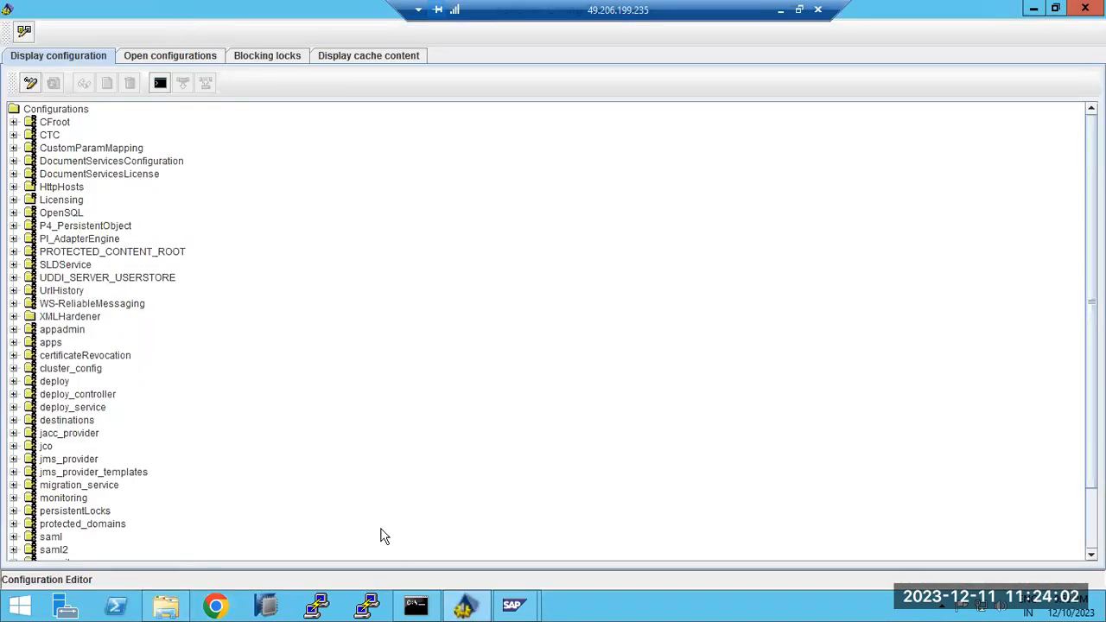
left_click(510, 600)
Restart all NJD instances from SAP Management Console, authorizing with the OS account password
left_click(562, 536)
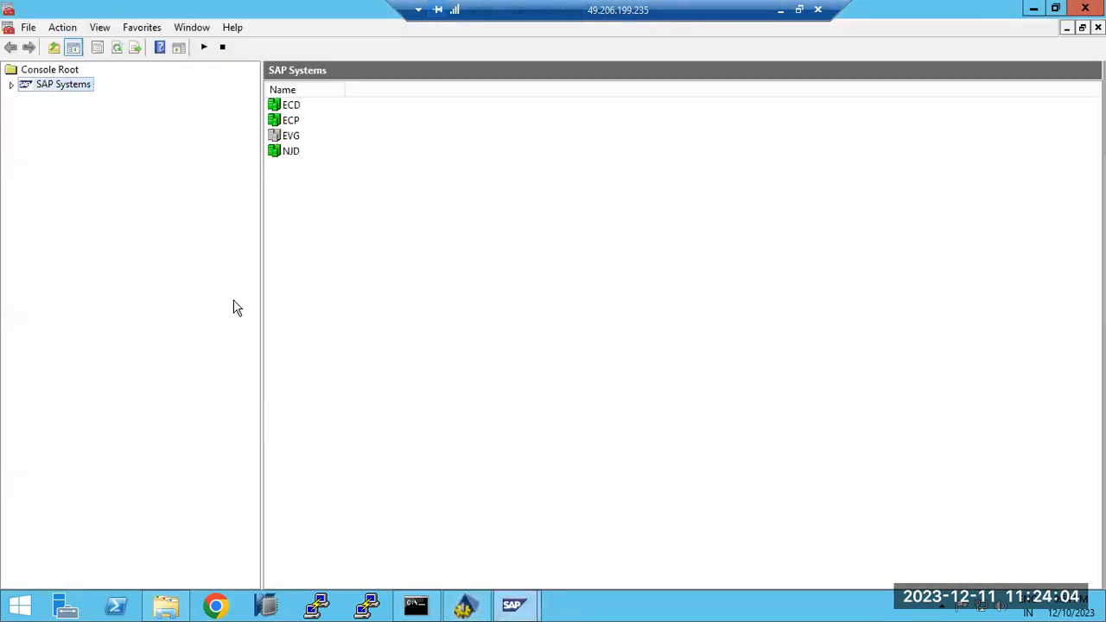
left_click(11, 85)
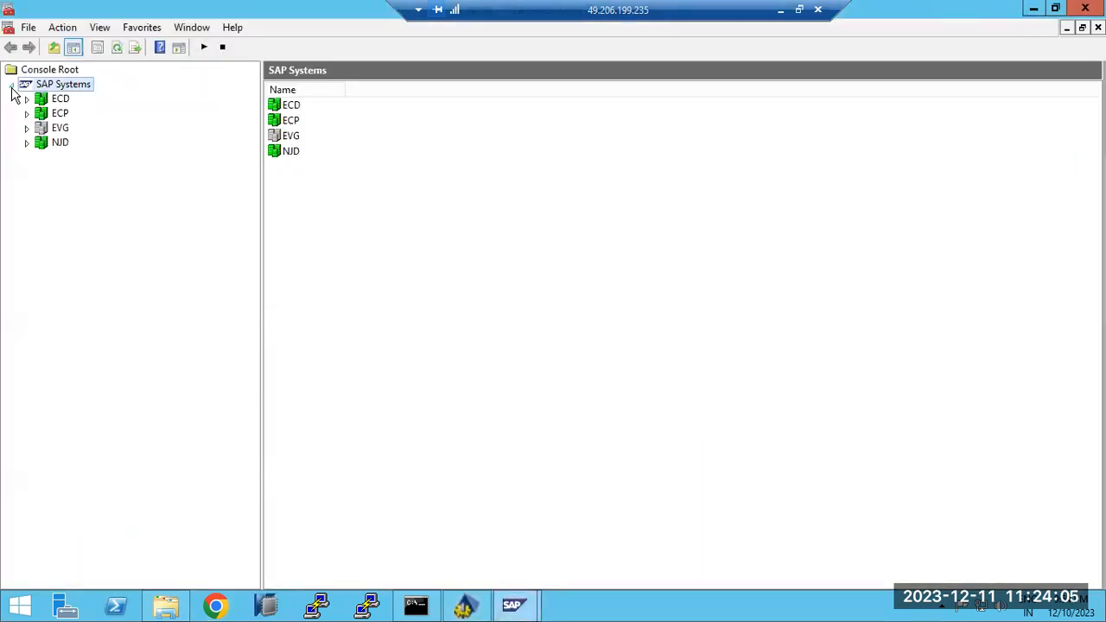
right_click(49, 144)
left_click(95, 188)
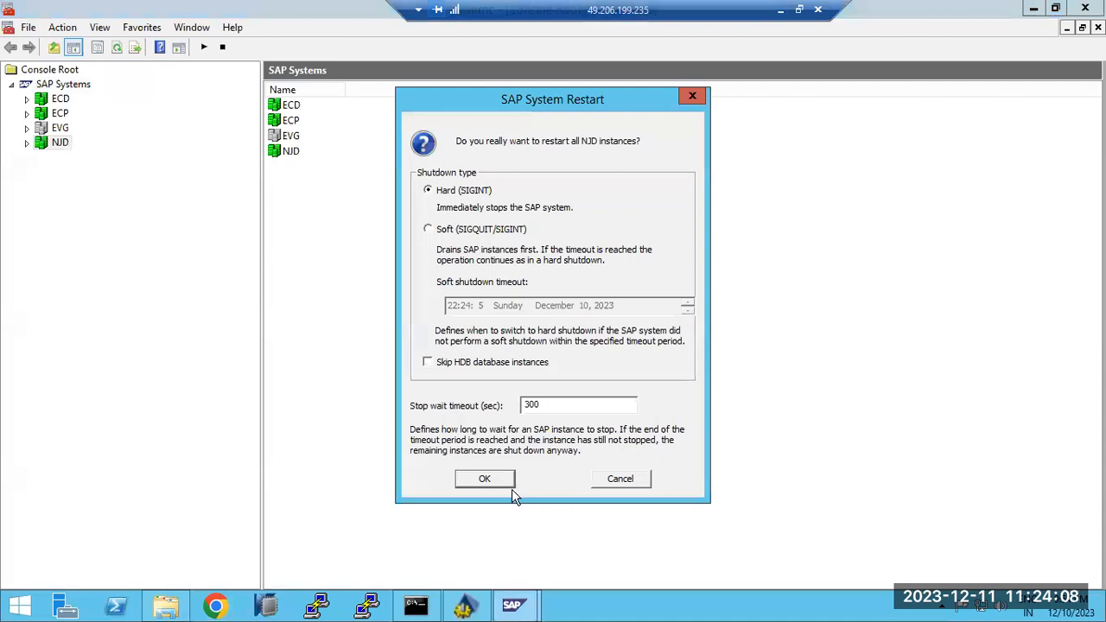
left_click(498, 489)
left_click(507, 321)
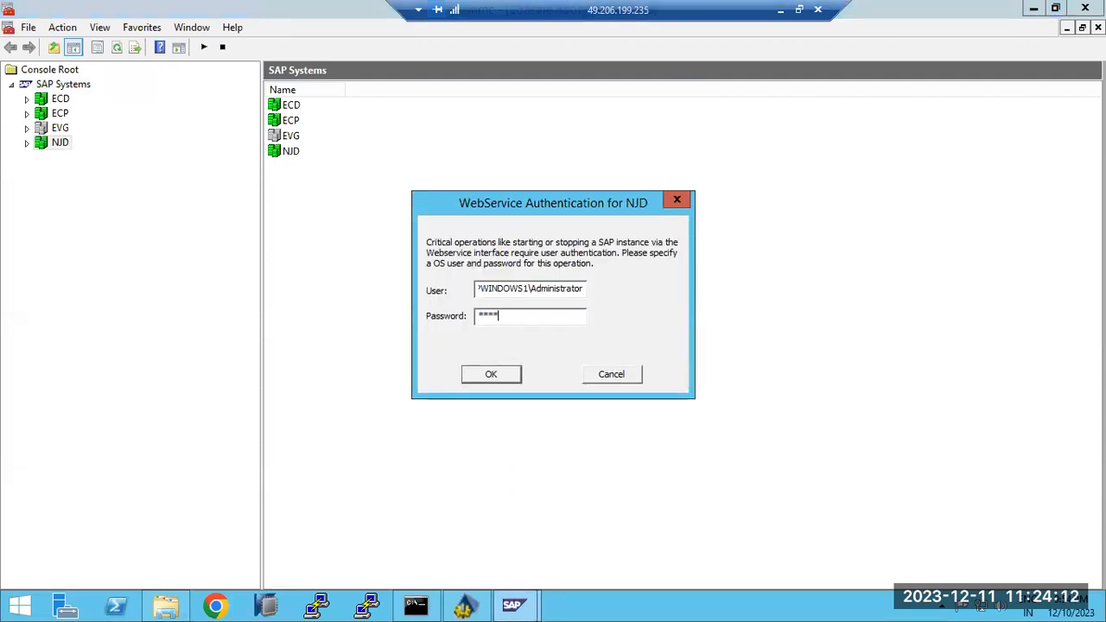
key("Return")
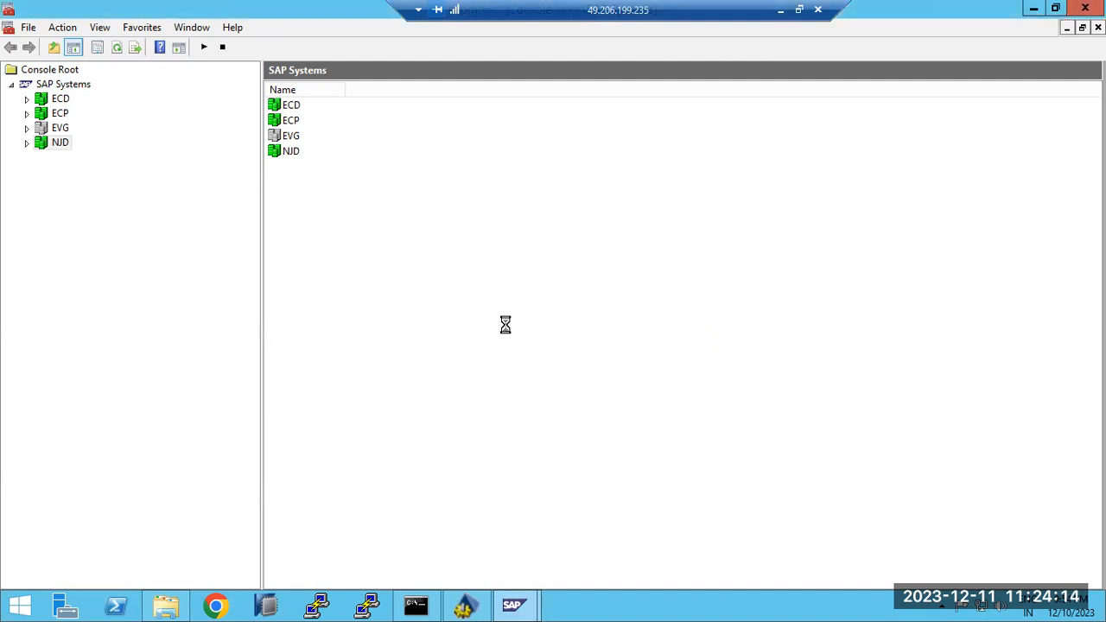
Expand NJD instance 40 and refresh its Process List to check the processes
left_click(27, 144)
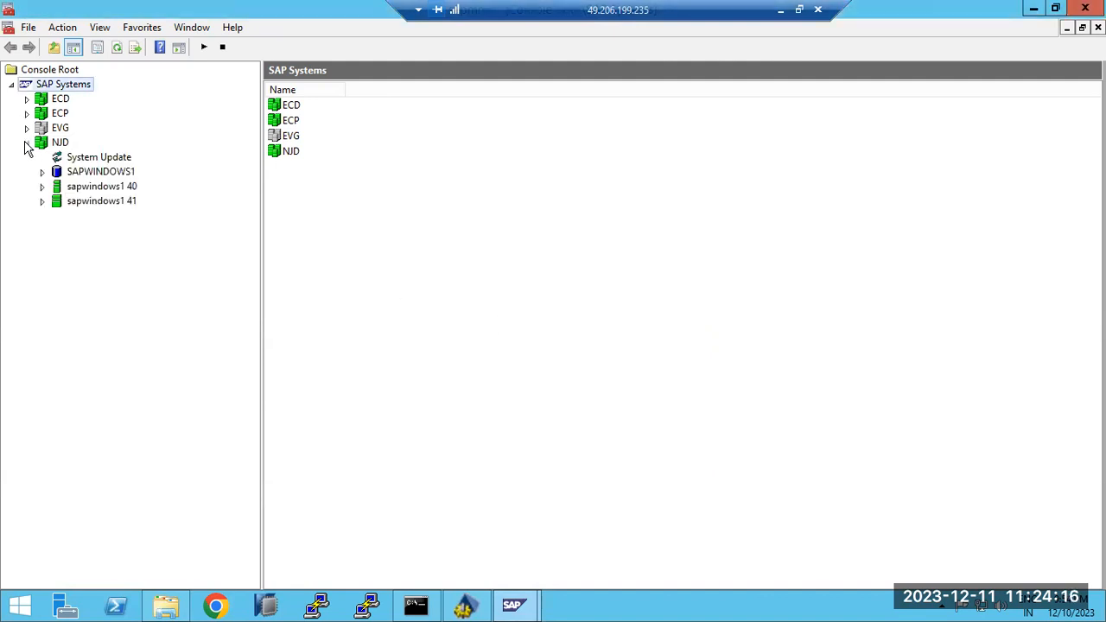
left_click(42, 186)
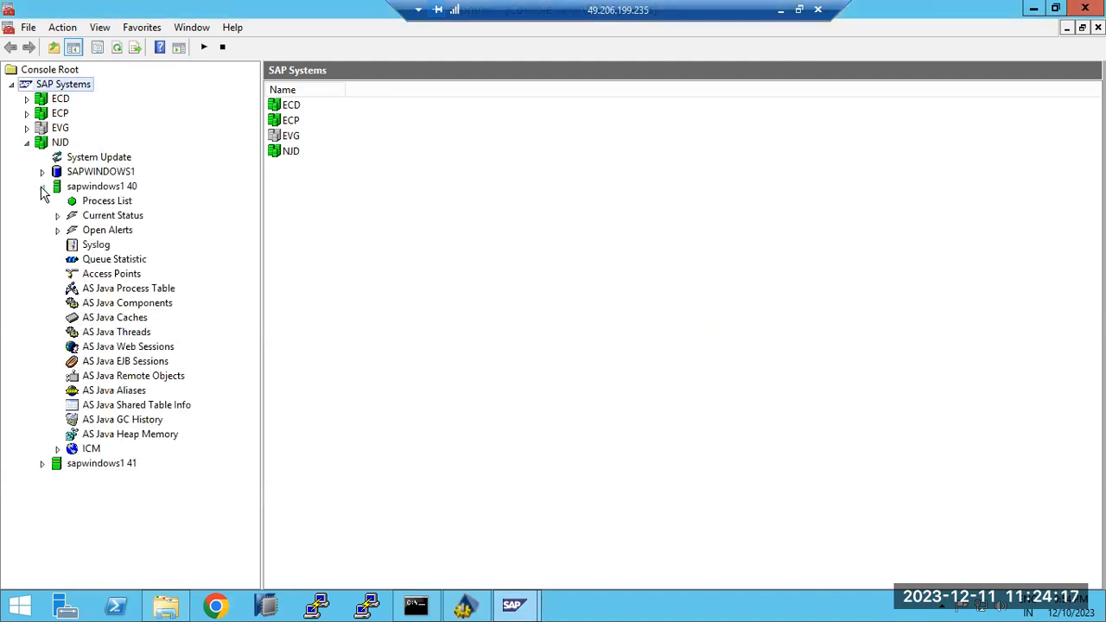
left_click(118, 52)
left_click(118, 52)
left_click(121, 202)
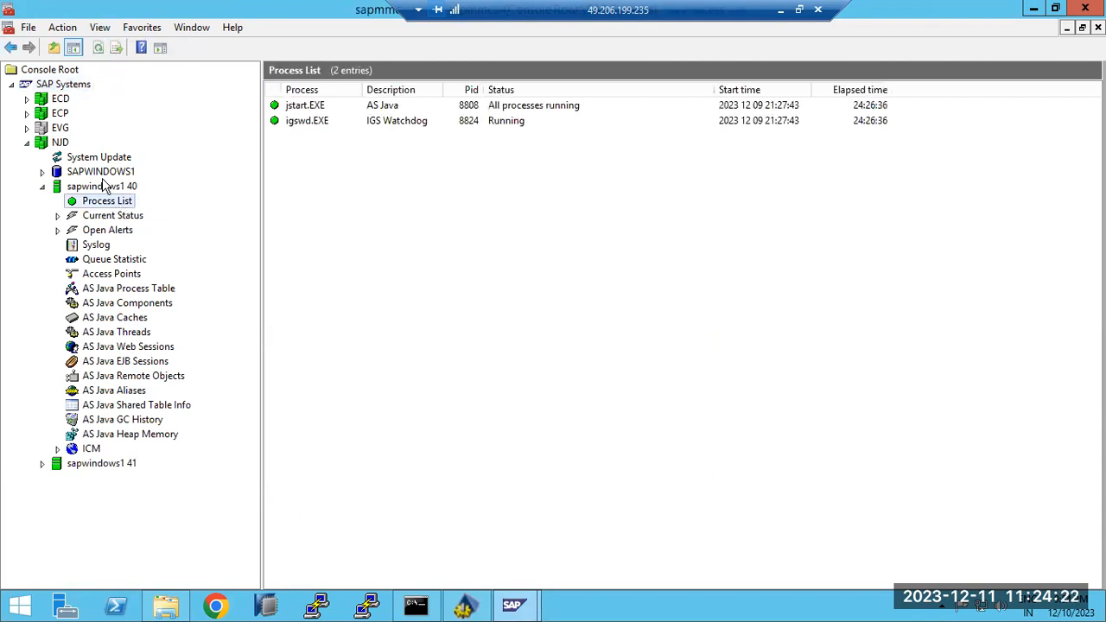
left_click(100, 49)
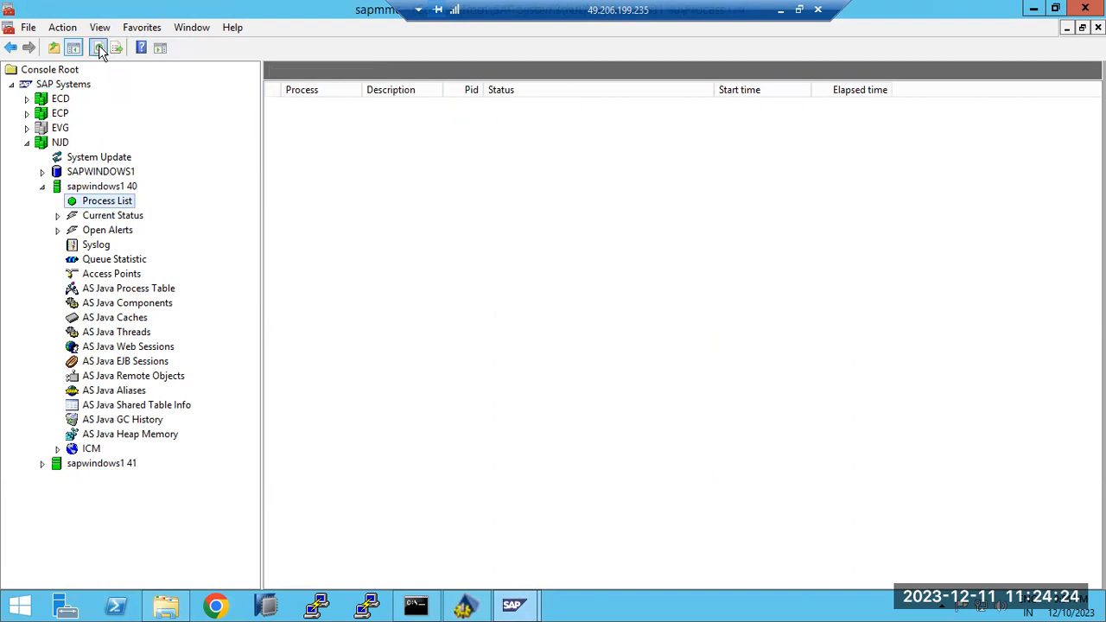
left_click(100, 49)
left_click(99, 50)
Check instance 41's Process List, then return to the AS Java Configuration Editor
left_click(41, 463)
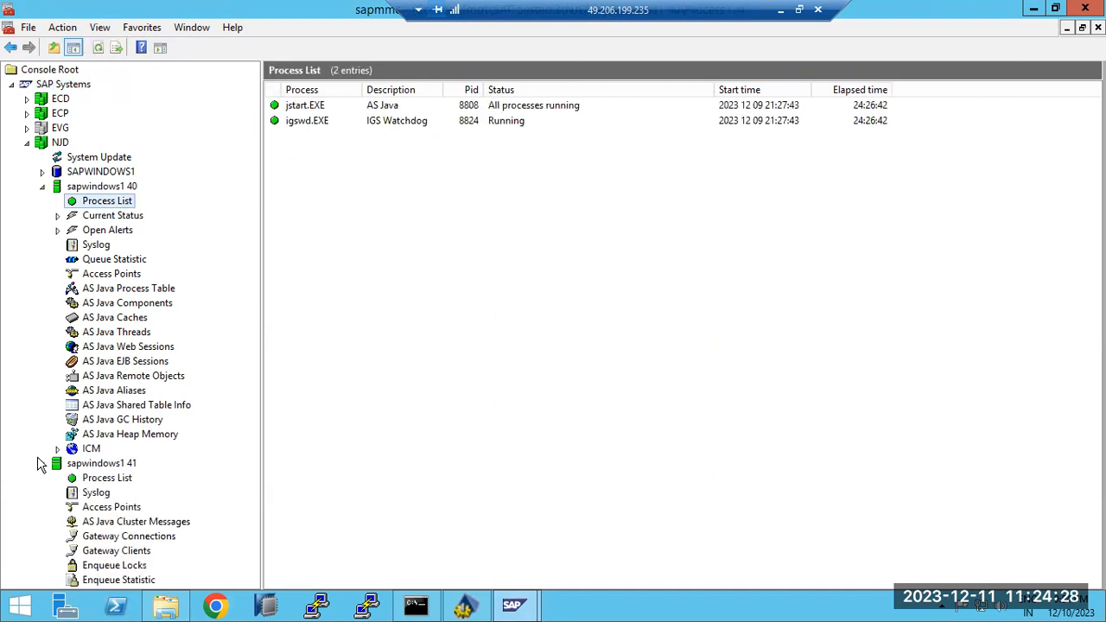
left_click(80, 478)
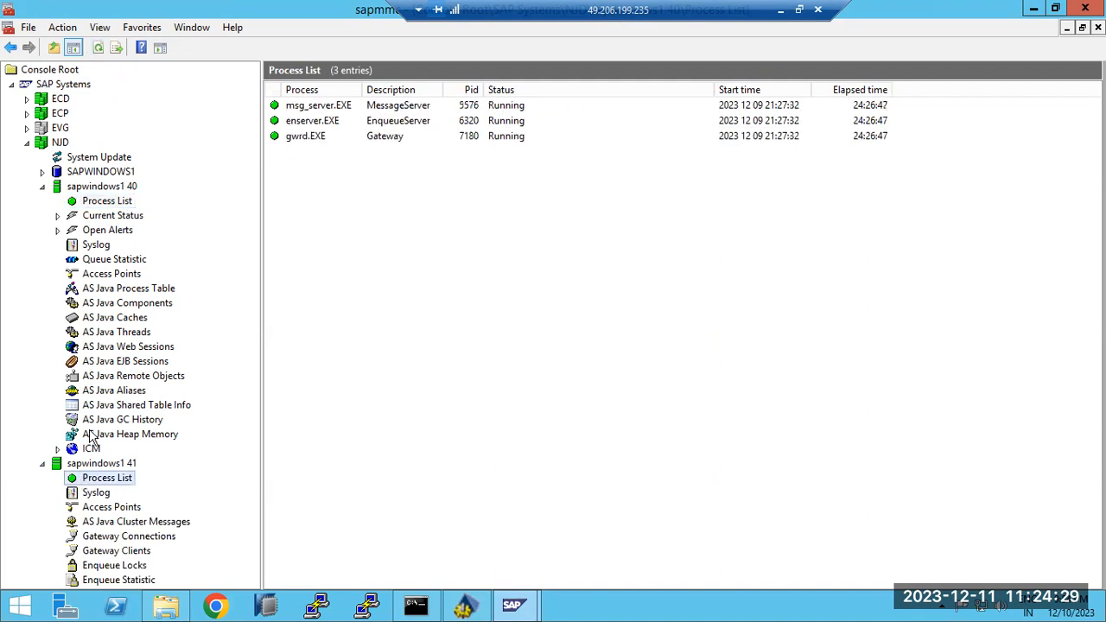
left_click(99, 47)
left_click(465, 607)
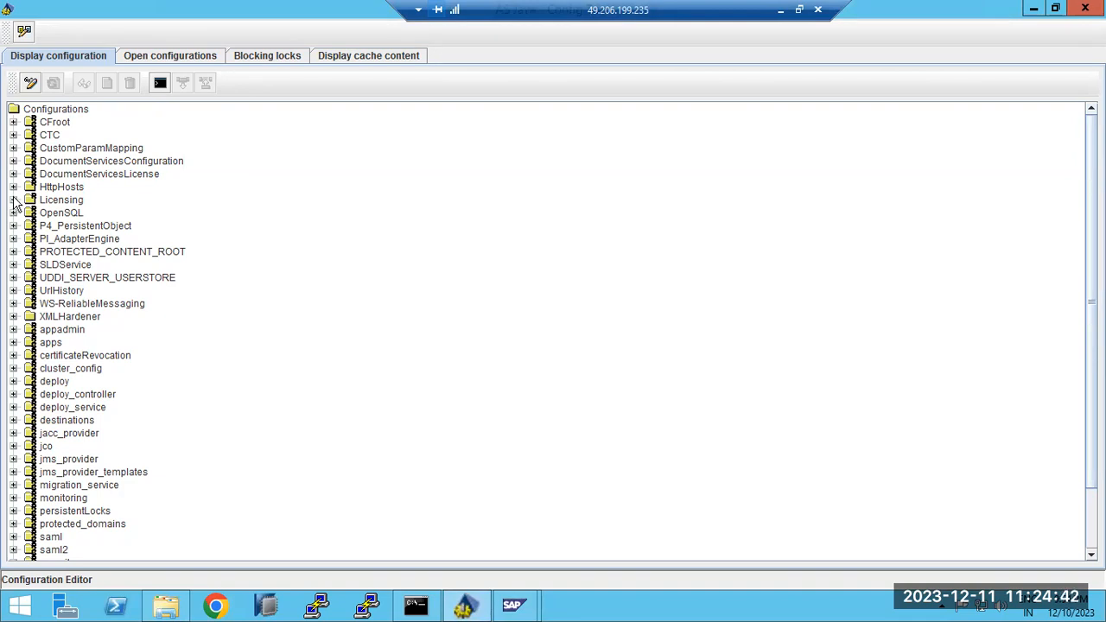
Expand Licensing, select its long license entry, then collapse it again
left_click(13, 200)
left_click(73, 241)
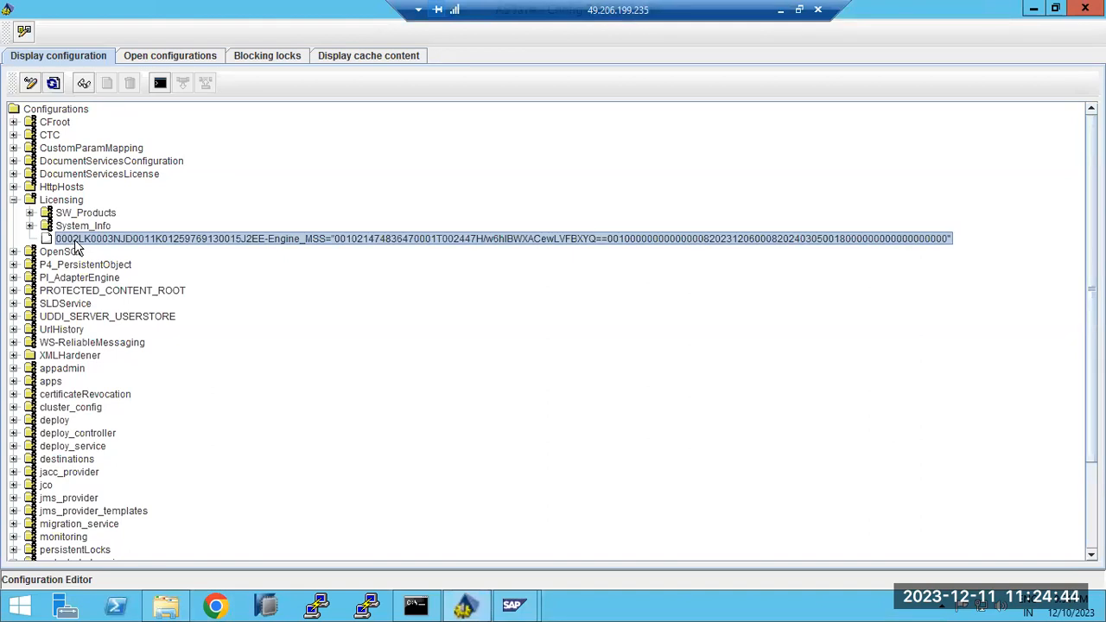
left_click(13, 199)
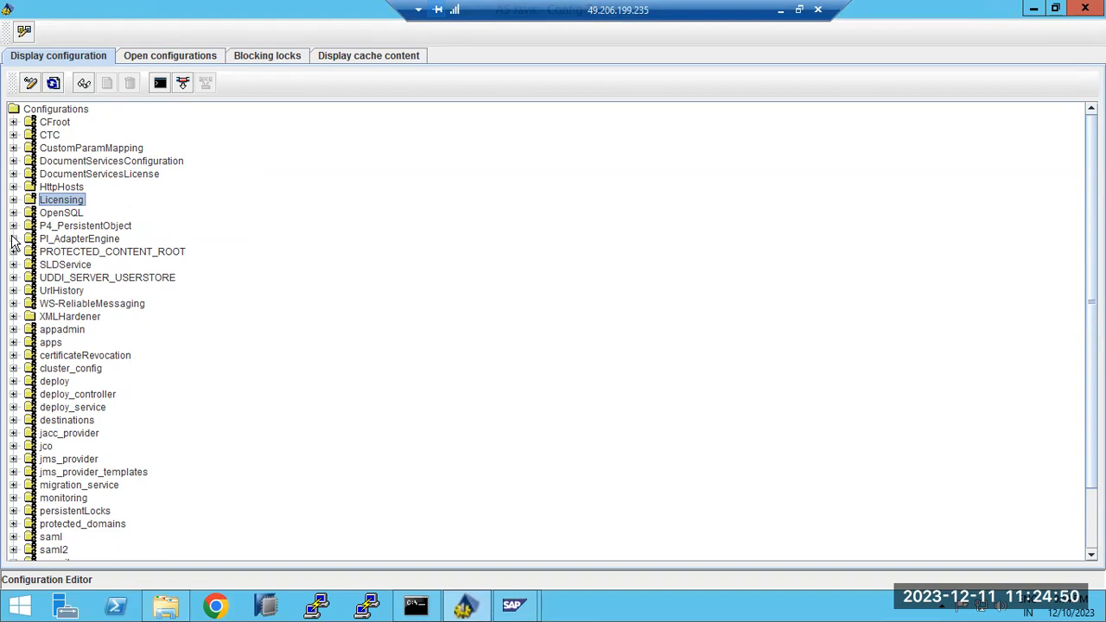
Expand the destinations configuration and its RFC destinations
left_click(12, 420)
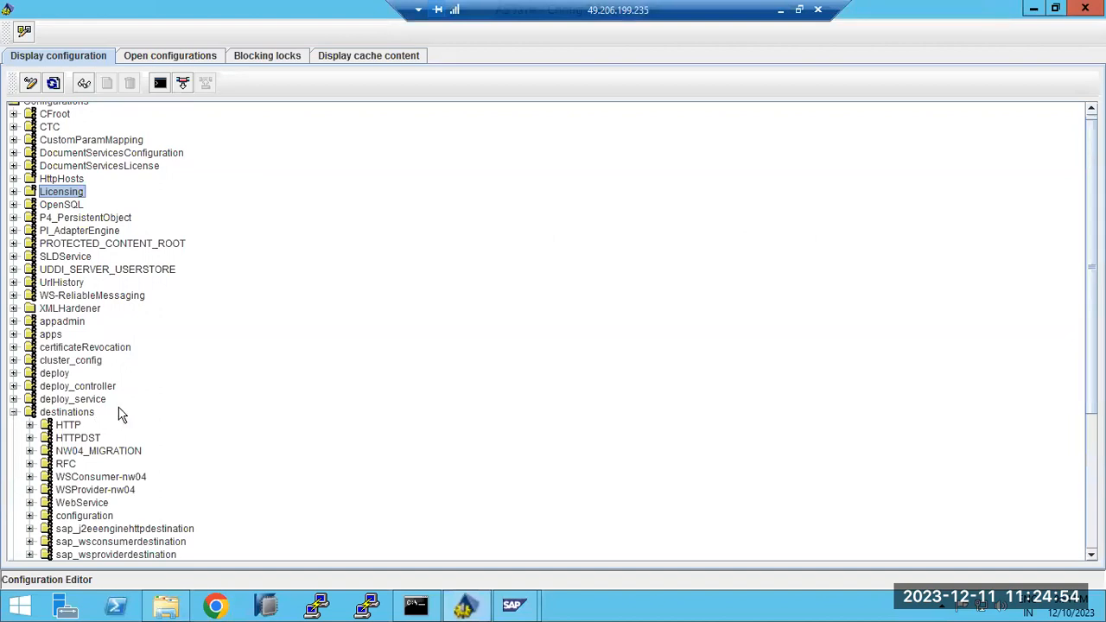
scroll(175, 424, "down", 3)
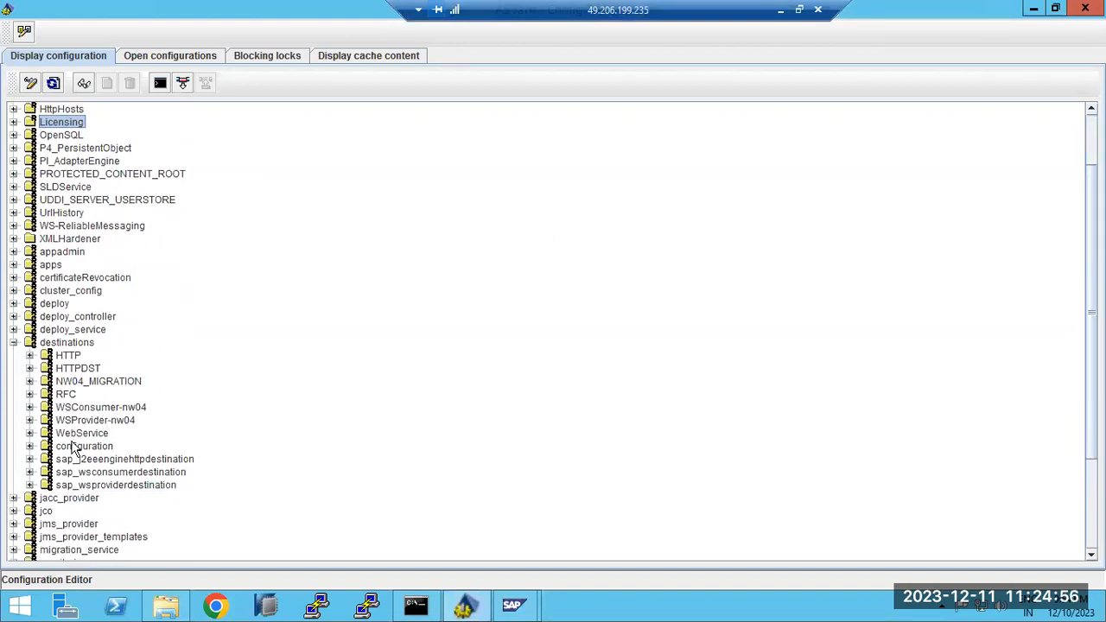
left_click(29, 394)
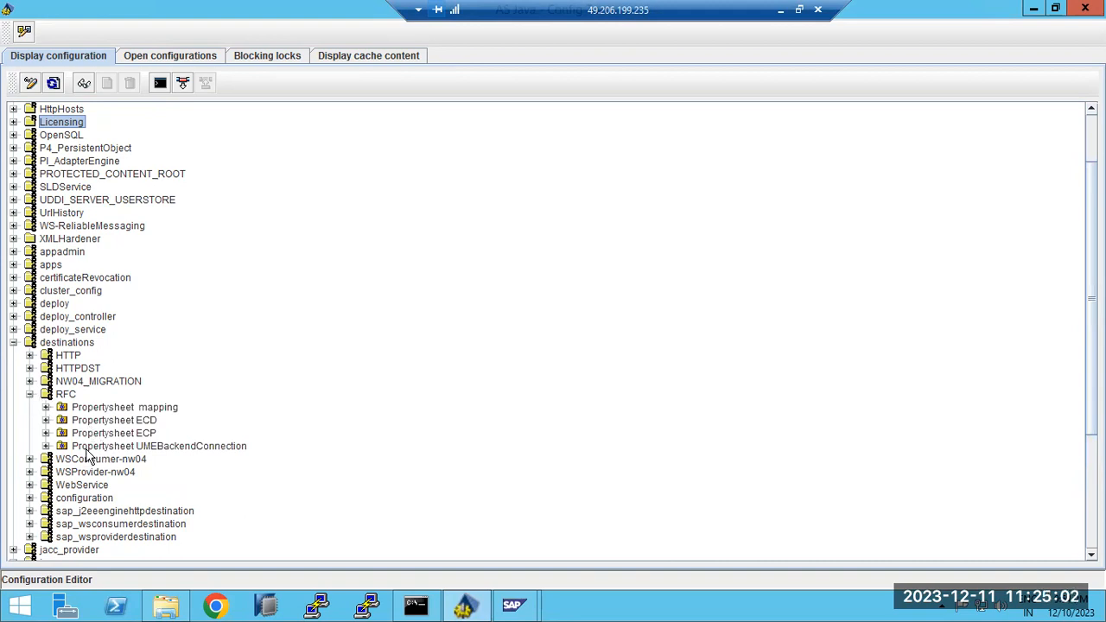
Inspect the UMEBackendConnection destination's jco.client.trace and jco.client.user settings
left_click(87, 448)
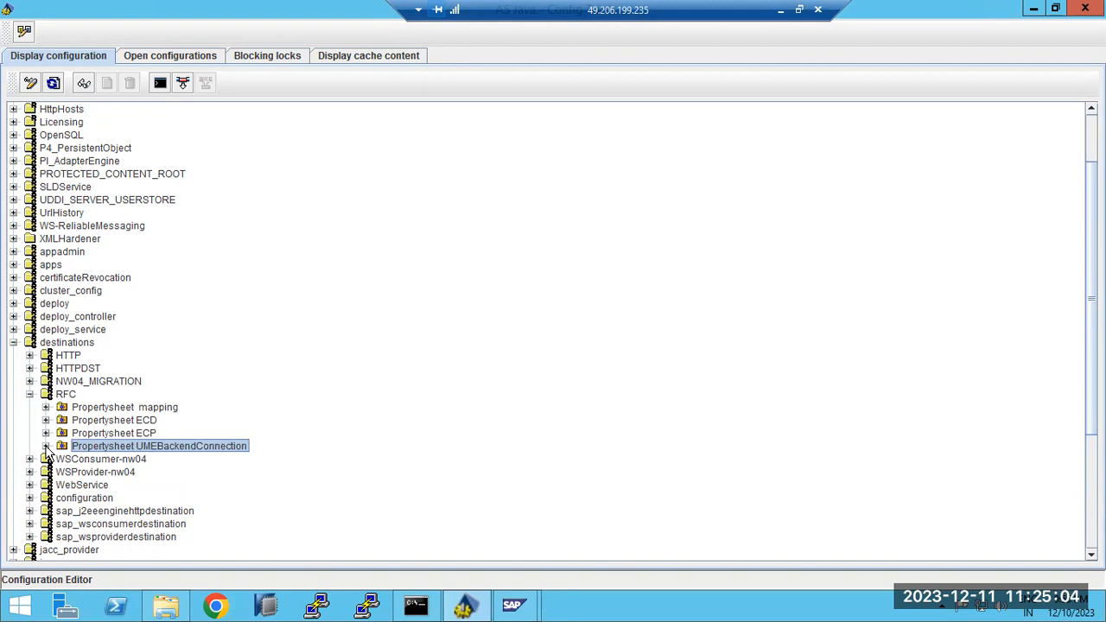
double_click(91, 448)
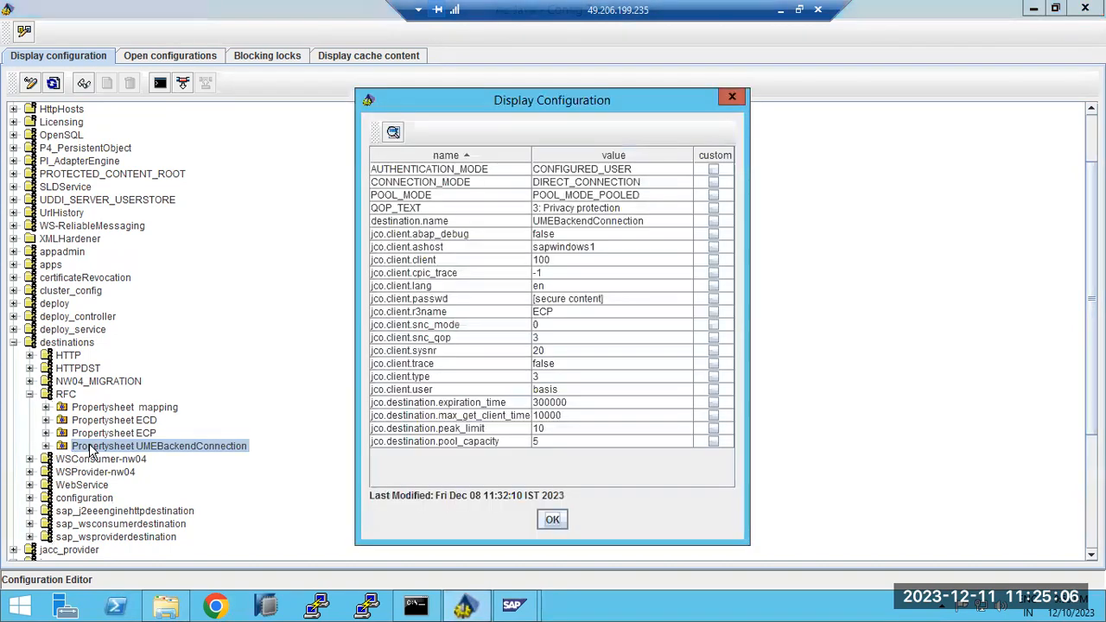
left_click(554, 365)
left_click(551, 390)
left_click(552, 519)
Review the ECP and ECD destination properties, then collapse RFC and destinations
double_click(110, 433)
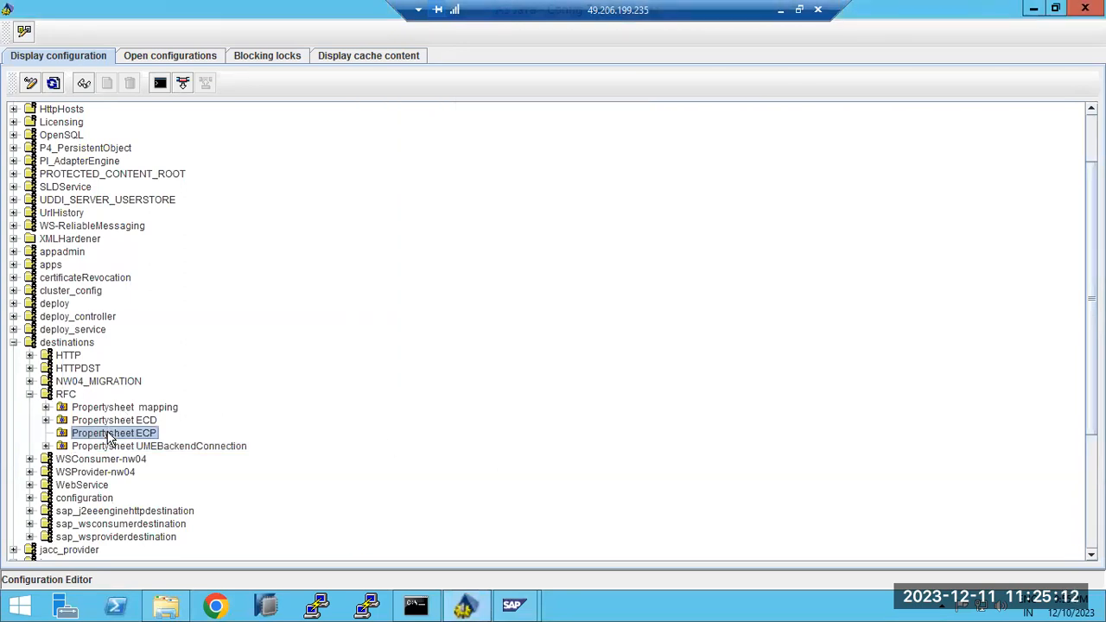
left_click(551, 364)
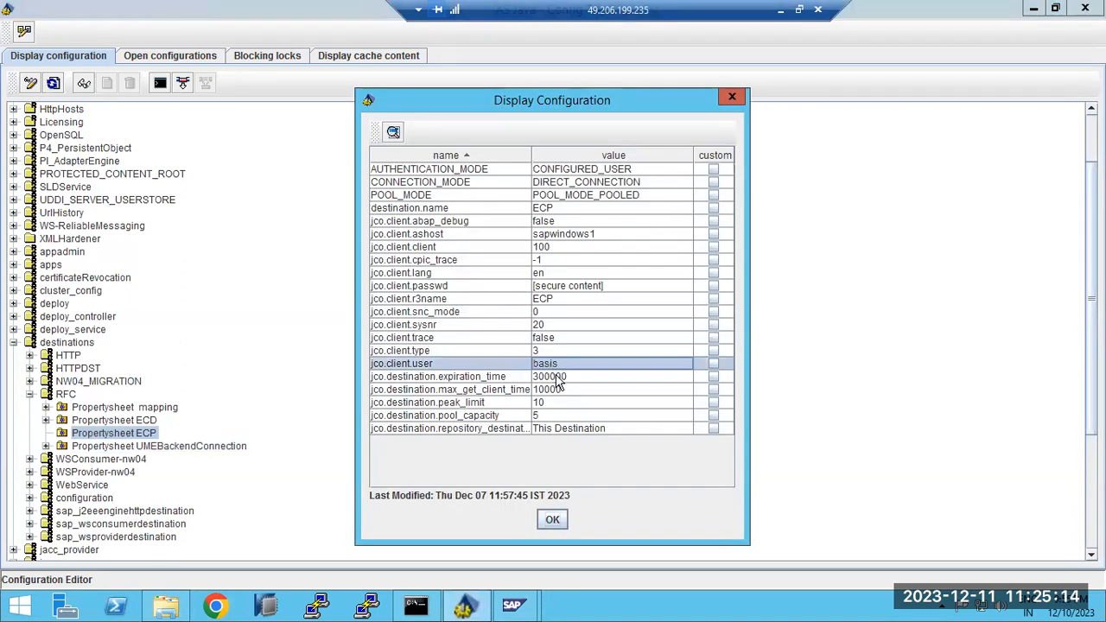
left_click(554, 517)
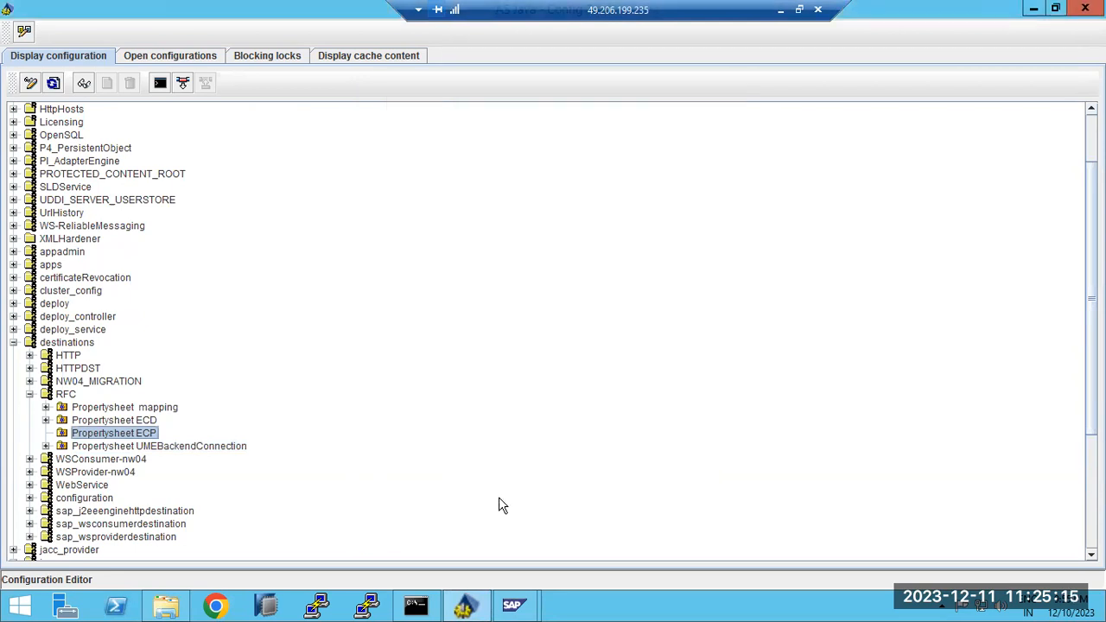
double_click(114, 420)
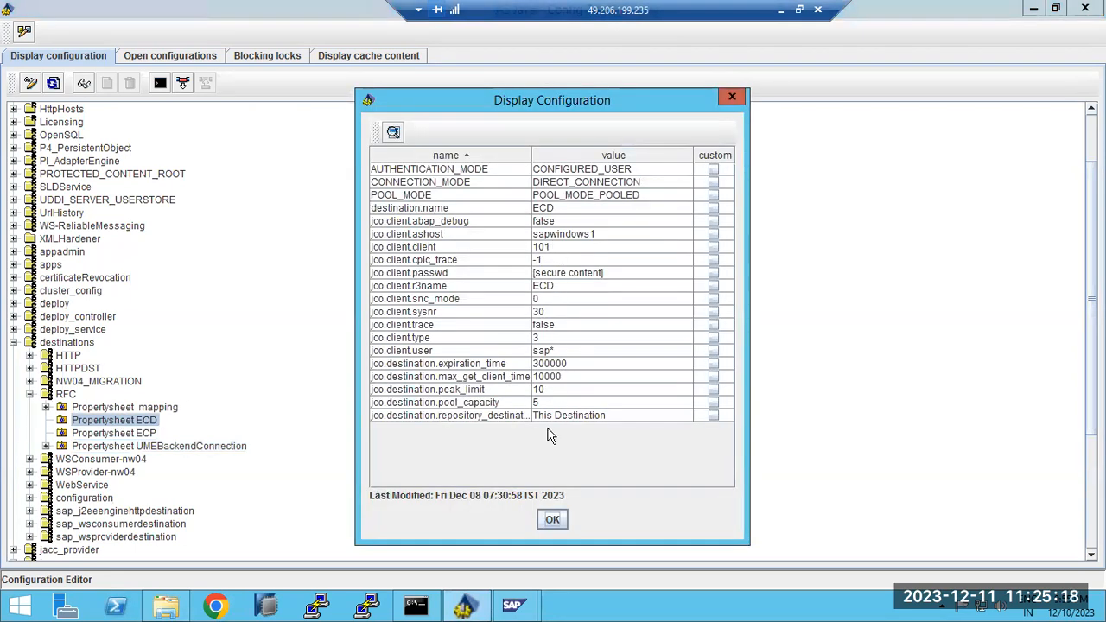
left_click(552, 519)
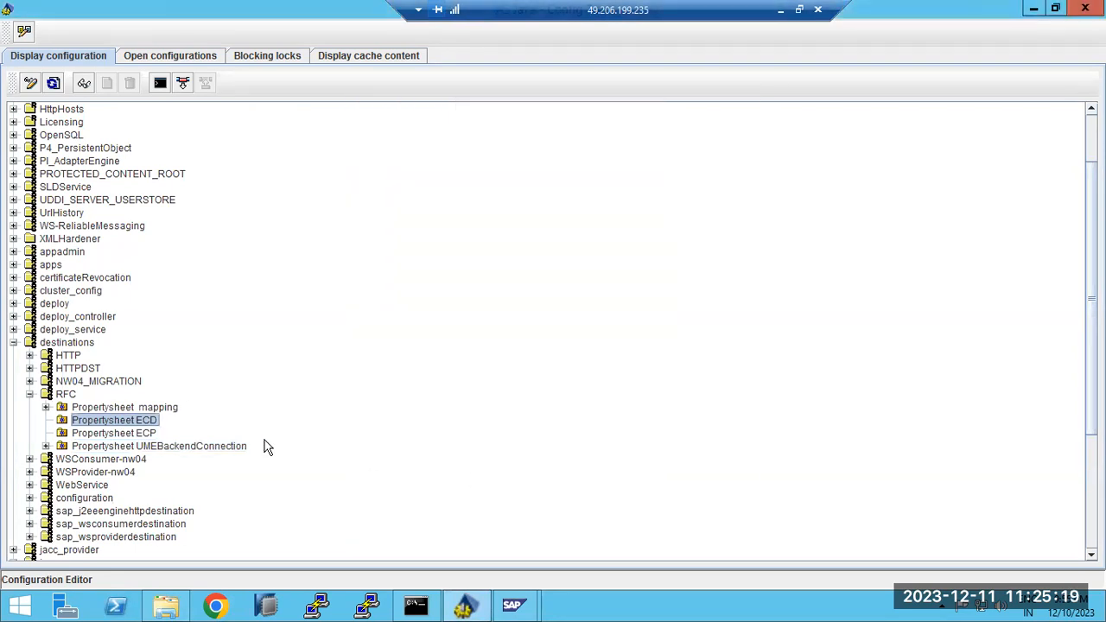
left_click(30, 395)
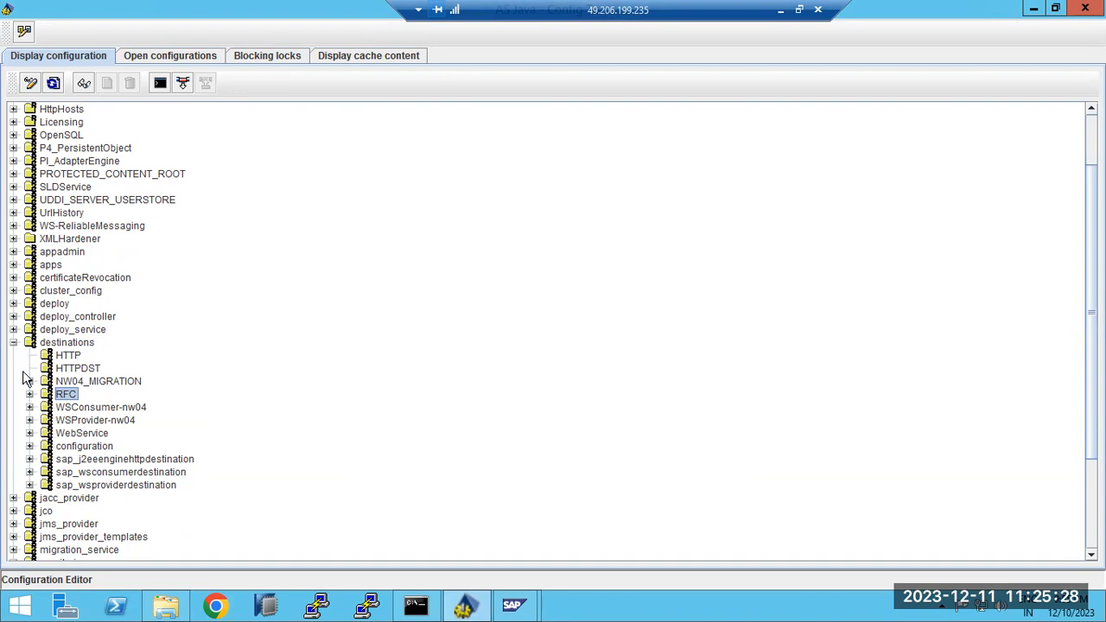
left_click(13, 343)
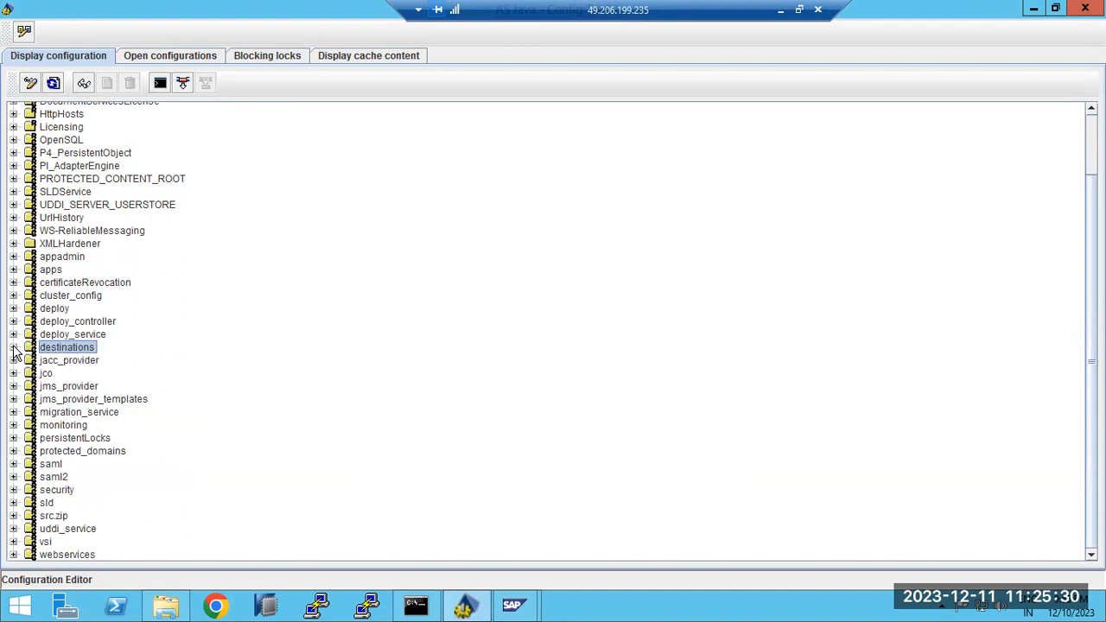
Refresh instance 40's AS Java process table, view its Process List, then close MMC without saving settings
mouse_move(511, 607)
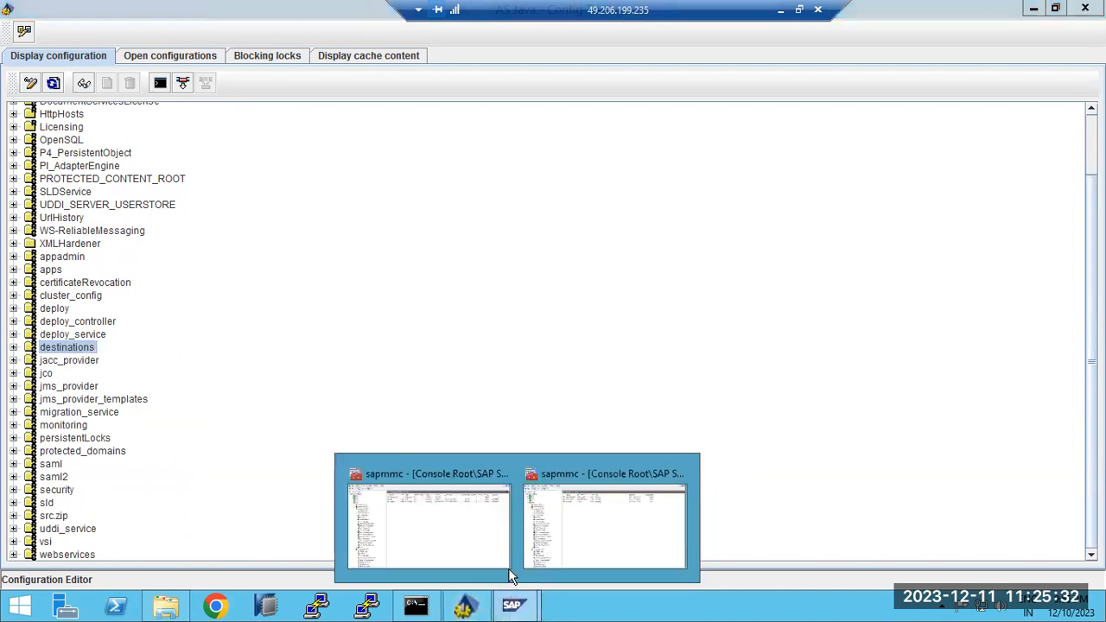
left_click(474, 521)
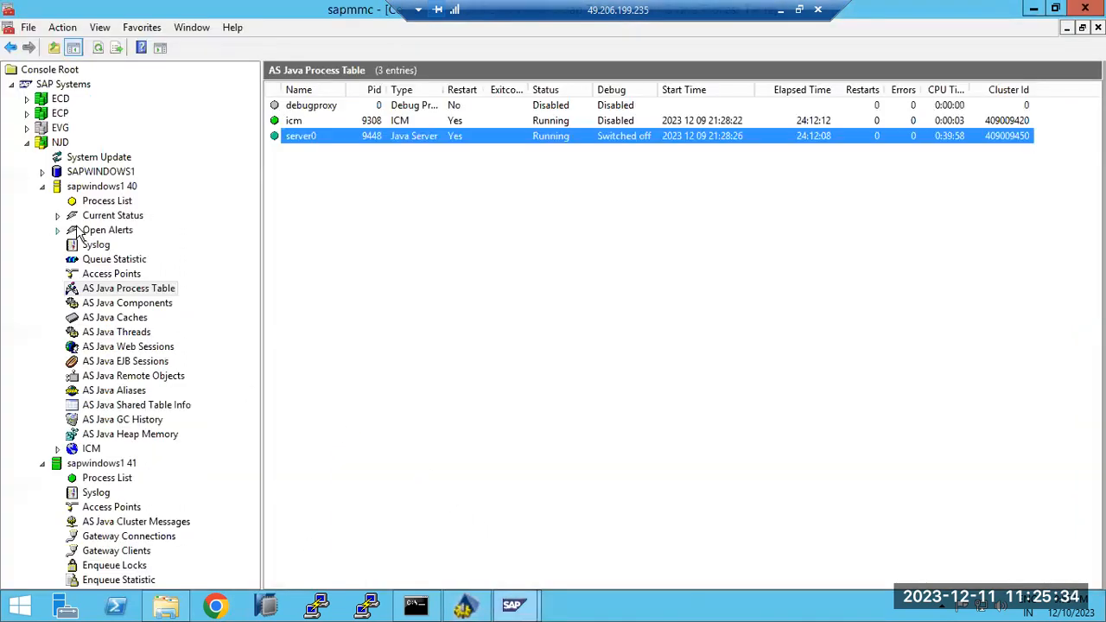
left_click(97, 49)
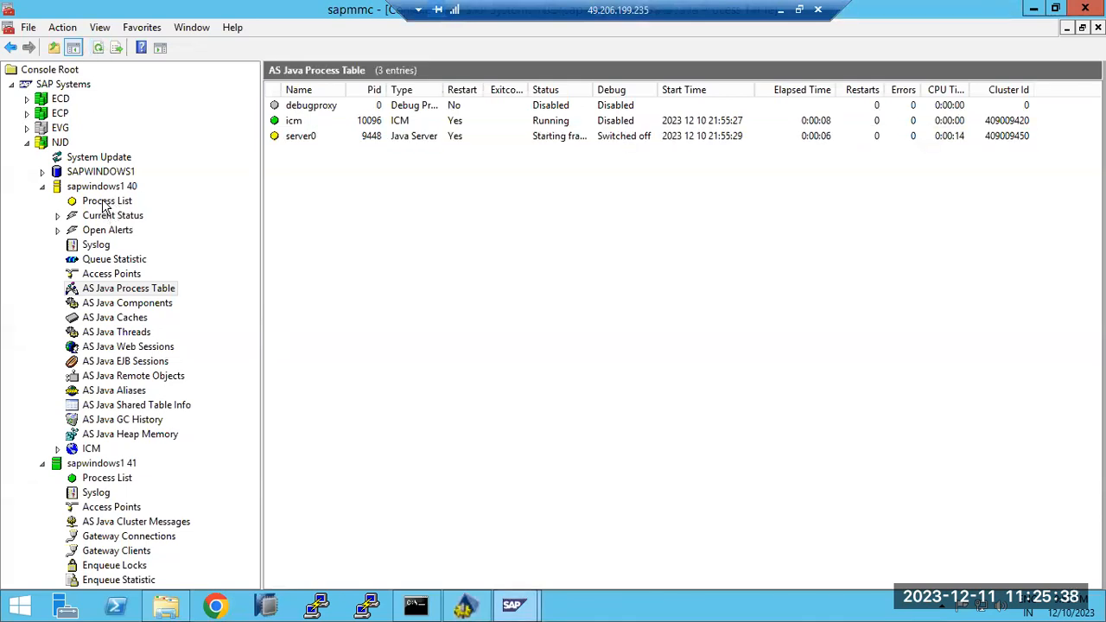
left_click(107, 203)
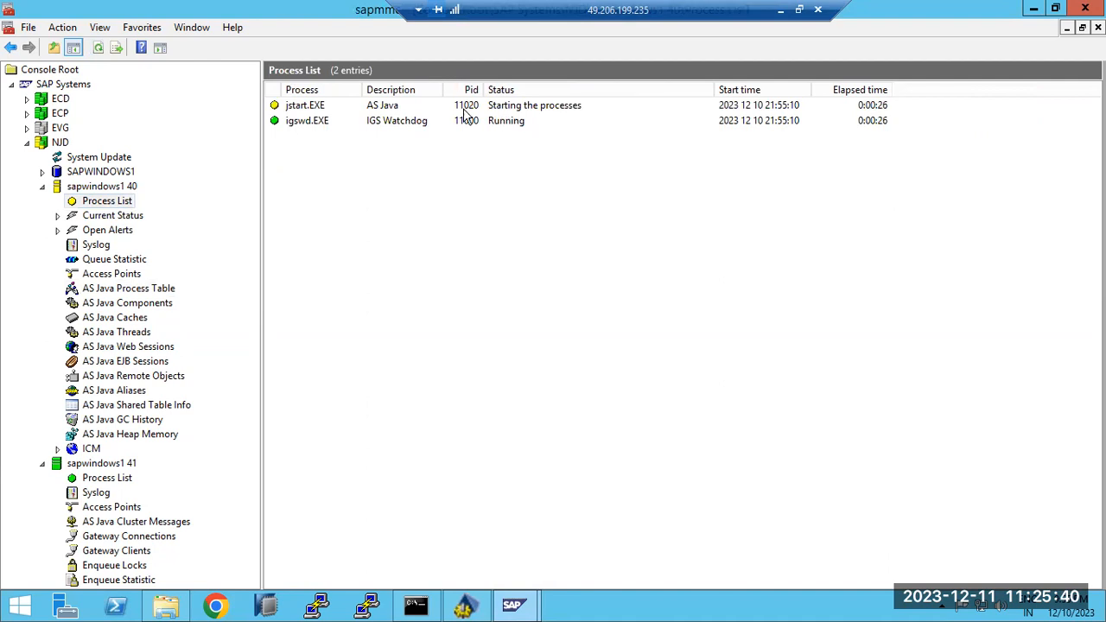
left_click(1085, 7)
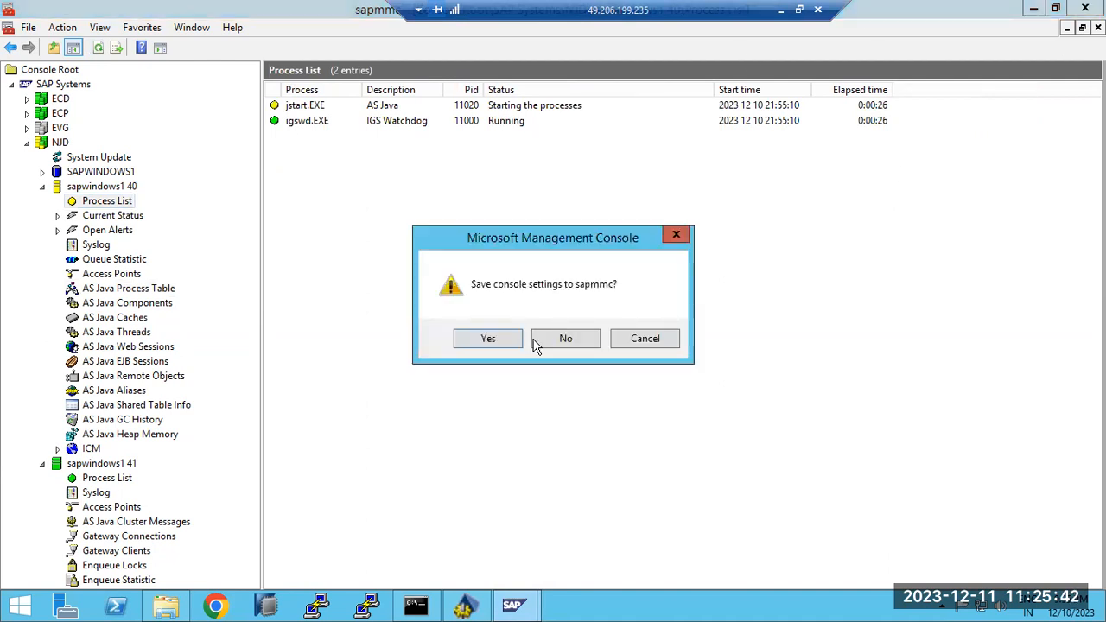
left_click(535, 340)
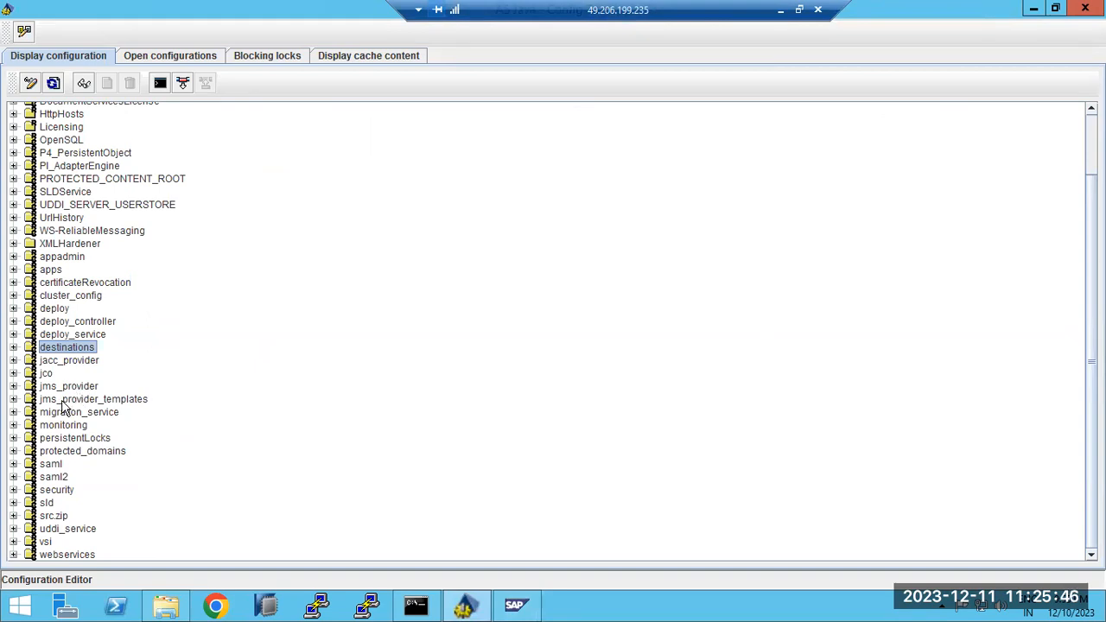
Briefly expand and collapse the sld and destinations configurations
left_click(13, 504)
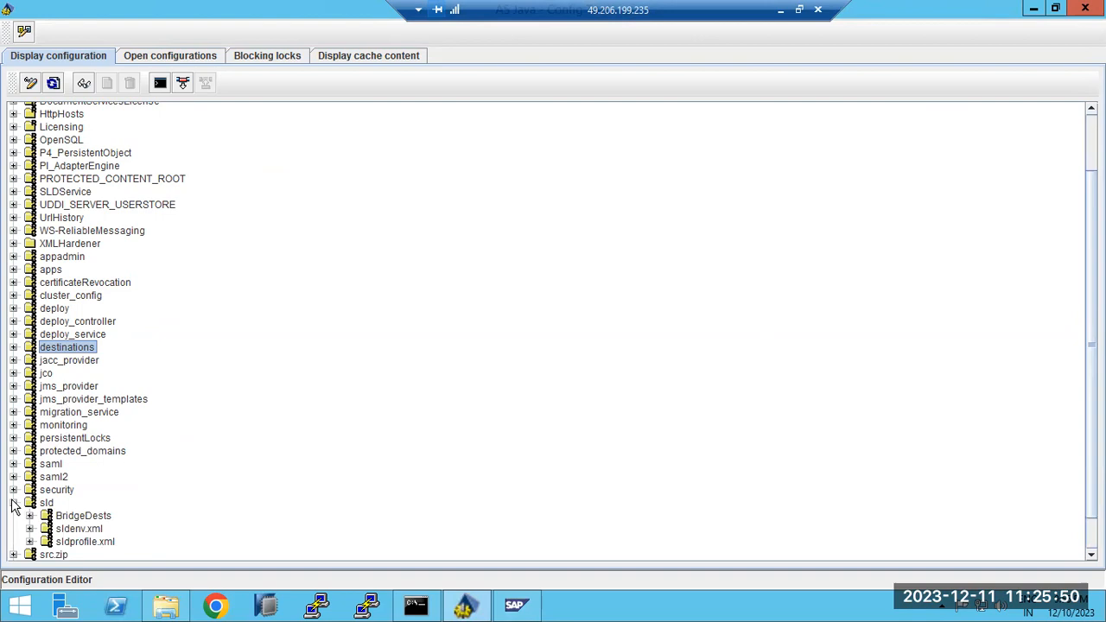
left_click(13, 504)
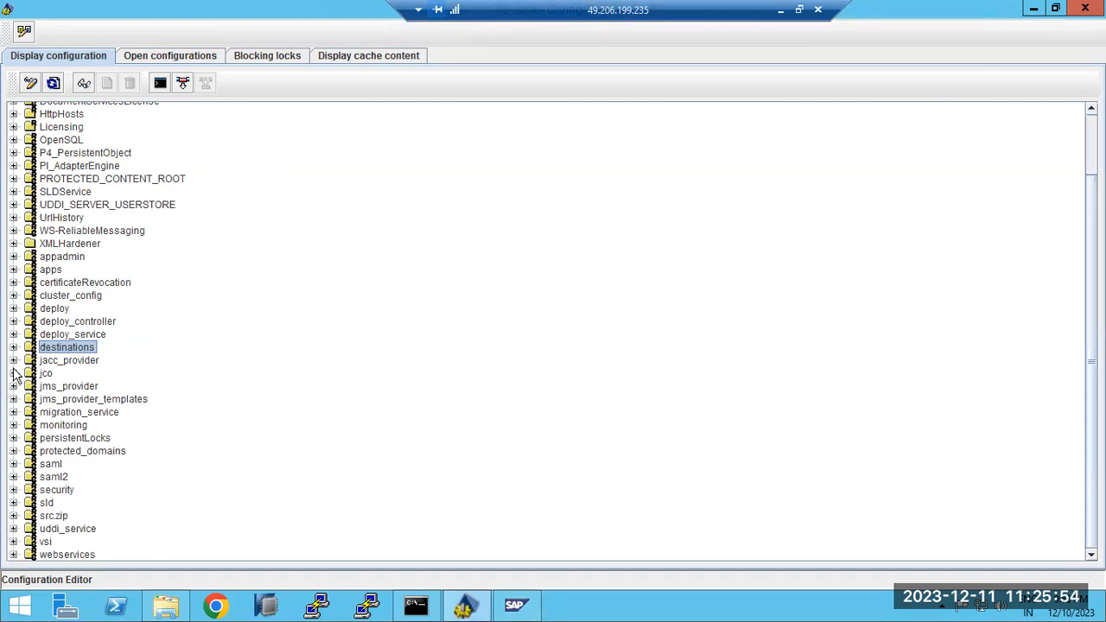
scroll(28, 345, "up", 1)
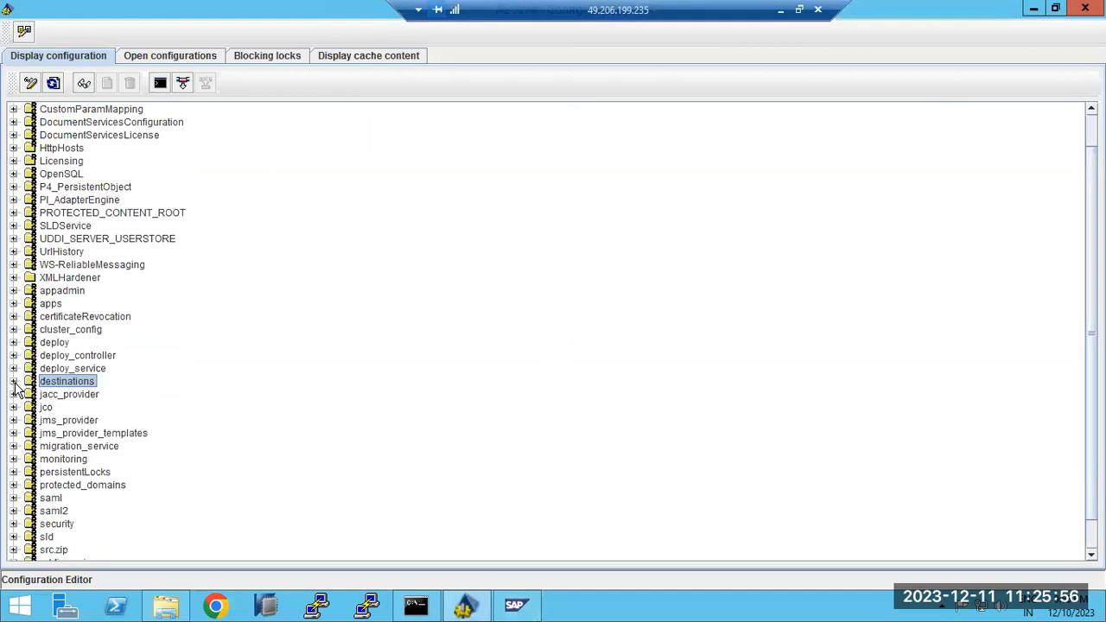
left_click(14, 382)
left_click(13, 382)
Expand Licensing and select its J2EE-Engine license entry
scroll(38, 327, "up", 1)
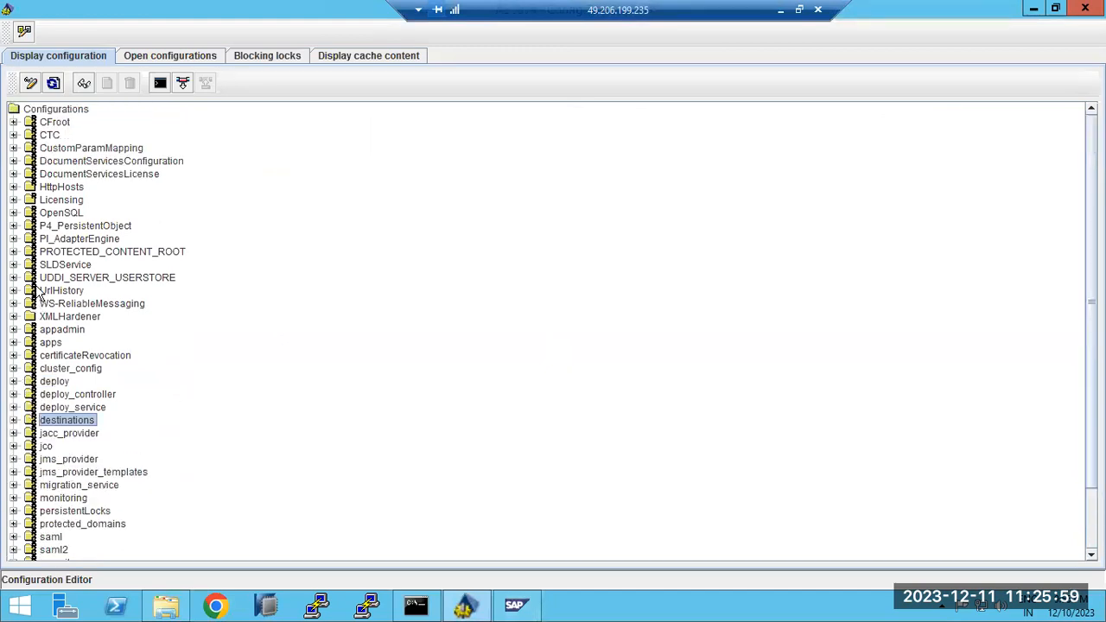
left_click(14, 199)
left_click(86, 241)
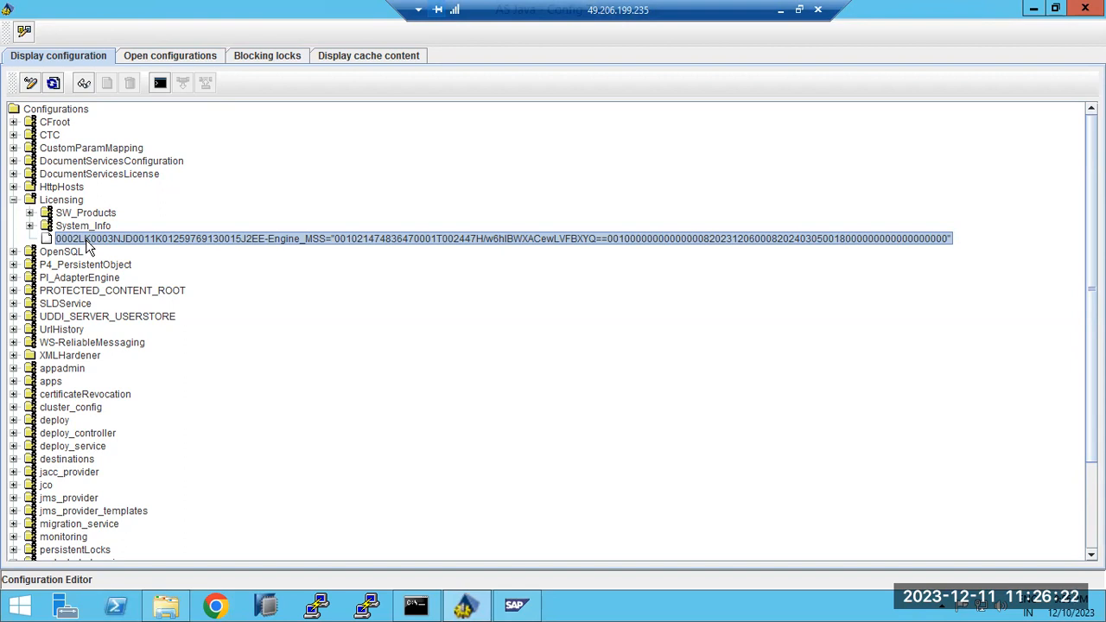
View the license entry's full value, then expand System_Info and SW_Products
double_click(75, 242)
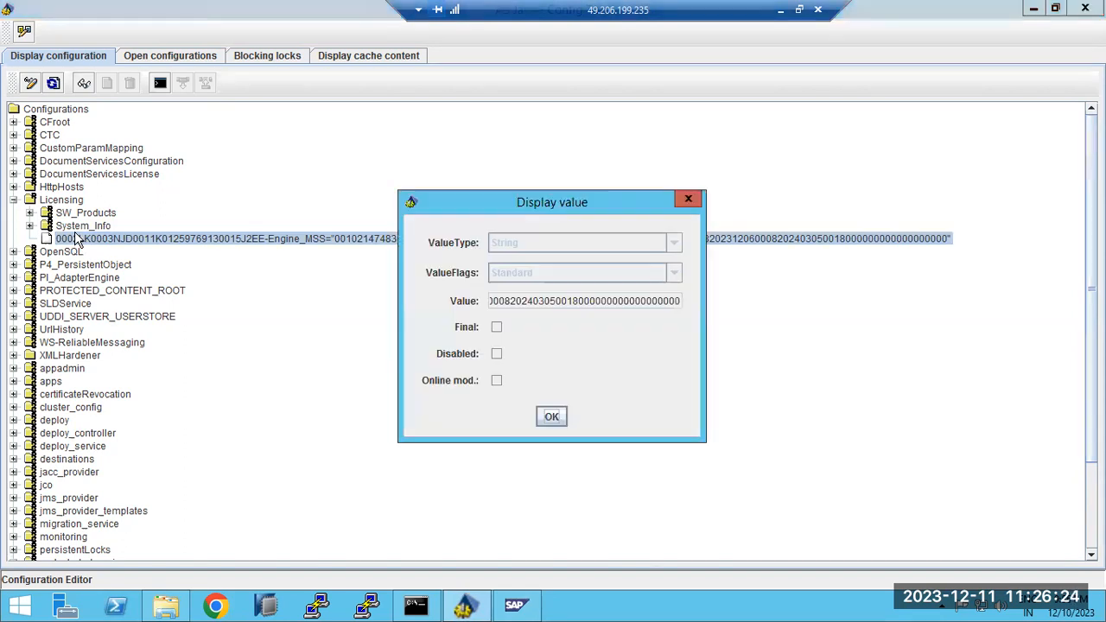
left_click(551, 418)
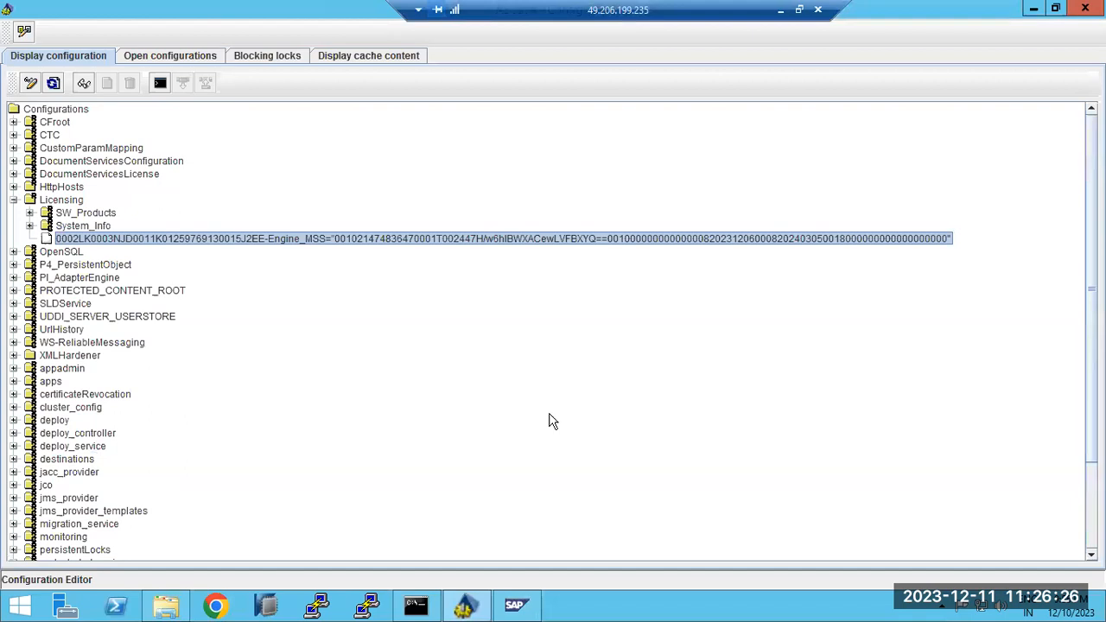
left_click(30, 225)
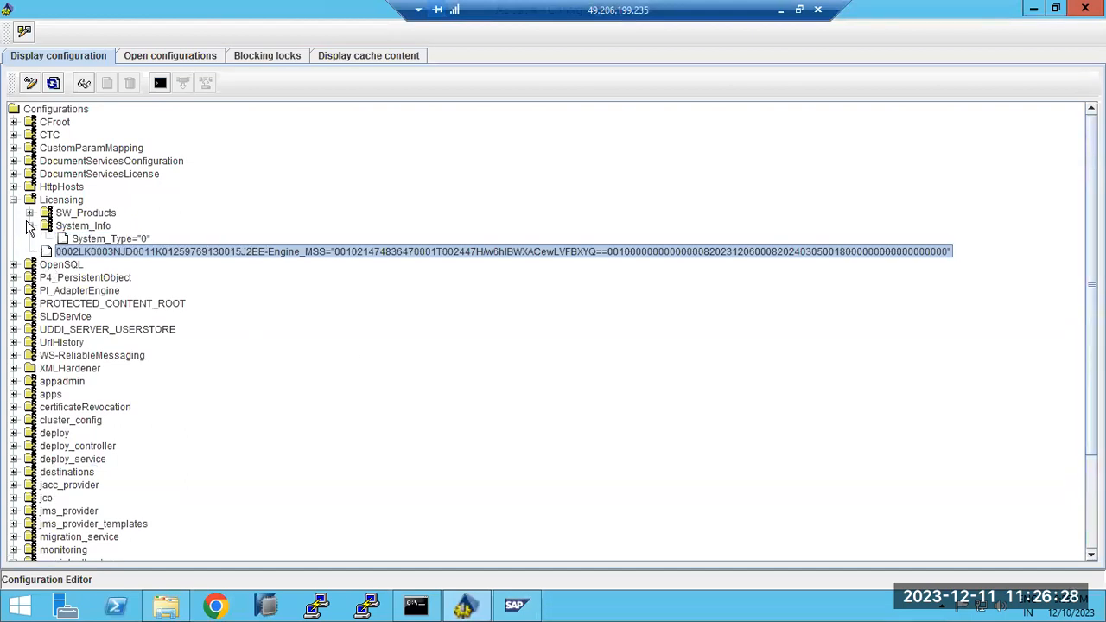
left_click(29, 212)
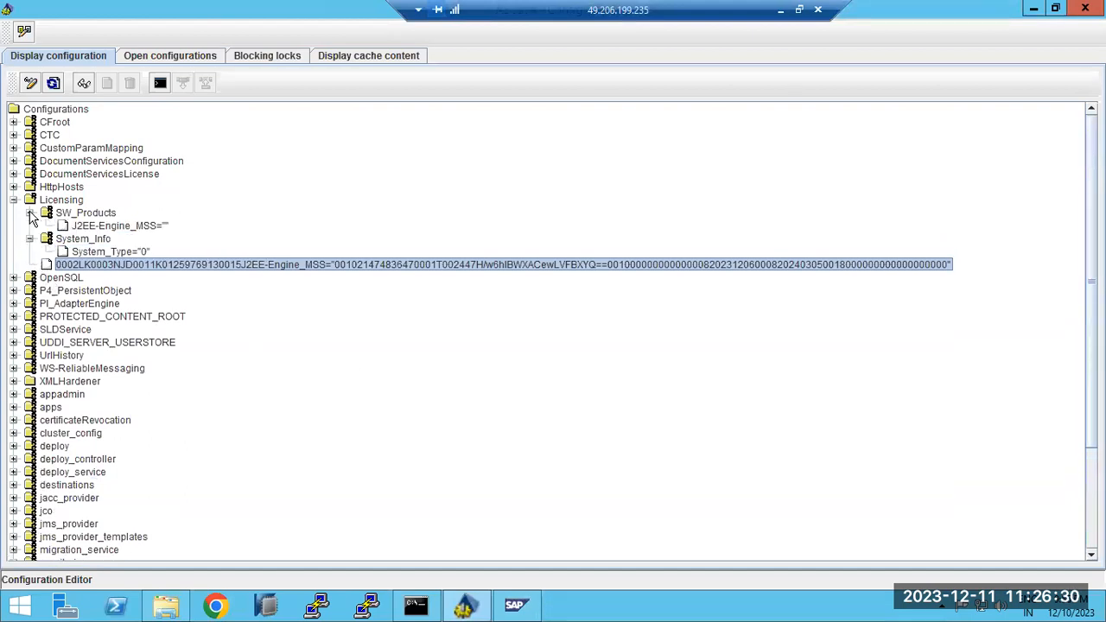
Show the license entry's details, then collapse System_Info and Licensing
right_click(78, 264)
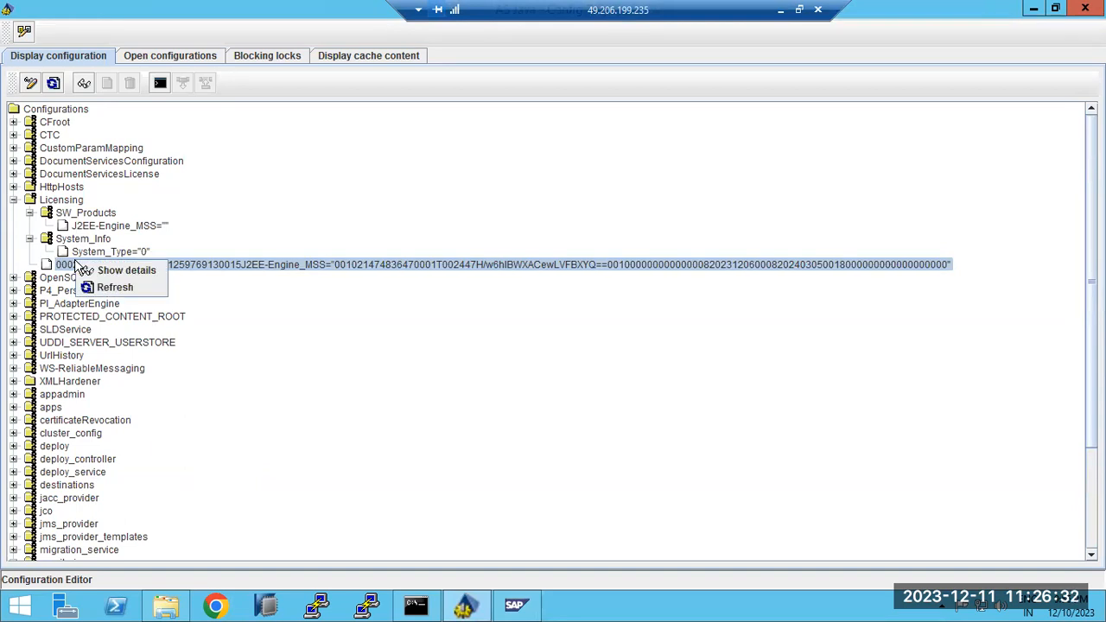
left_click(92, 270)
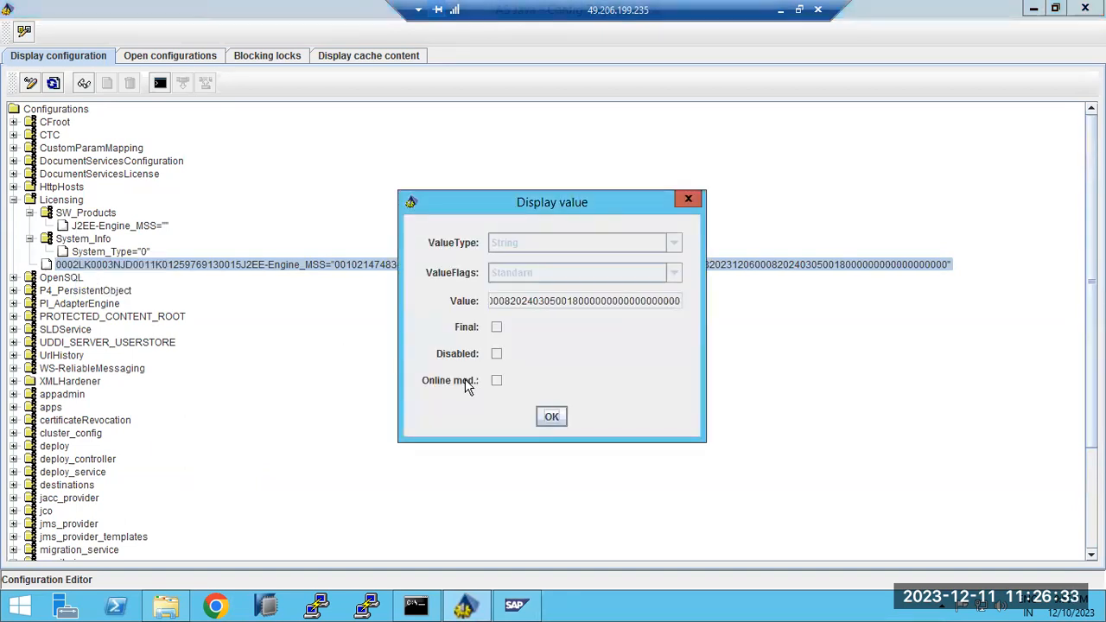
left_click(551, 415)
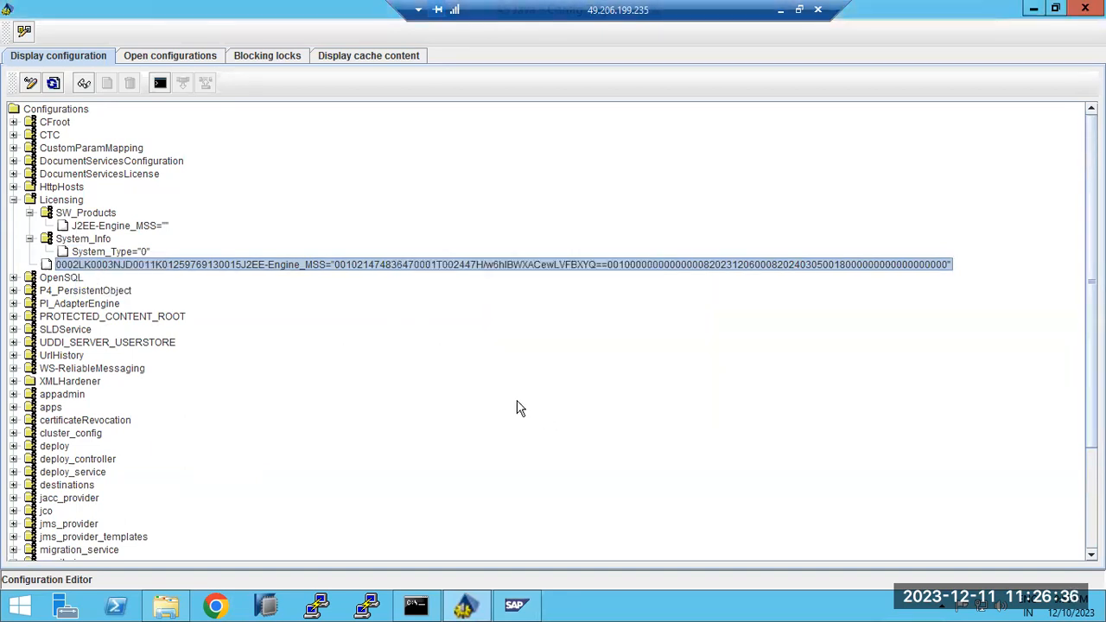
left_click(29, 239)
key("Left")
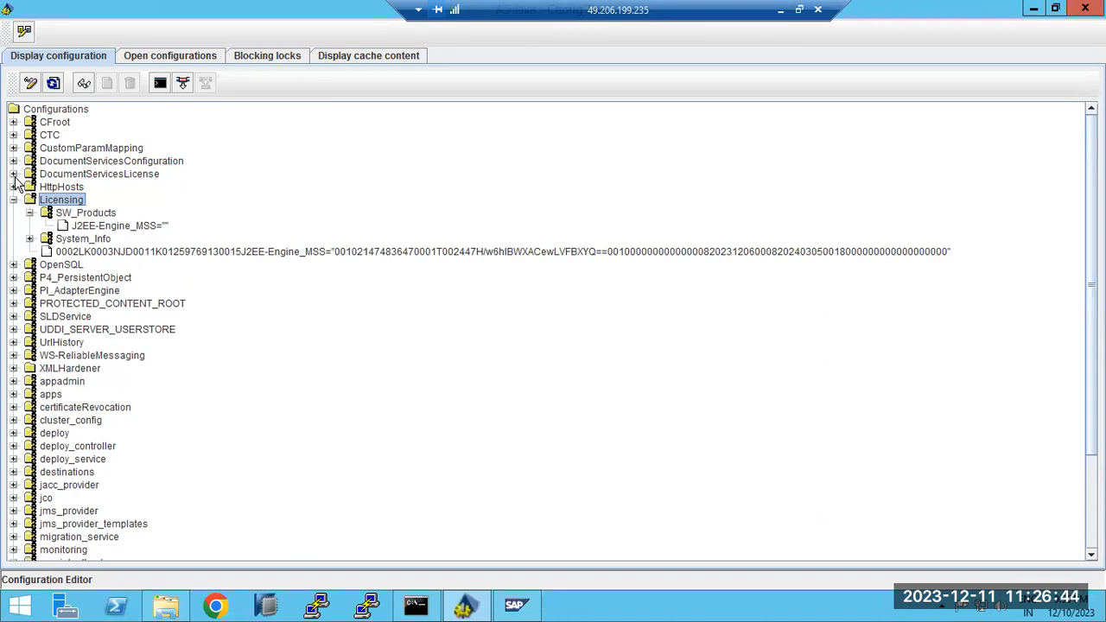
scroll(16, 186, "down", 3)
scroll(82, 303, "up", 2)
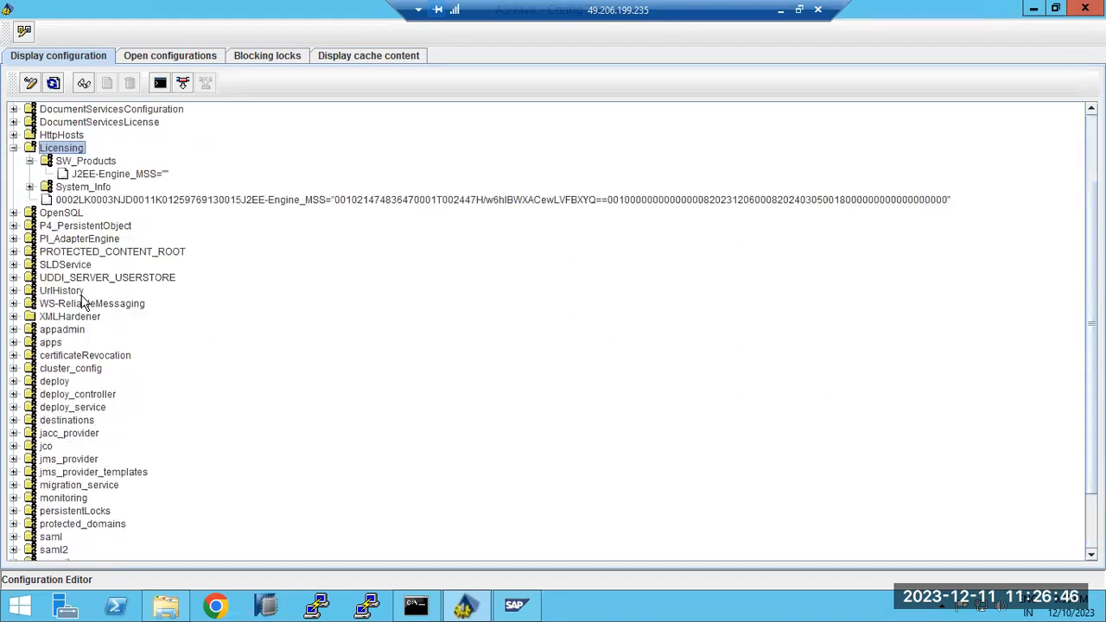
scroll(82, 303, "up", 2)
left_click(14, 199)
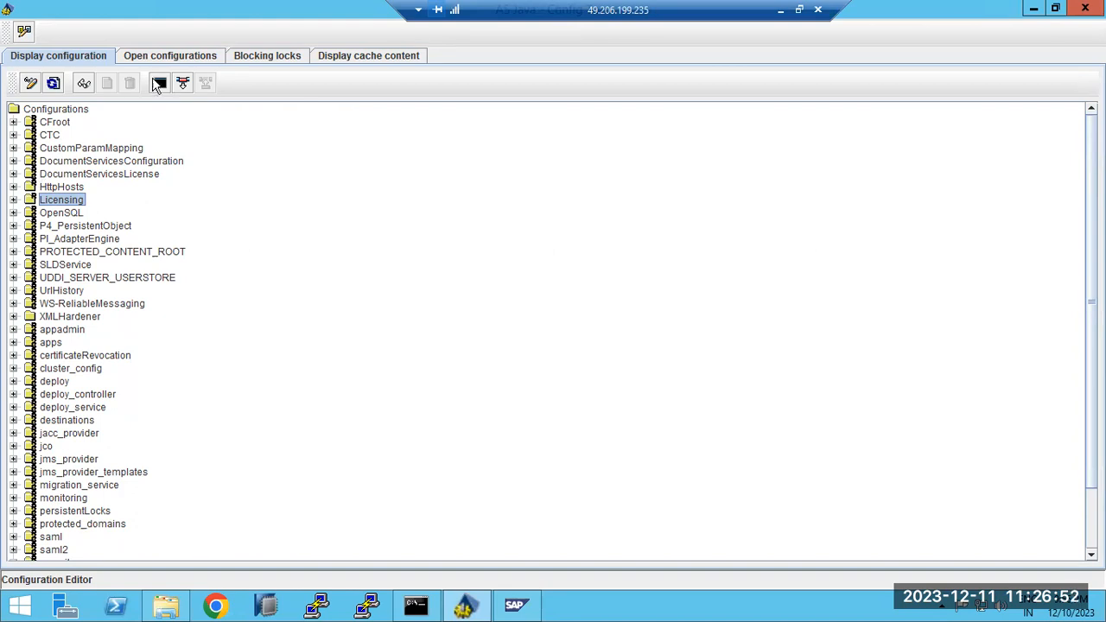
Check open configurations, blocking locks and refreshed cache content, then close the Configuration Editor
left_click(170, 56)
left_click(270, 55)
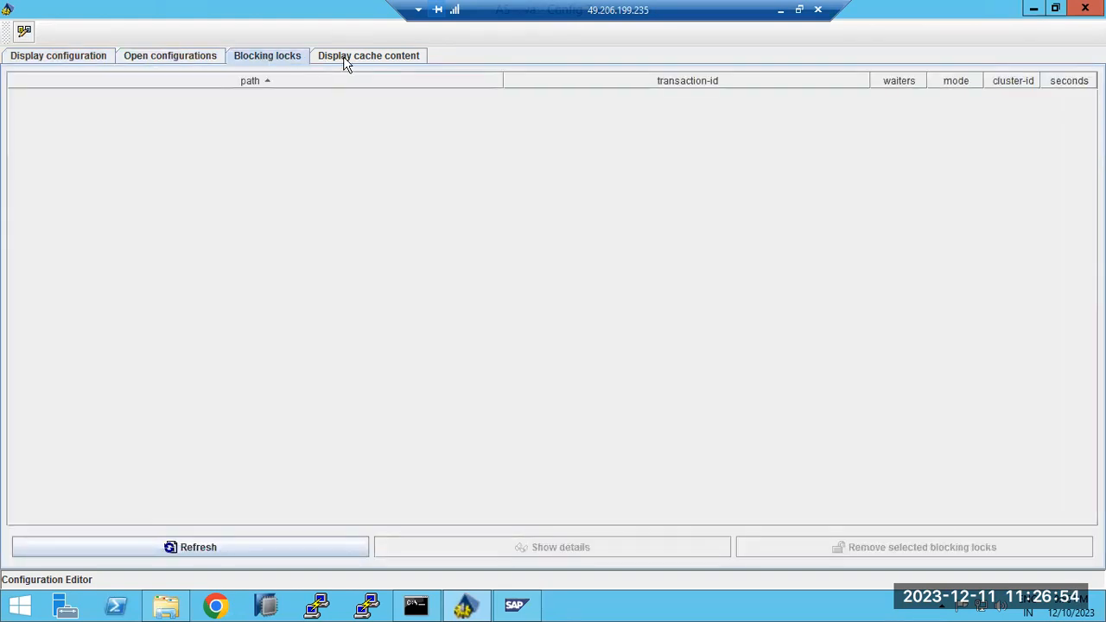
left_click(343, 56)
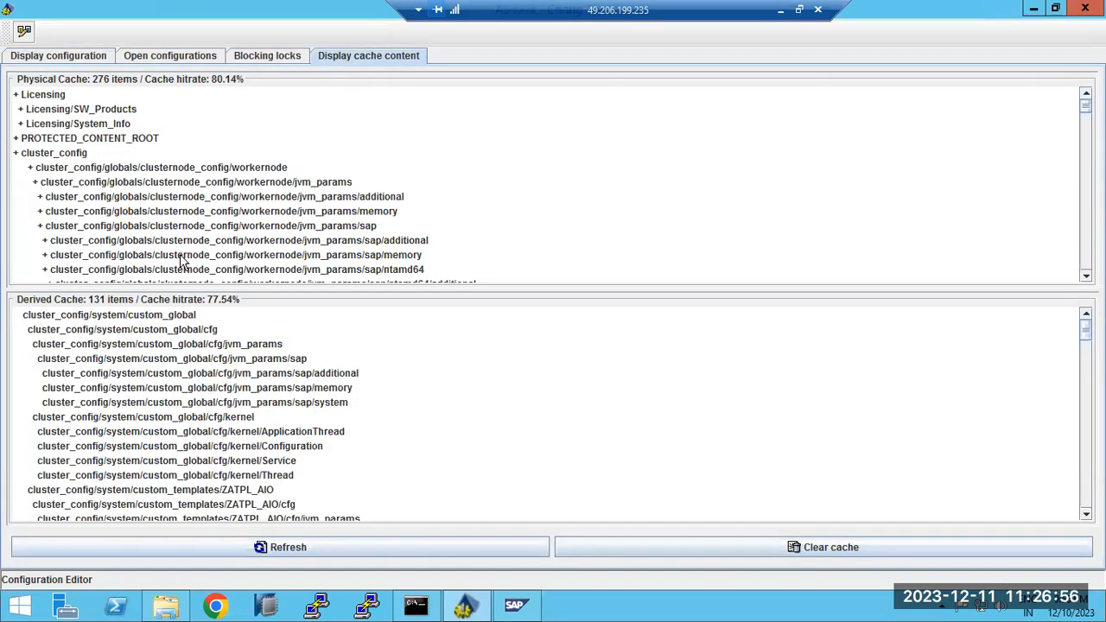
left_click(293, 546)
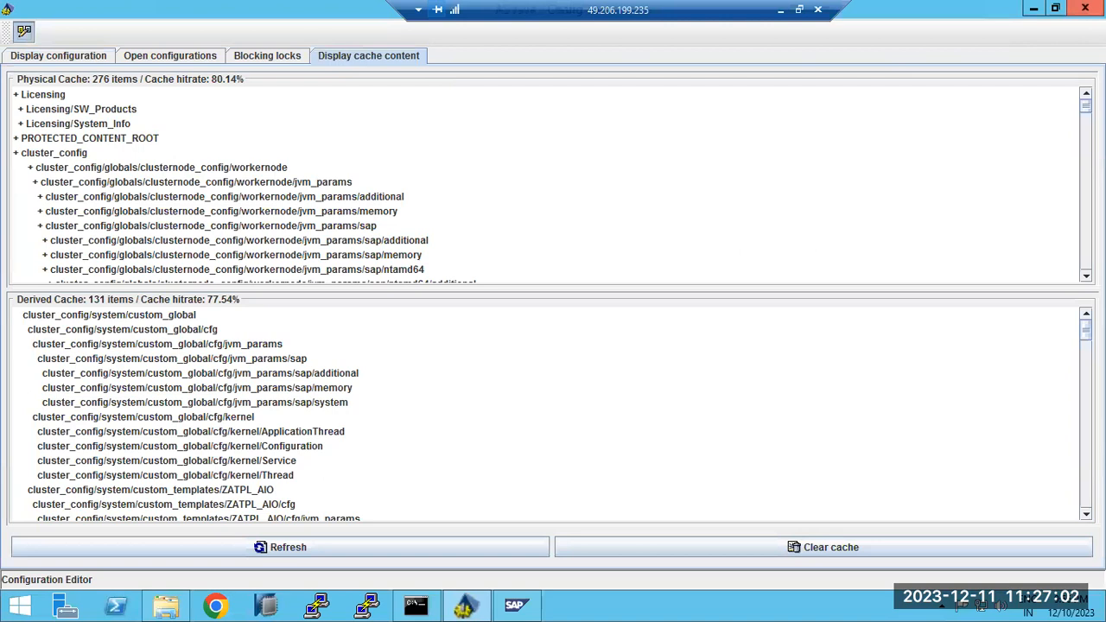
left_click(1085, 8)
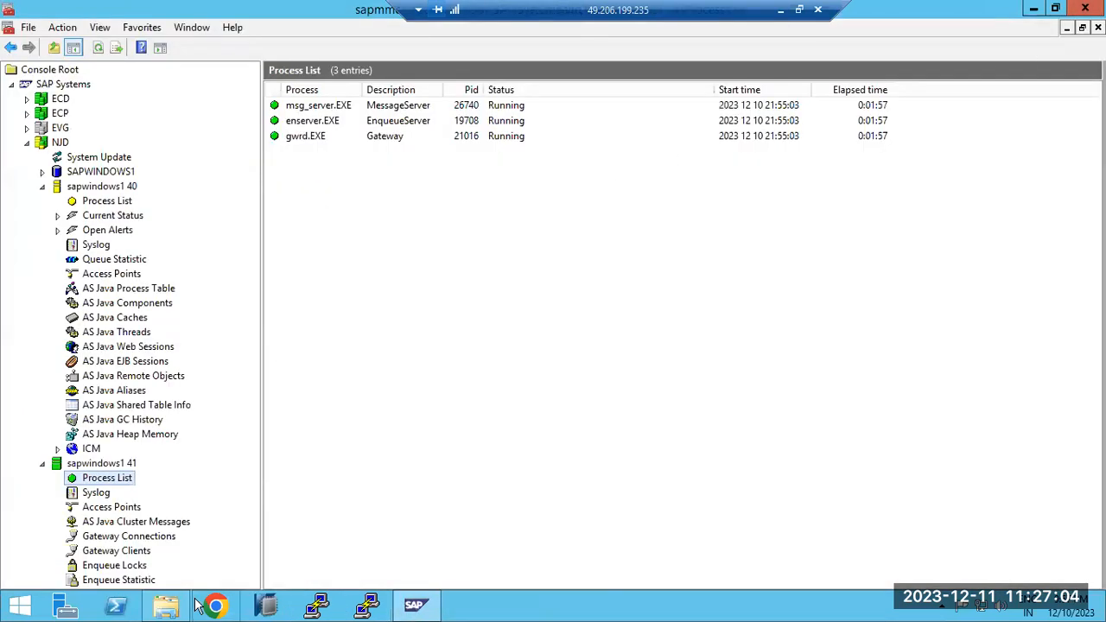
View instance 40's Process List and AS Java Process Table, then return to the configtool folder
left_click(87, 203)
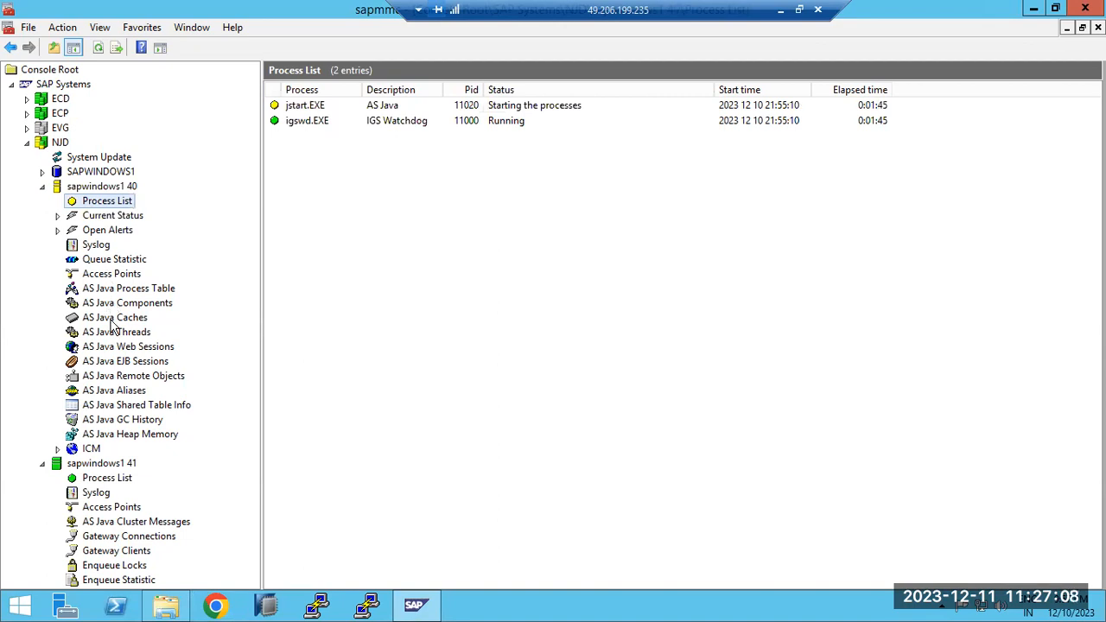
left_click(118, 293)
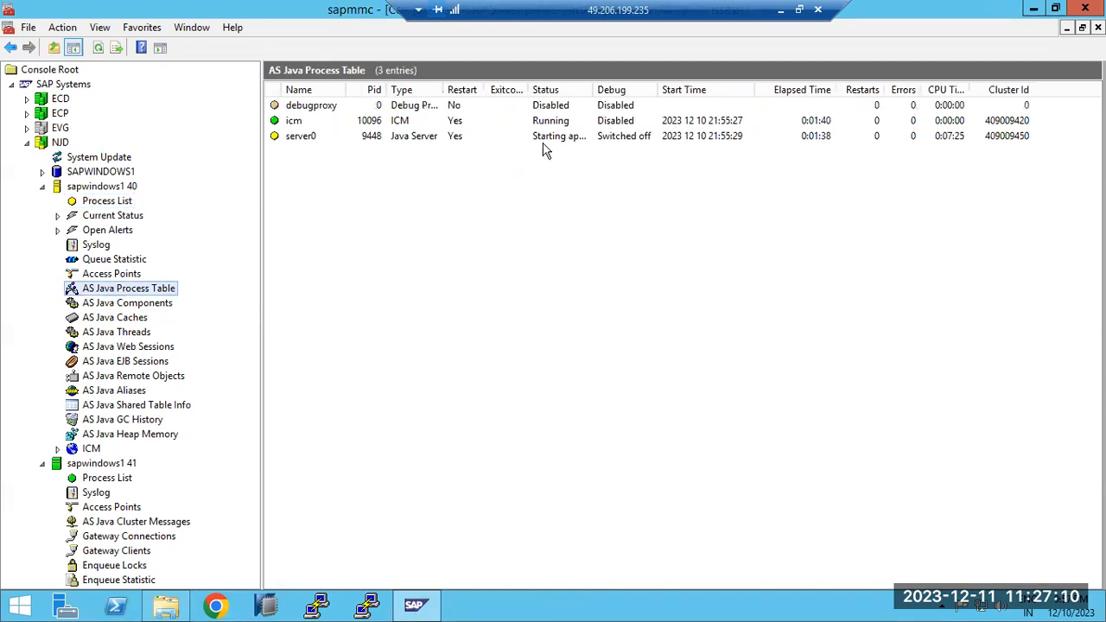
left_click(415, 605)
left_click(166, 604)
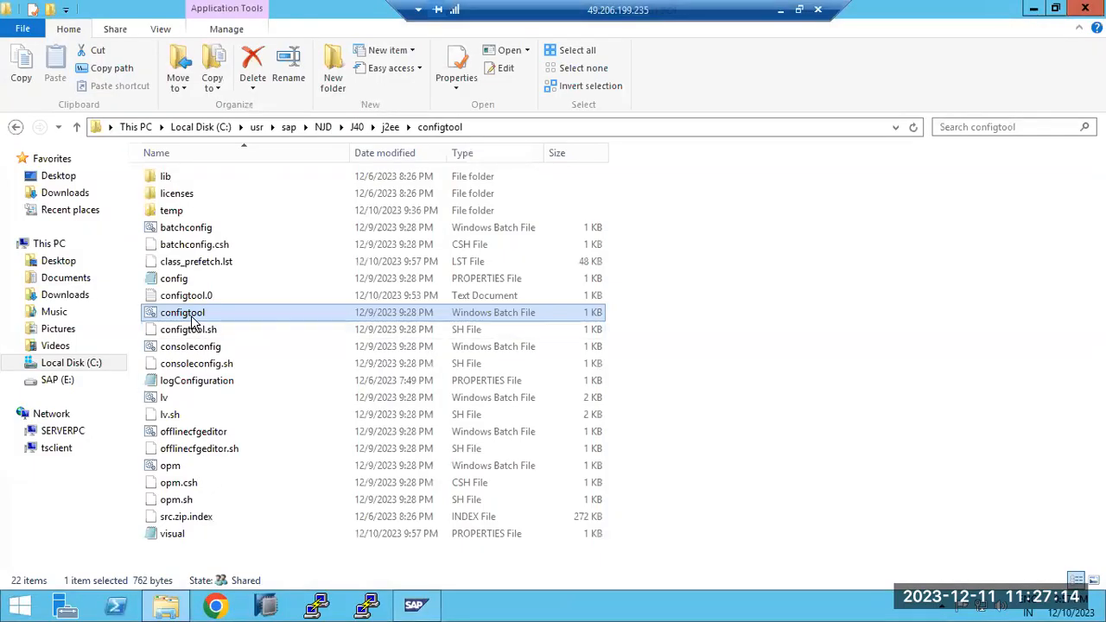
Launch the configtool batch file to start the offline Config Tool
double_click(190, 315)
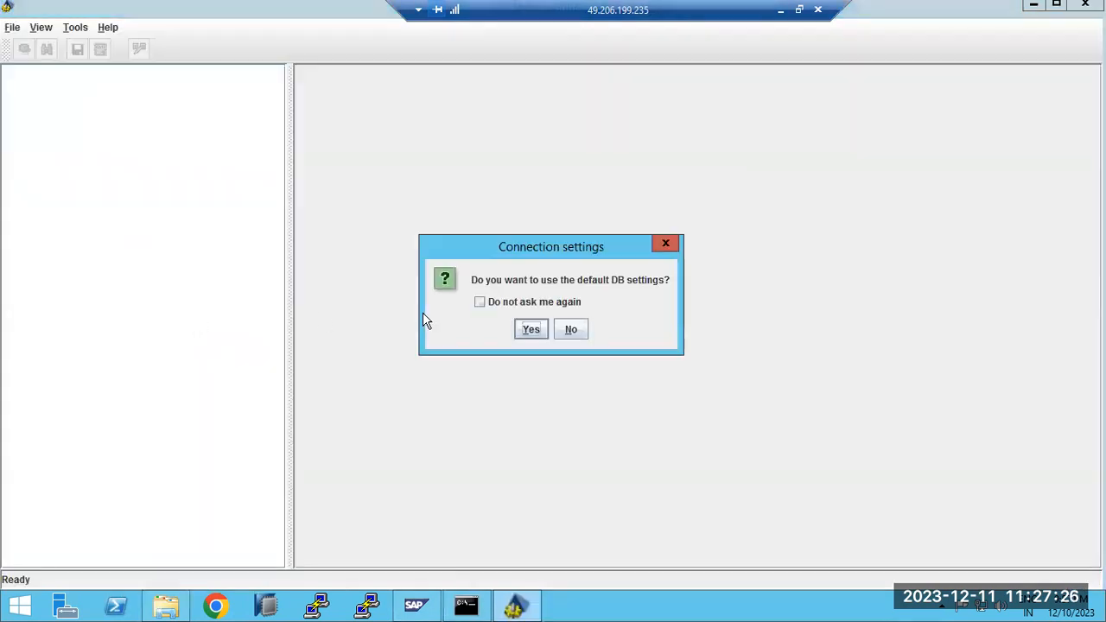
Accept the default DB settings and view the secure store's NJD connection pool
left_click(531, 331)
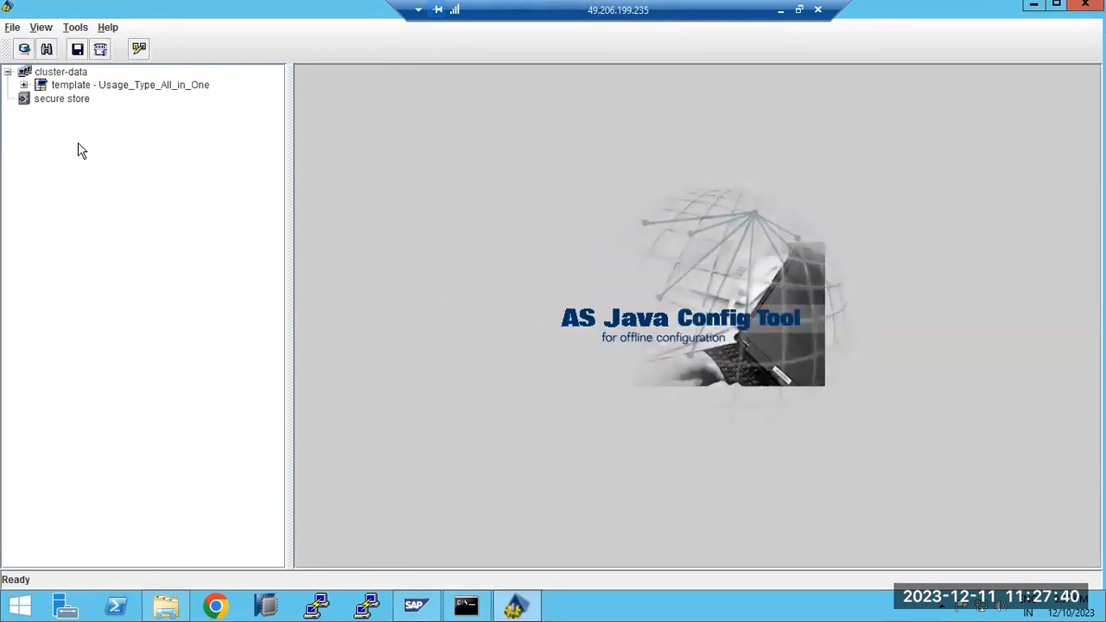
left_click(59, 100)
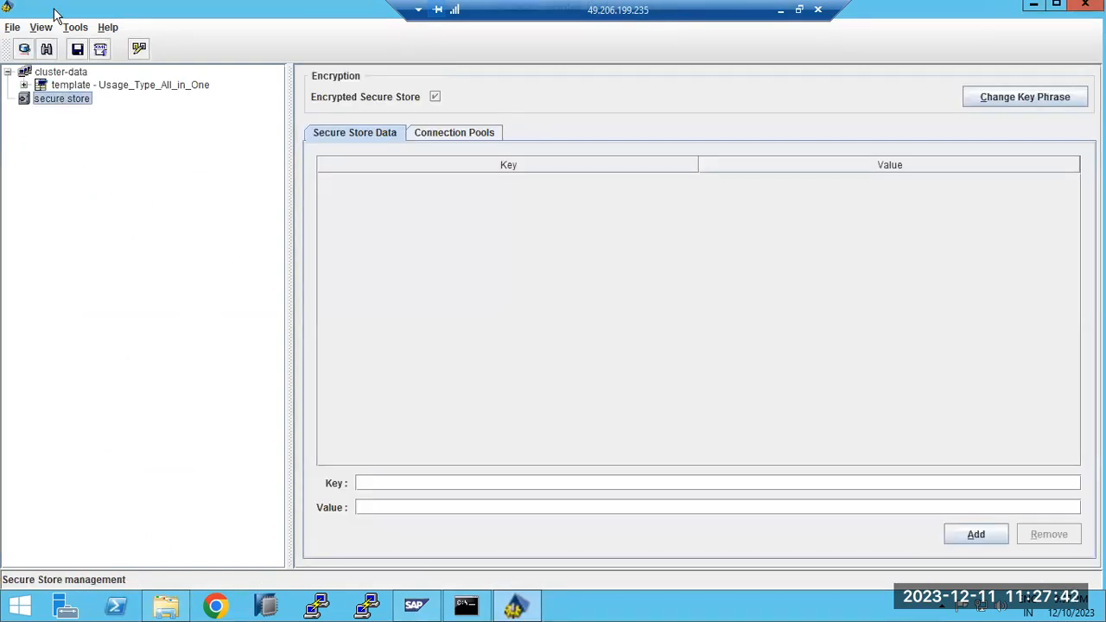
left_click(419, 135)
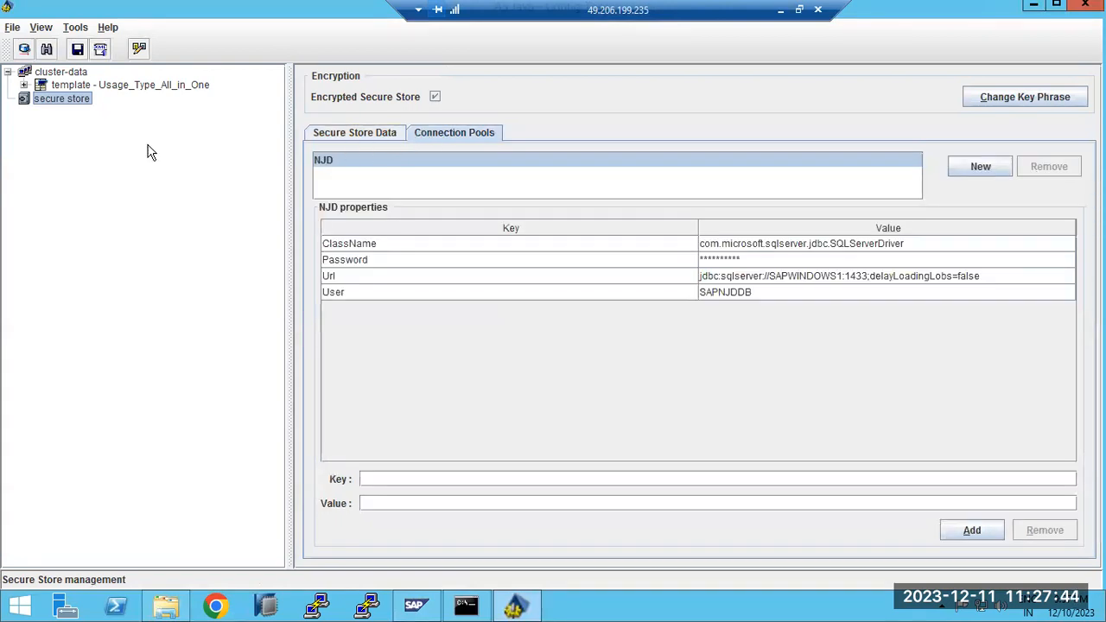
Expand template and instance branches and view the instance's VM environment settings
left_click(24, 85)
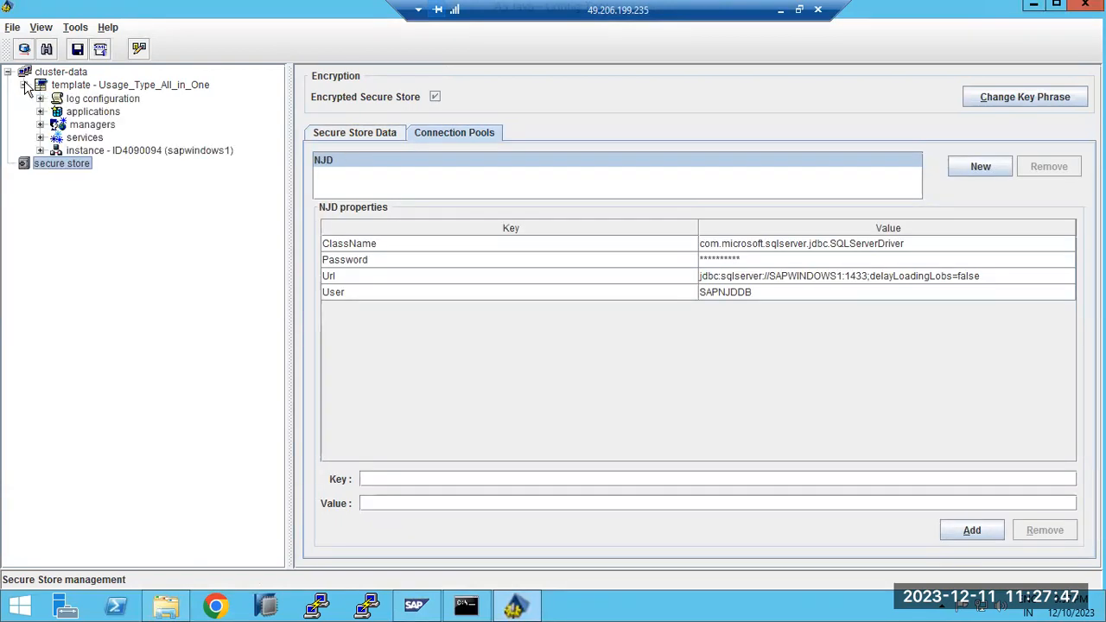
left_click(40, 150)
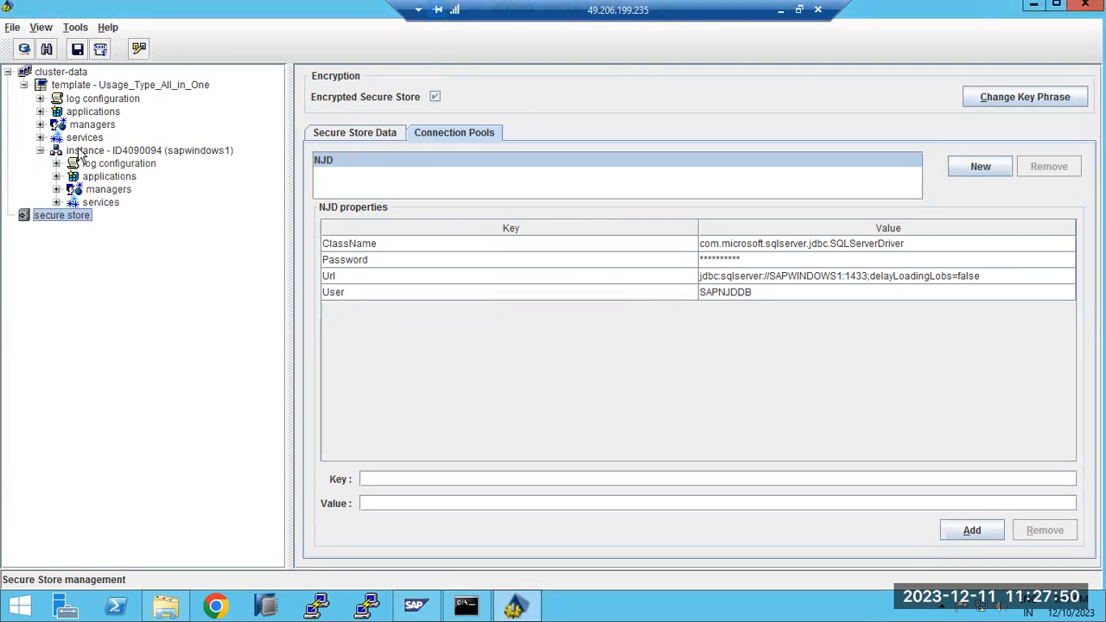
left_click(80, 152)
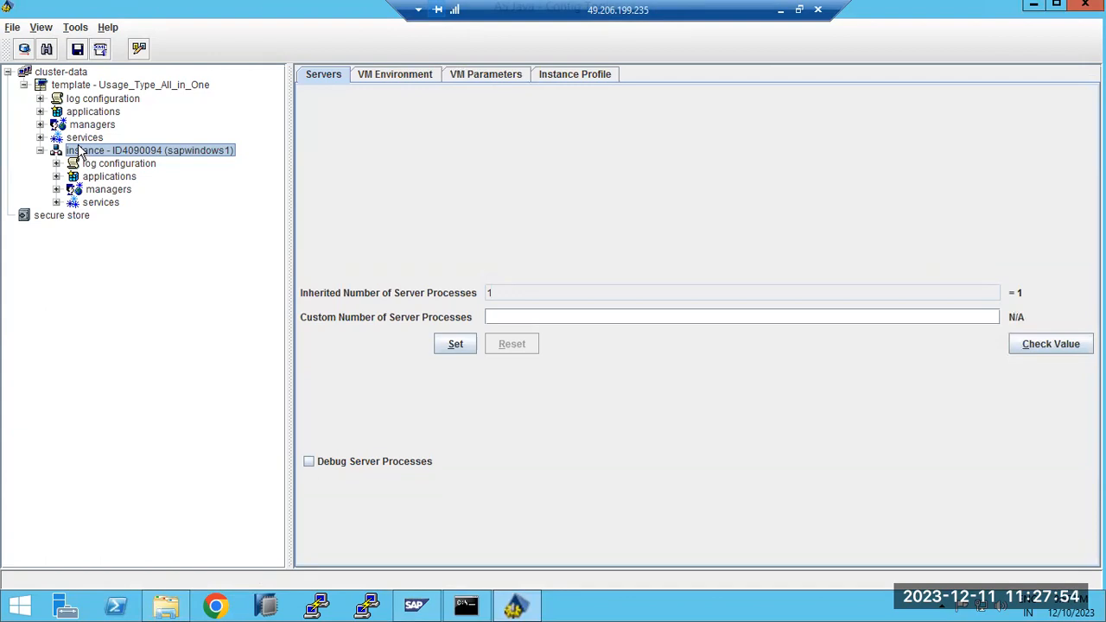
left_click(385, 76)
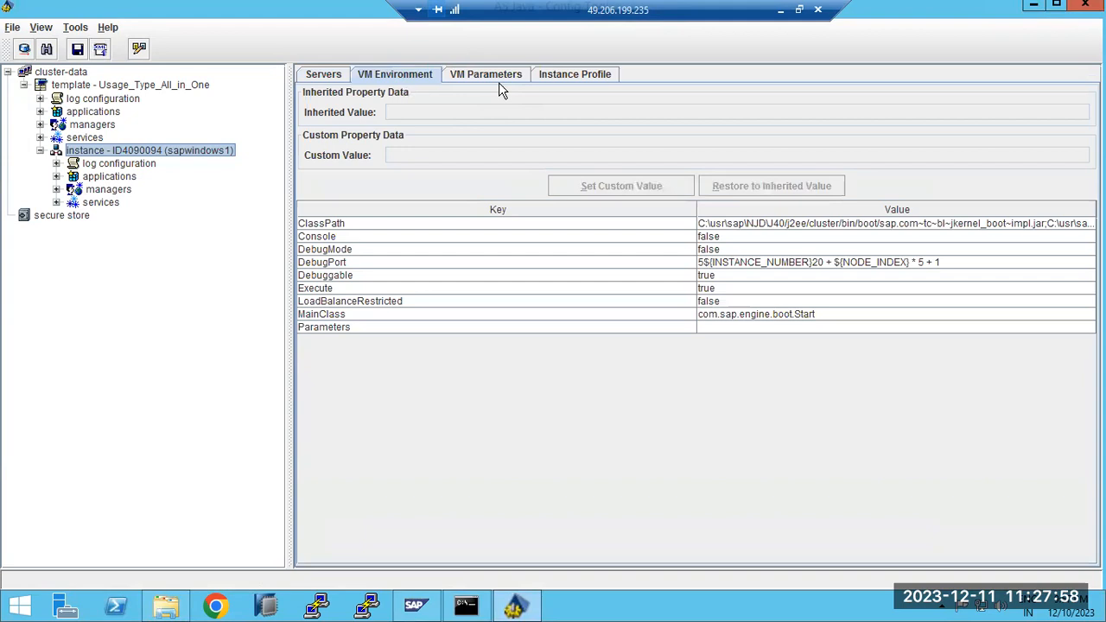
Check the cluster service's properties under services, then collapse the services list
left_click(56, 202)
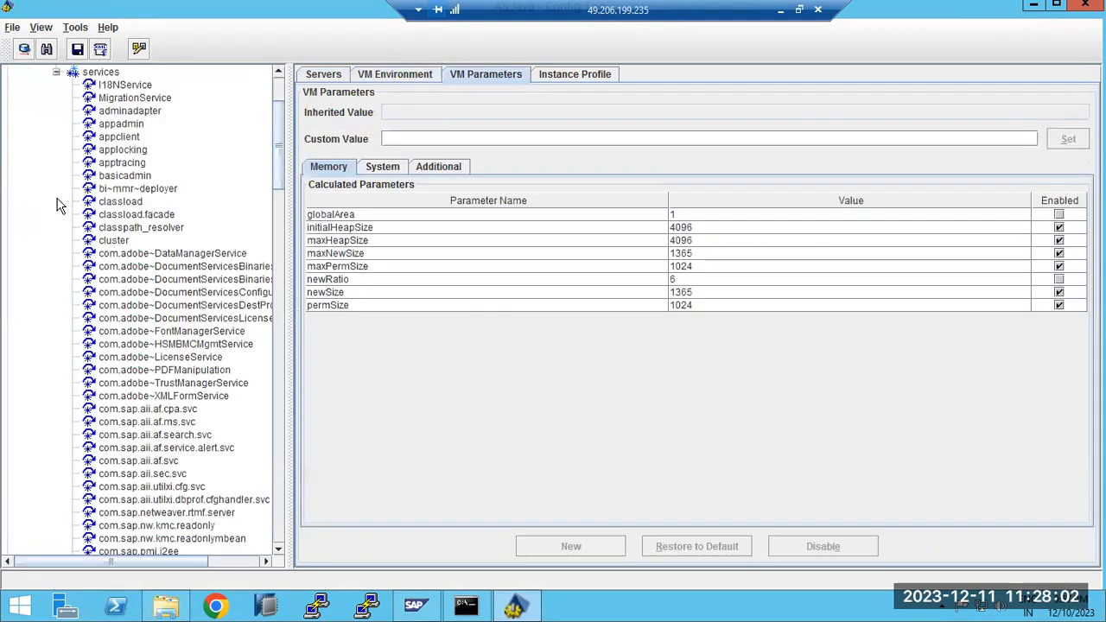
left_click(113, 240)
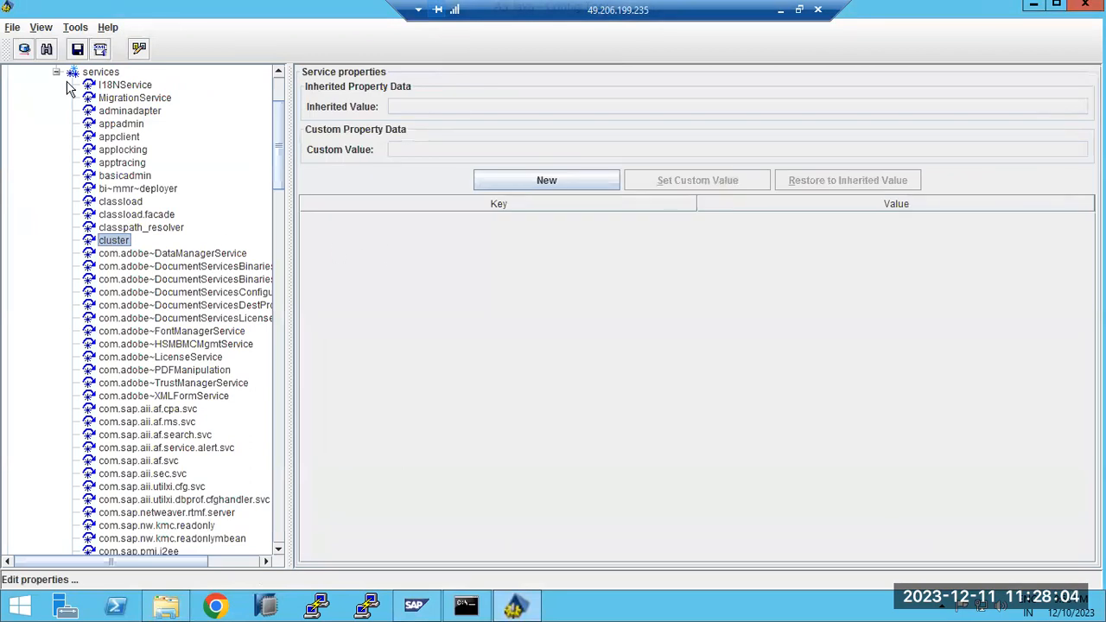
scroll(110, 210, "up", 3)
left_click(56, 202)
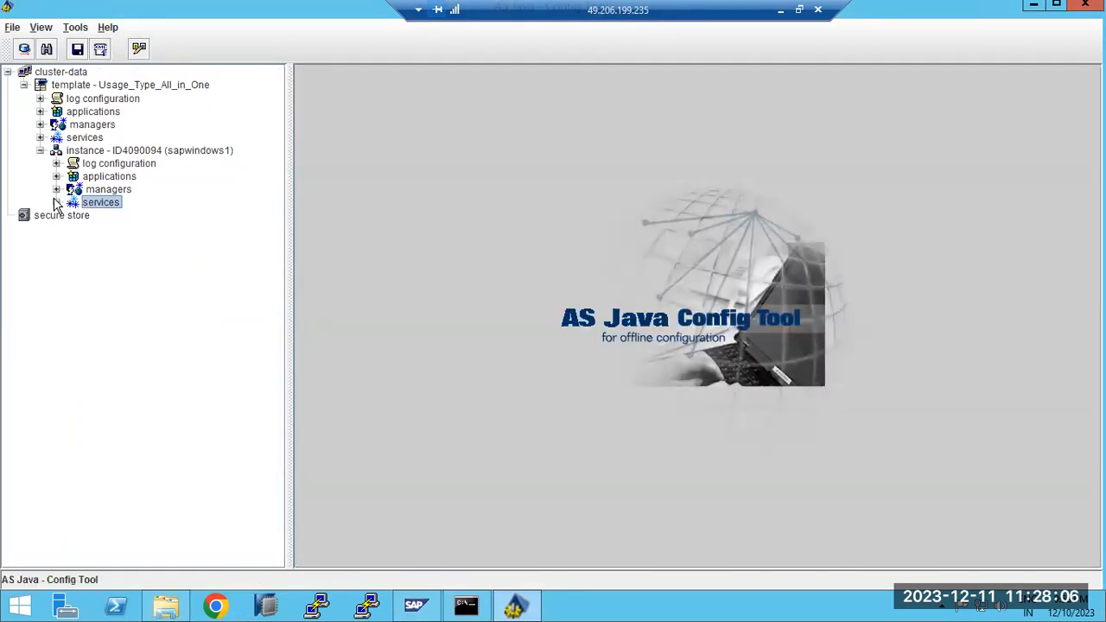
Inspect the logging_log destination's inherited file Pattern, then collapse the log destinations
left_click(56, 163)
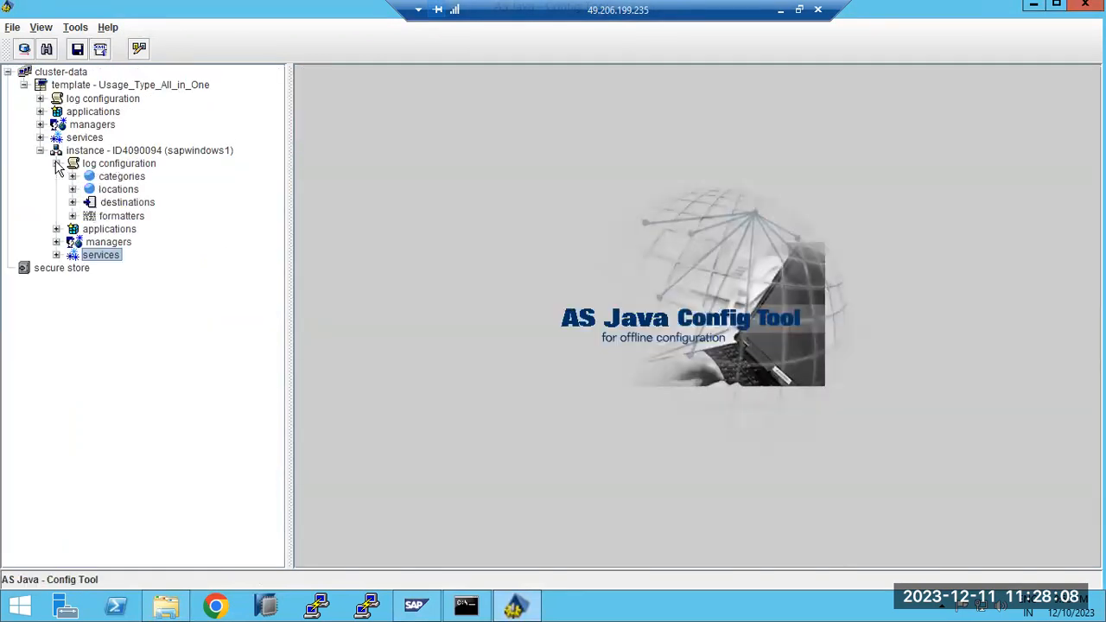
left_click(107, 204)
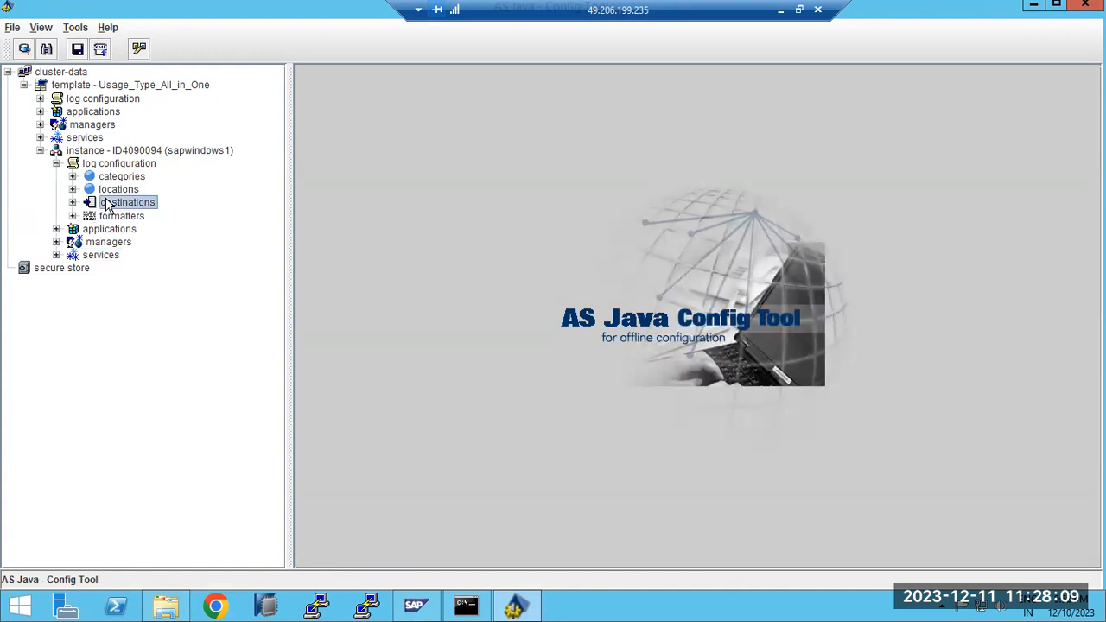
left_click(73, 202)
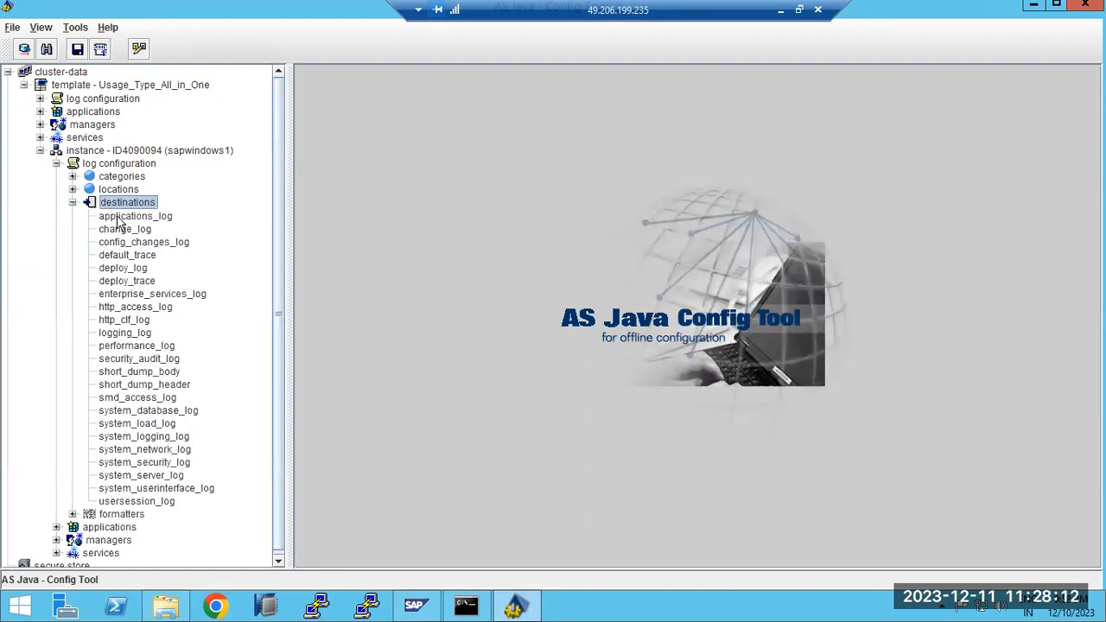
left_click(128, 333)
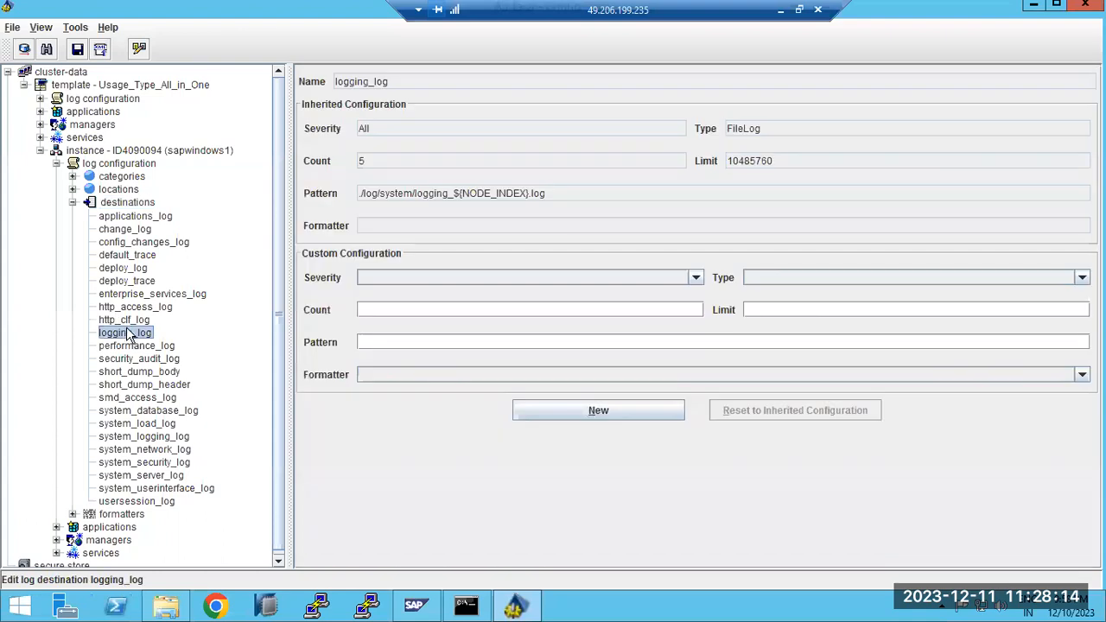
left_click_drag(557, 194, 349, 200)
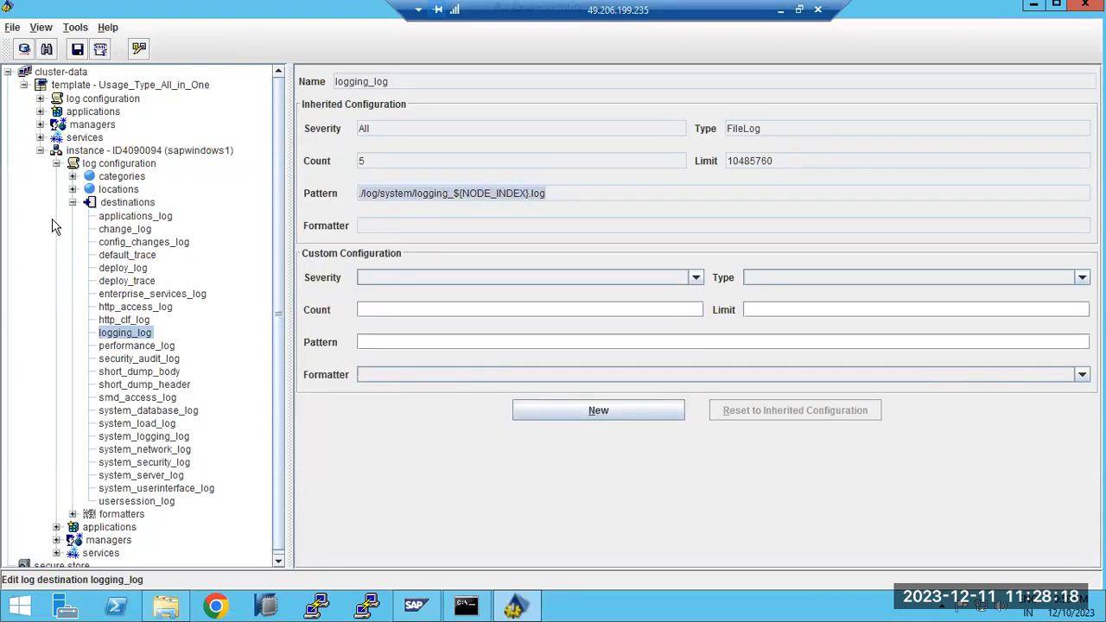
left_click(72, 202)
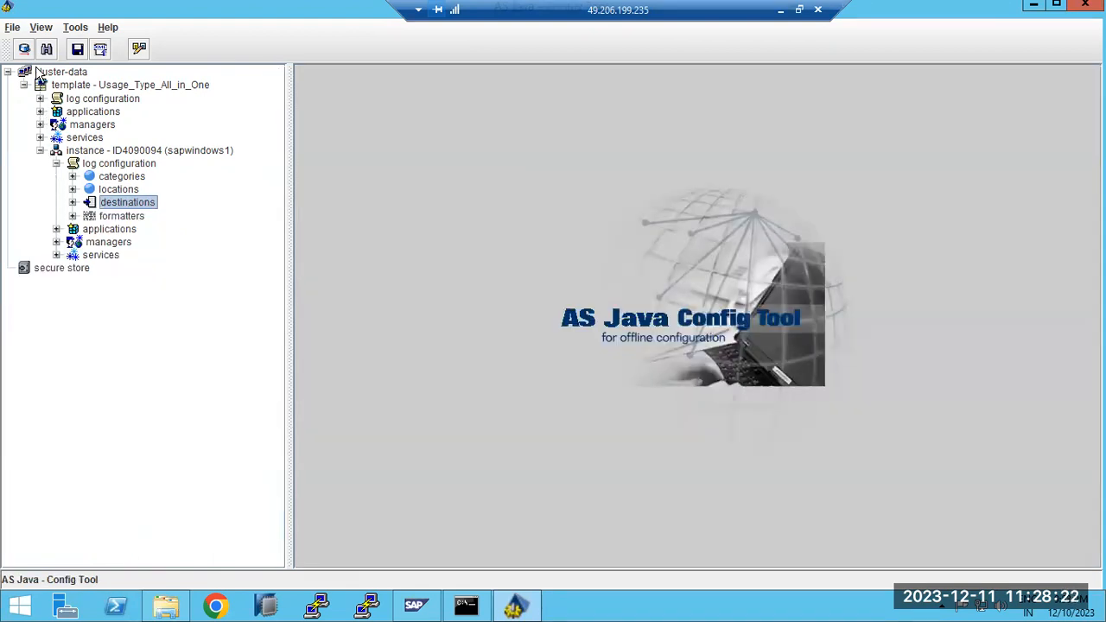
Browse the File and View menus without choosing anything, then bring SAP MMC forward
left_click(14, 28)
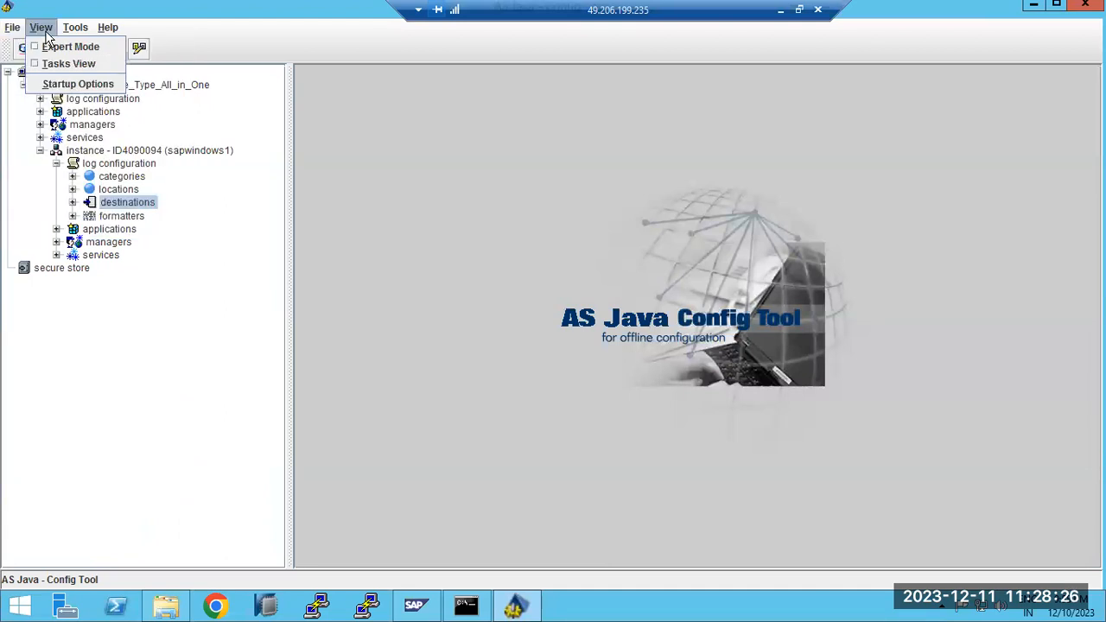
mouse_move(104, 32)
left_click(567, 370)
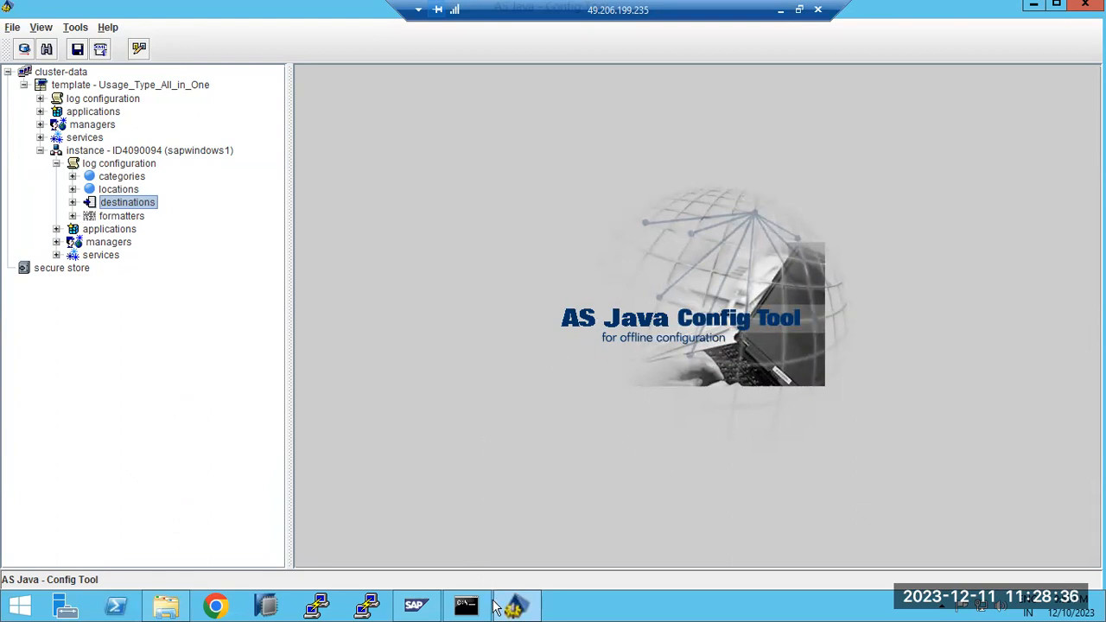
left_click(415, 607)
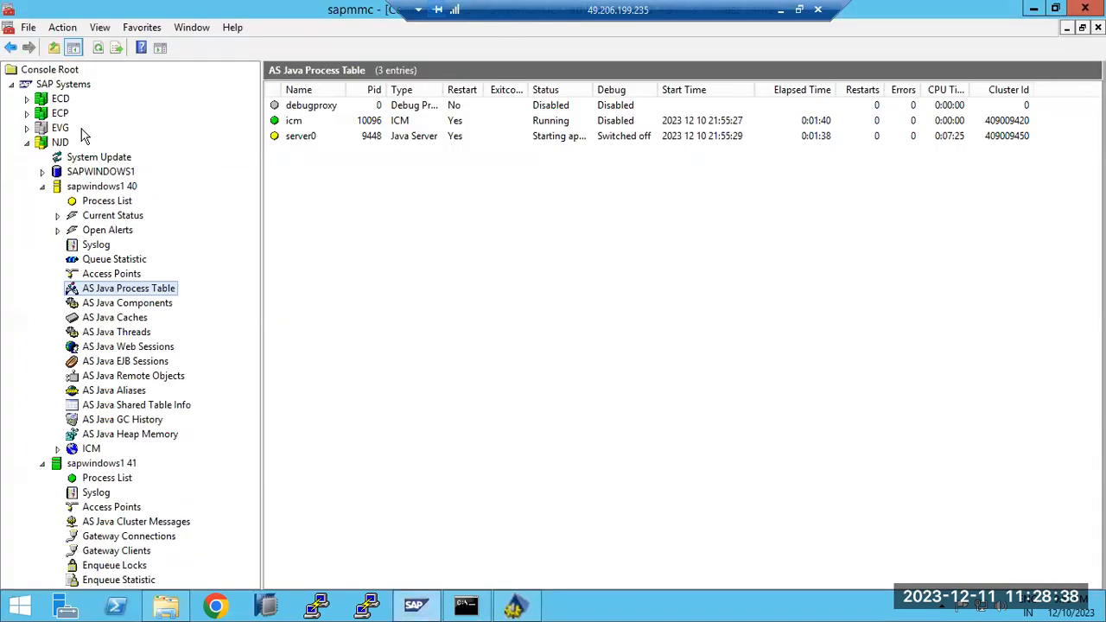
Refresh the NJD AS Java process table (icm up 0:03:10, server0 still starting) and go back to the Config Tool
left_click(98, 48)
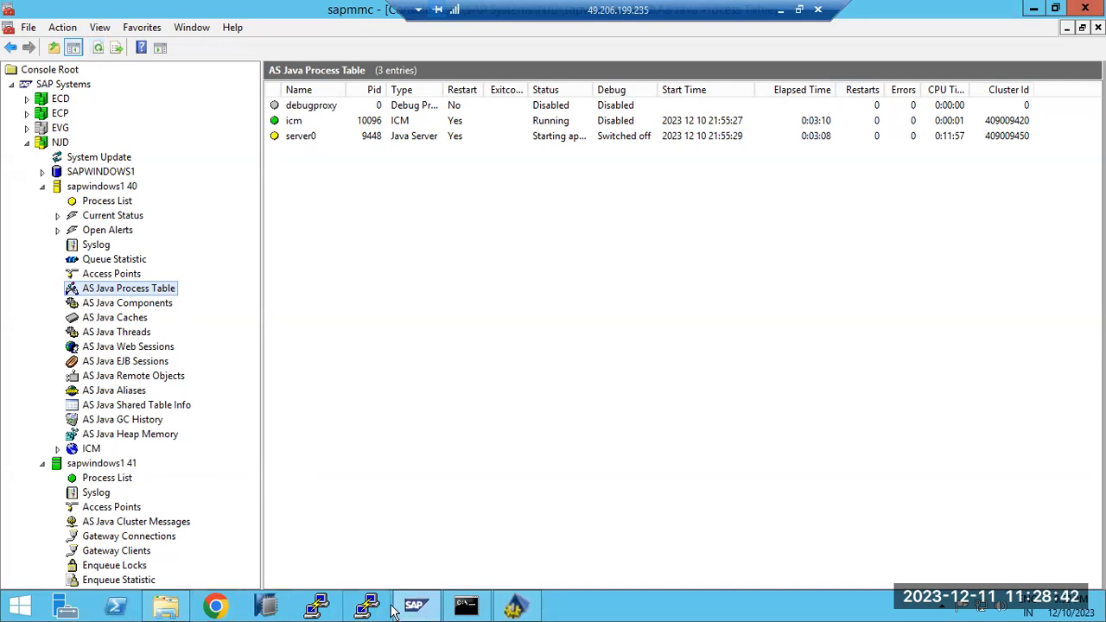
left_click(516, 606)
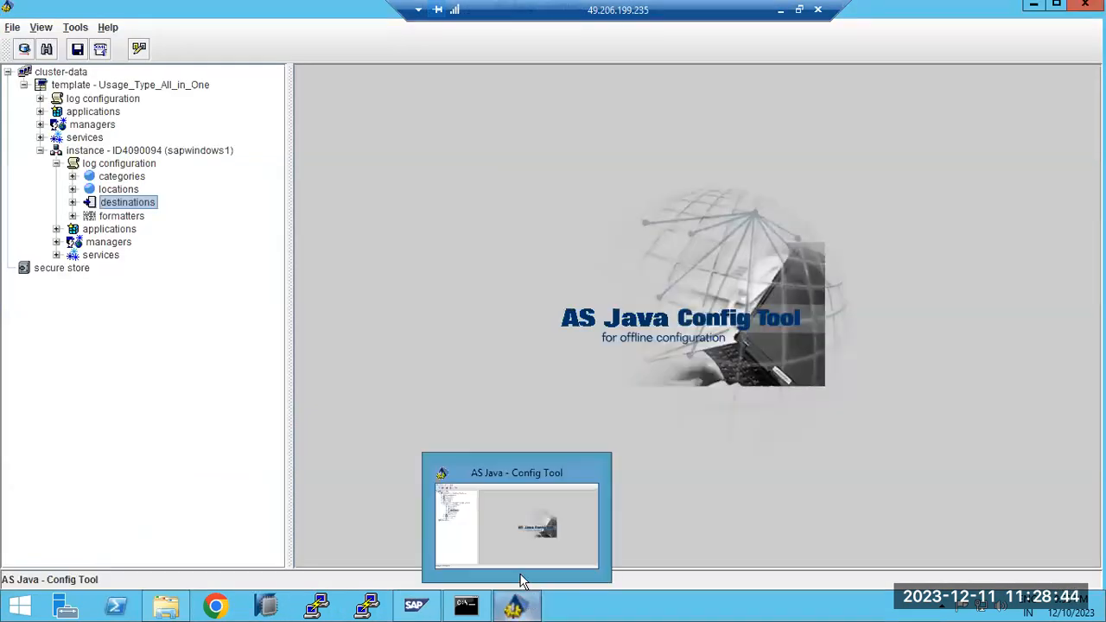
Collapse the instance to its server process settings, expanding and re-collapsing its services, then go back to SAP MMC
left_click(38, 151)
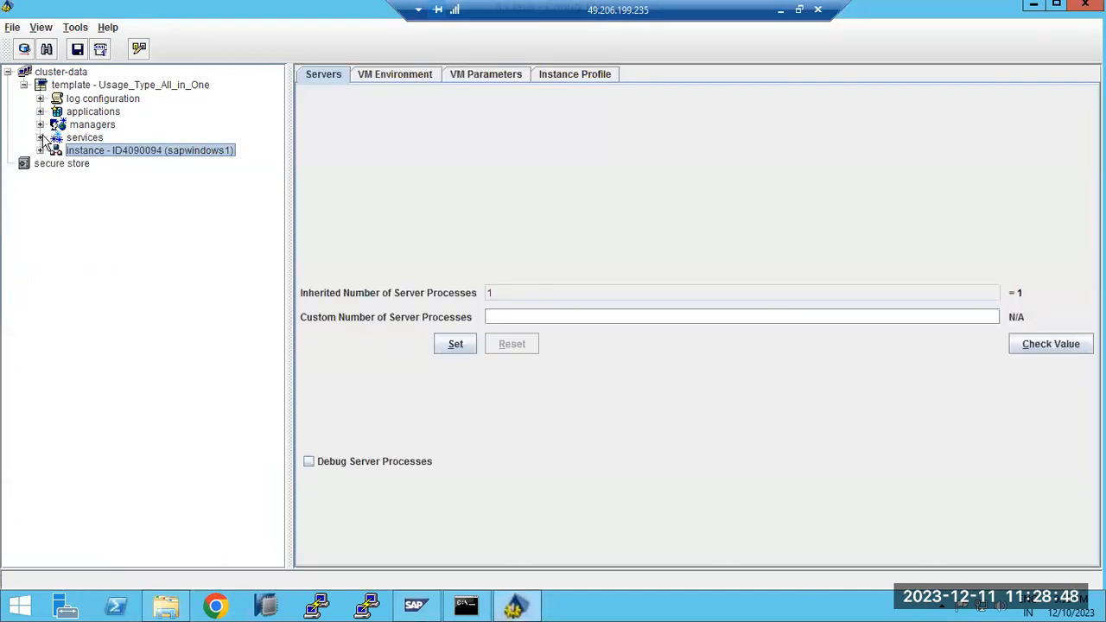
left_click(39, 138)
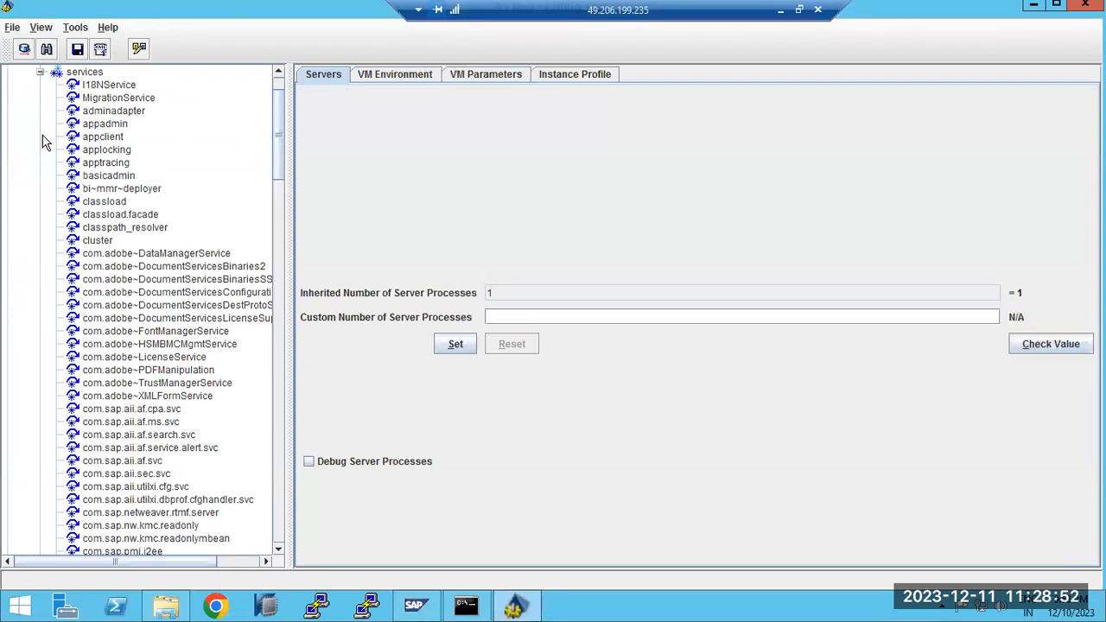
scroll(42, 143, "up", 2)
left_click(40, 138)
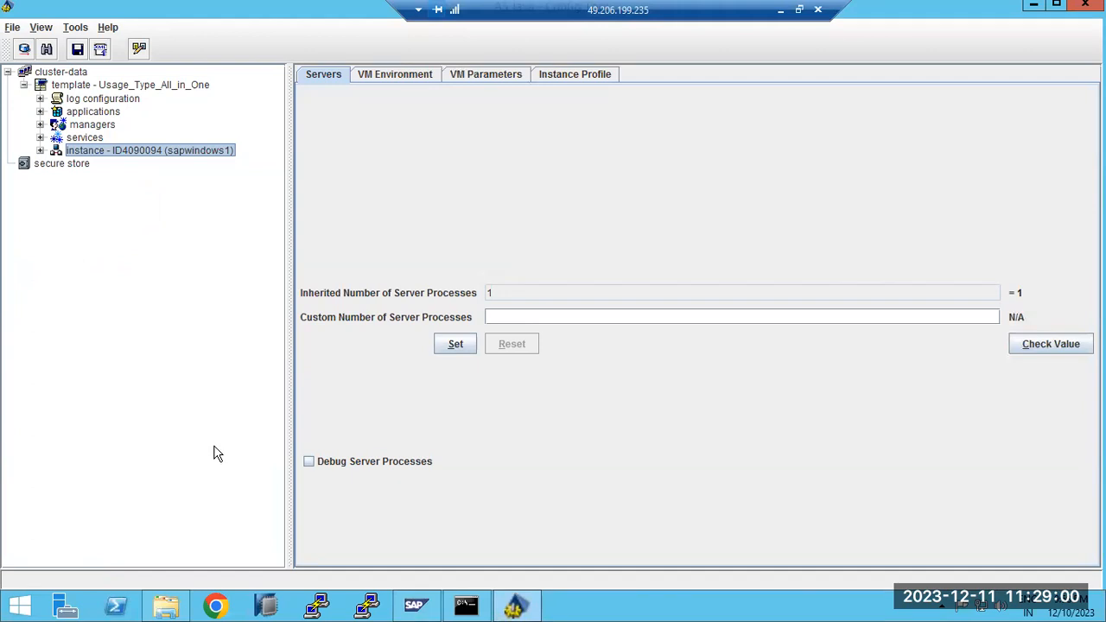
left_click(411, 607)
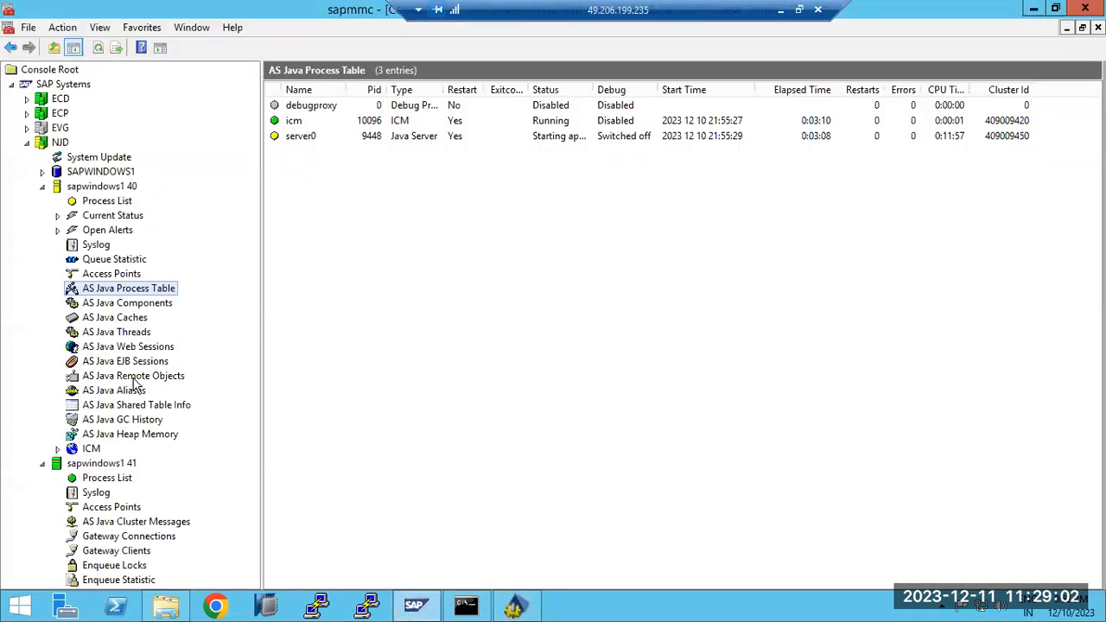
Show the refreshed NJD AS Java components list, then add a 'JAVA LOGS - DEFAULT' text box to the Paint notes
left_click(110, 302)
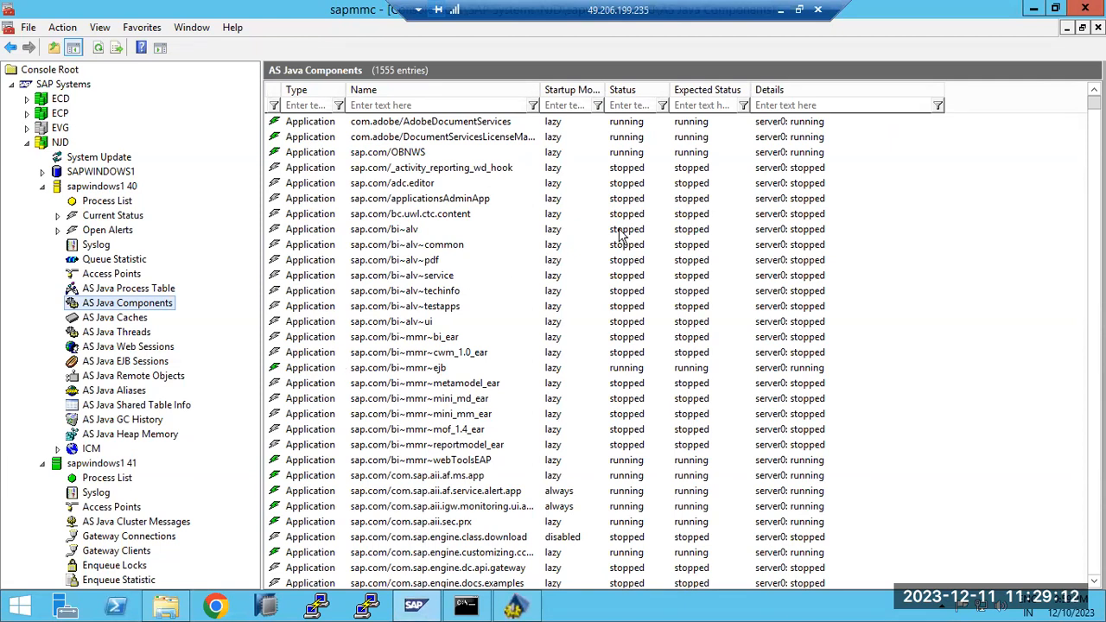
left_click(98, 47)
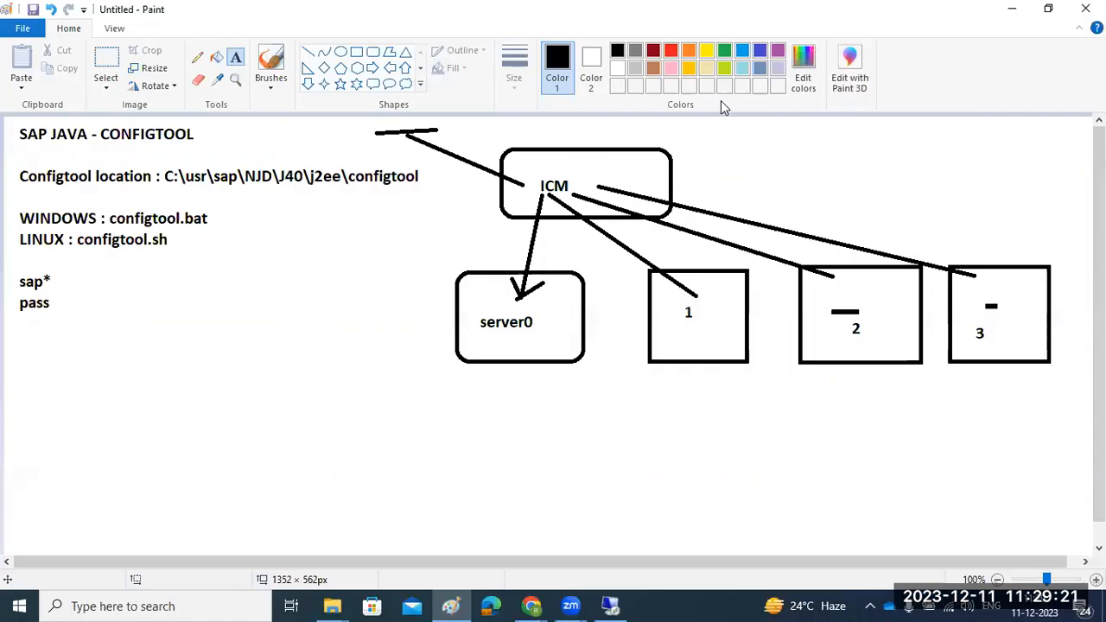
left_click(780, 9)
left_click_drag(26, 386, 840, 501)
type("JAVA LOGS -")
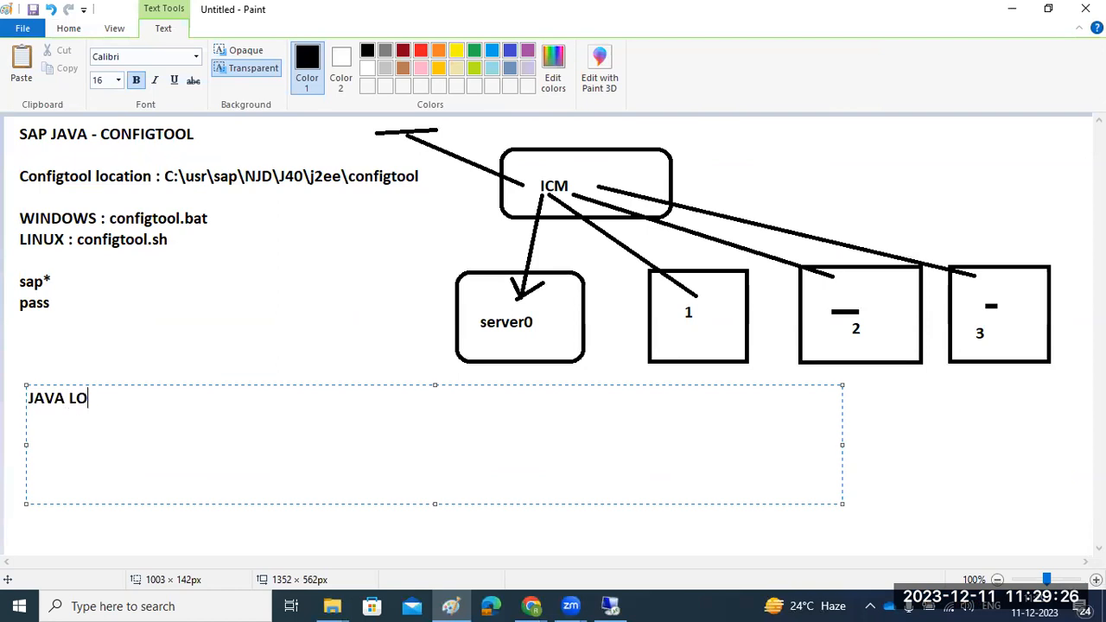
type(" DEF")
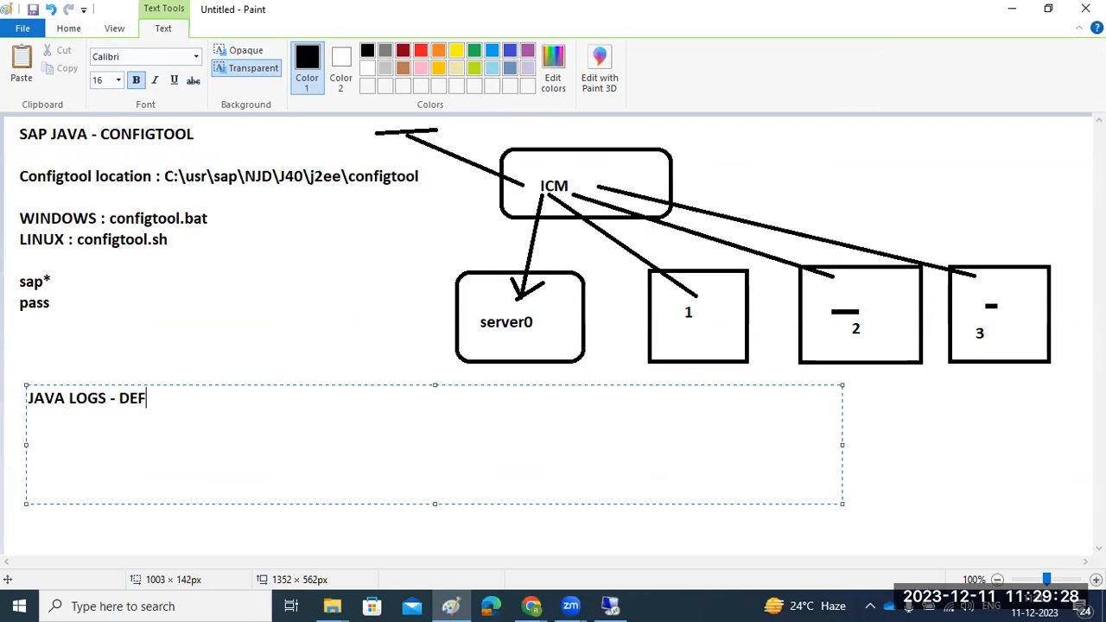
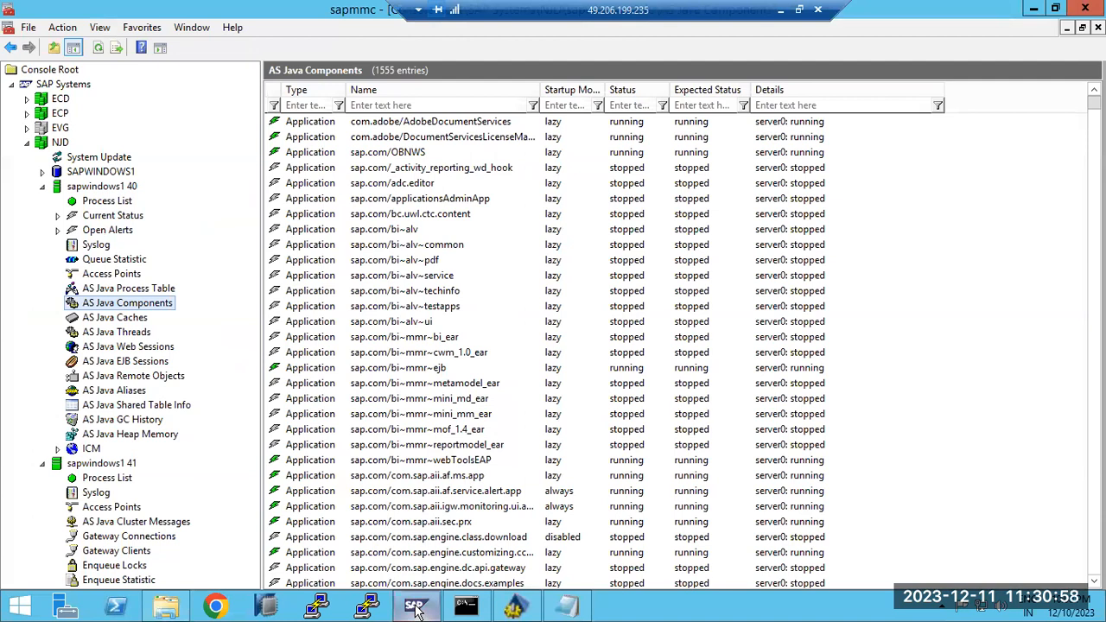
Minimise SAP MMC's AS Java Components view to reveal the defaultTrace_00.2 log in Notepad
left_click(416, 608)
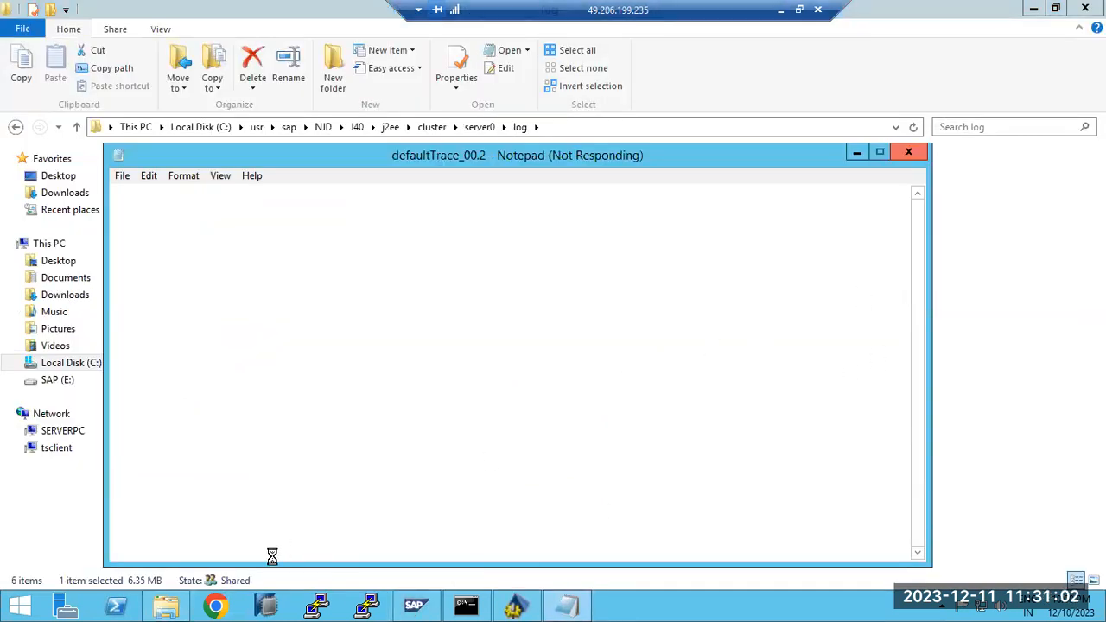
Open the sapwindows1:54000/startPage AS Java start page and launch SAP NetWeaver Administrator in a new tab
left_click(216, 608)
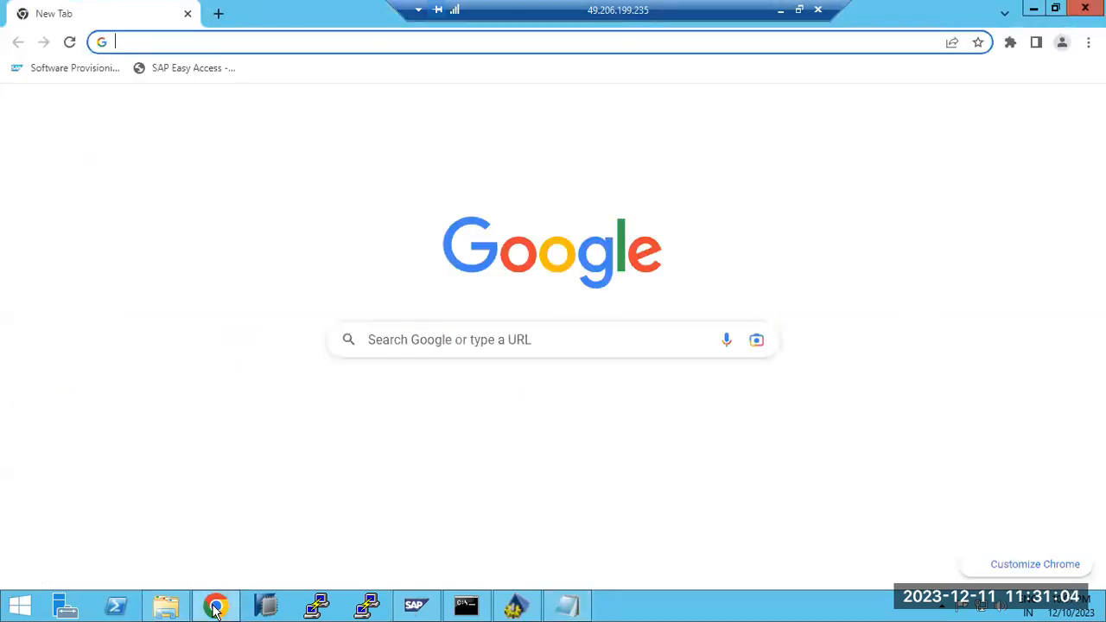
left_click(382, 418)
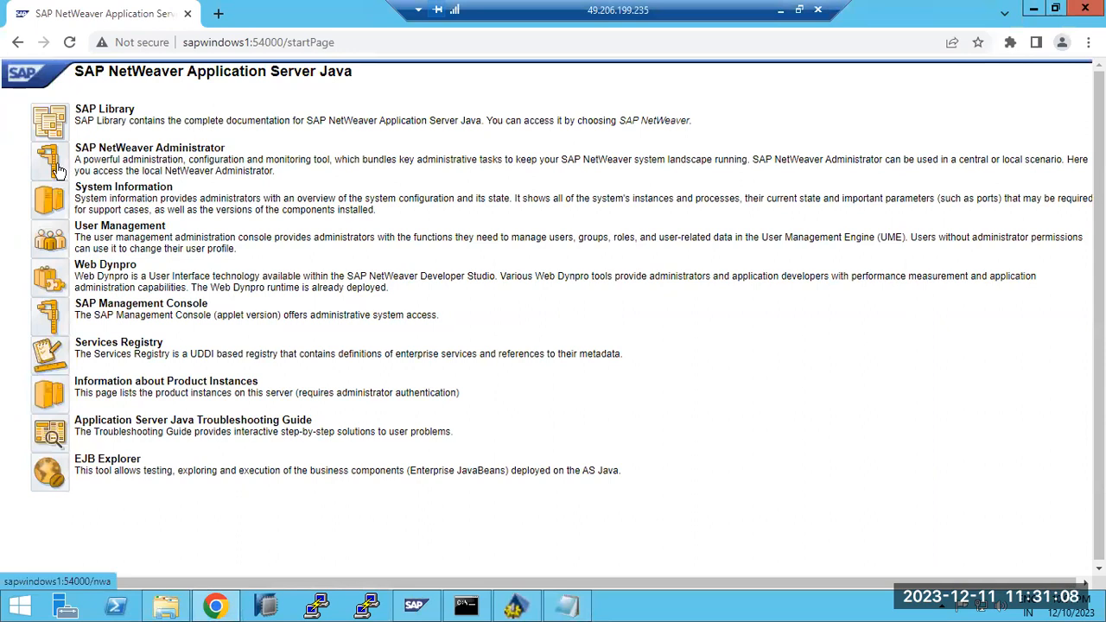
left_click(56, 166)
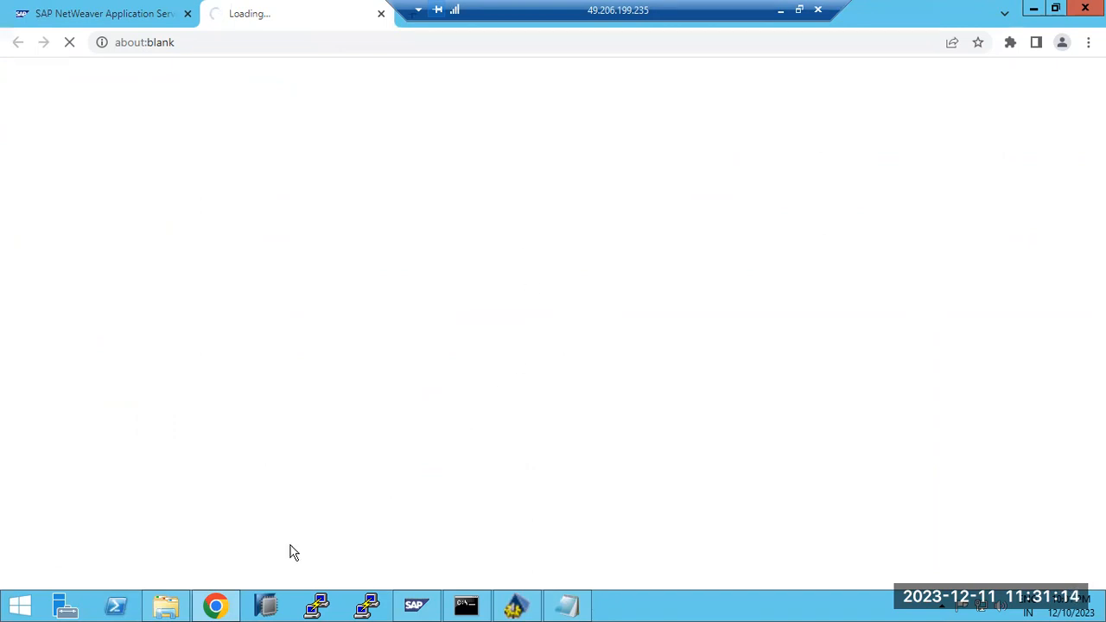
Log on to NetWeaver Administrator with the saved administrator credentials, glancing at the Config Tool
left_click(231, 609)
left_click(231, 607)
left_click(603, 266)
left_click(665, 301)
left_click(706, 316)
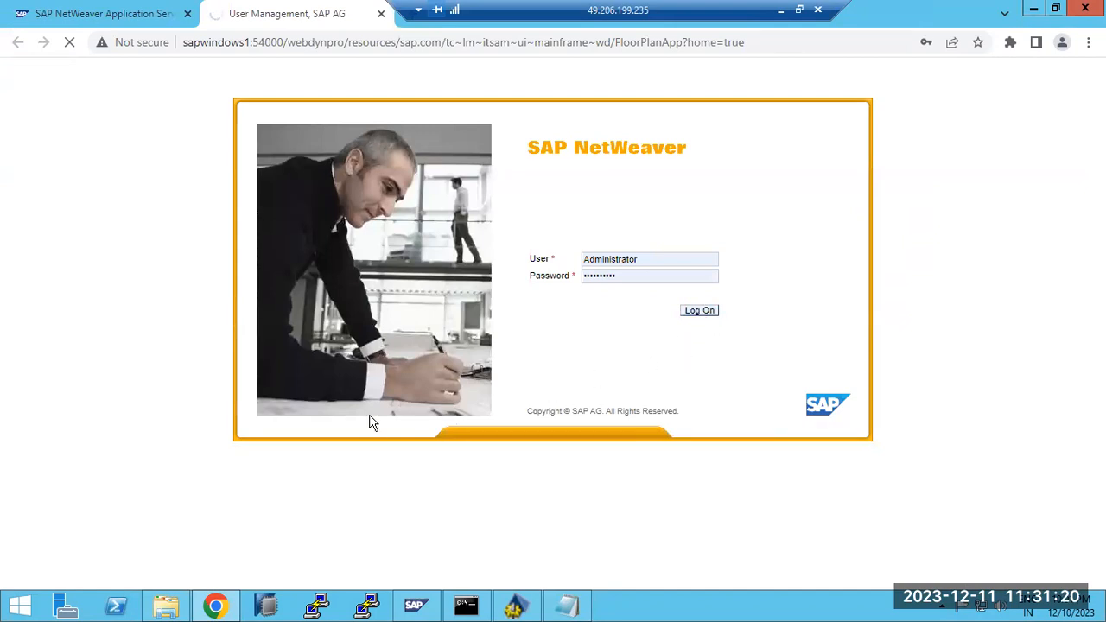
left_click(515, 605)
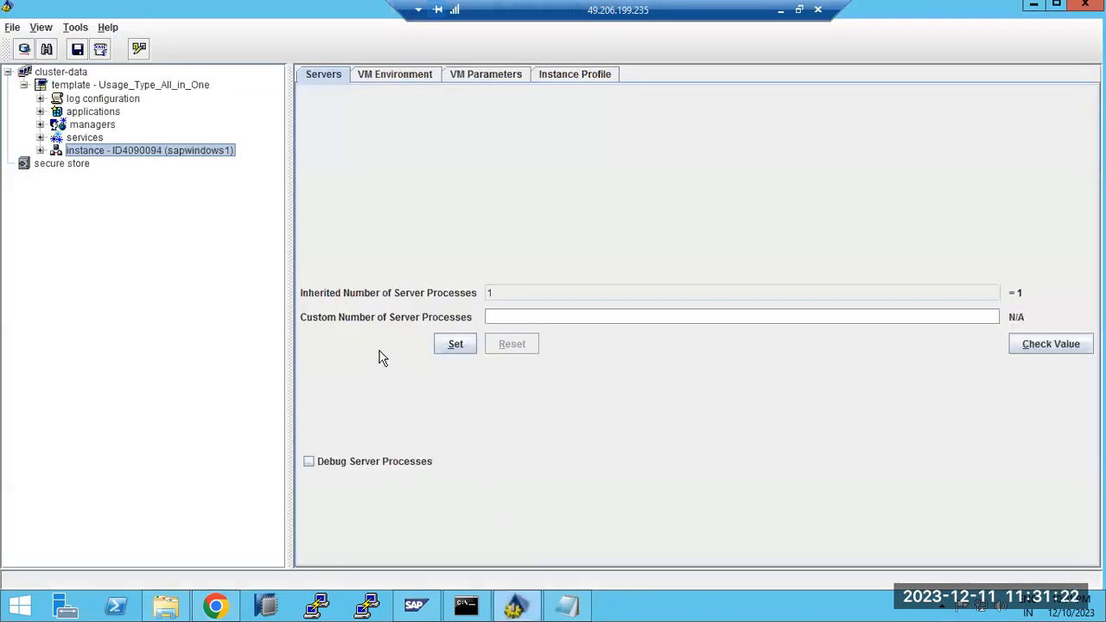
left_click(216, 607)
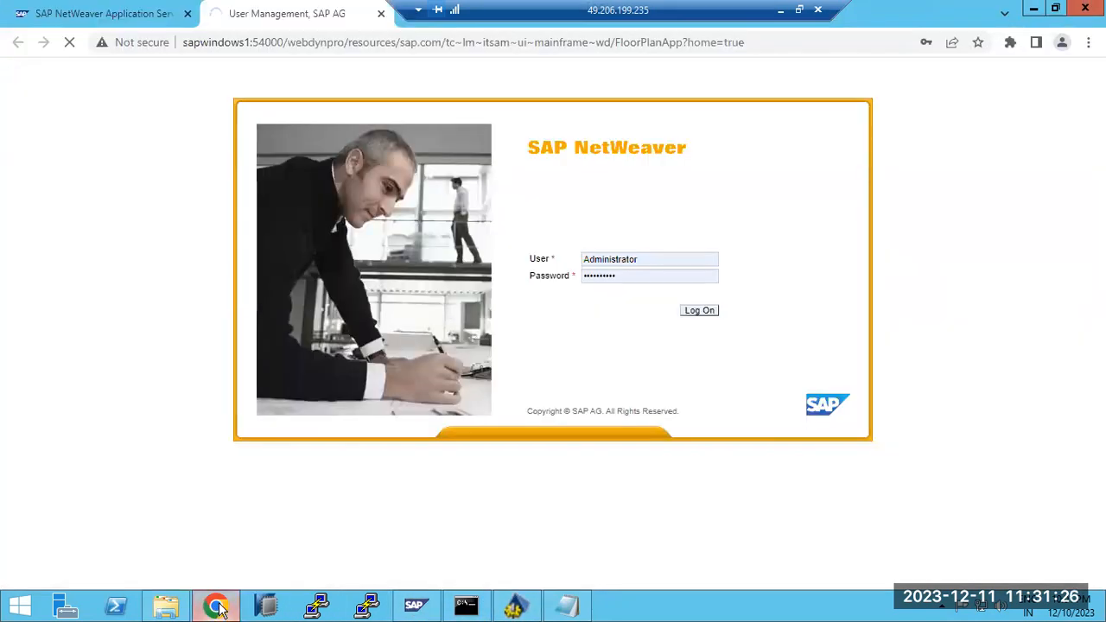
Scroll through the defaultTrace_00.2 log and highlight part of a startApp warning line
left_click(566, 605)
scroll(519, 363, "down", 15)
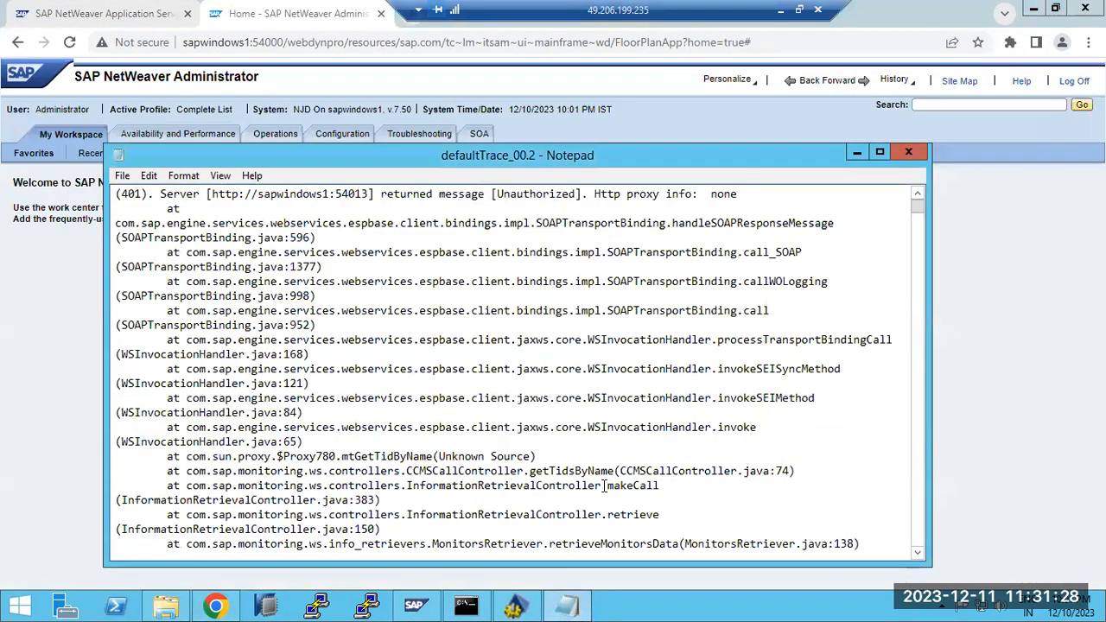
scroll(594, 501, "down", 8)
scroll(594, 501, "up", 15)
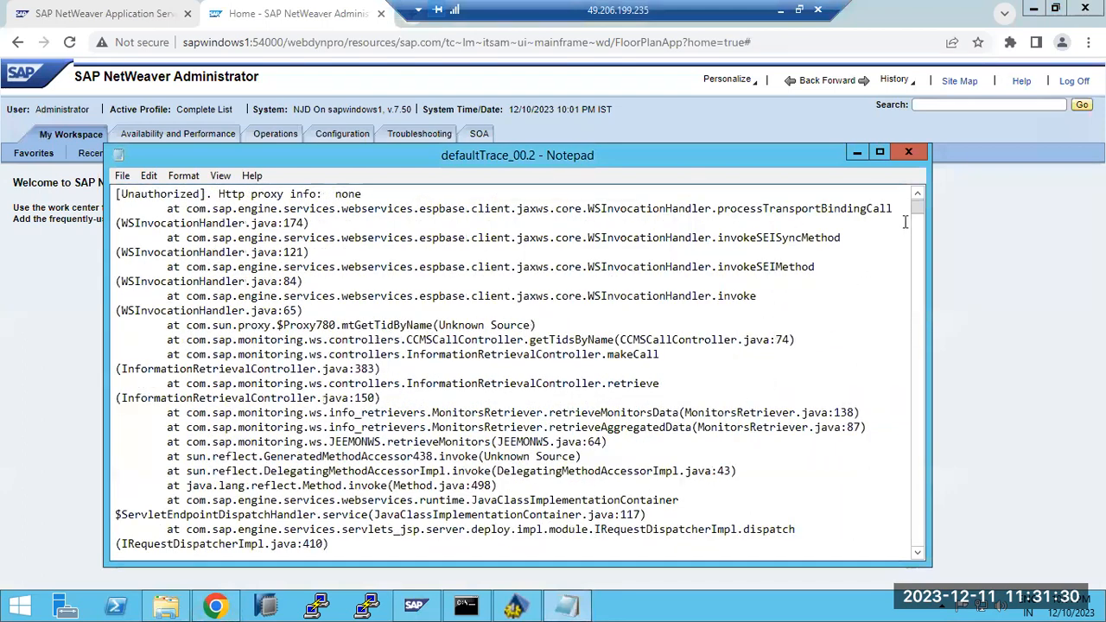
mouse_move(919, 244)
left_mouse_down()
mouse_move(903, 572)
mouse_move(921, 555)
left_mouse_up()
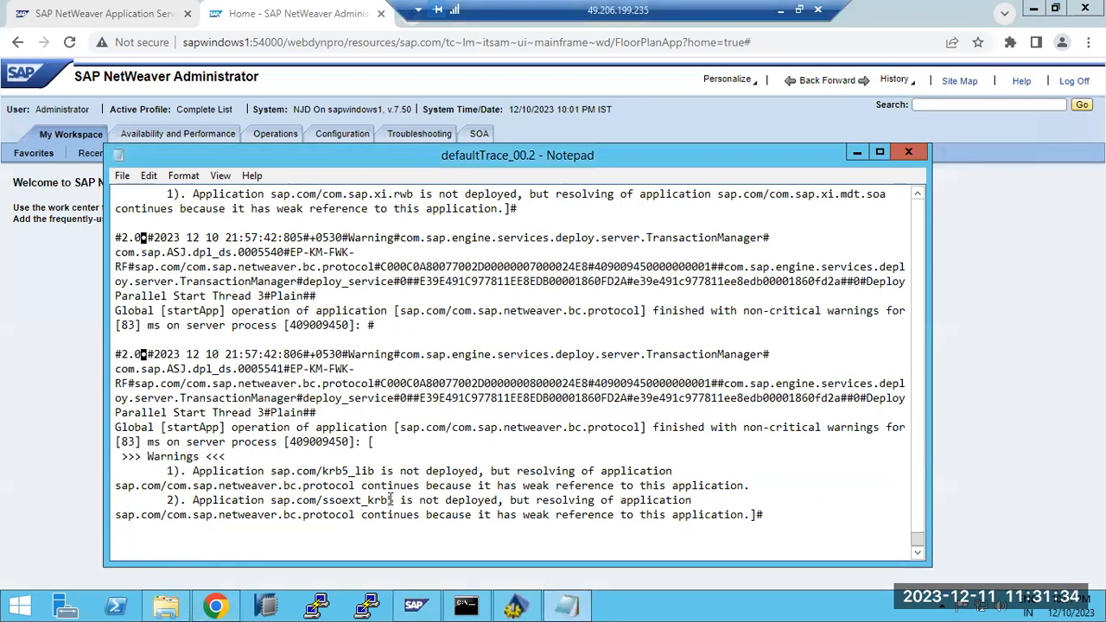
scroll(391, 499, "up", 3)
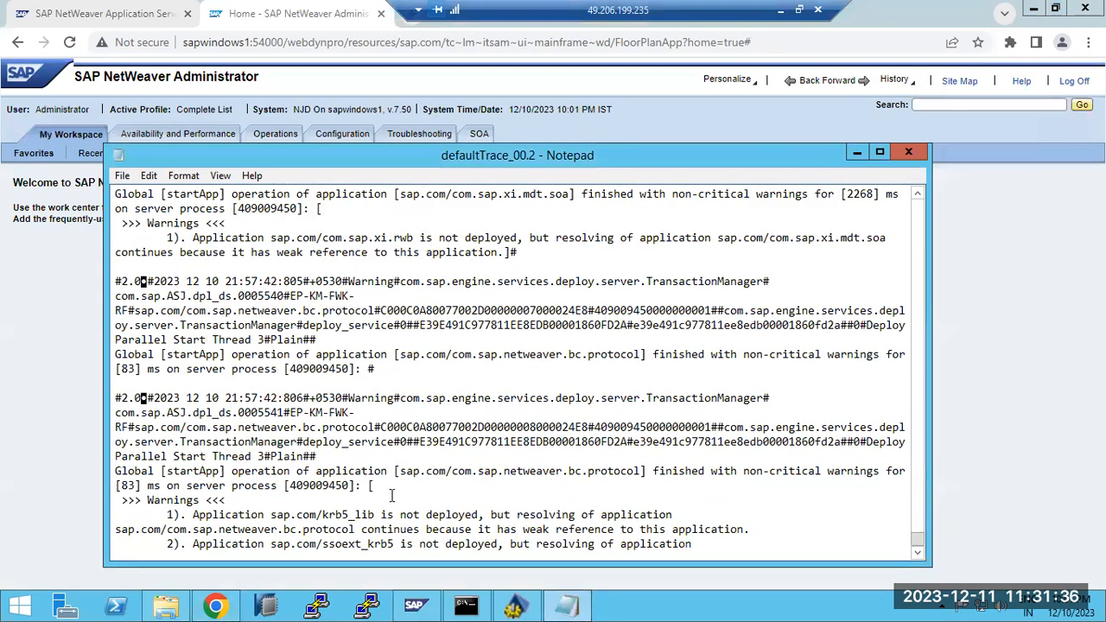
scroll(398, 490, "up", 9)
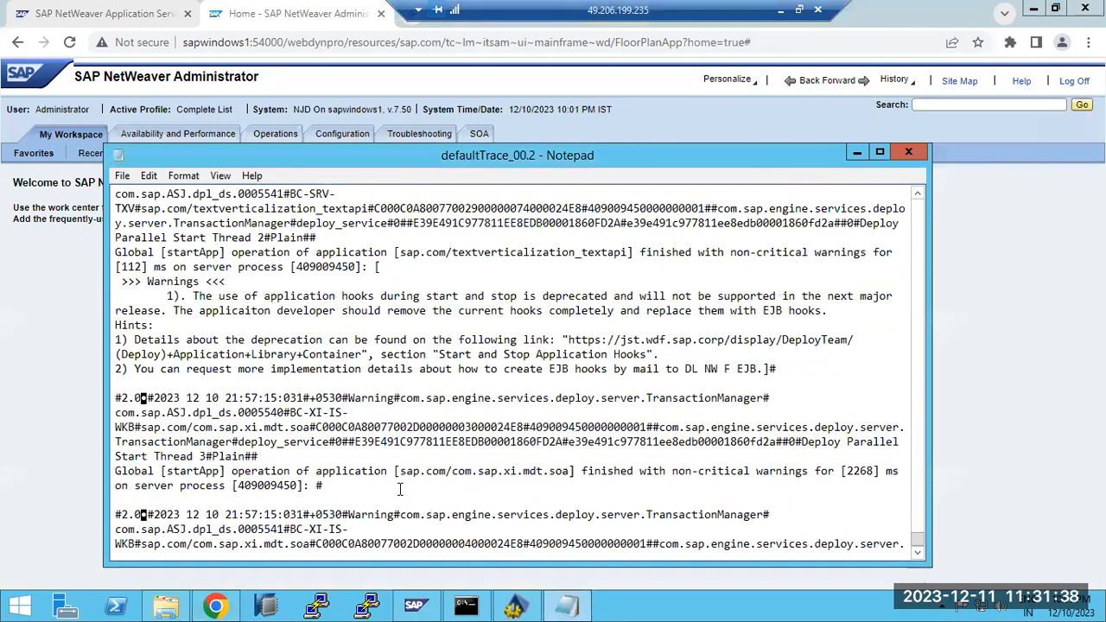
left_click_drag(211, 354, 264, 354)
Highlight the SLD synchronization EXCEPTION and its 503 Service Unavailable response, then minimise Notepad
scroll(261, 439, "up", 15)
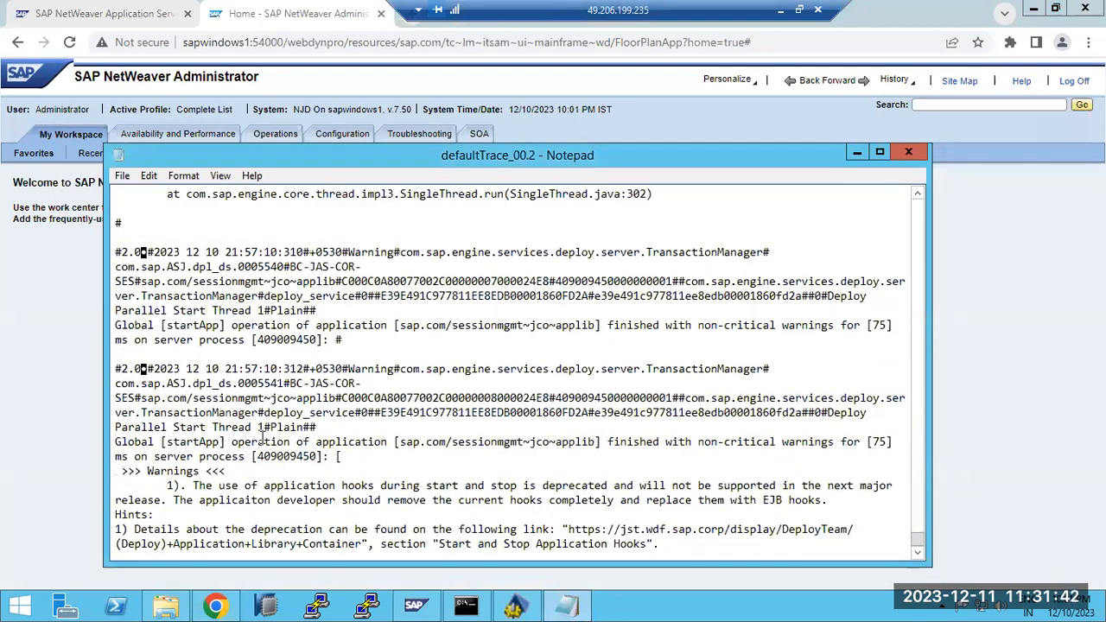
scroll(259, 437, "up", 15)
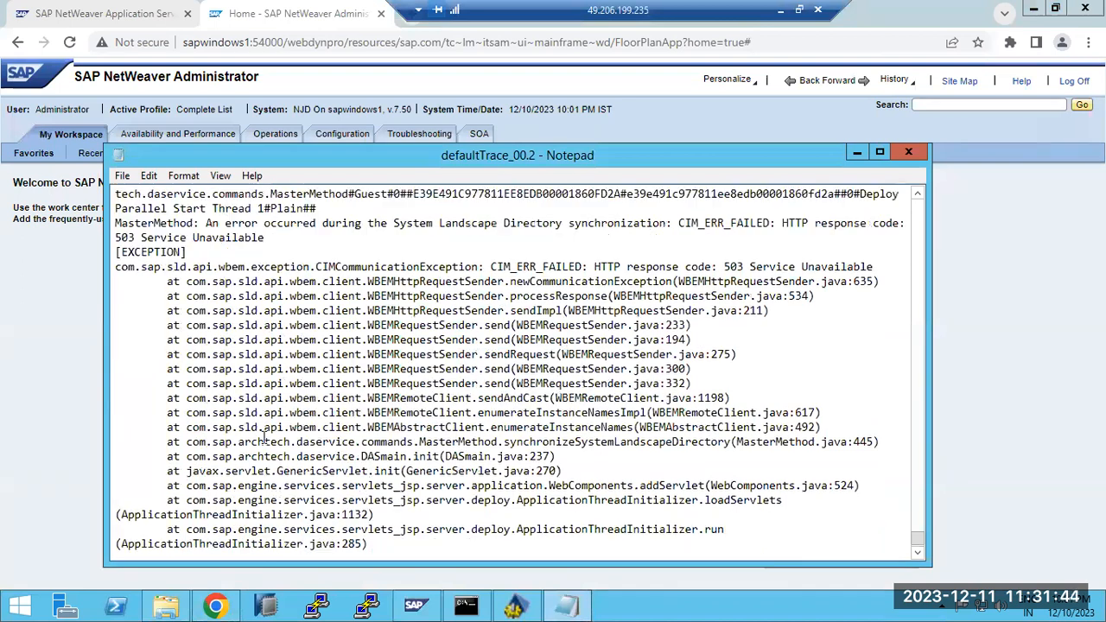
left_click_drag(128, 383, 596, 362)
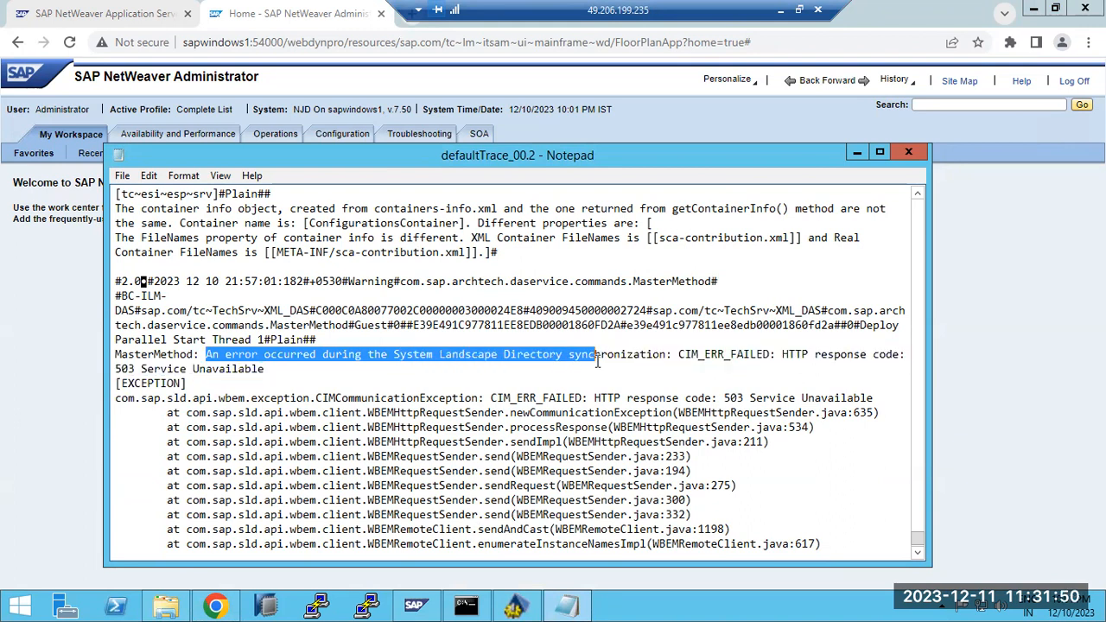
left_click_drag(127, 369, 208, 369)
scroll(210, 370, "up", 6)
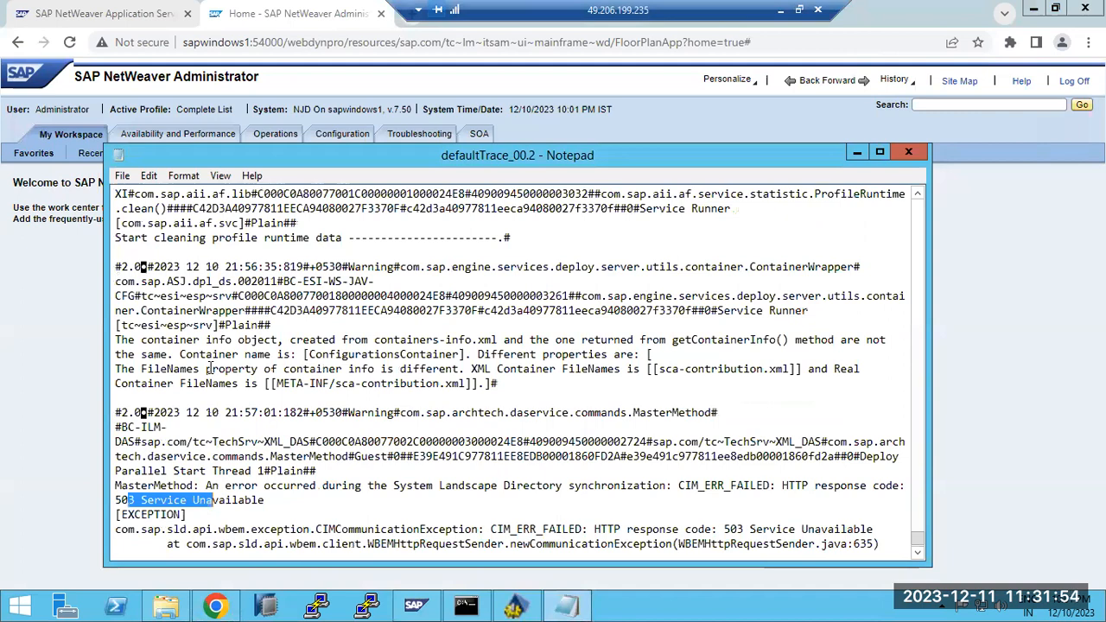
left_click_drag(295, 485, 375, 509)
scroll(374, 508, "up", 9)
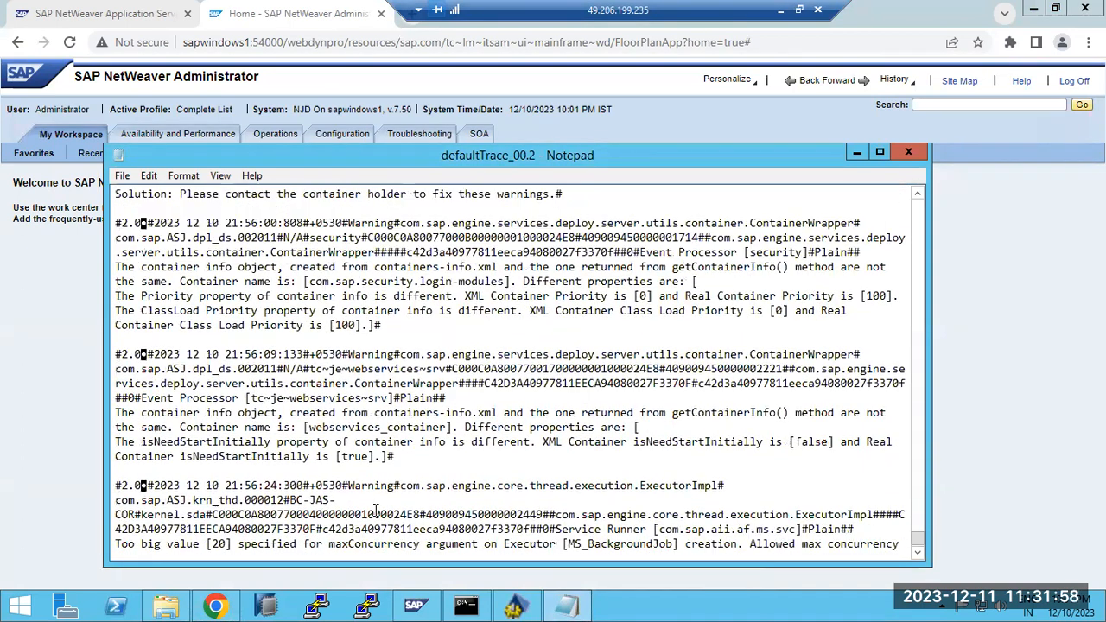
scroll(375, 509, "up", 3)
left_click(950, 429)
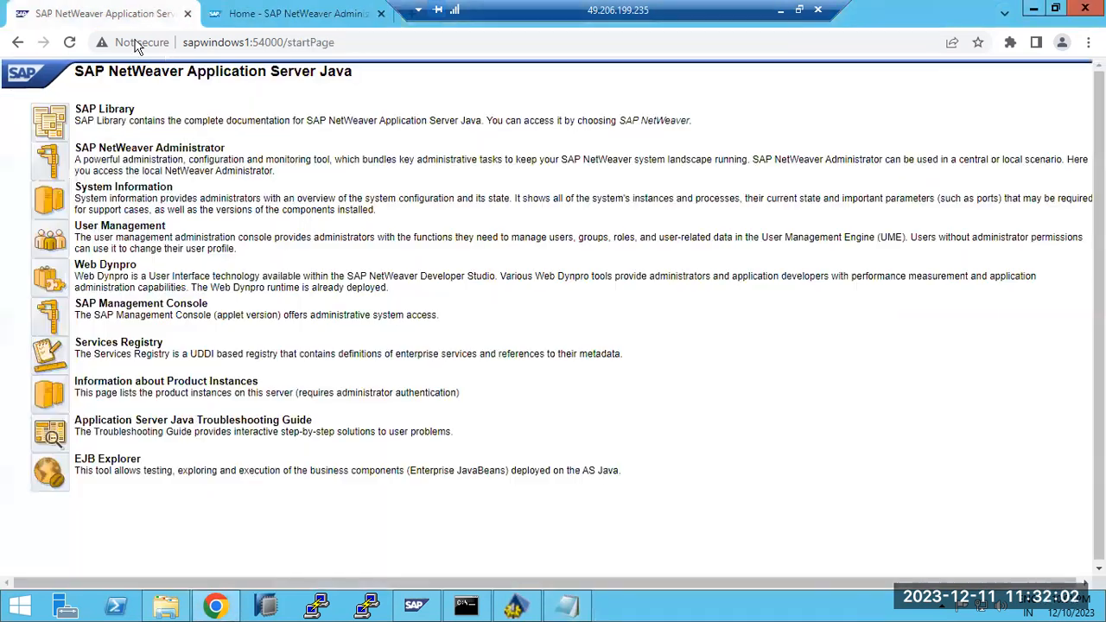
Change the start page address to /sld to open the System Landscape Directory
left_click(86, 17)
left_click_drag(284, 42, 426, 53)
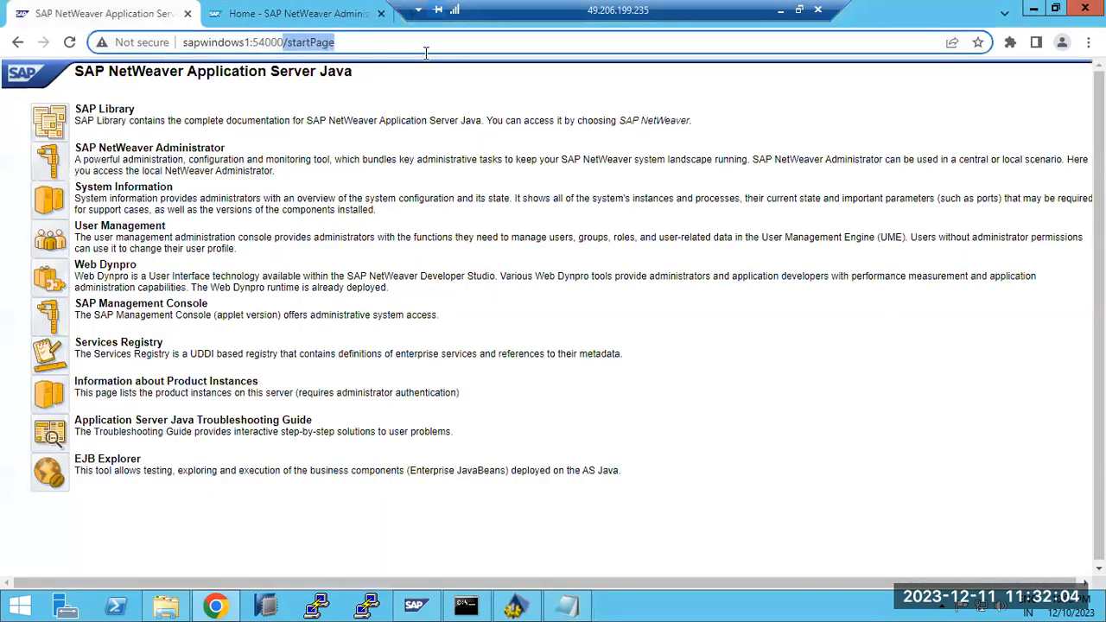
type("/sld")
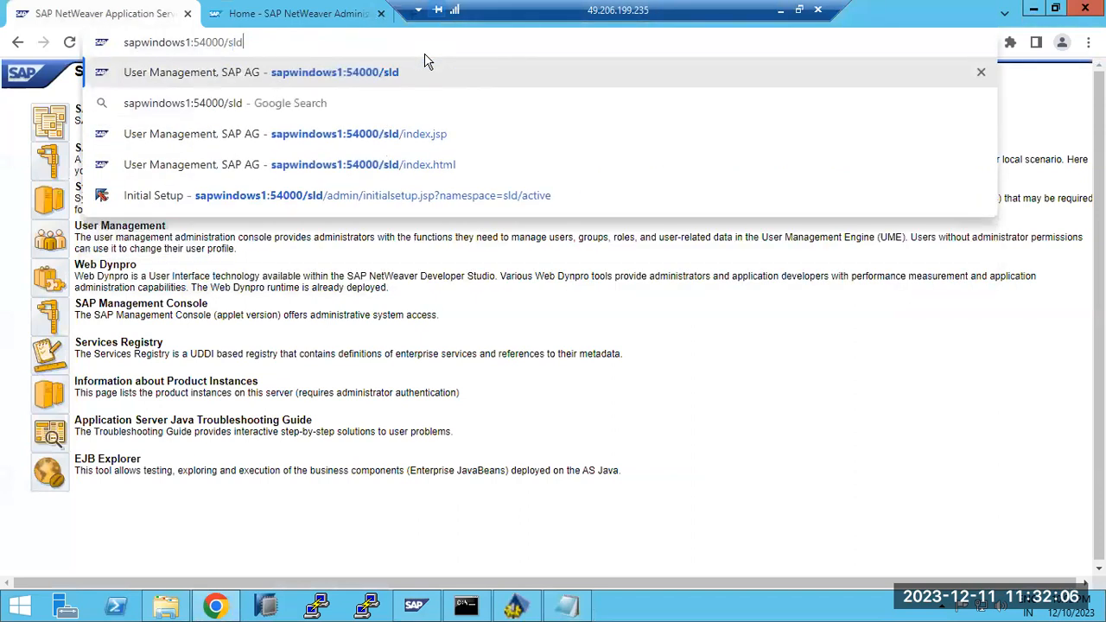
key("Return")
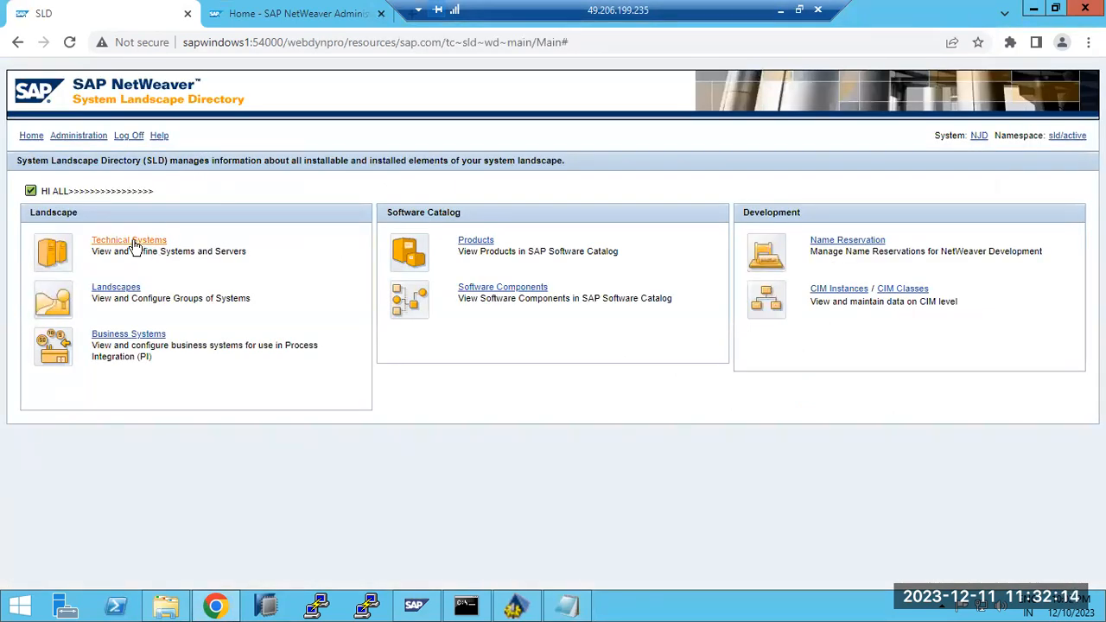
Review the ECD technical system's application servers, clients, database, internet transaction servers and installed software
left_click(133, 242)
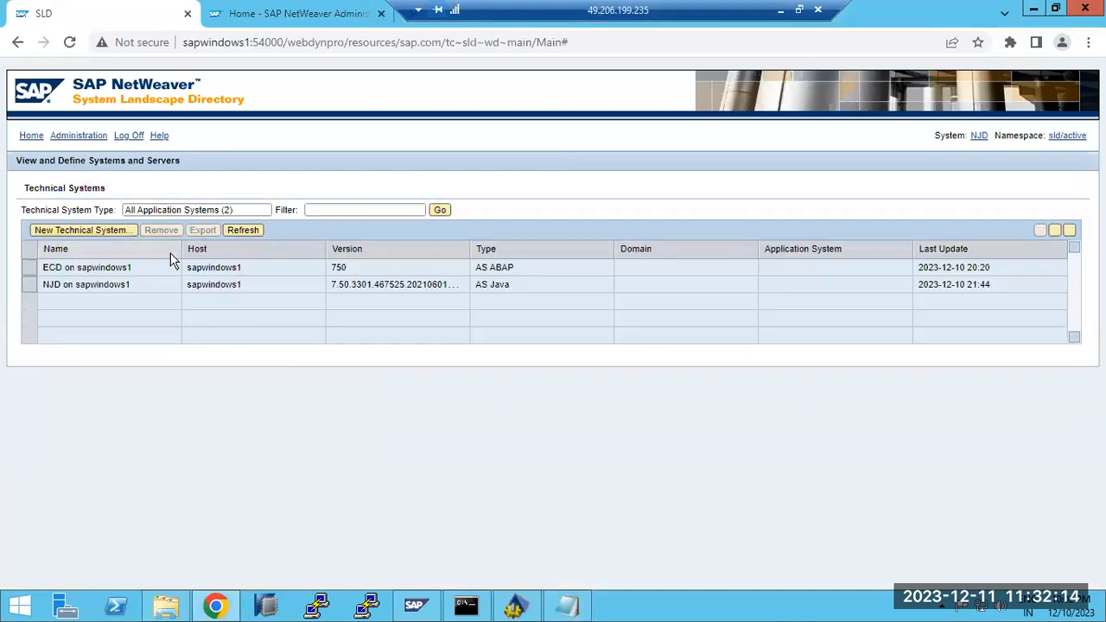
left_click(87, 271)
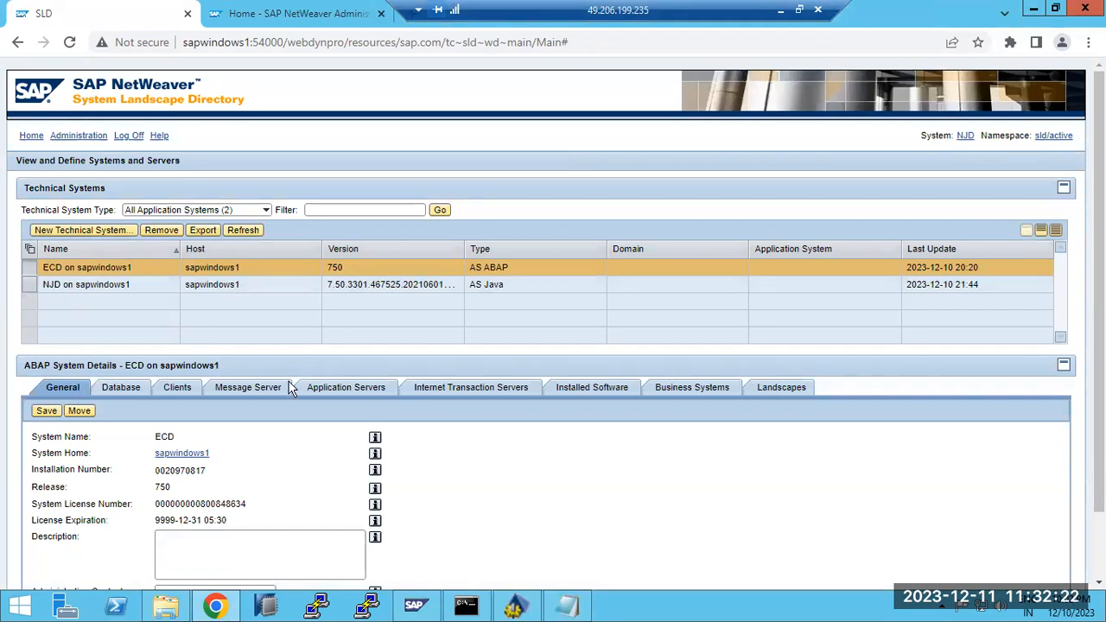
left_click(332, 391)
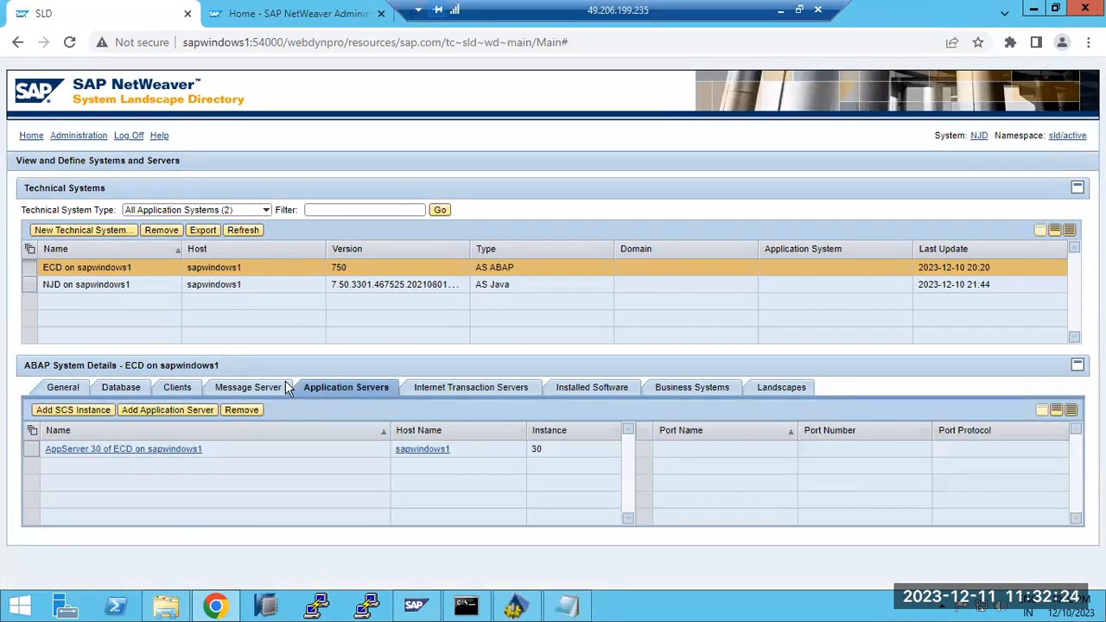
left_click(170, 385)
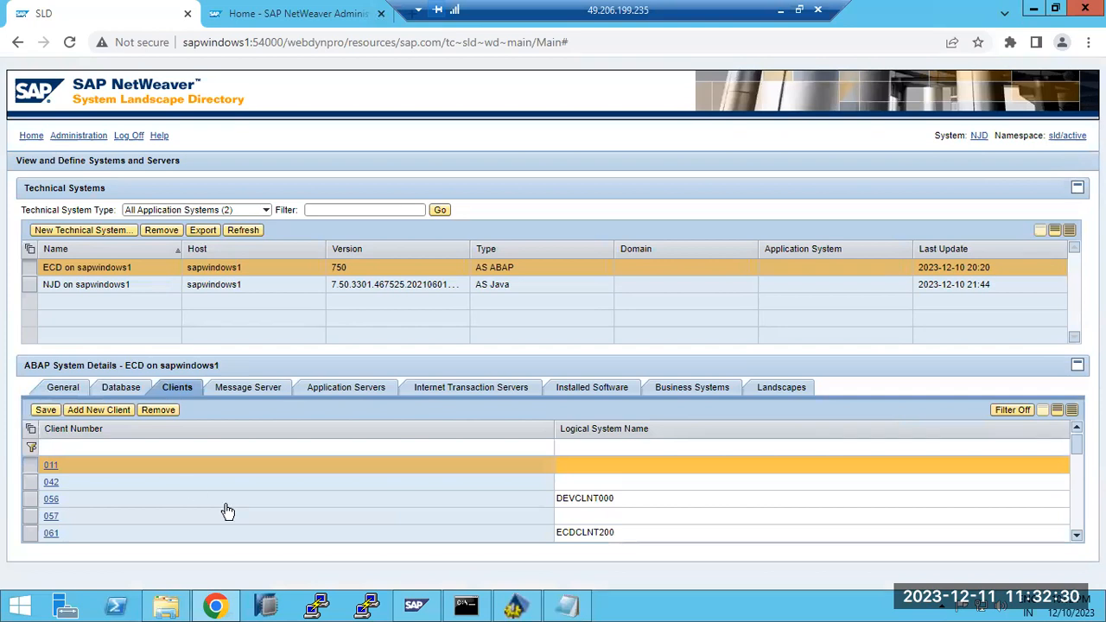
scroll(1075, 513, "down", 3)
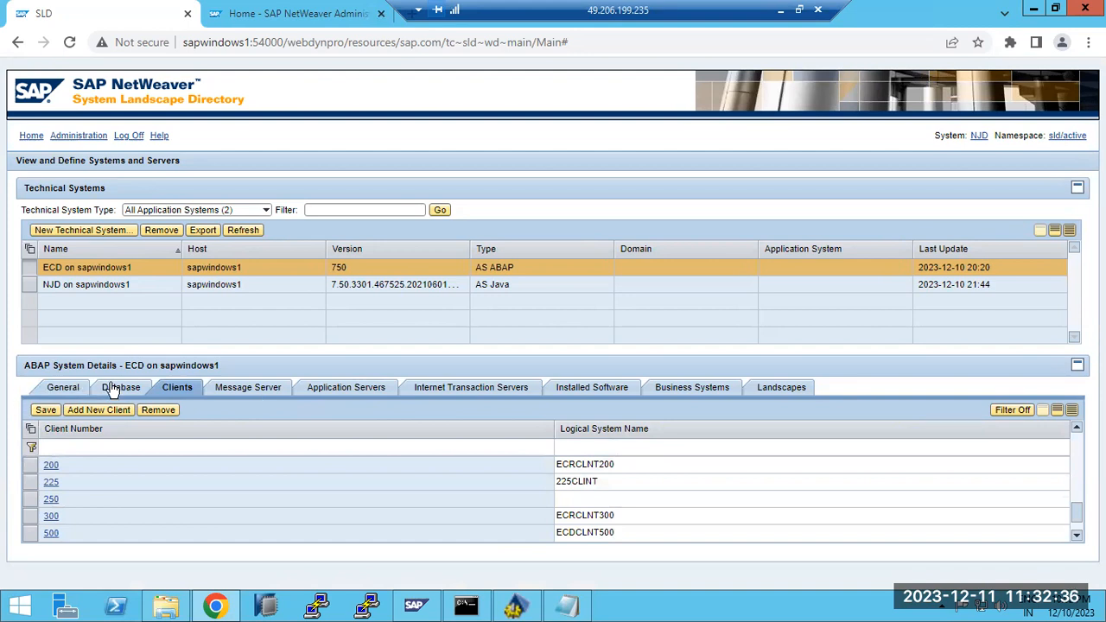
left_click(112, 390)
left_click(74, 389)
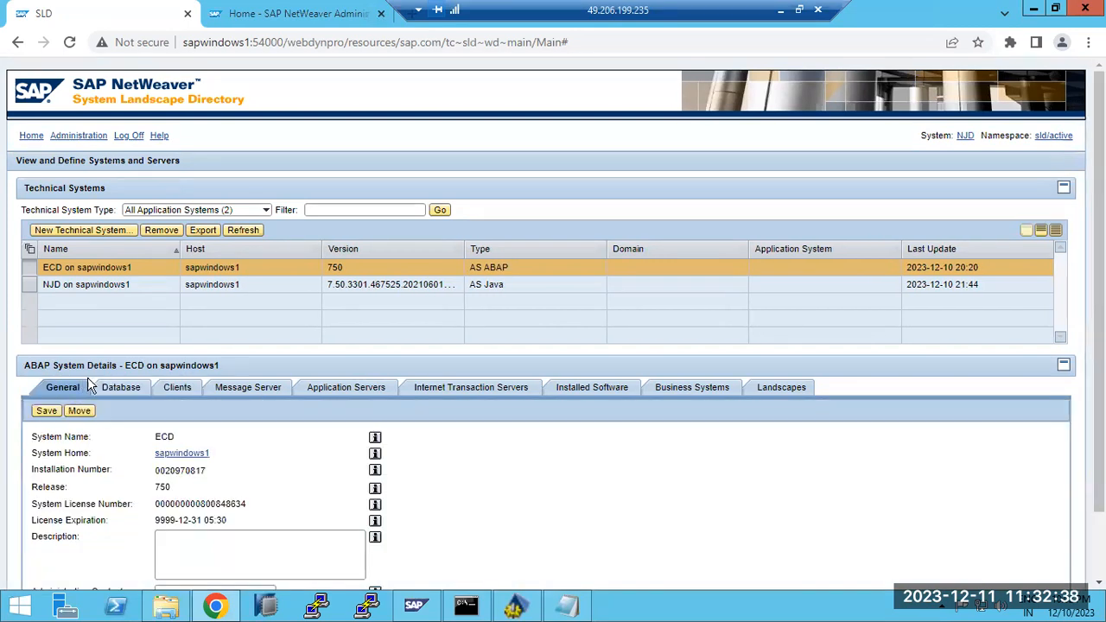
left_click(516, 390)
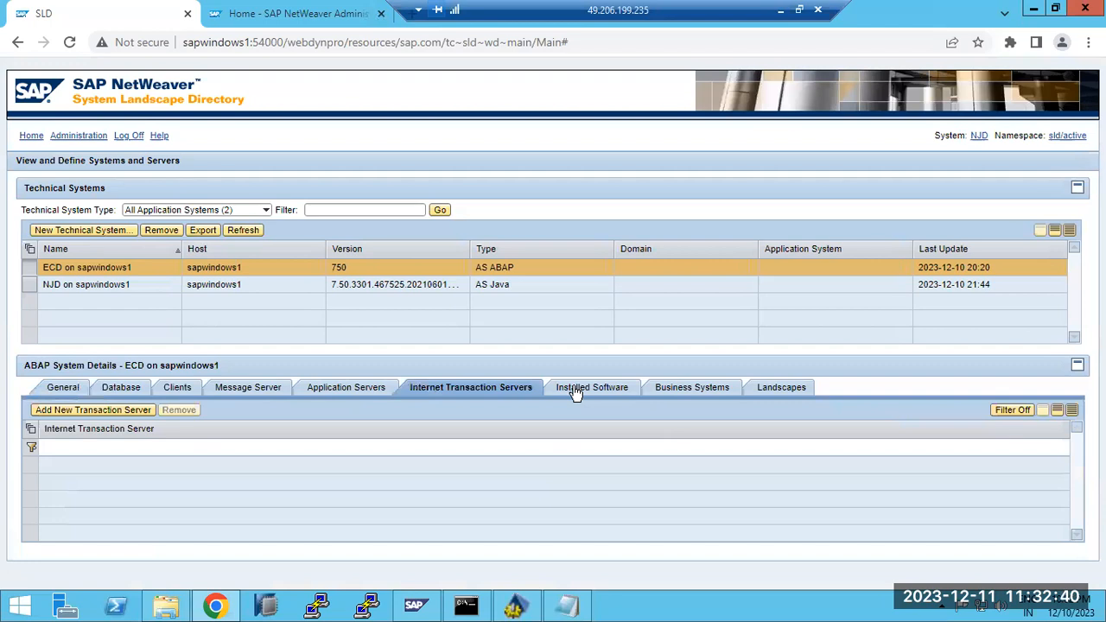
left_click(133, 412)
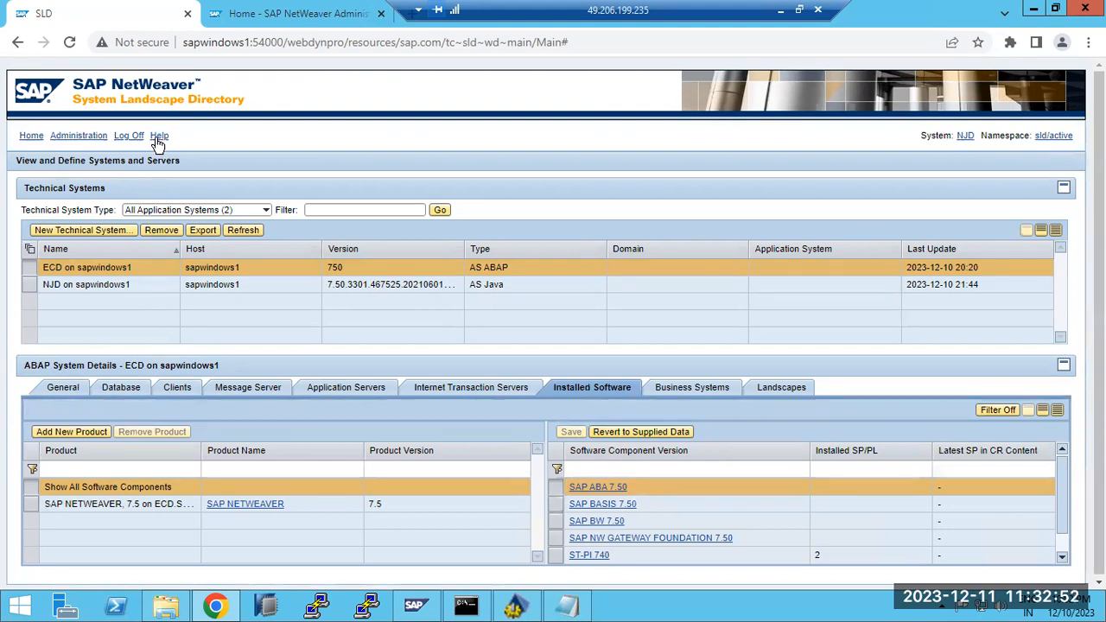
View the SLD server log under Administration, then return to the SLD home page
left_click(78, 138)
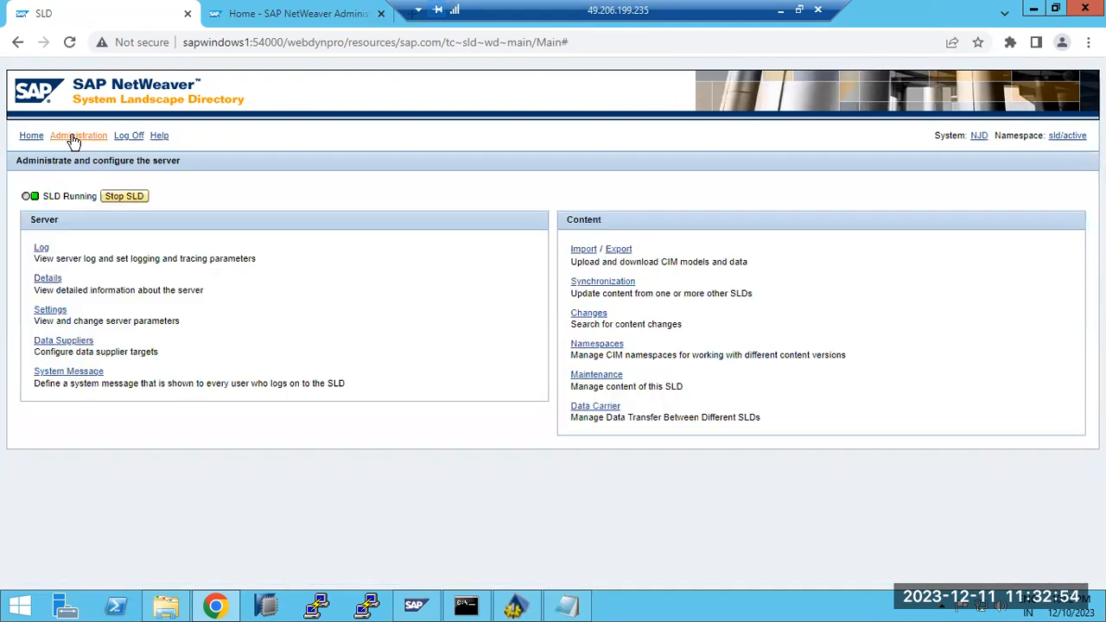
left_click(41, 249)
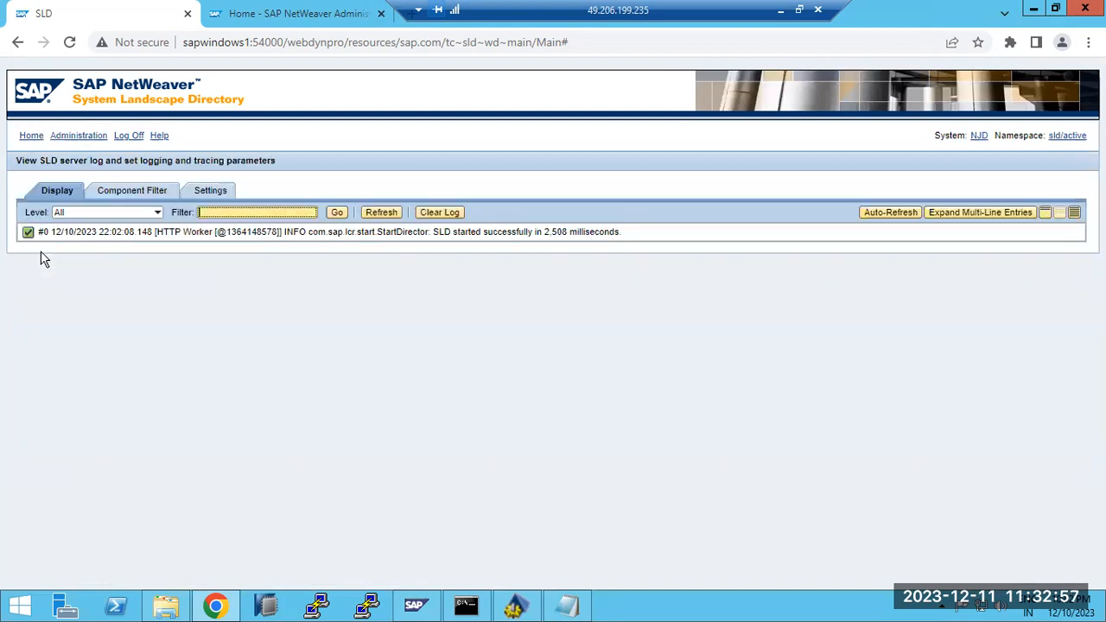
left_click(33, 135)
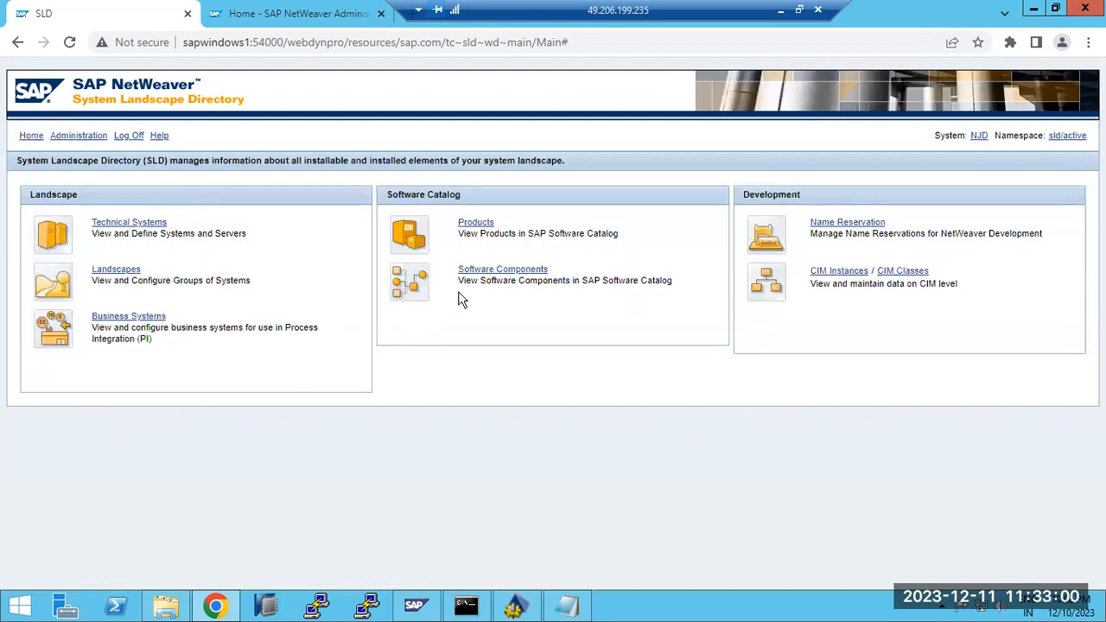
Tour the NWA Availability and Performance, Operations, Configuration and Troubleshooting work centers
left_click(270, 19)
left_click(200, 141)
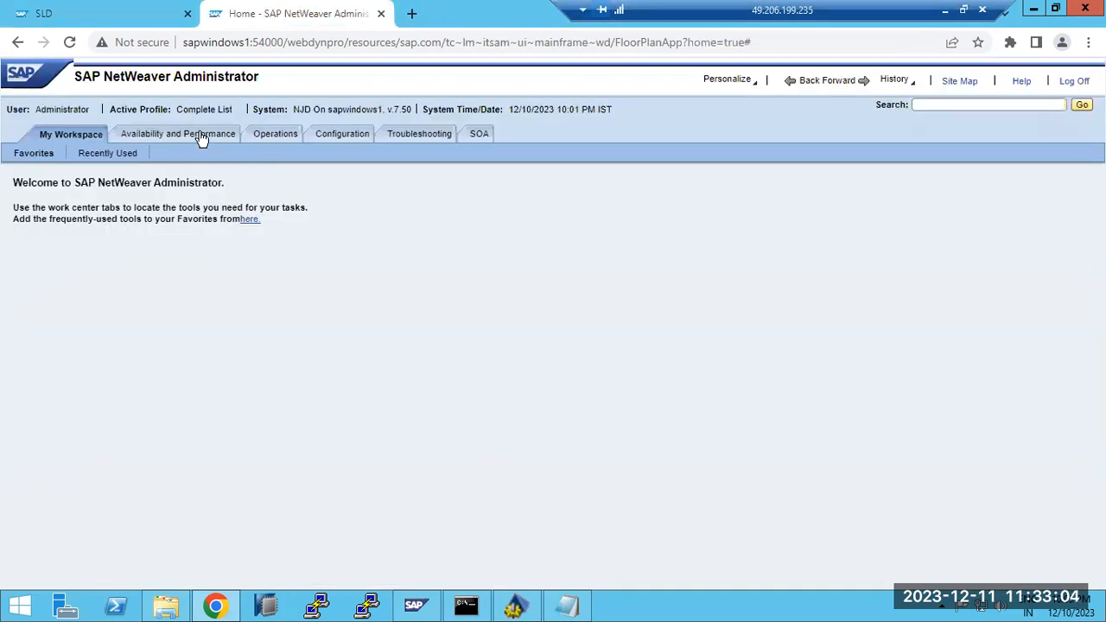
left_click(286, 137)
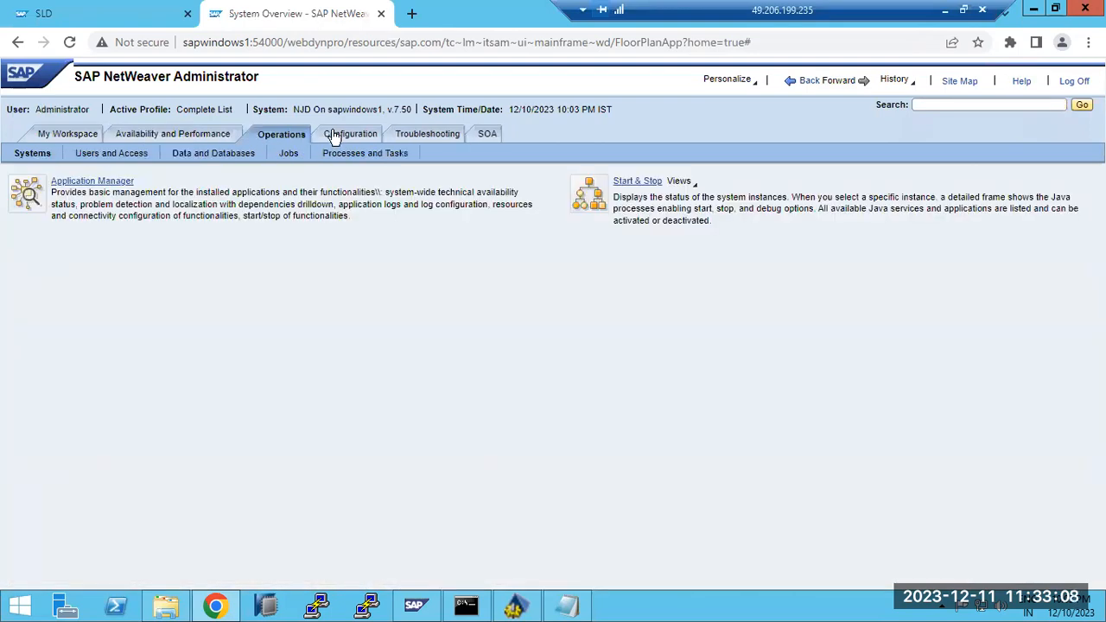
left_click(334, 136)
left_click(427, 135)
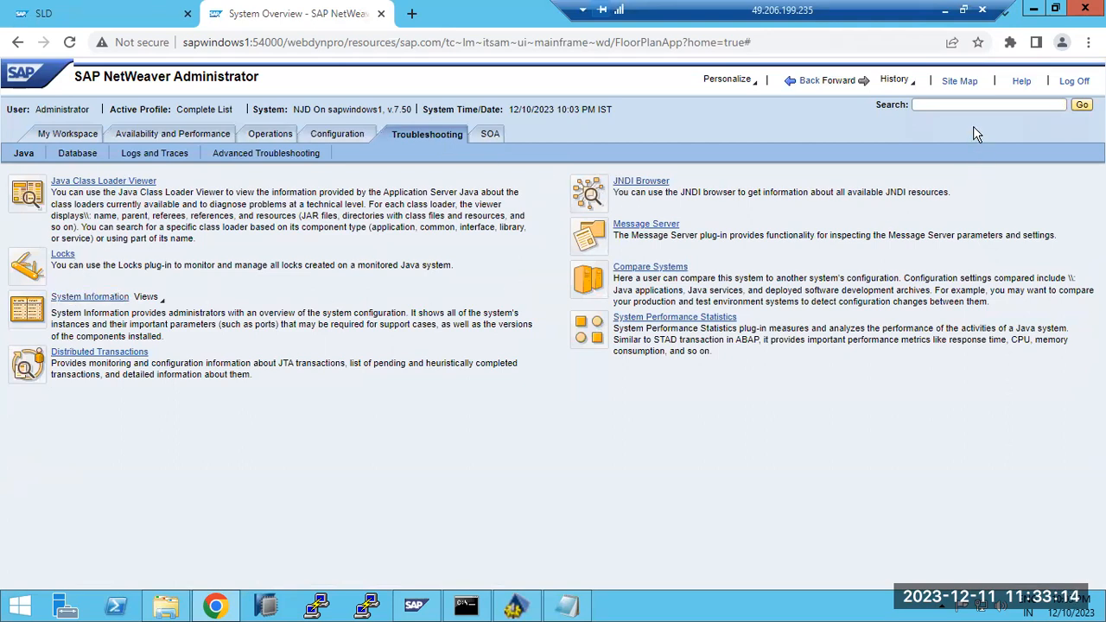
Search the NWA tools for 'pro' and open the Java System Properties overview
left_click(969, 103)
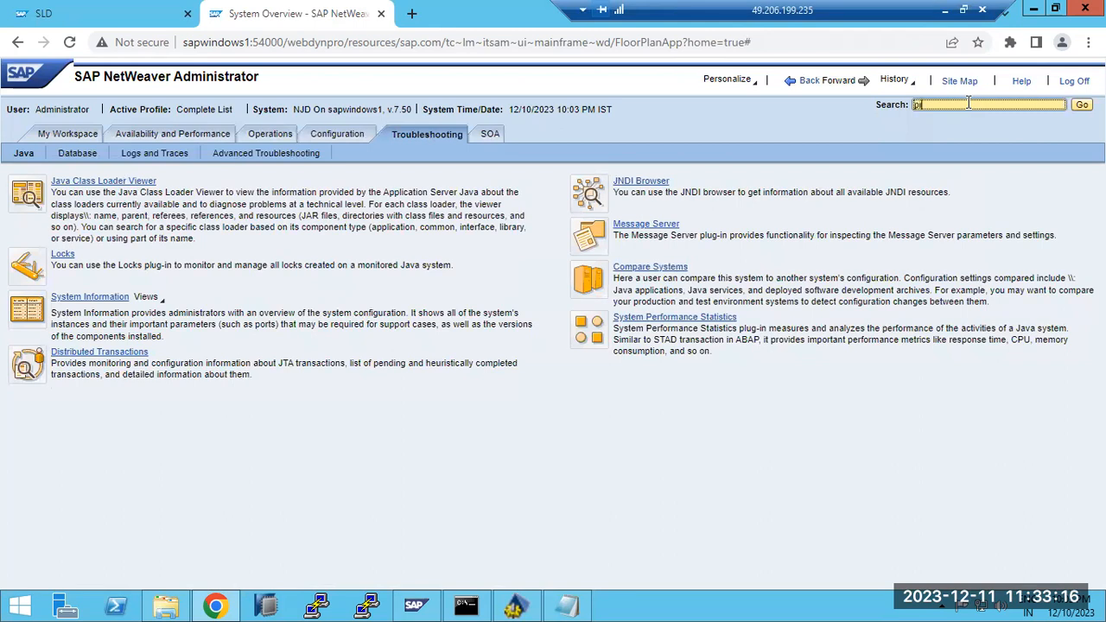
type("pro")
key("Return")
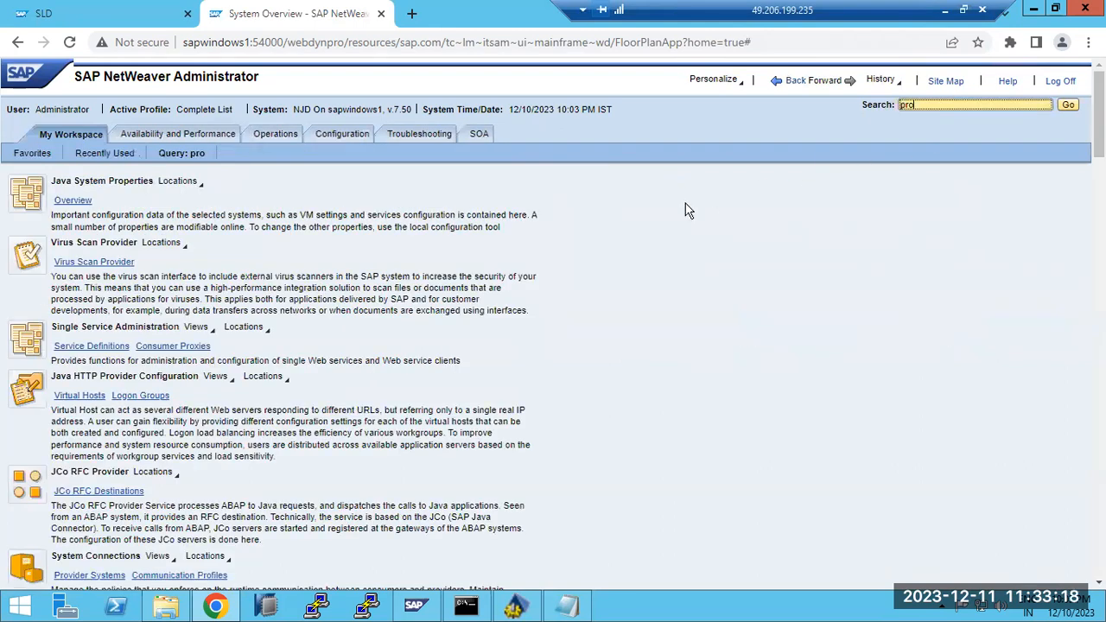
left_click(76, 202)
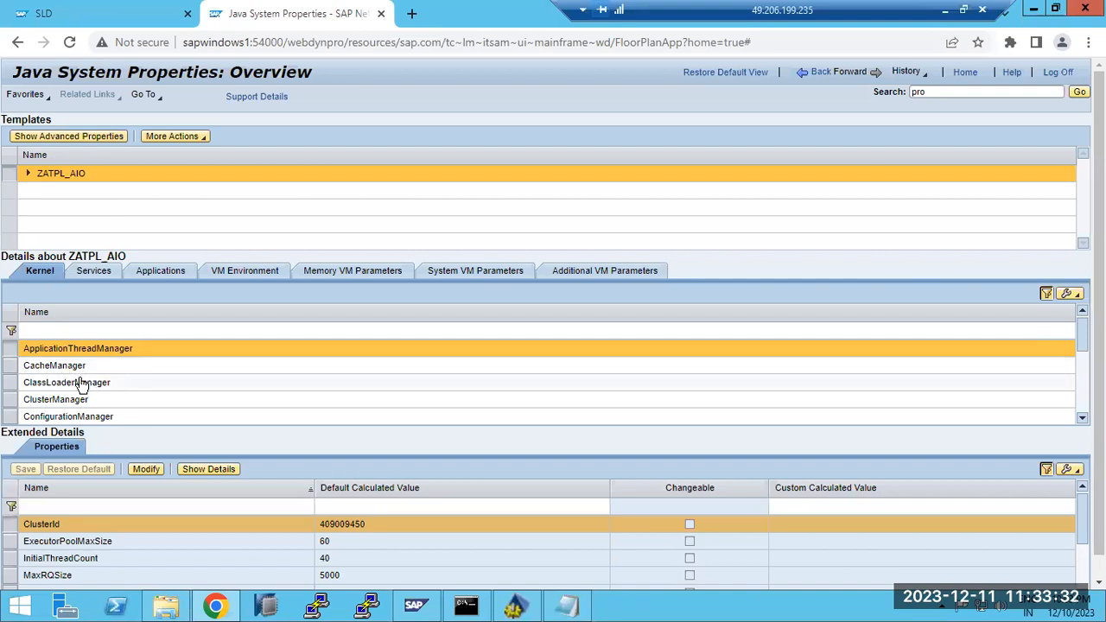
In the Config Tool, expand managers and show ApplicationThreadManager and CacheManager properties
key("alt+Tab")
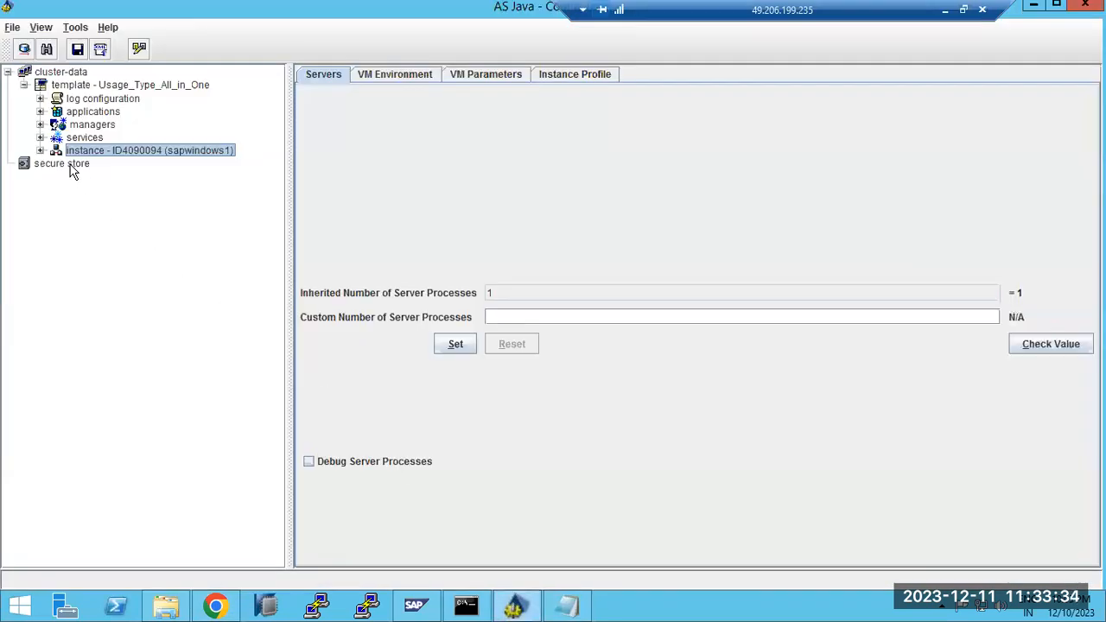
left_click(40, 125)
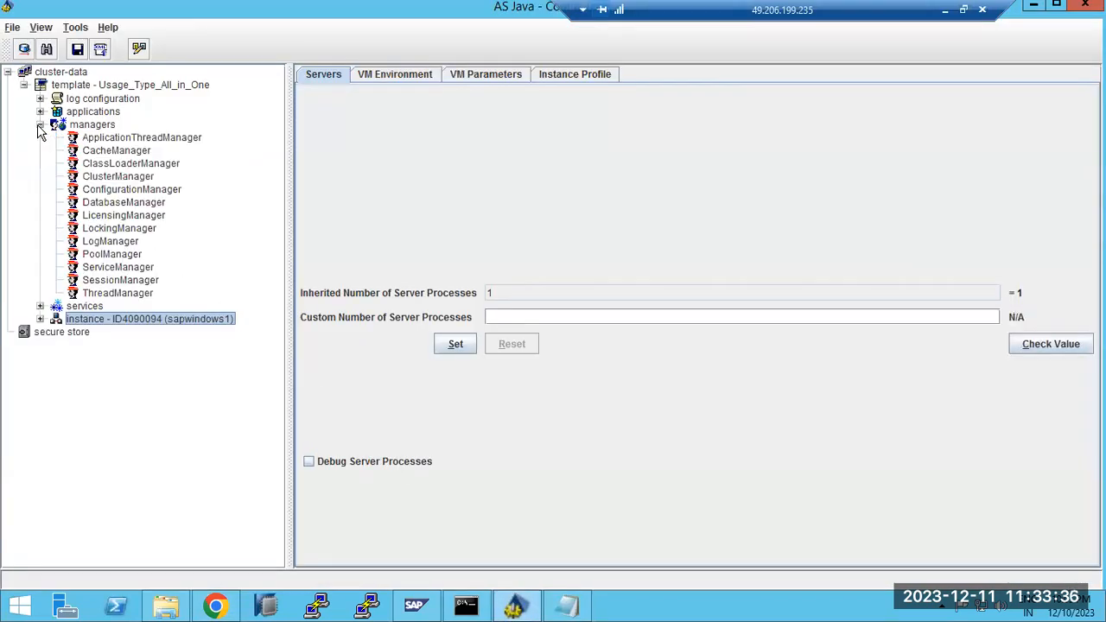
left_click(113, 139)
left_click(116, 151)
Show ClassLoaderManager in the Config Tool, then view ZATPL_AIO instance ID4090094's services and applications in NWA
left_click(116, 164)
left_click(528, 609)
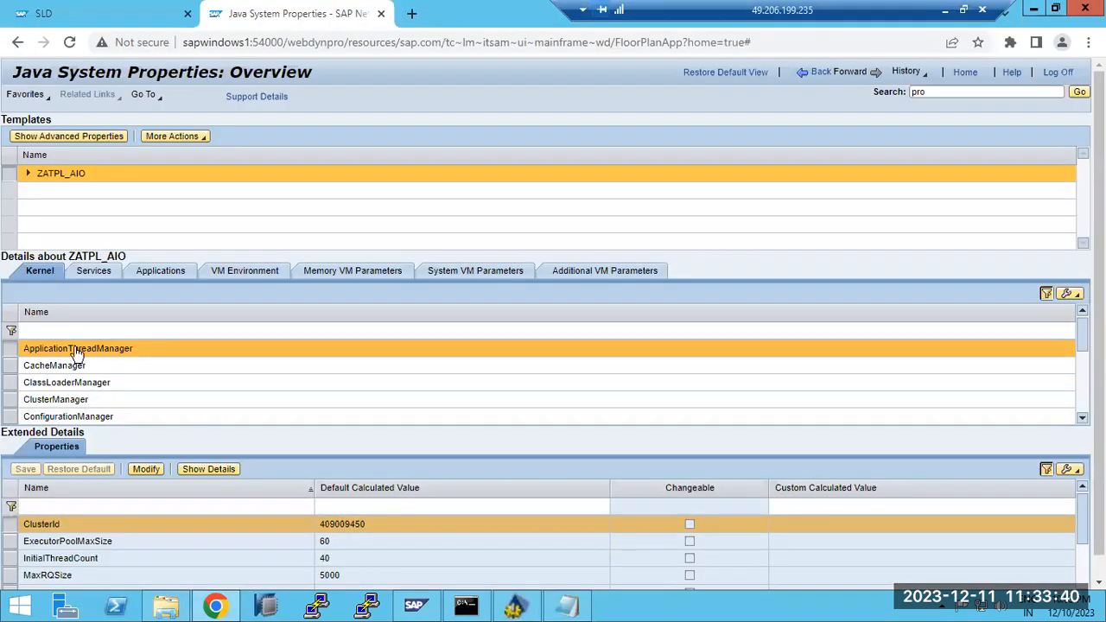
left_click(28, 172)
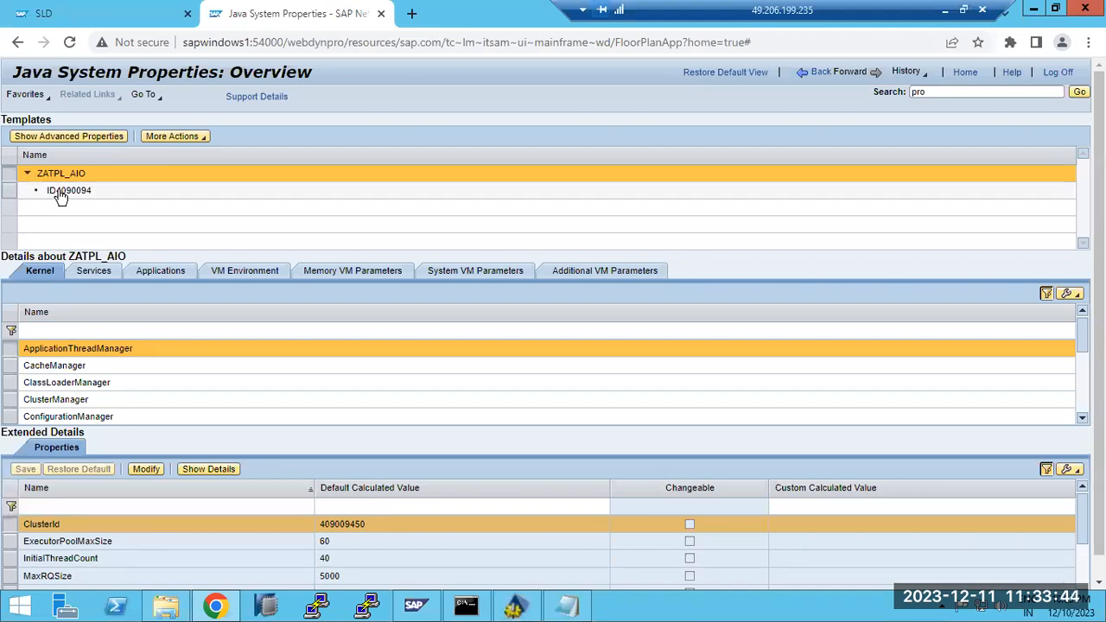
left_click(61, 192)
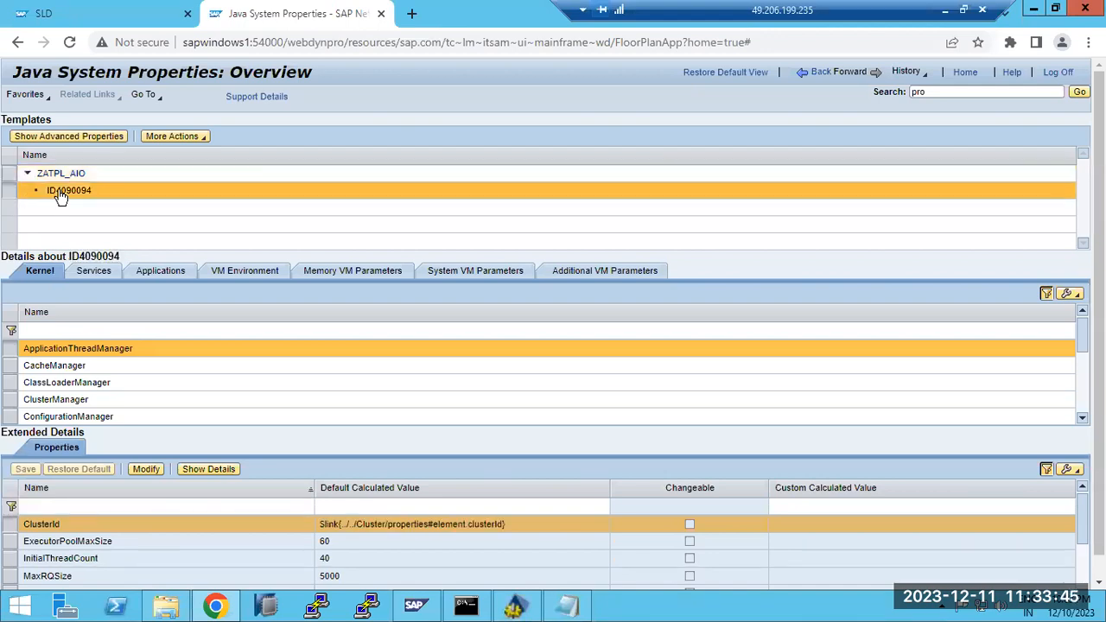
left_click(93, 273)
left_click(141, 271)
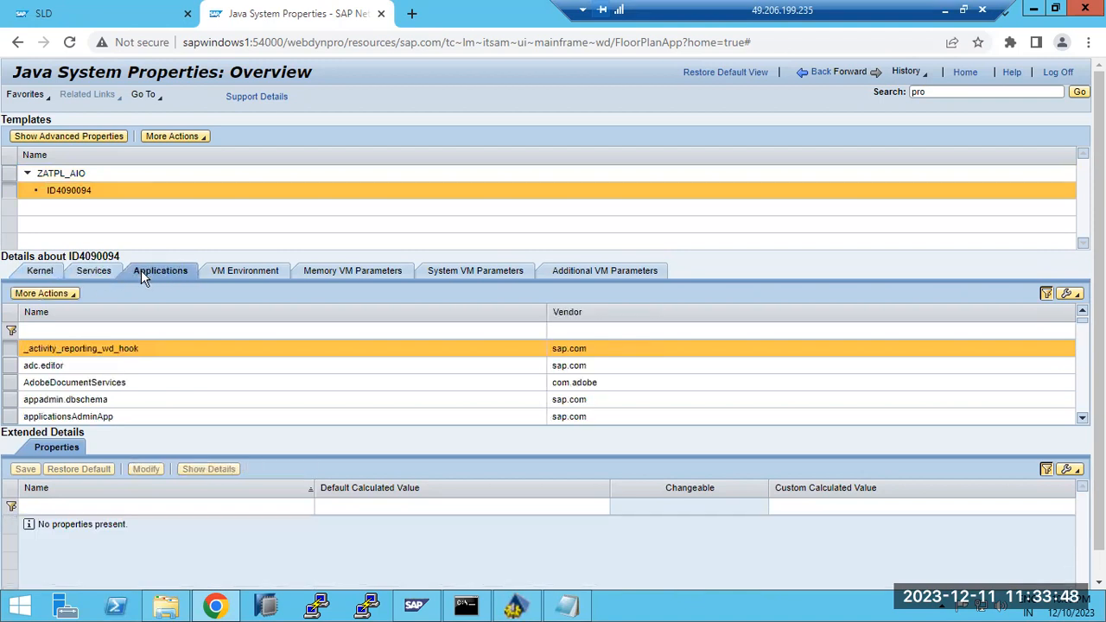
left_click_drag(10, 75, 312, 78)
Compare ID4090094's applications and Memory VM Parameters against the Config Tool
left_click(516, 605)
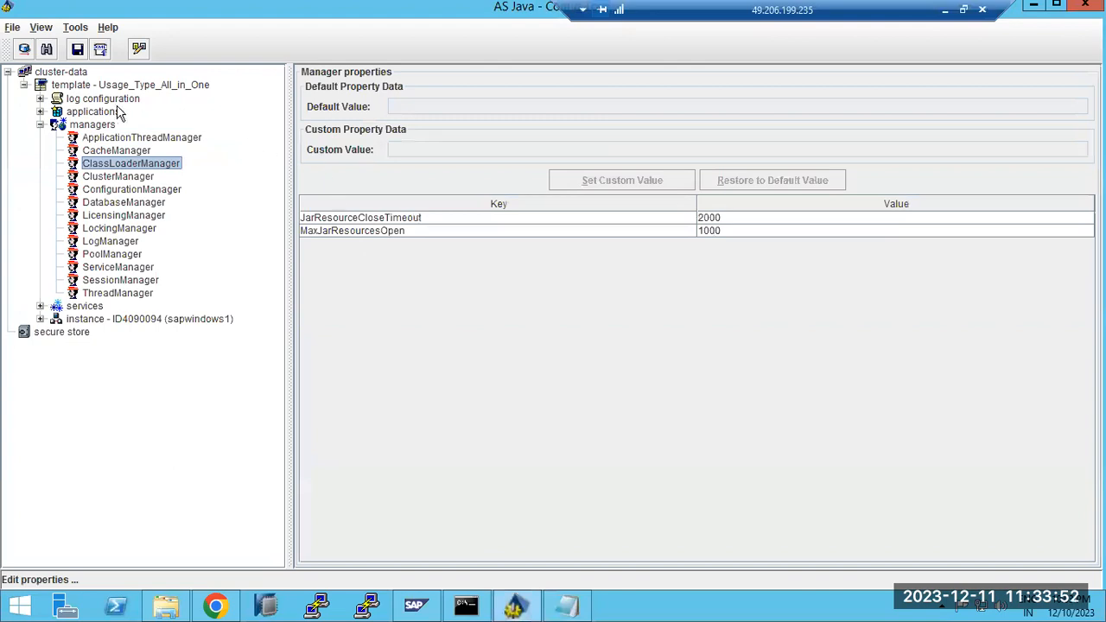
left_click(516, 604)
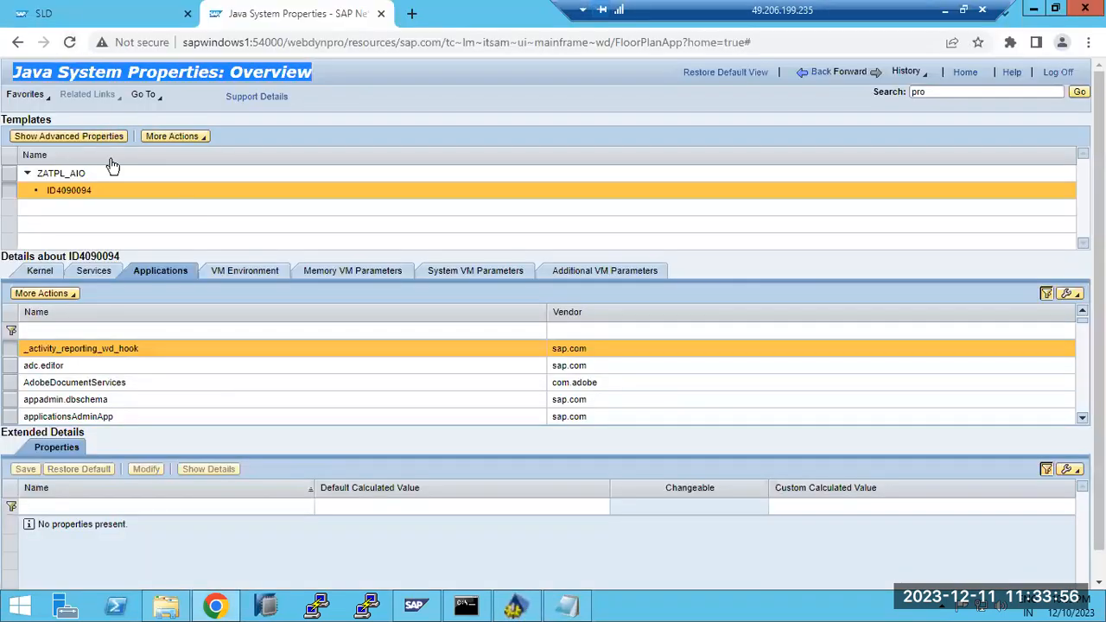
left_click(319, 271)
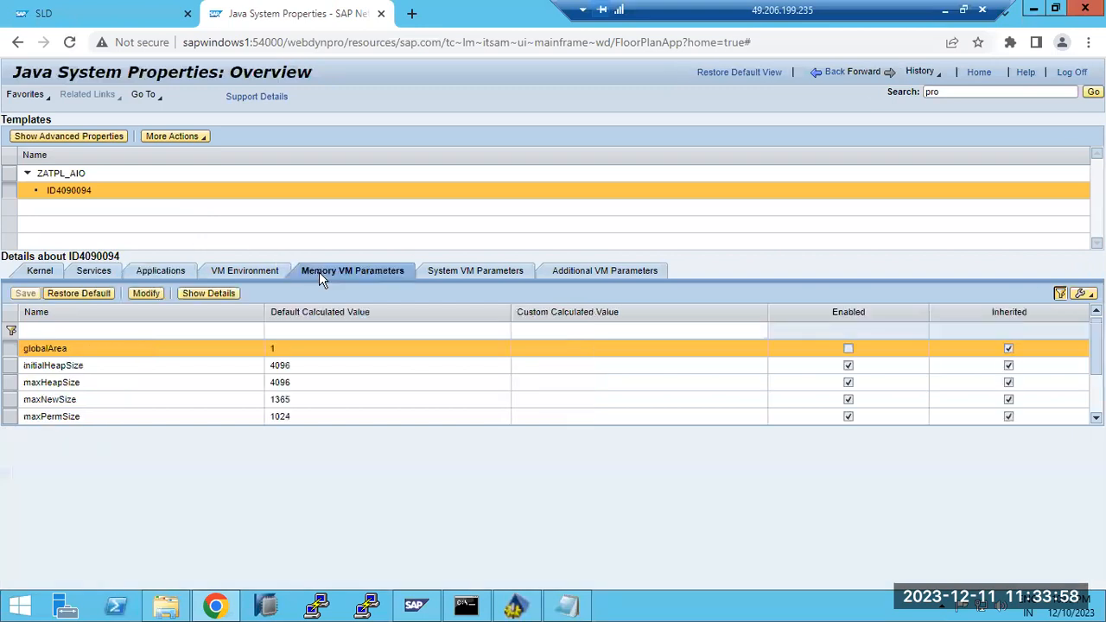
left_click_drag(19, 72, 190, 73)
left_click(515, 605)
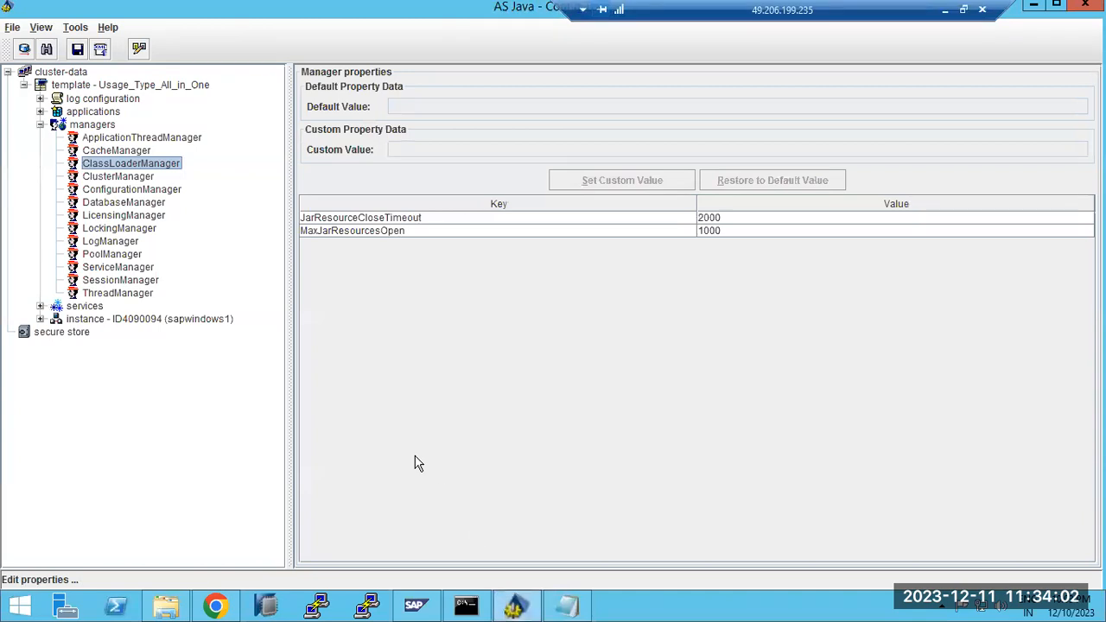
left_click(515, 605)
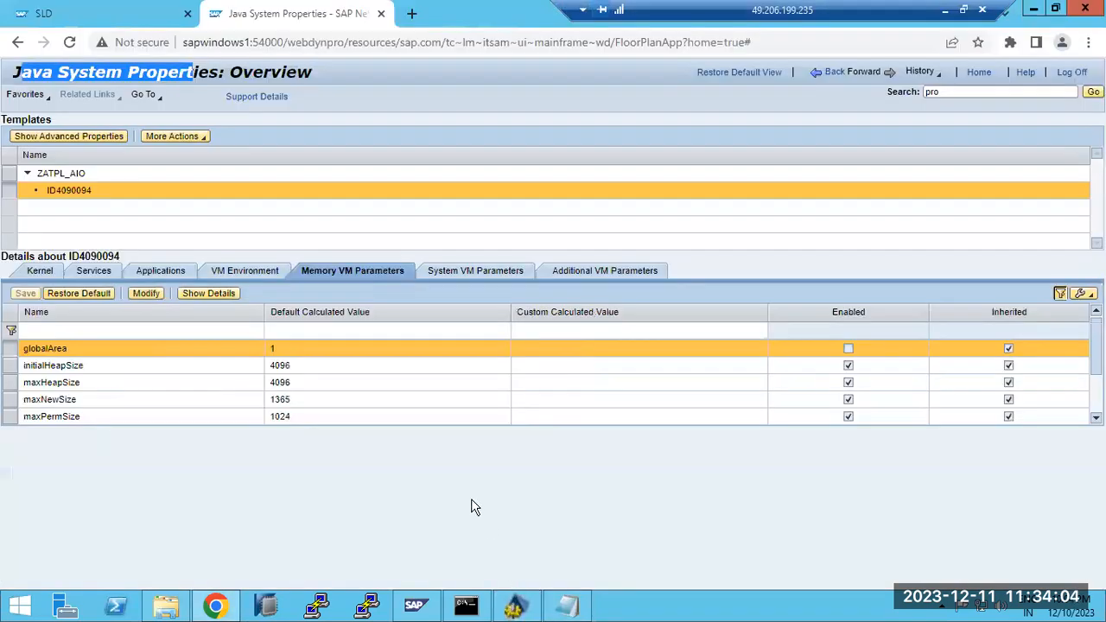
Select the initialHeapSize parameter, then revisit the applications and services lists
left_click(107, 368)
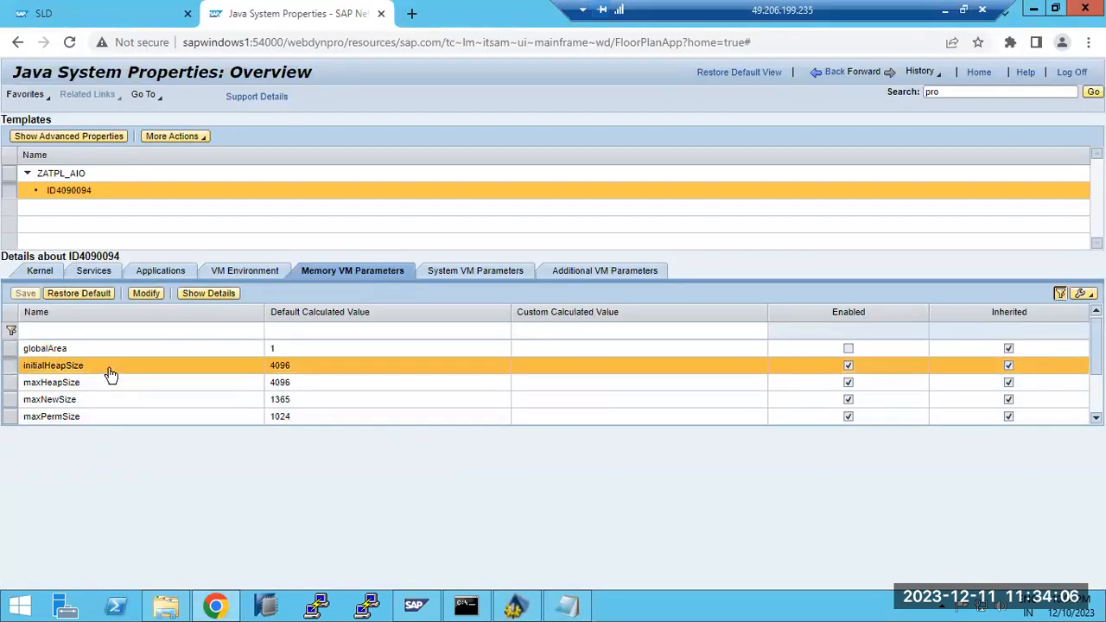
left_click(154, 273)
left_click(91, 271)
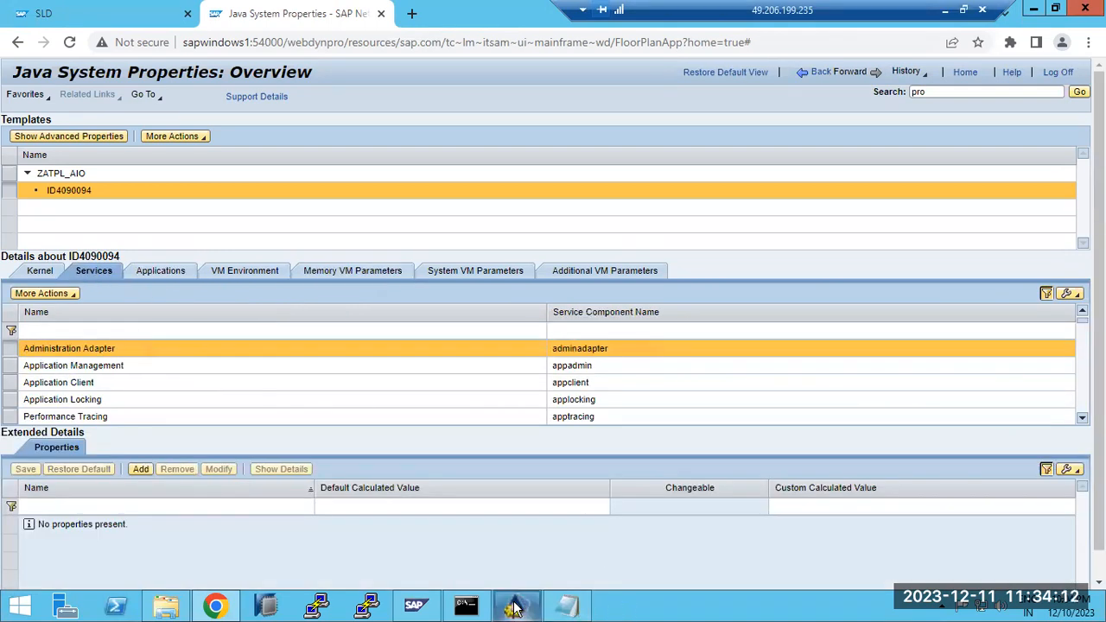
left_click_drag(285, 40, 750, 42)
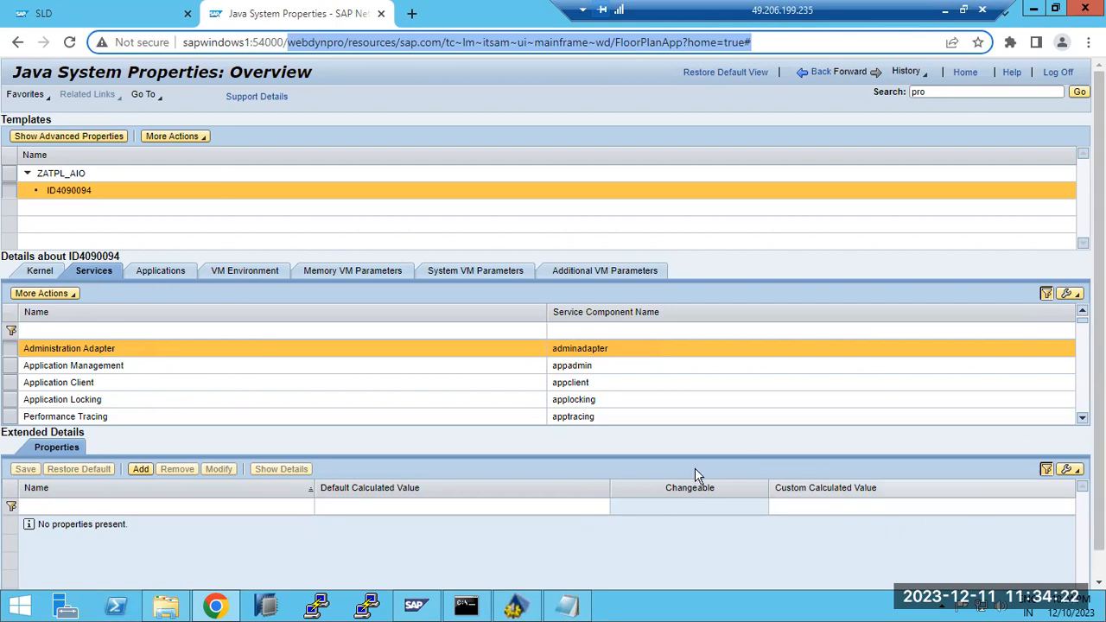
Maximise the defaultTrace_00.2 log, cancel Notepad's not-responding warning, and bring the Config Tool forward
left_click(515, 604)
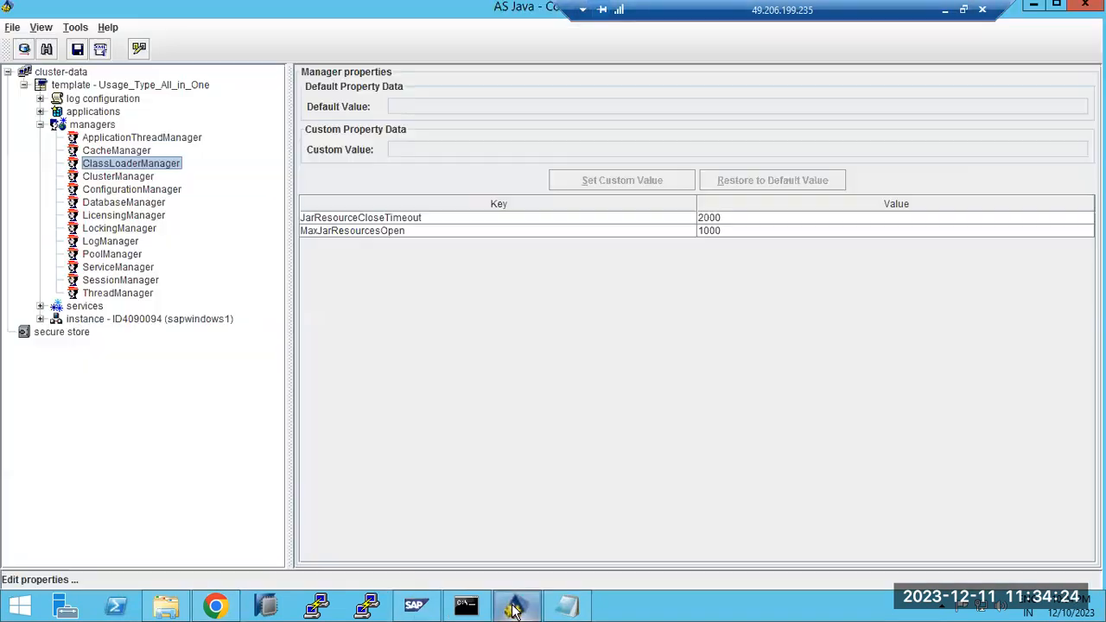
left_click(566, 605)
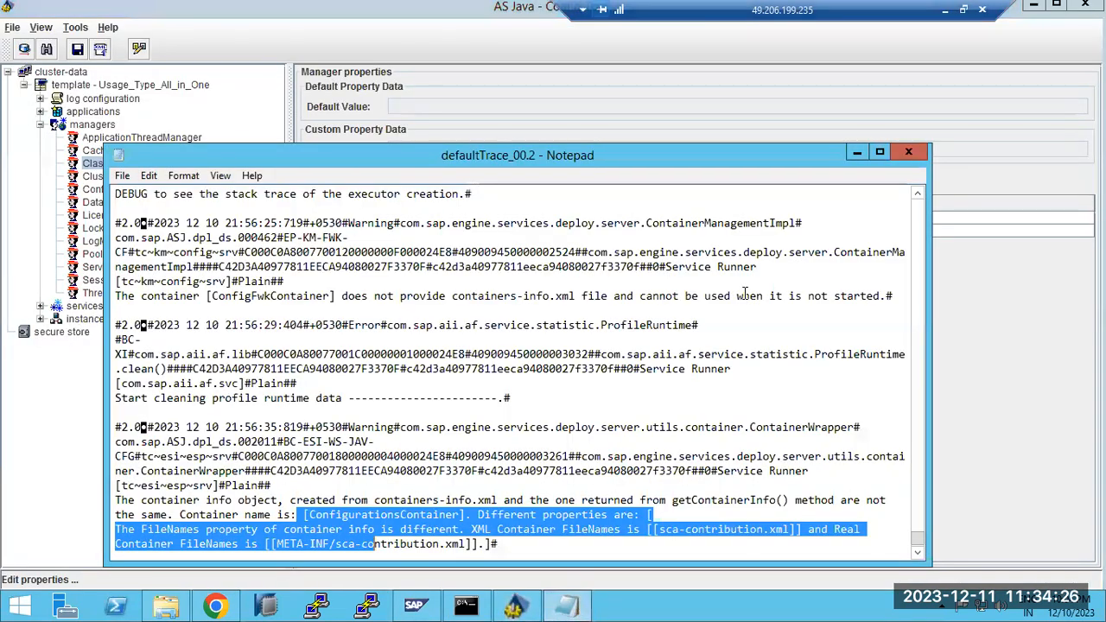
left_click(886, 151)
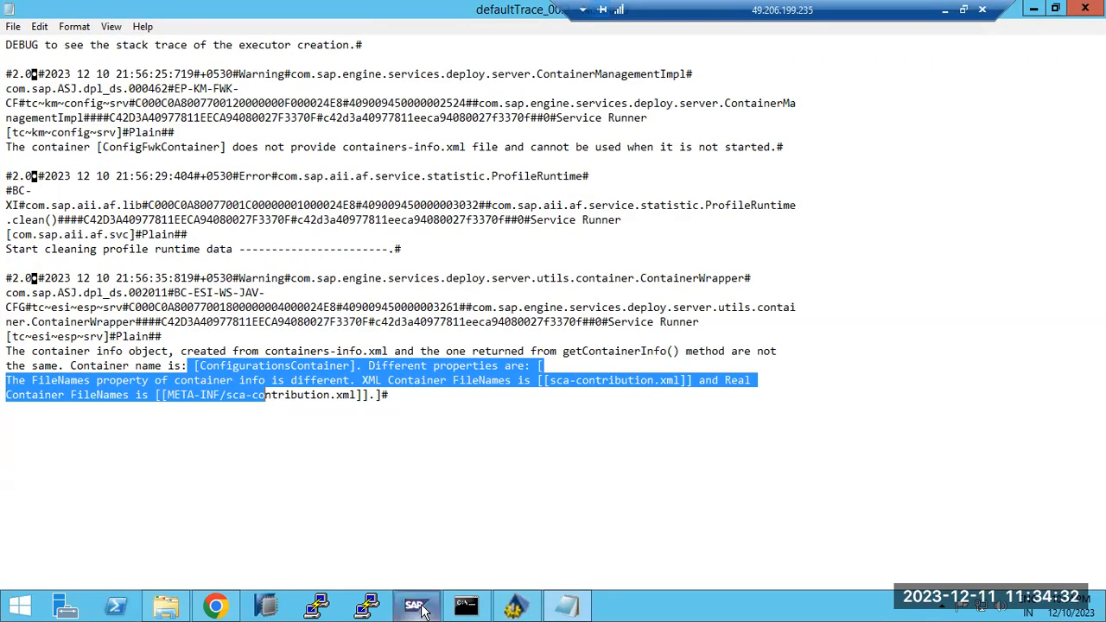
mouse_move(423, 610)
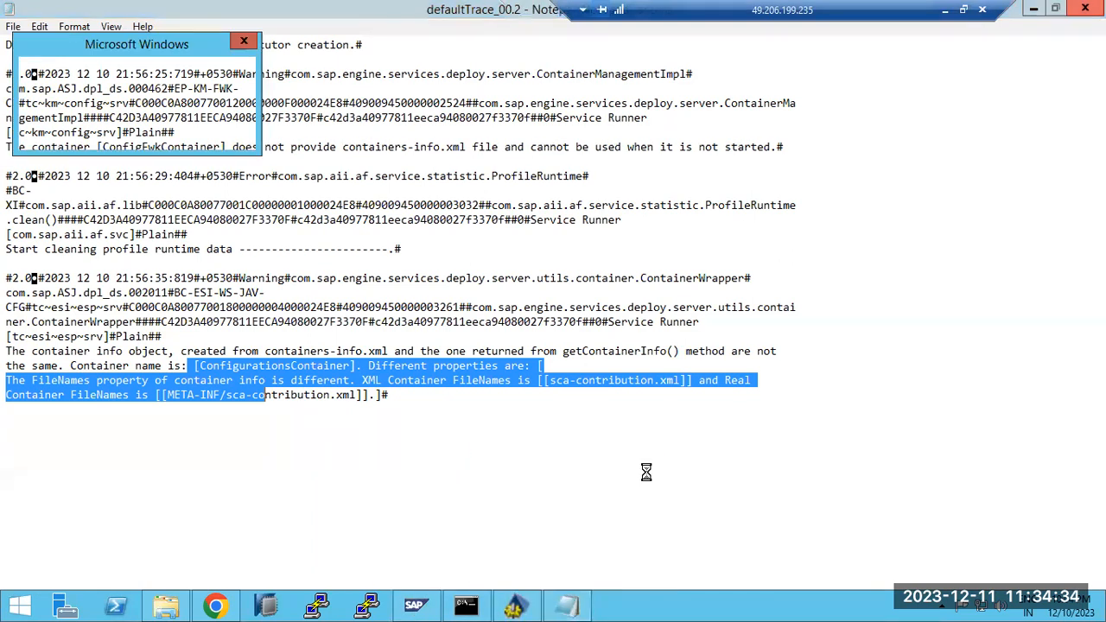
left_click(207, 135)
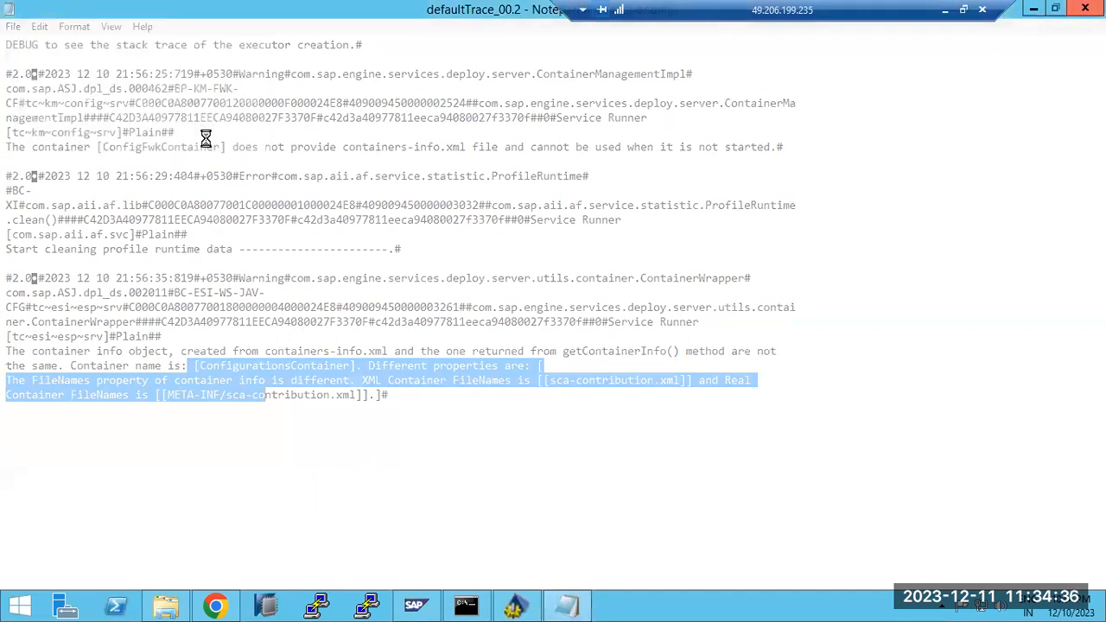
left_click(516, 605)
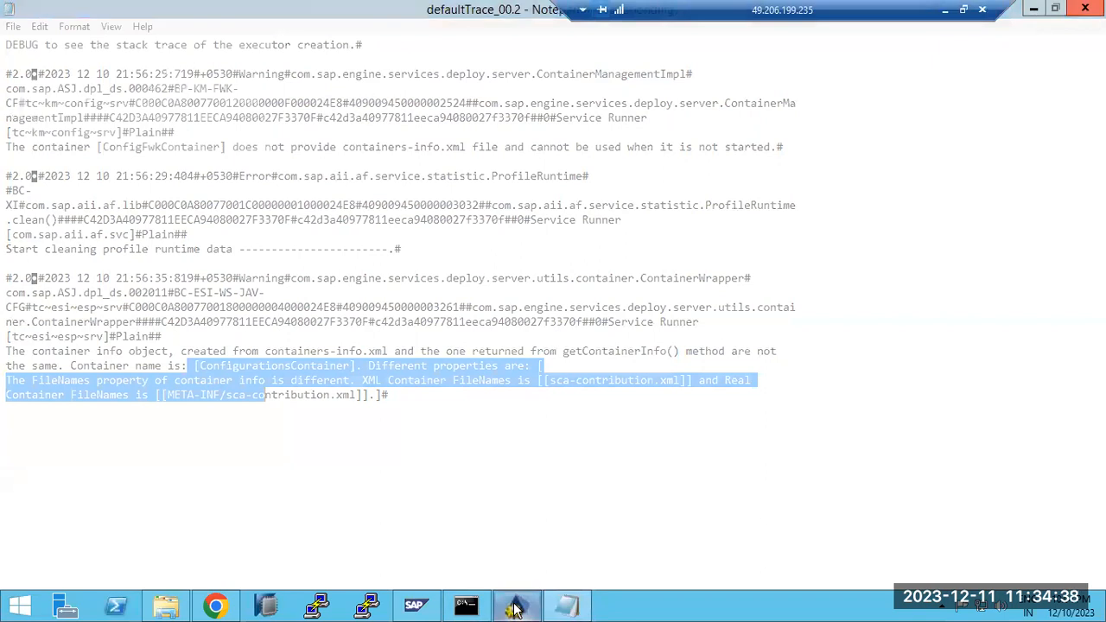
Review the Application Management and Application Locking service properties, briefly checking the SLD page
left_click(216, 604)
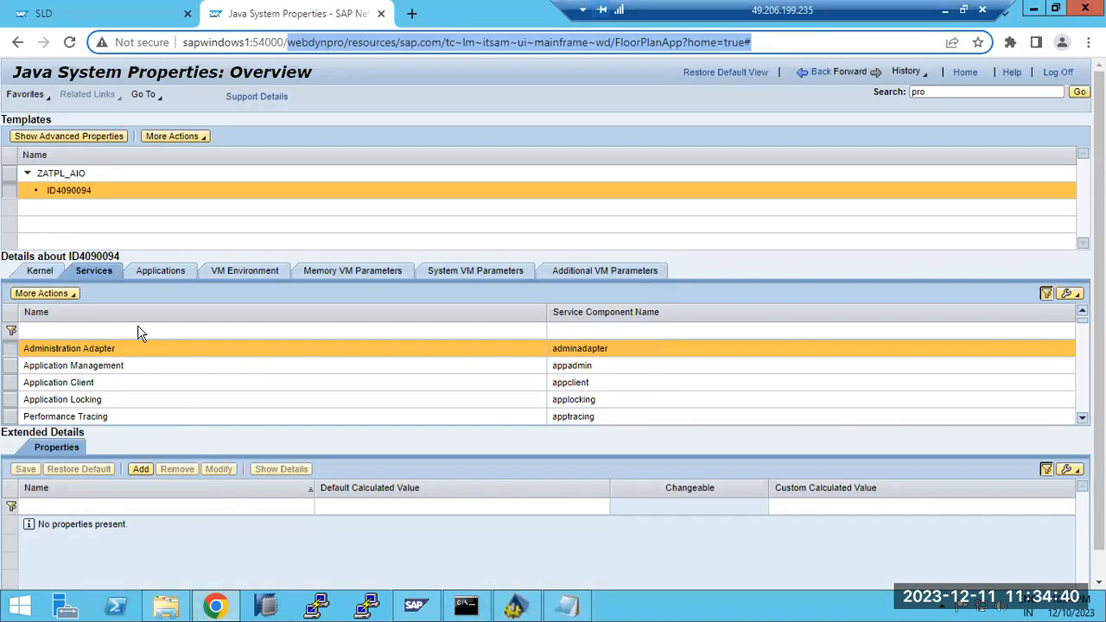
left_click(93, 365)
left_click(90, 397)
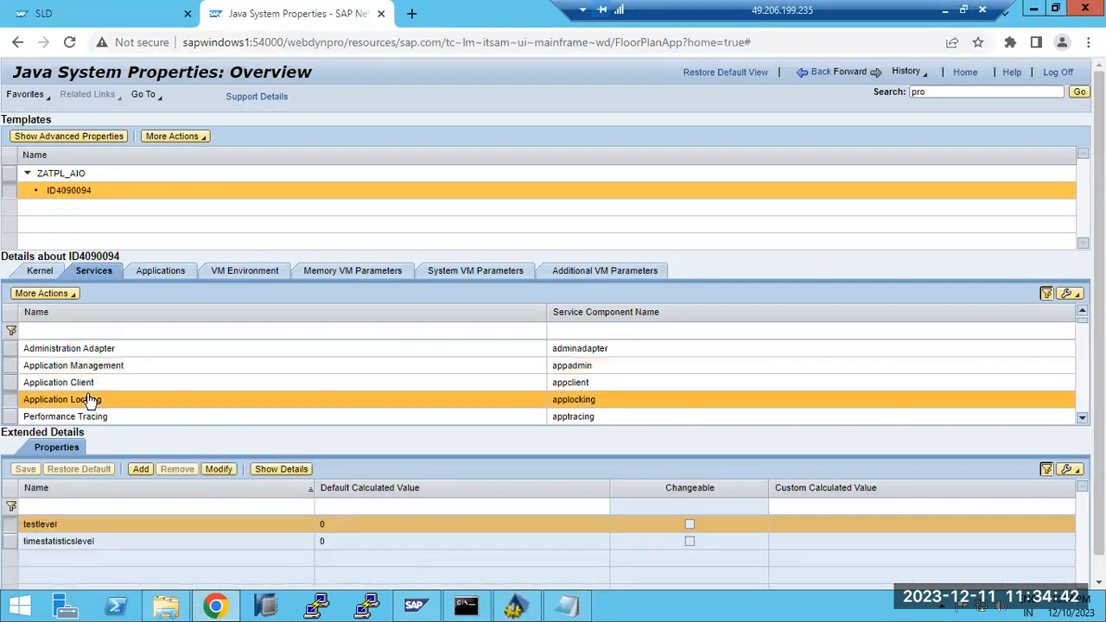
left_click(130, 13)
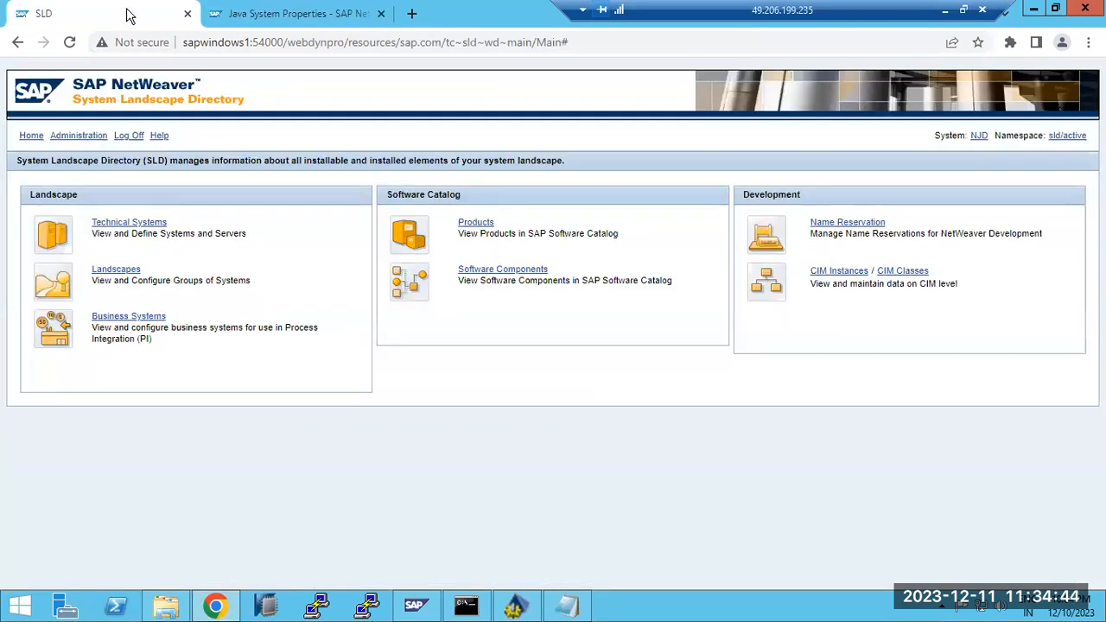
left_click(257, 17)
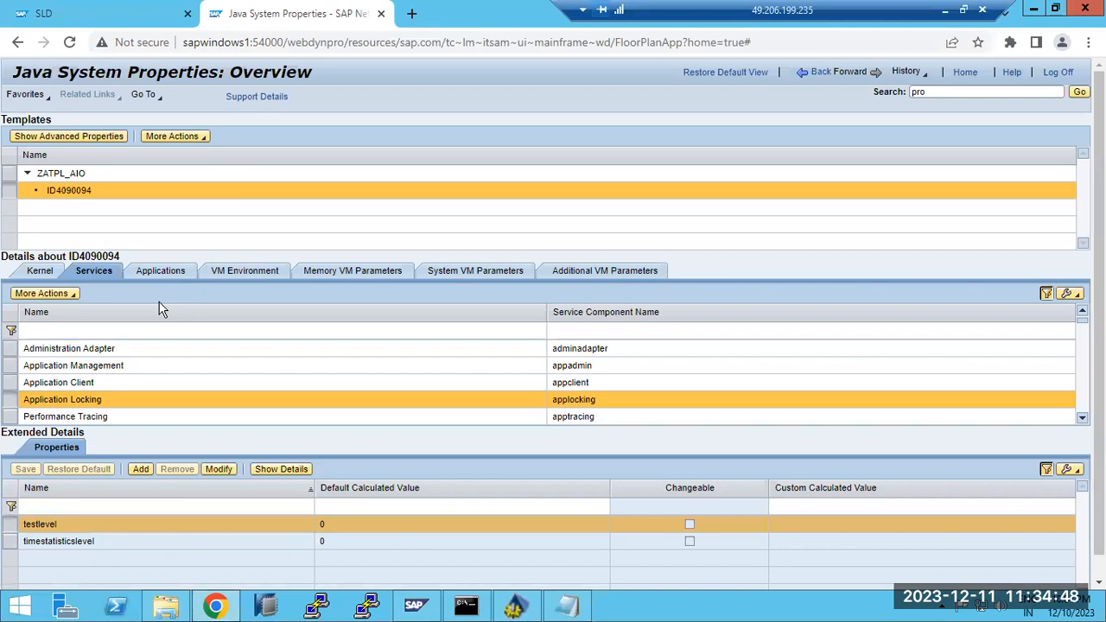
Show ID4090094's Applications, Memory VM and System VM Parameters, then go back to the 'pro' search results
left_click(161, 271)
left_click(334, 271)
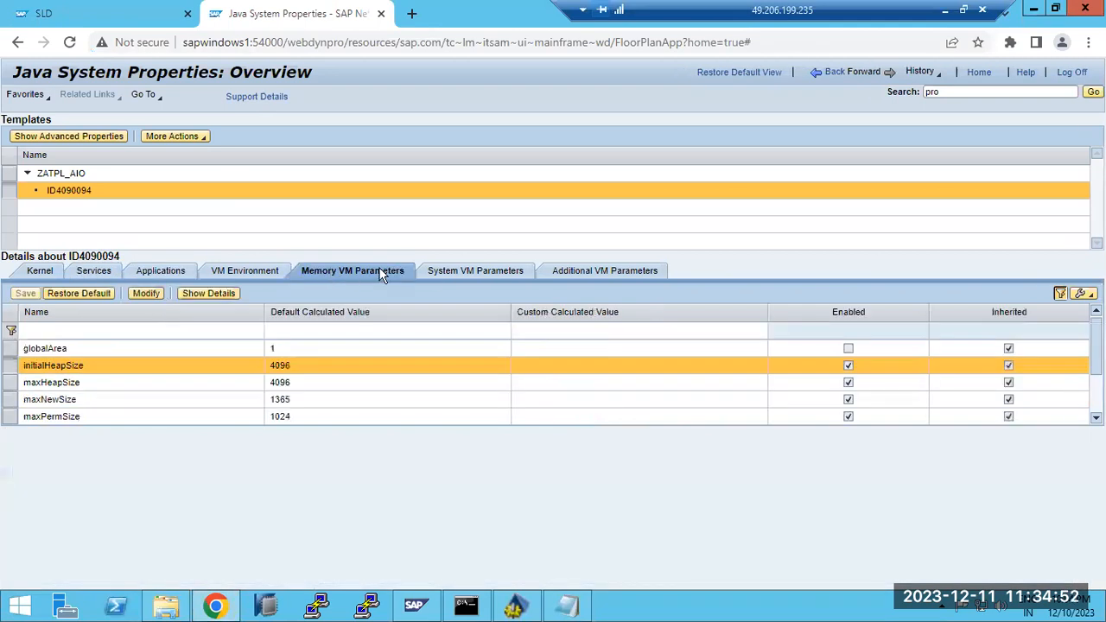
left_click(445, 271)
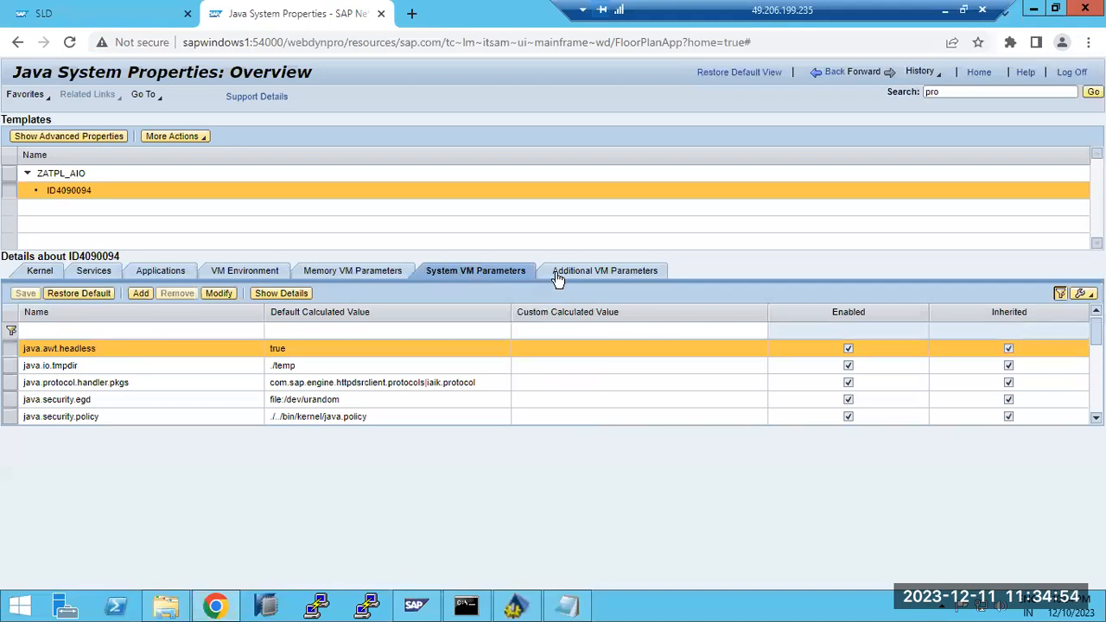
left_click(832, 74)
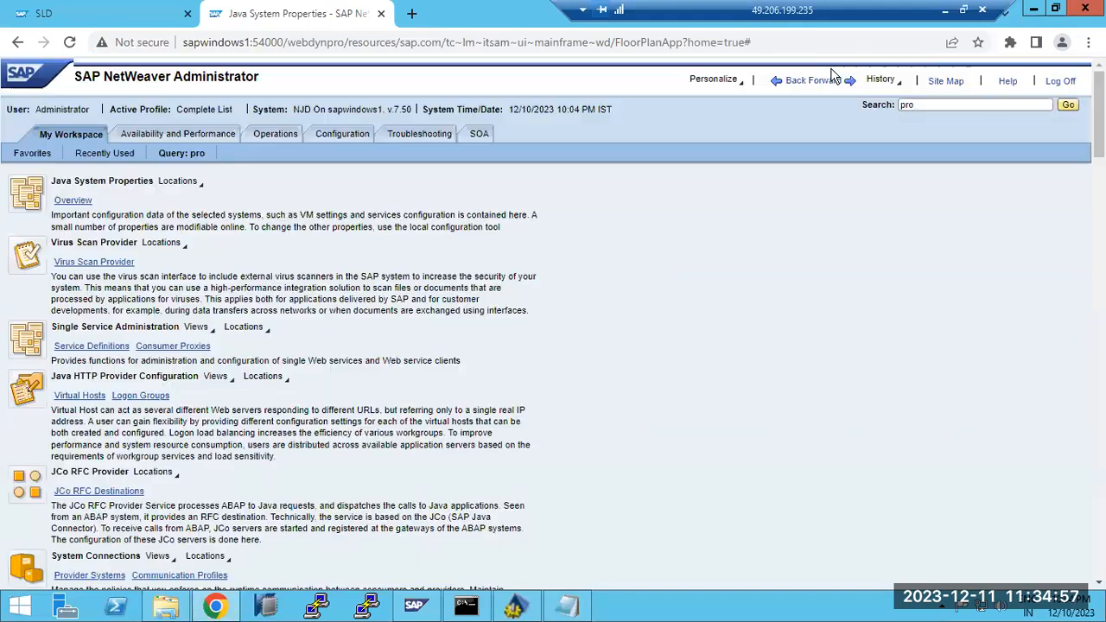
Open the Availability and Performance and Troubleshooting work centers, then highlight the JAVA LOGS lines in the Paint notes
left_click(153, 139)
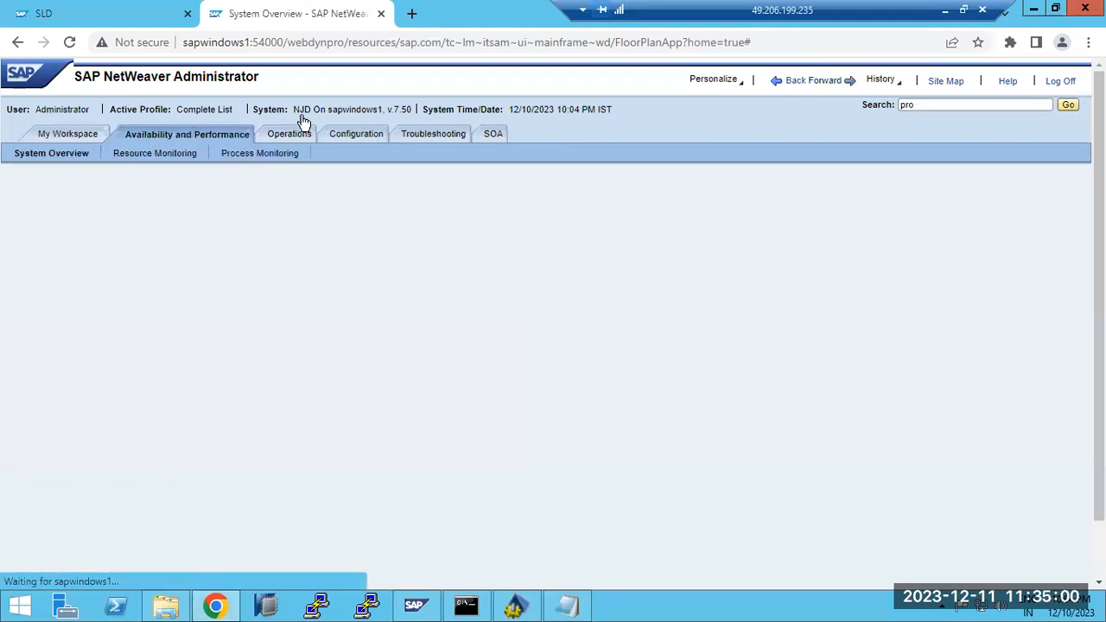
left_click(412, 136)
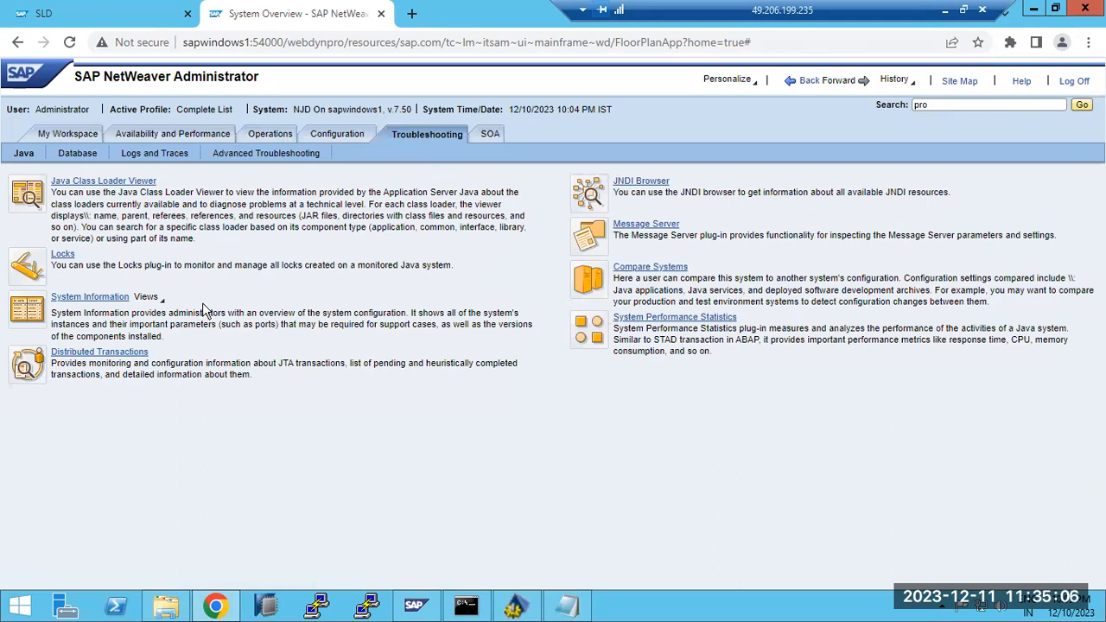
left_click(947, 12)
left_click_drag(66, 397, 356, 399)
left_click_drag(147, 421, 197, 441)
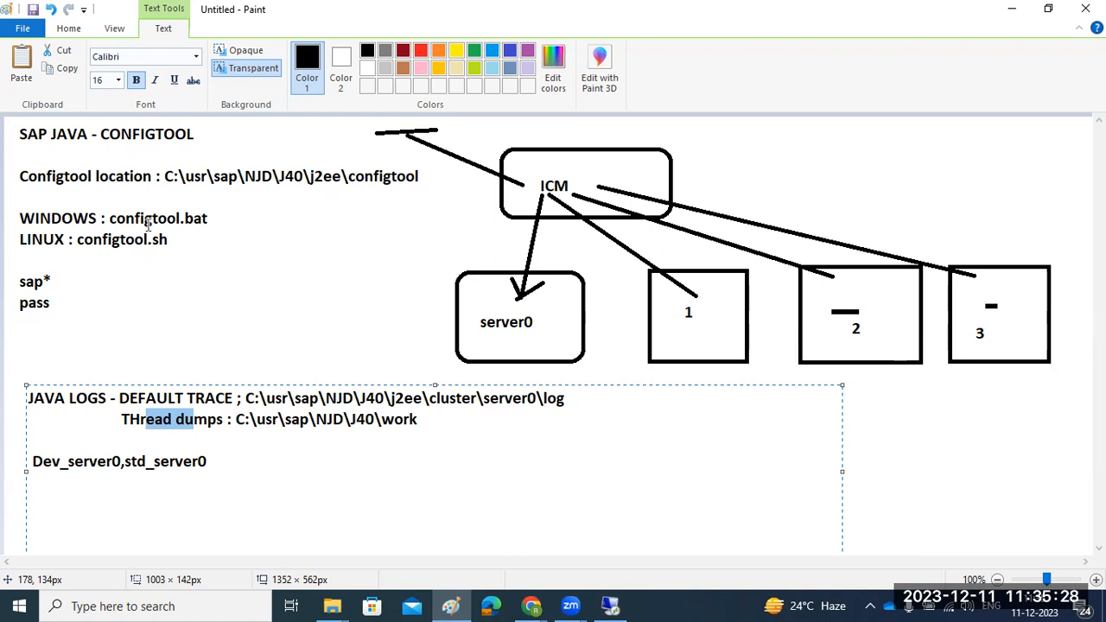
Cancel closing the unsaved Paint notes and return to the Remote Desktop SAP session
left_click(1085, 9)
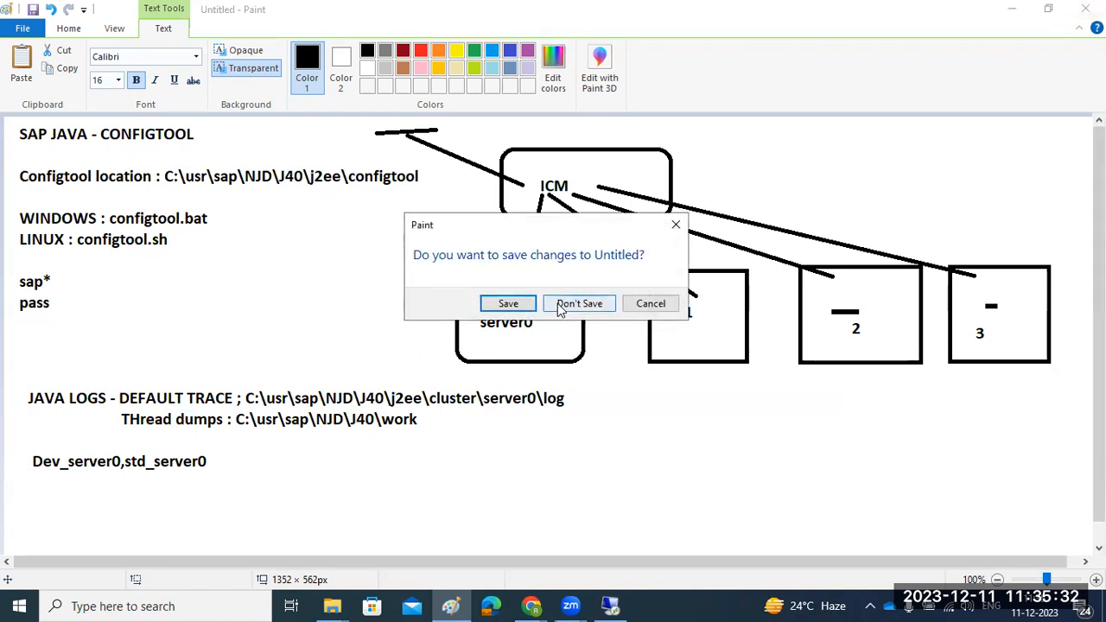
left_click(650, 304)
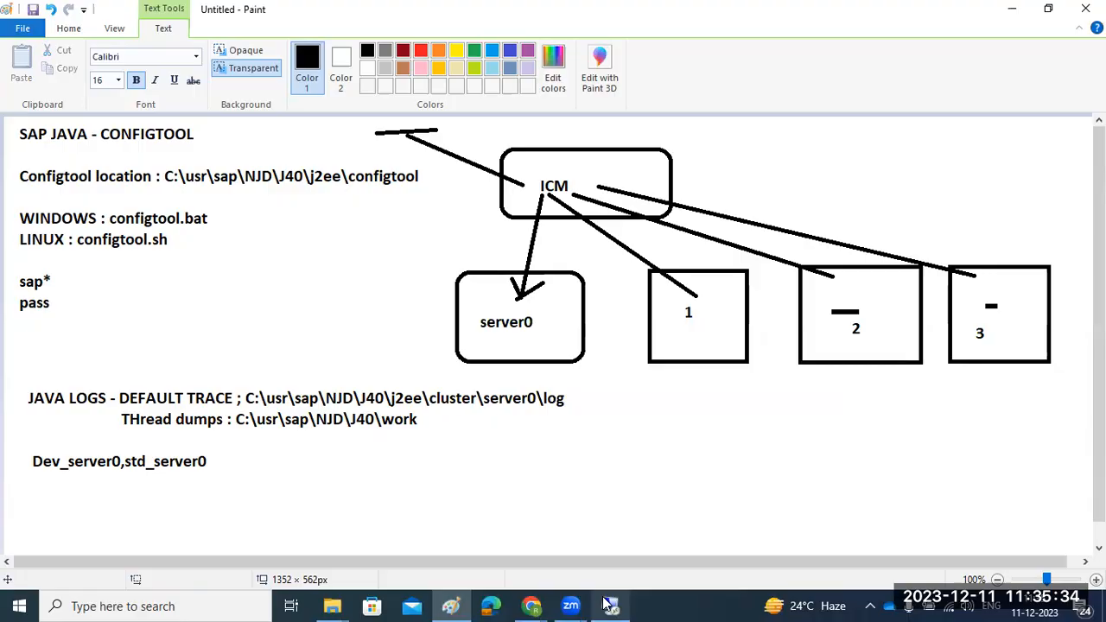
left_click(605, 605)
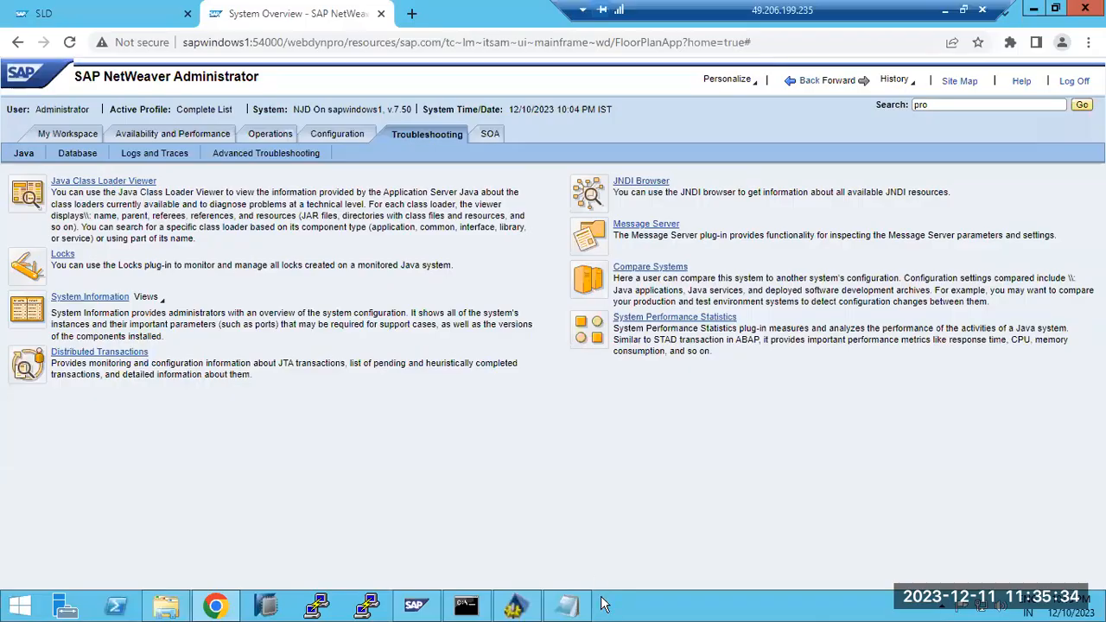
Review the Troubleshooting Logs and Traces tools, then view the Availability and Performance System Overview status
left_click(152, 155)
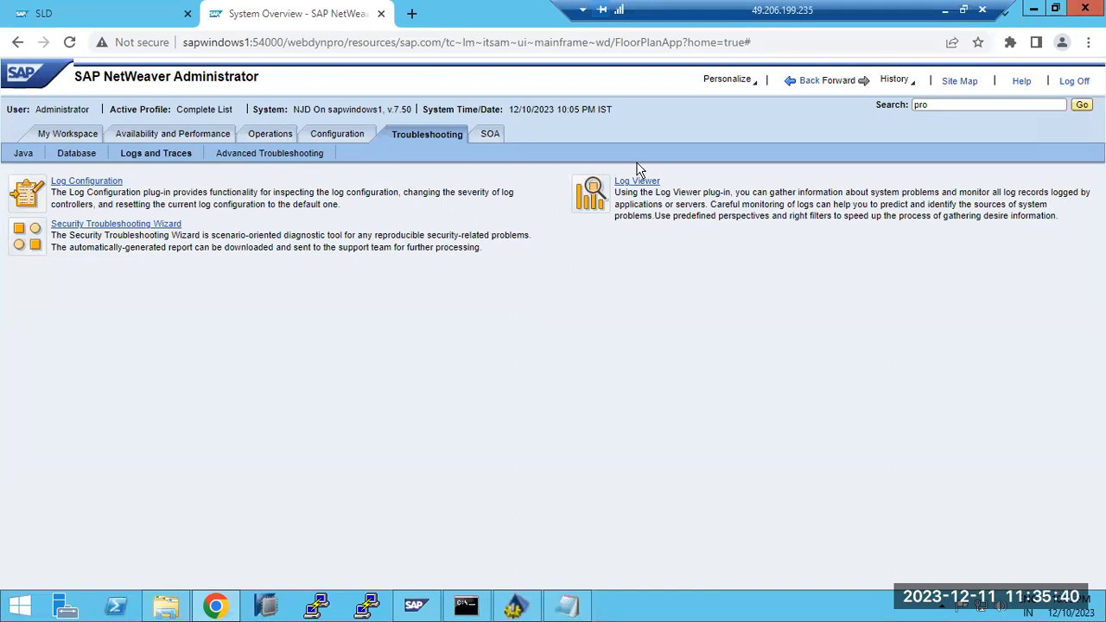
left_click(170, 135)
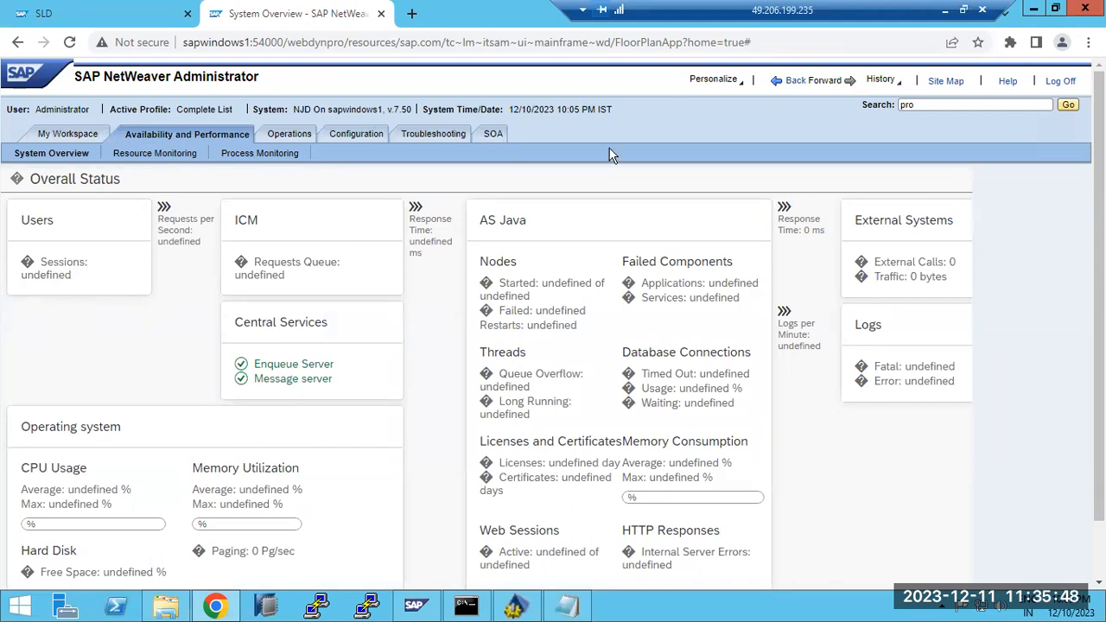
Close Config Tool, the defaultTrace log in Notepad, and the server0 log folder window
key("alt+Tab")
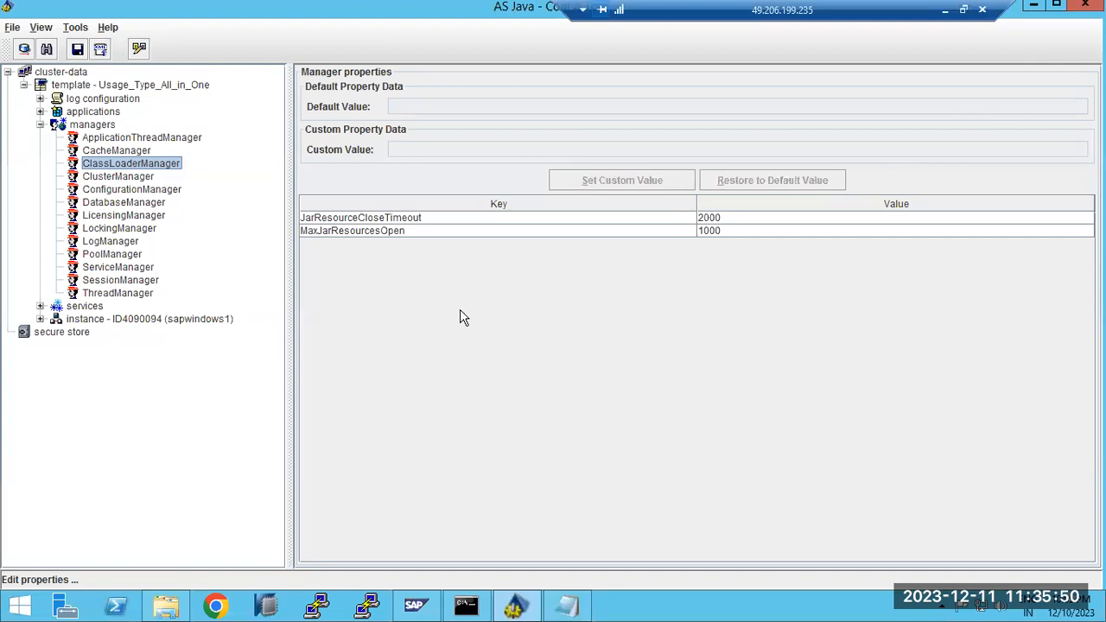
left_click(1085, 5)
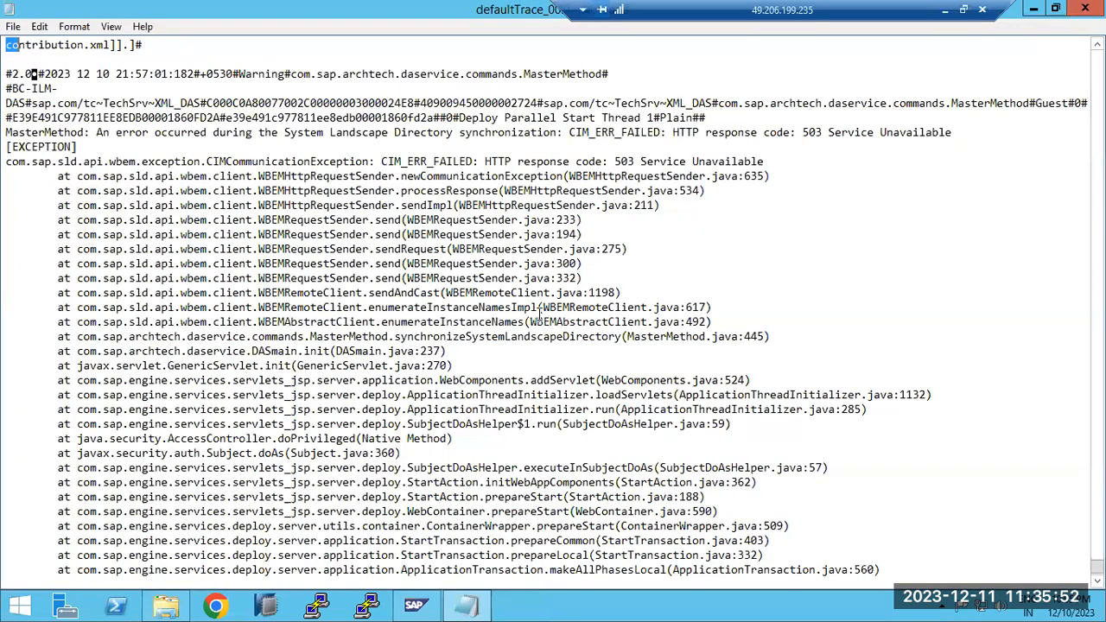
left_click(1085, 8)
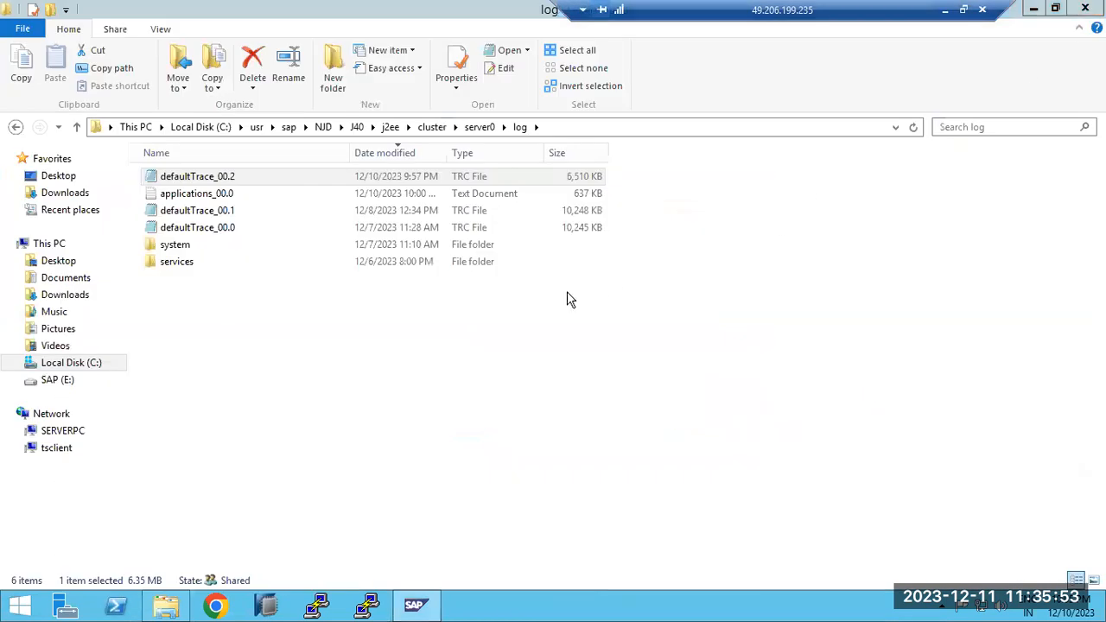
left_click(1085, 8)
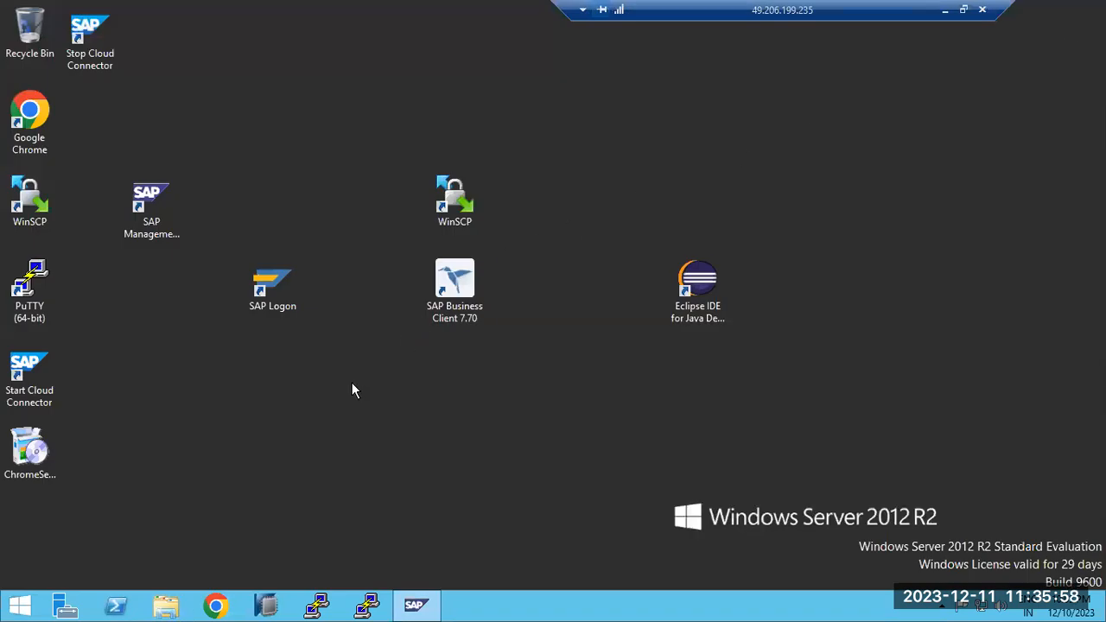
Back in Paint, undo the Java notes and ICM diagram, then draw a canvas-wide text box
left_click(944, 10)
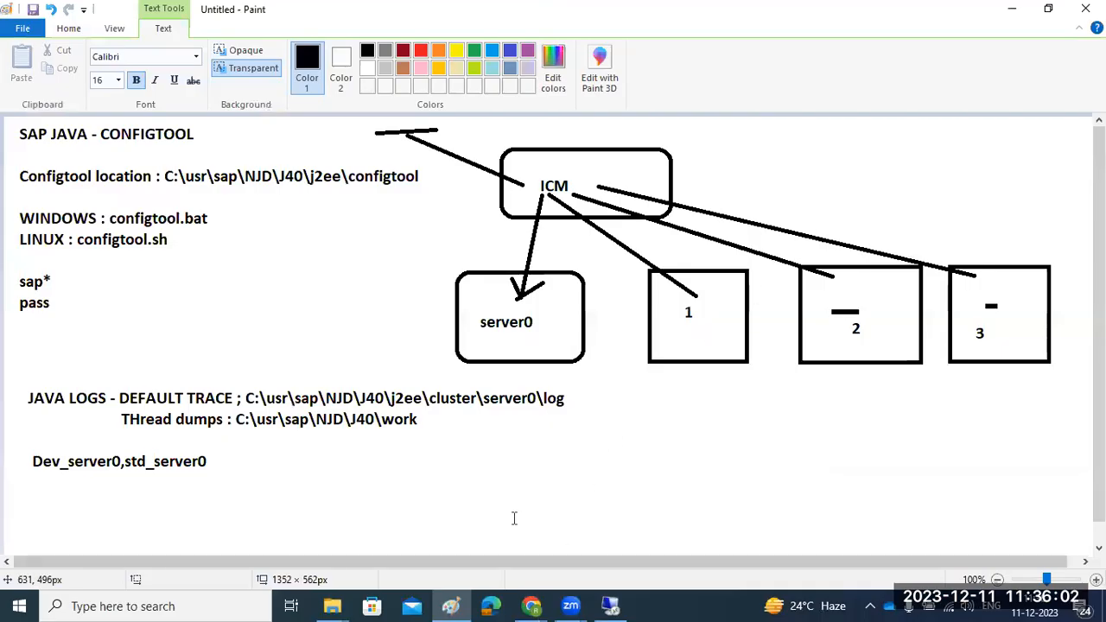
key("ctrl+z")
key("ctrl+z")
key("ctrl+z")
key("ctrl+z")
key("ctrl+z")
key("ctrl+z")
key("ctrl+z")
key("ctrl+z")
key("ctrl+z")
key("ctrl+z")
key("ctrl+z")
key("ctrl+z")
key("ctrl+z")
key("ctrl+z")
key("ctrl+z")
key("ctrl+z")
key("ctrl+z")
key("ctrl+z")
key("ctrl+z")
key("ctrl+z")
key("ctrl+z")
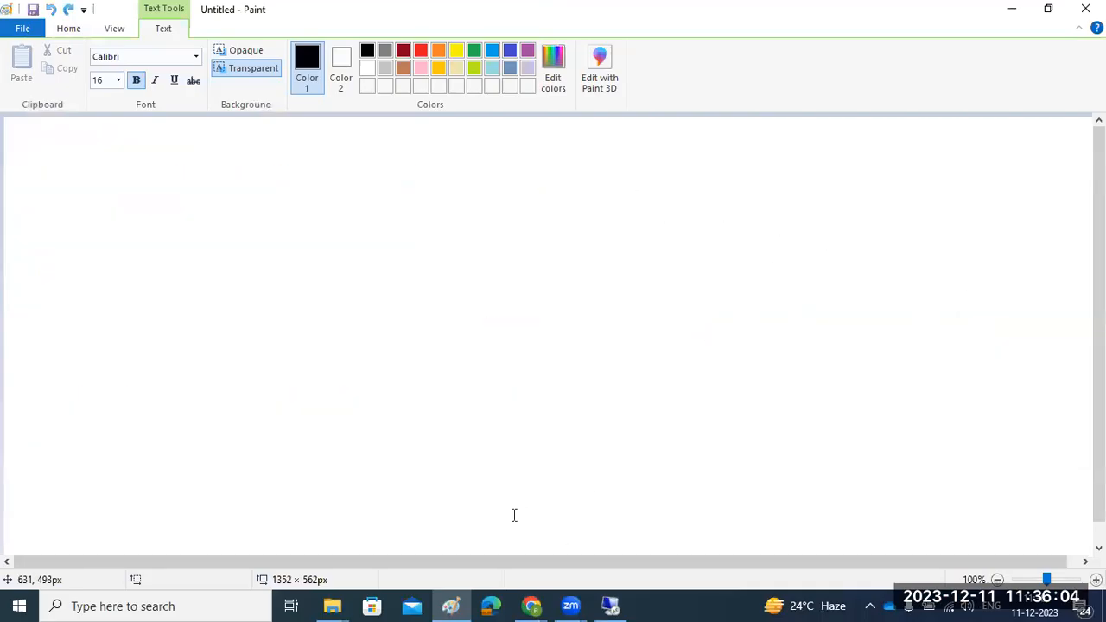
left_click_drag(37, 131, 1049, 530)
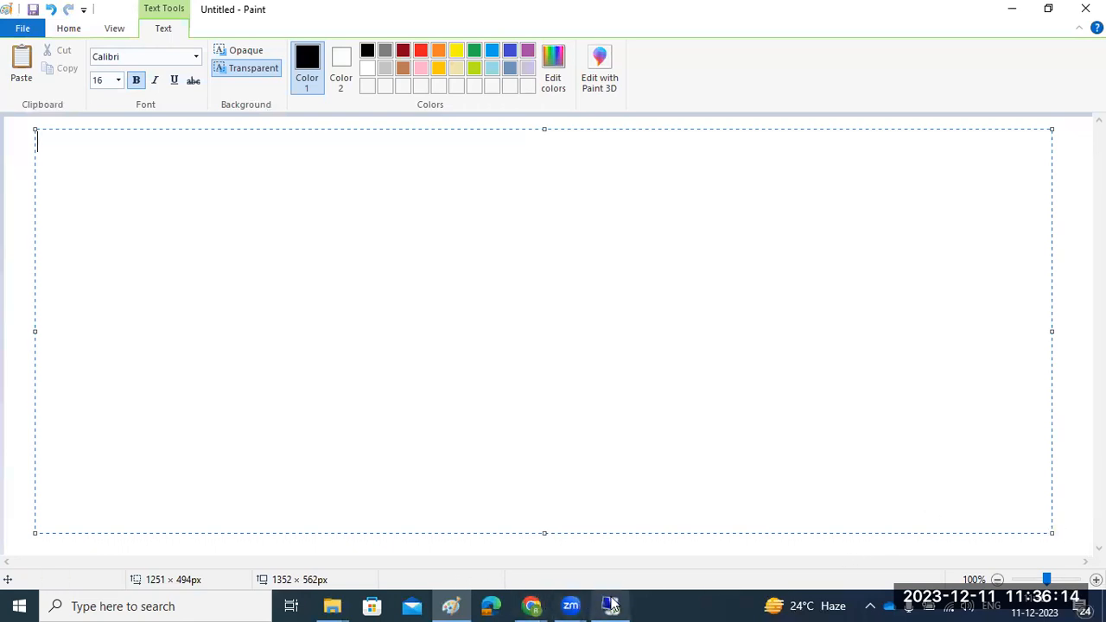
mouse_move(612, 605)
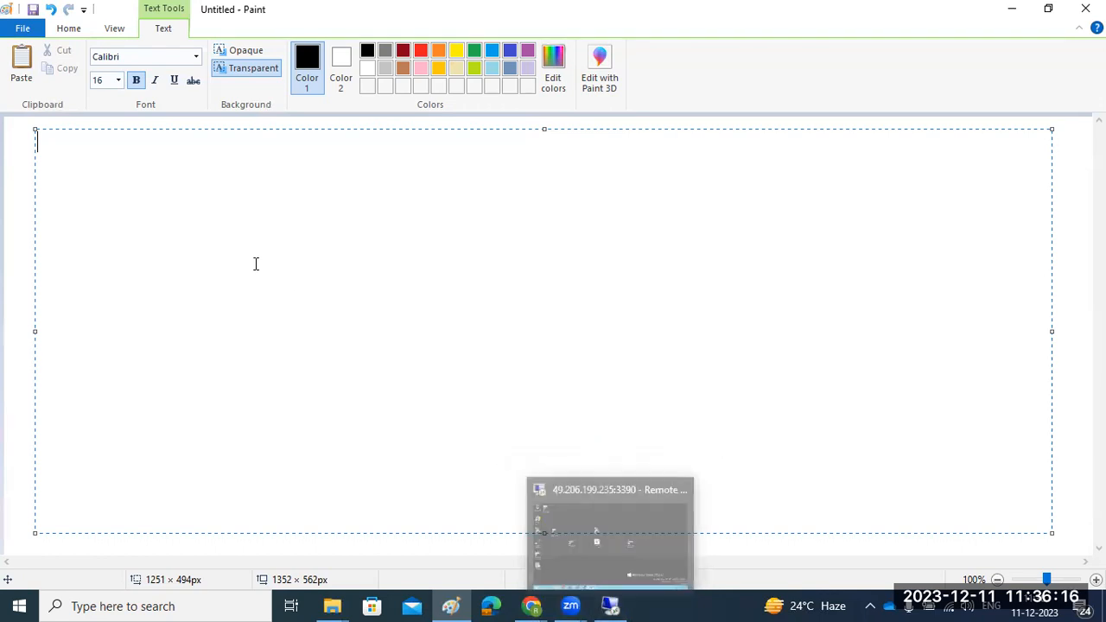